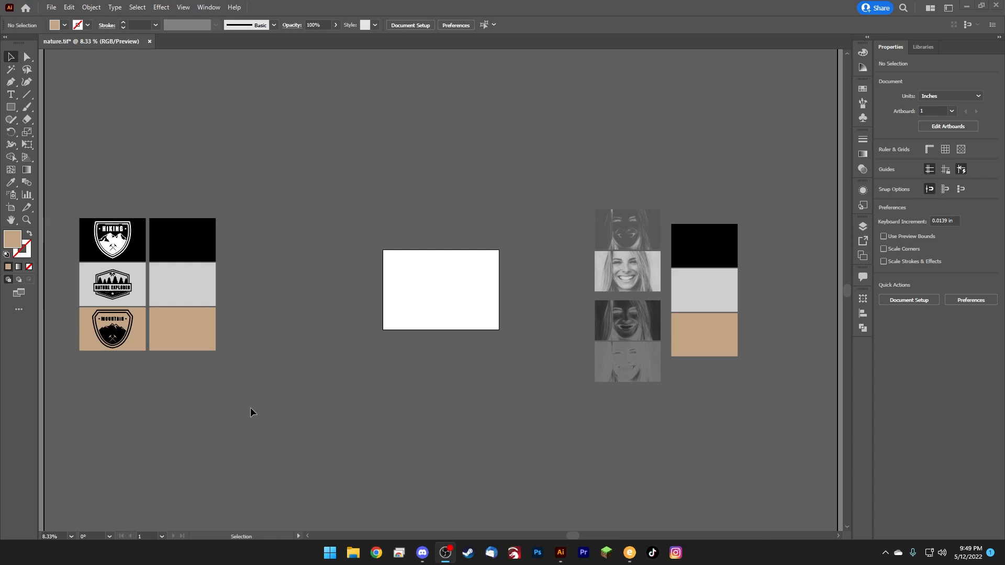
# Step: Examine the badge logo set and the portrait image set with their black, light grey and tan rectangles
pyautogui.moveTo(264, 387); pyautogui.dragTo(61, 188)
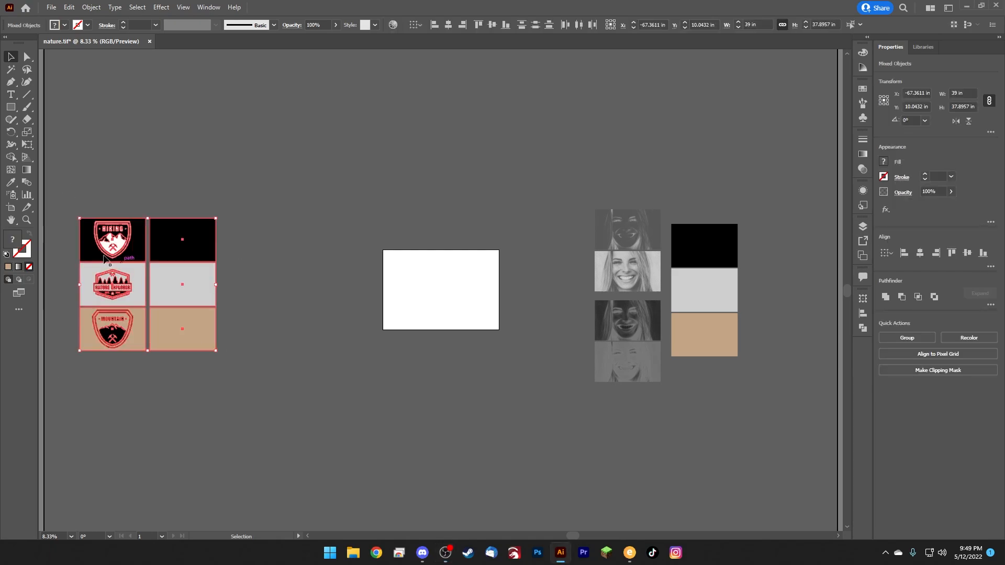
pyautogui.moveTo(778, 428); pyautogui.dragTo(768, 428)
pyautogui.click(768, 428)
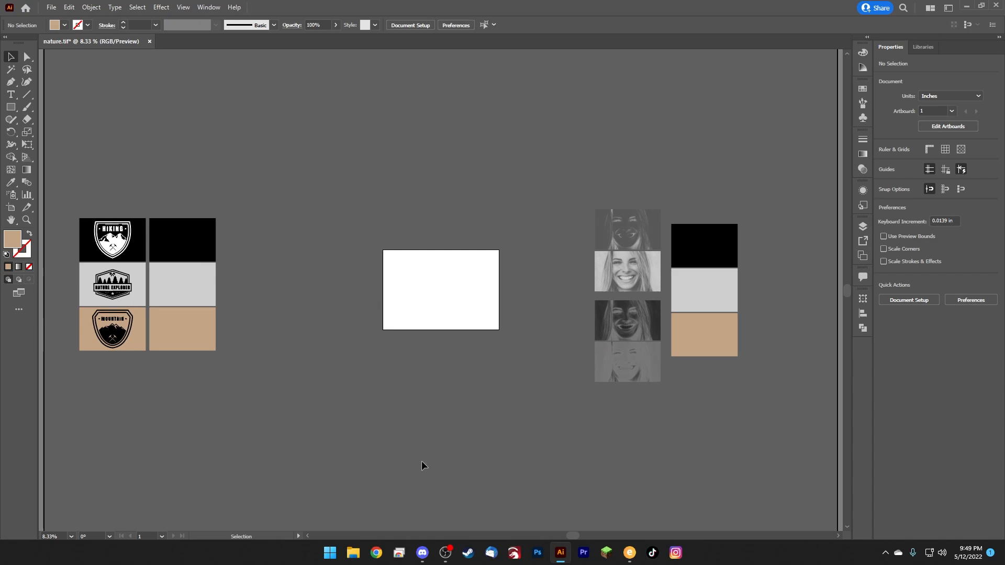
pyautogui.moveTo(476, 354); pyautogui.dragTo(717, 231)
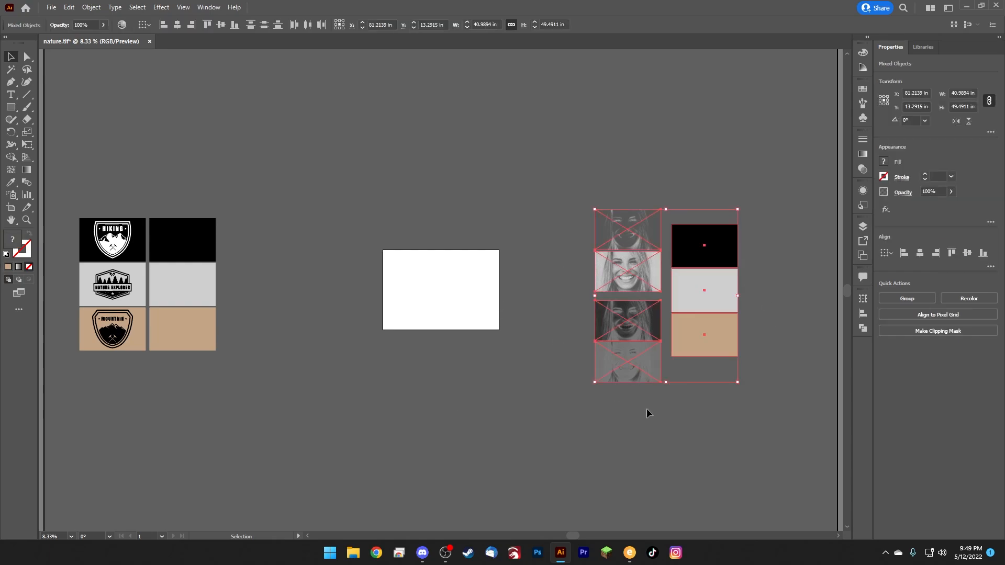
pyautogui.click(685, 416)
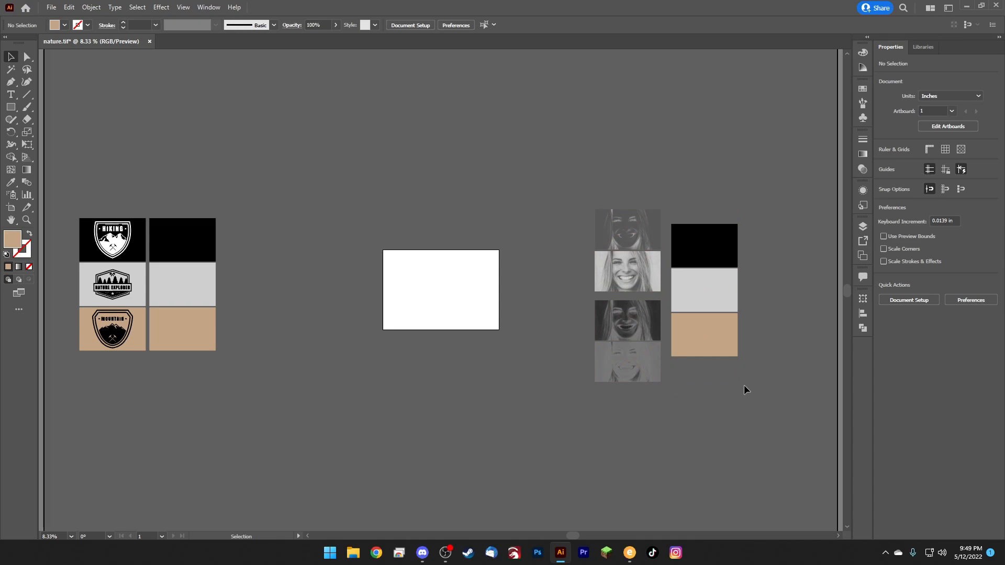
pyautogui.hotkey('ctrl', '=')
pyautogui.hotkey('ctrl', '=')
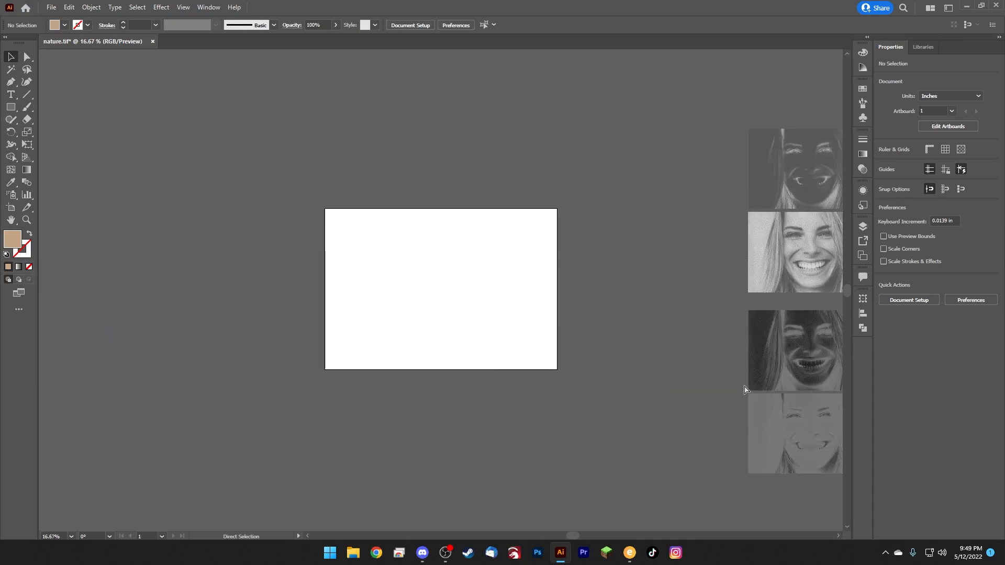
pyautogui.hscroll(5, 743, 384)
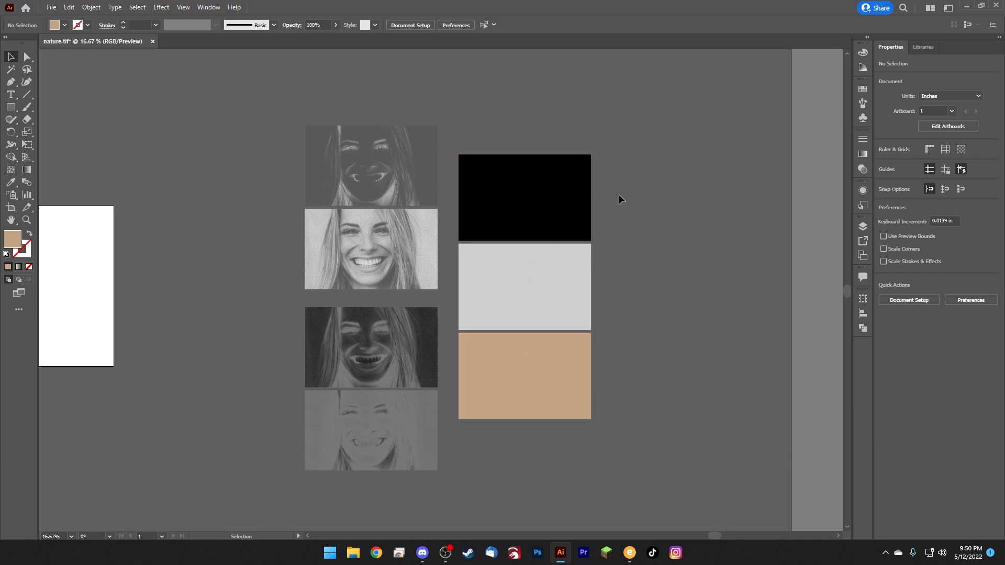
# Step: Spread the black, light grey and tan rectangles beside the portraits apart vertically, leaving clear gaps between them
pyautogui.moveTo(619, 194); pyautogui.dragTo(534, 436)
pyautogui.click(533, 432)
pyautogui.moveTo(614, 172); pyautogui.dragTo(549, 409)
pyautogui.click(667, 306)
pyautogui.moveTo(559, 210); pyautogui.dragTo(568, 167)
pyautogui.moveTo(538, 303)
pyautogui.mouseDown()
pyautogui.moveTo(548, 289)
pyautogui.moveTo(536, 268)
pyautogui.moveTo(535, 287)
pyautogui.mouseUp()
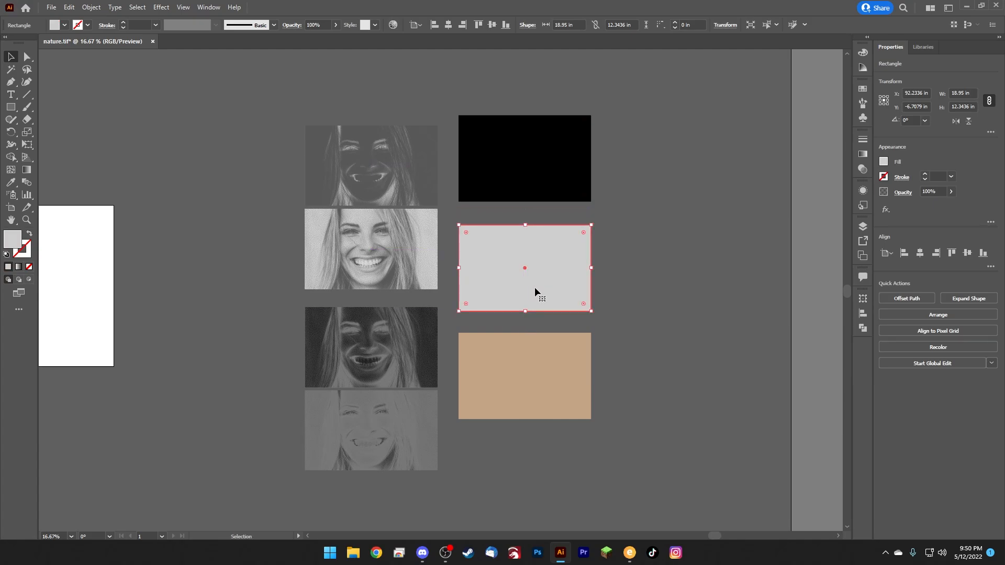
pyautogui.moveTo(542, 394); pyautogui.dragTo(540, 404)
pyautogui.click(658, 341)
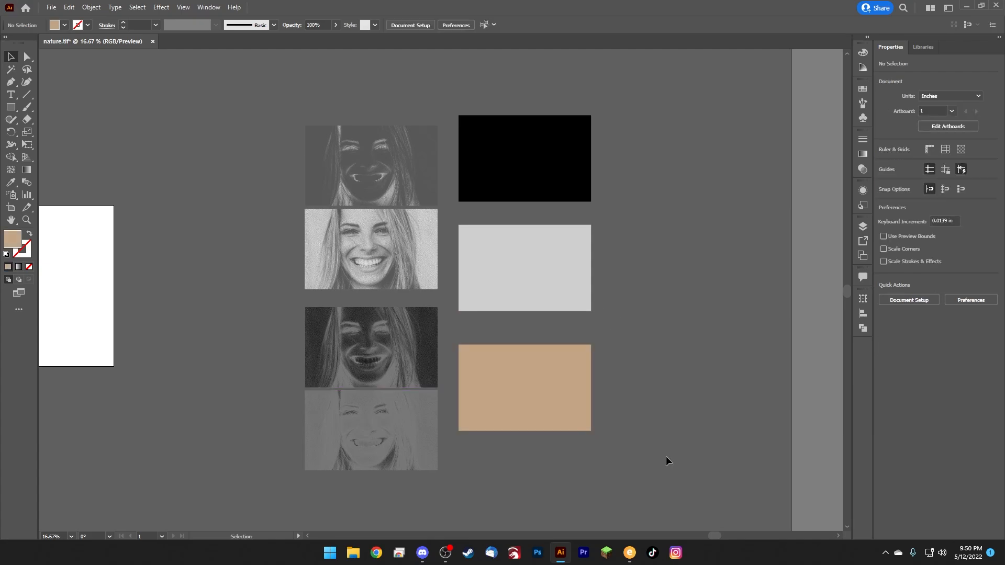
# Step: Move the upper two portrait images up as a separate pair and place the black rectangle beside them
pyautogui.moveTo(269, 132); pyautogui.dragTo(335, 286)
pyautogui.moveTo(376, 474); pyautogui.dragTo(377, 479)
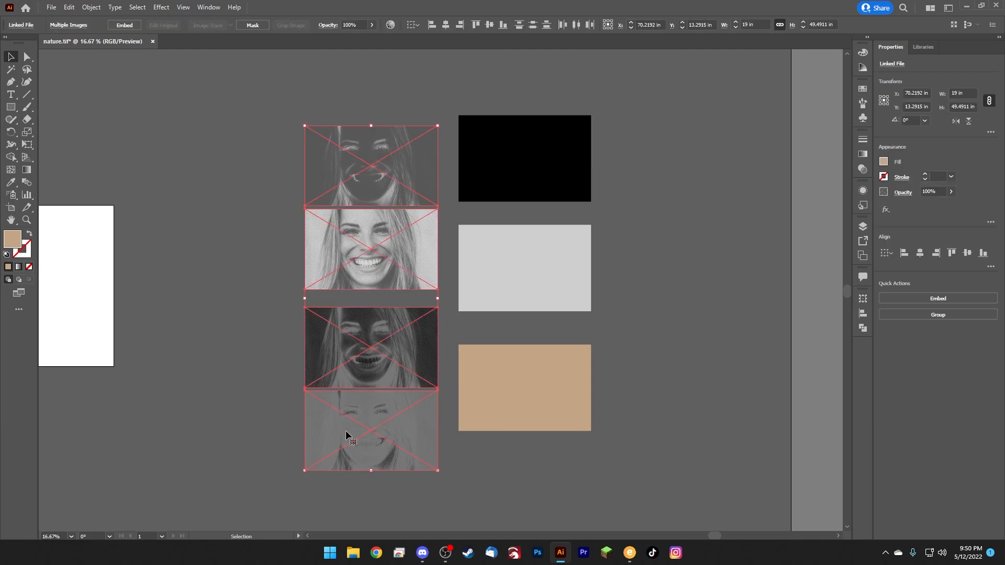
pyautogui.click(248, 316)
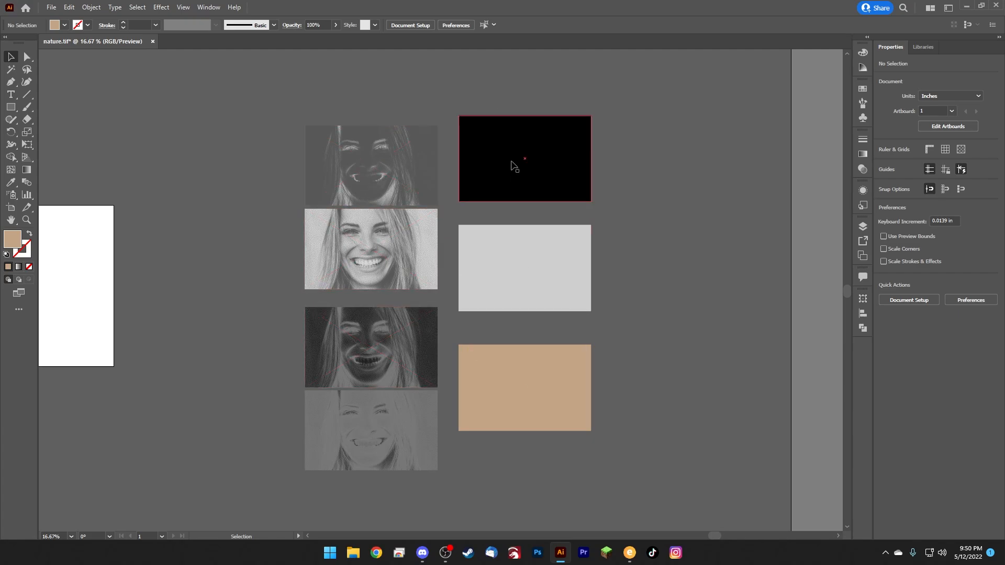
pyautogui.moveTo(507, 184); pyautogui.dragTo(505, 141)
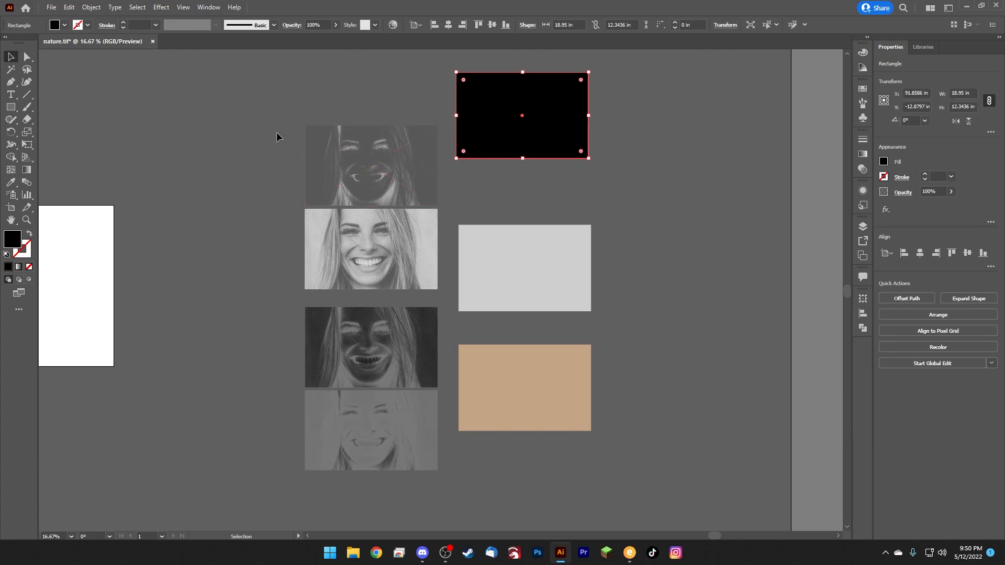
pyautogui.moveTo(401, 178); pyautogui.dragTo(364, 113)
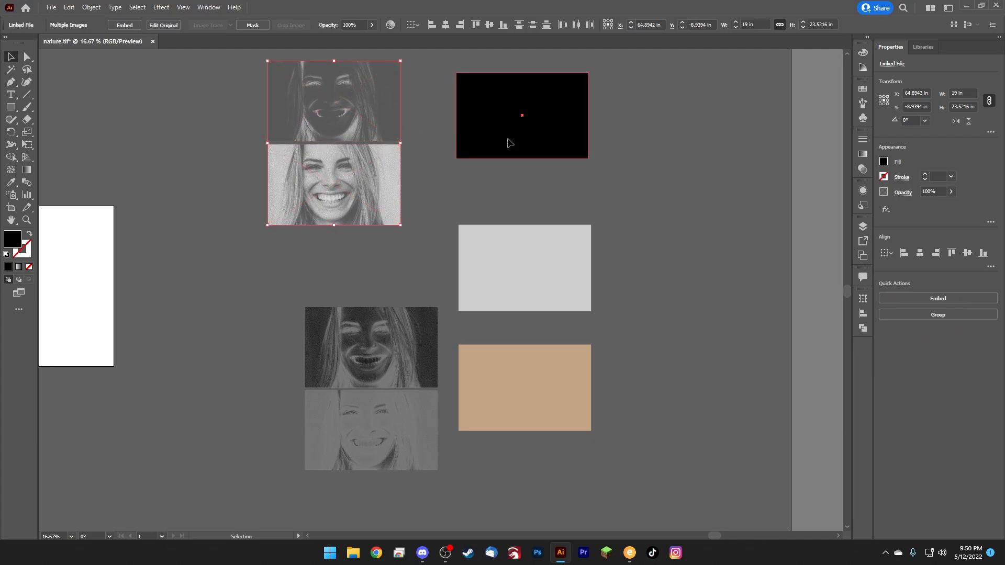
pyautogui.moveTo(502, 146); pyautogui.dragTo(480, 172)
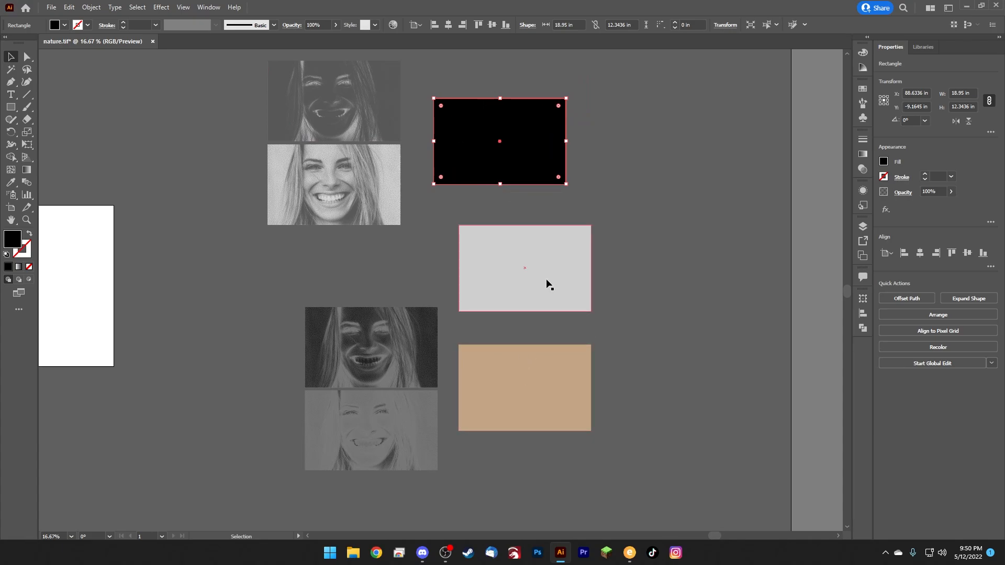
# Step: Move the light grey and tan rectangles down together so they sit beside the lower pair of portraits
pyautogui.moveTo(548, 280); pyautogui.dragTo(545, 309)
pyautogui.click(636, 477)
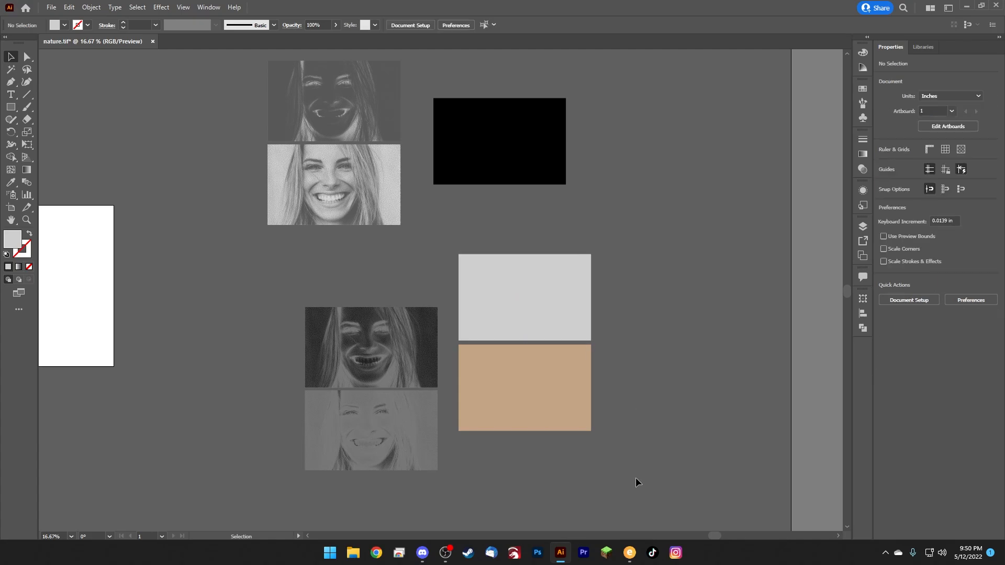
pyautogui.moveTo(501, 267); pyautogui.dragTo(507, 346)
pyautogui.click(676, 352)
pyautogui.moveTo(618, 370); pyautogui.dragTo(518, 277)
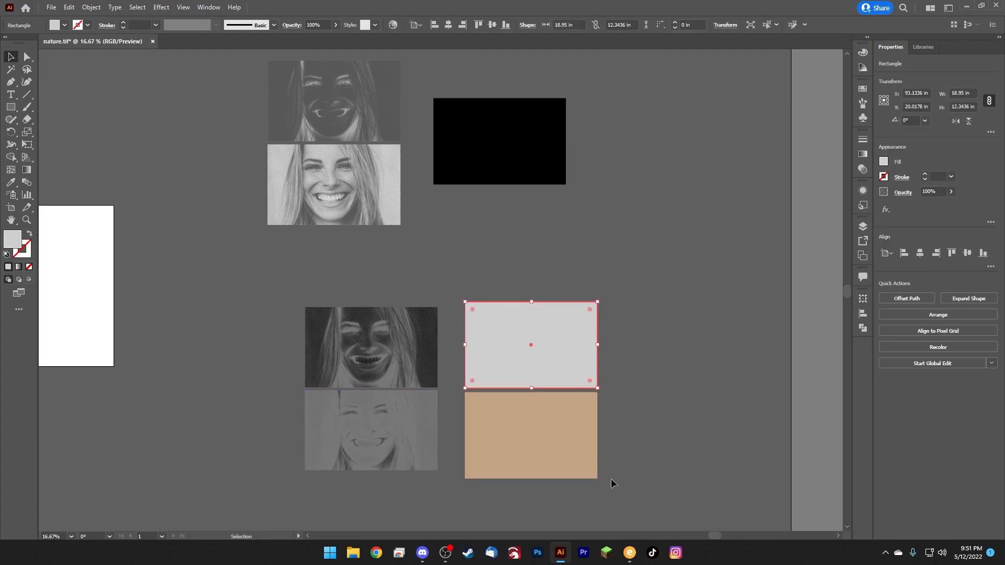
pyautogui.moveTo(611, 479); pyautogui.dragTo(543, 430)
pyautogui.moveTo(628, 420); pyautogui.dragTo(520, 331)
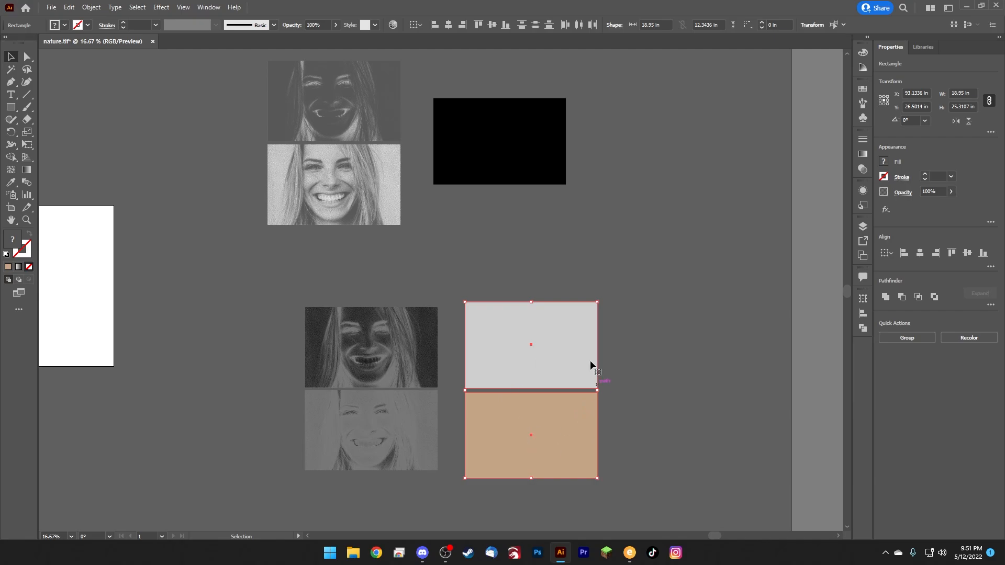
pyautogui.click(685, 350)
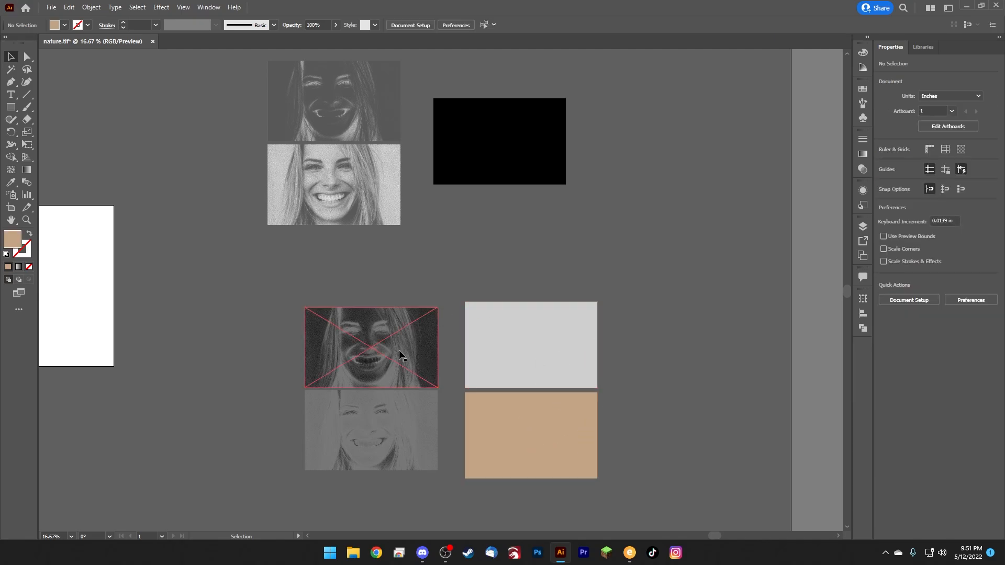
# Step: Compare the upper portrait pair beside the black rectangle with the lower pair beside the light grey and tan rectangles
pyautogui.moveTo(252, 105); pyautogui.dragTo(294, 166)
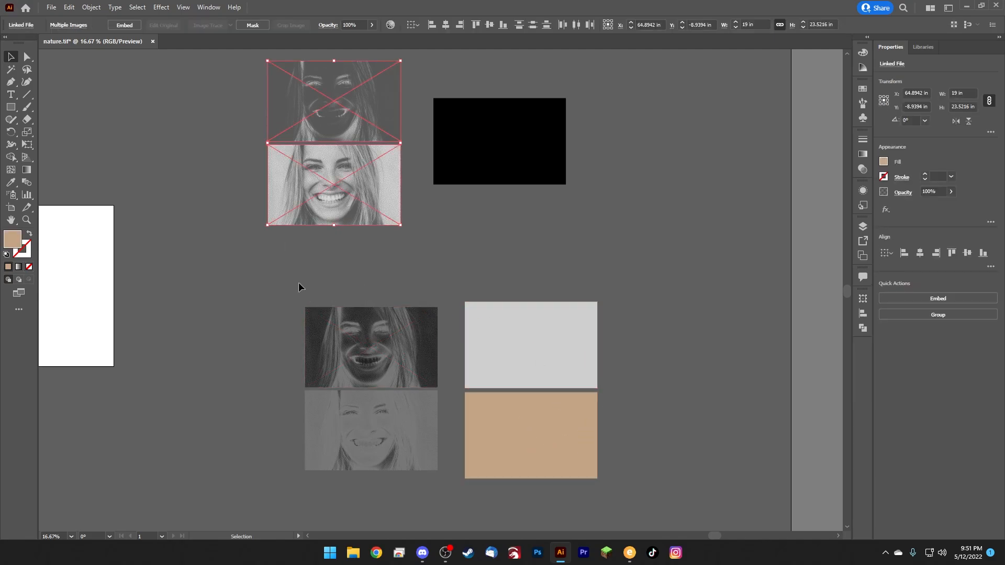
pyautogui.moveTo(298, 284); pyautogui.dragTo(348, 398)
pyautogui.click(332, 241)
pyautogui.moveTo(390, 223)
pyautogui.mouseDown()
pyautogui.moveTo(340, 168)
pyautogui.moveTo(422, 252)
pyautogui.moveTo(390, 224)
pyautogui.mouseUp()
pyautogui.click(338, 105)
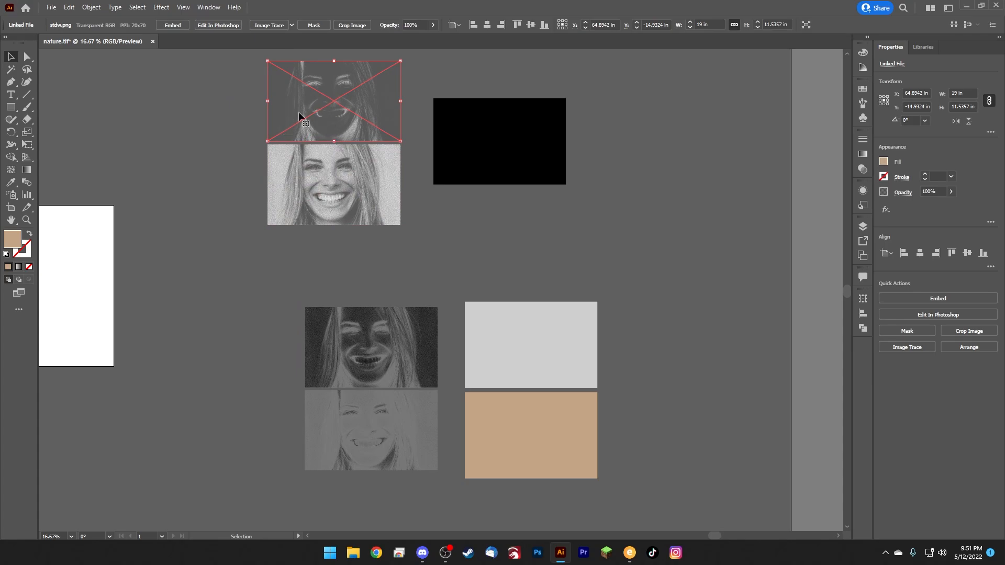
pyautogui.click(228, 126)
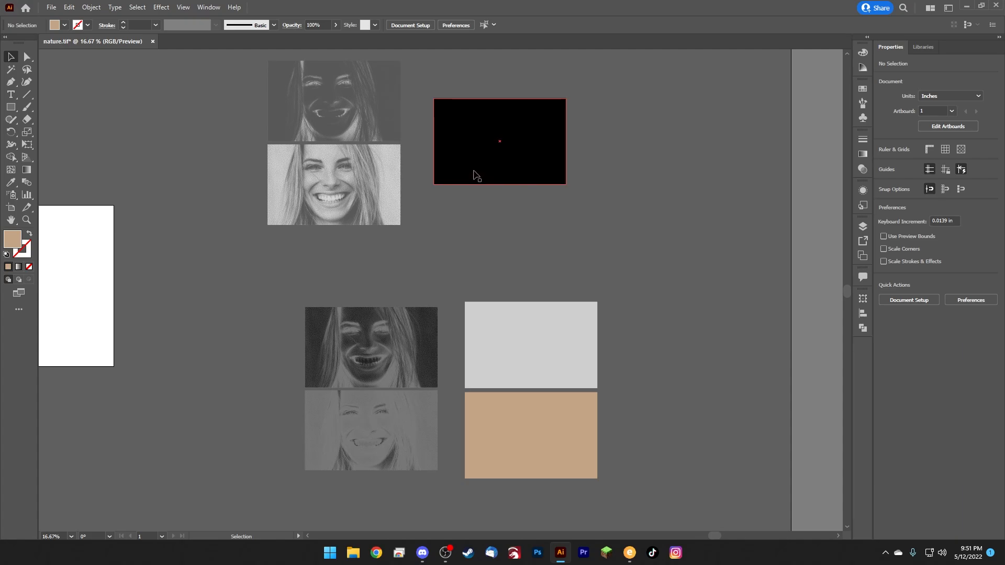
pyautogui.click(358, 110)
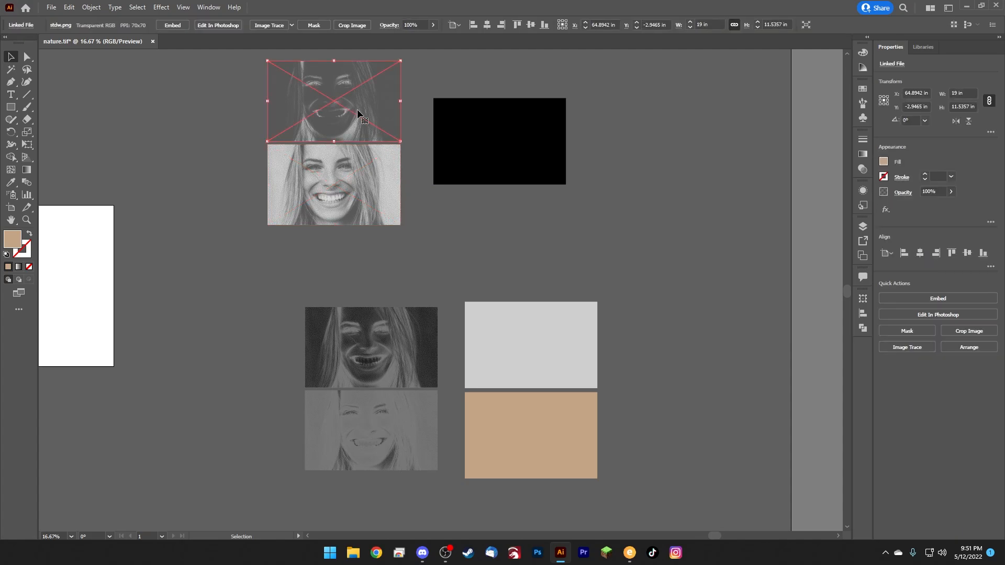
pyautogui.click(354, 215)
pyautogui.click(335, 118)
pyautogui.click(398, 280)
pyautogui.click(420, 461)
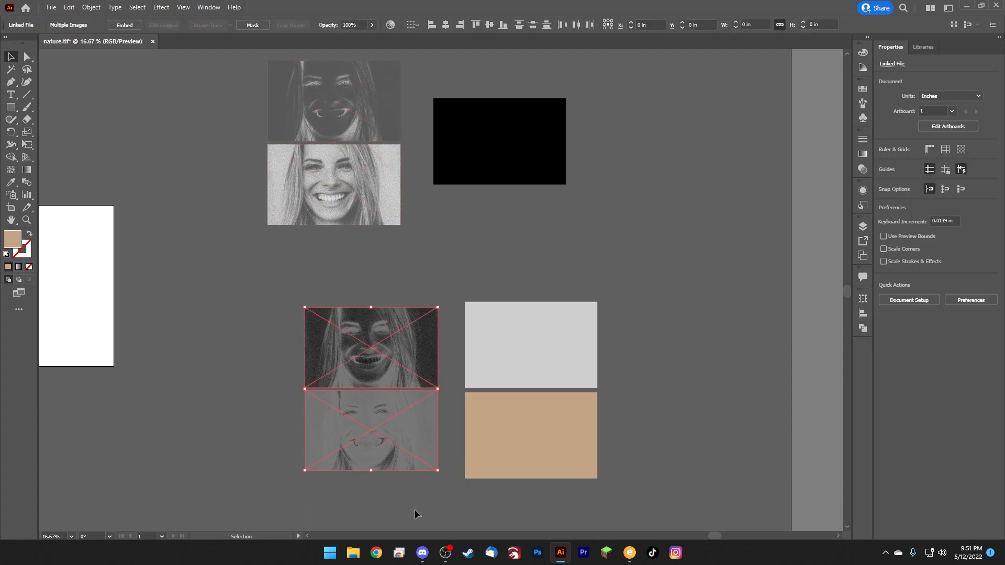
pyautogui.click(425, 509)
pyautogui.moveTo(425, 509); pyautogui.dragTo(402, 447)
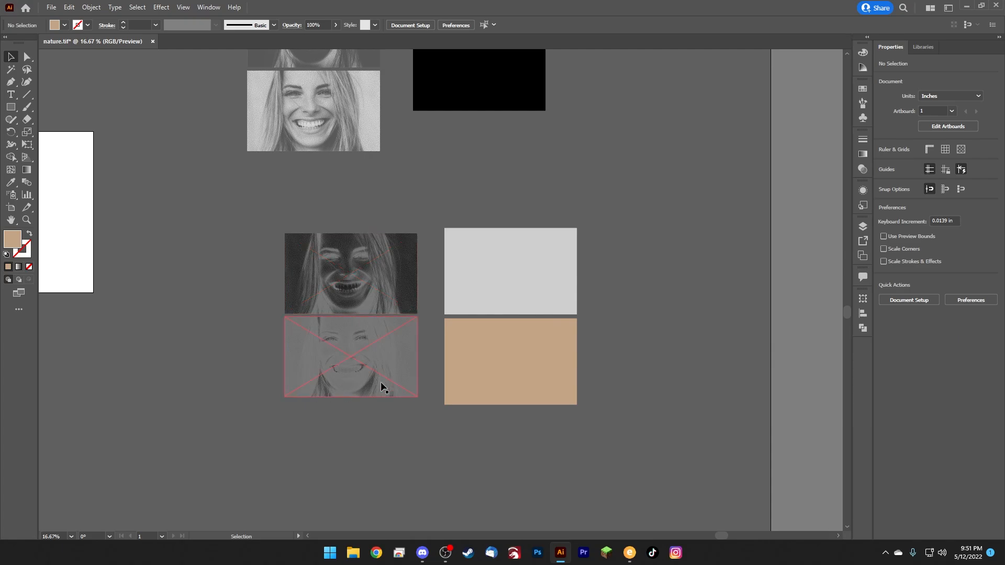
pyautogui.click(489, 308)
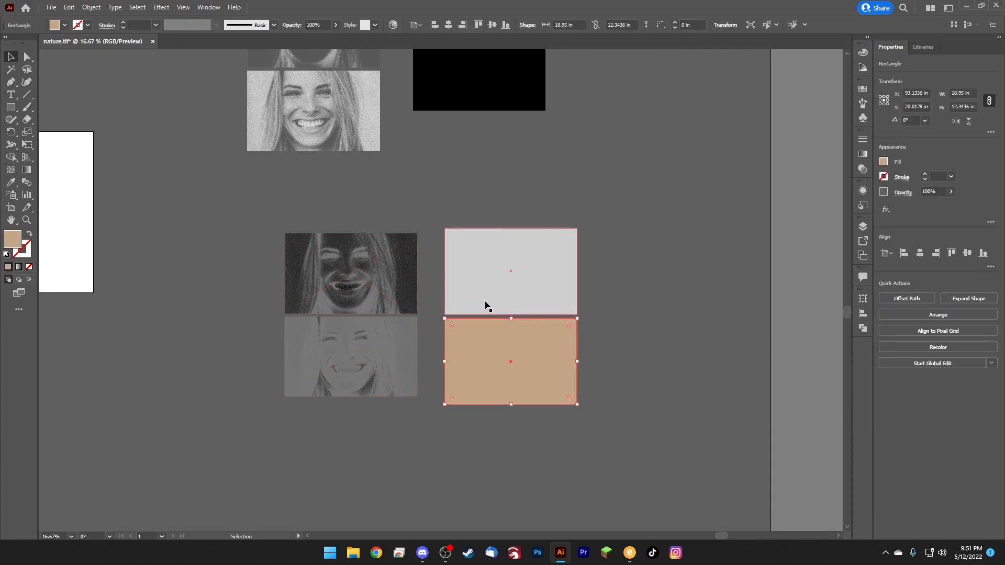
pyautogui.click(539, 373)
pyautogui.click(614, 330)
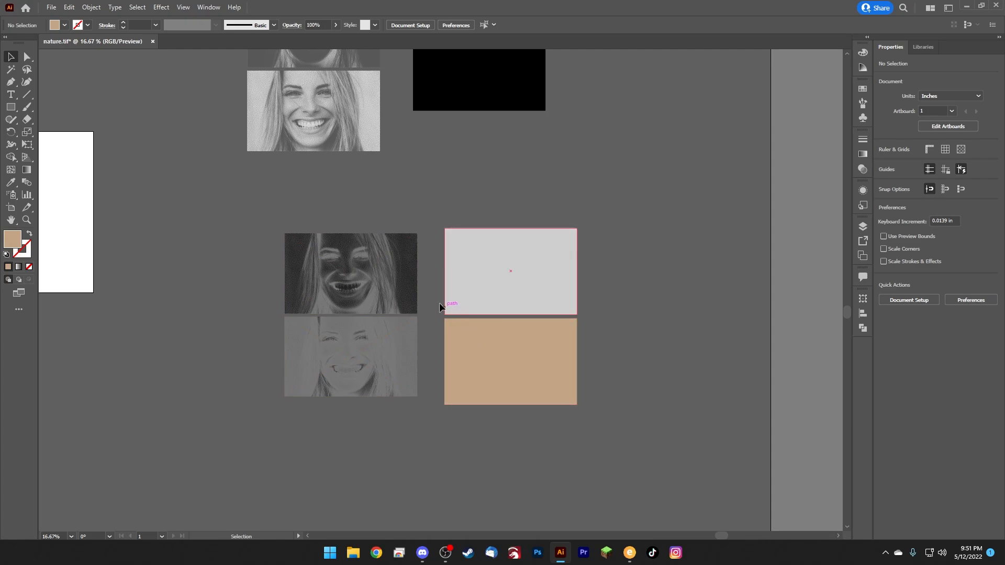
# Step: Place the upper negative portrait over the black rectangle to preview it on a black background
pyautogui.moveTo(435, 180); pyautogui.dragTo(442, 331)
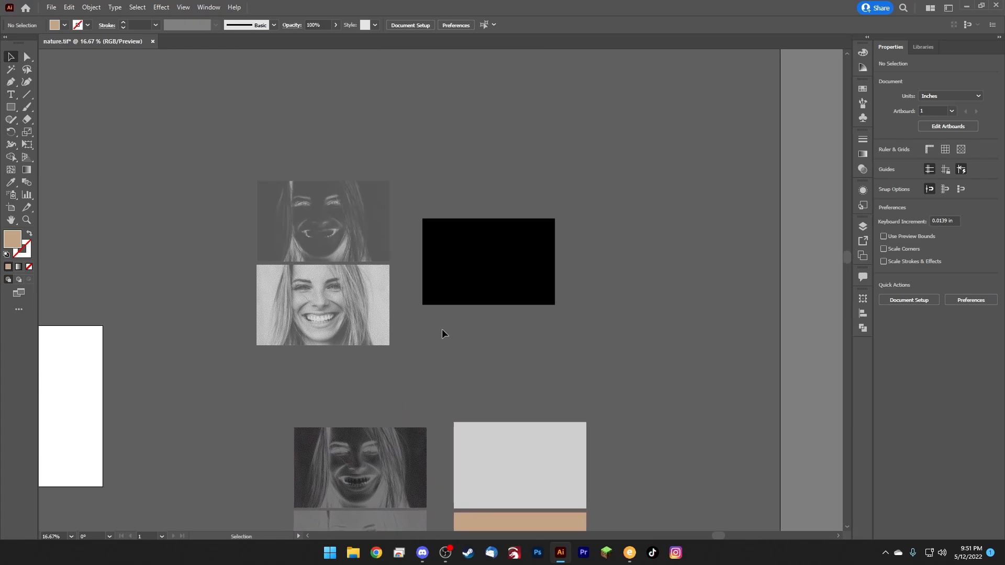
pyautogui.hotkey('ctrl', '=')
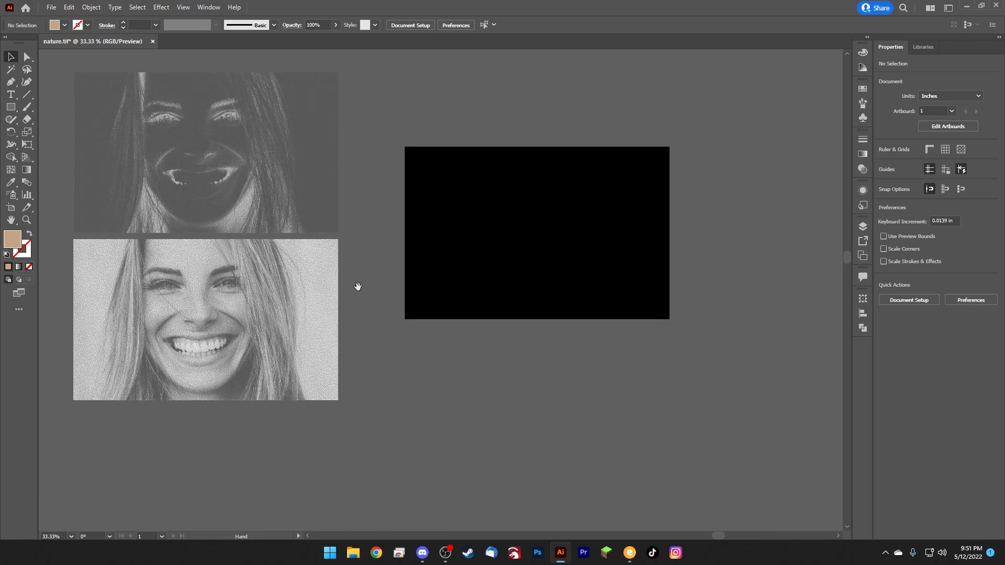
pyautogui.moveTo(358, 286); pyautogui.dragTo(381, 332)
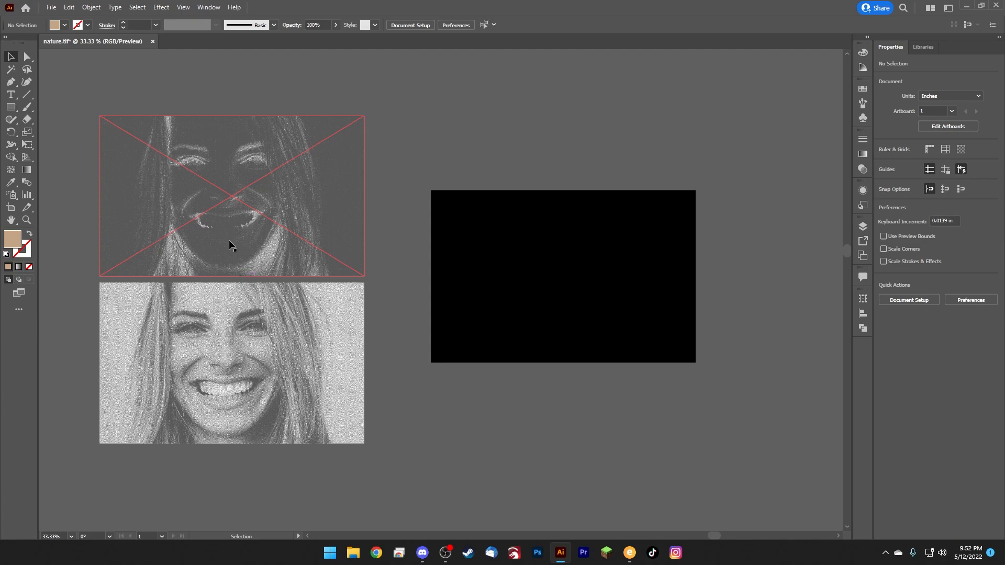
pyautogui.moveTo(214, 243)
pyautogui.mouseDown()
pyautogui.moveTo(220, 227)
pyautogui.moveTo(226, 234)
pyautogui.mouseUp()
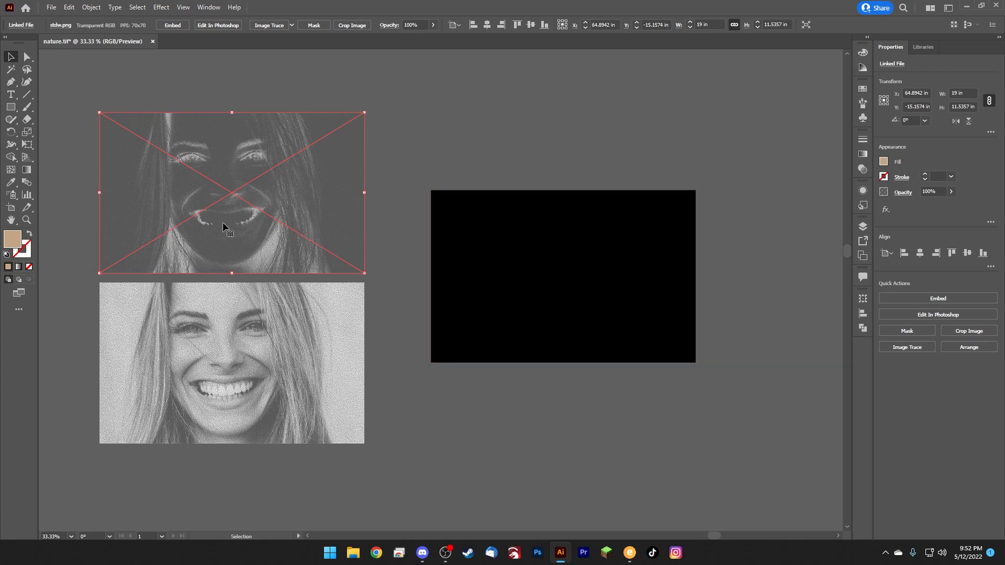
pyautogui.moveTo(223, 225); pyautogui.dragTo(556, 306)
pyautogui.click(585, 407)
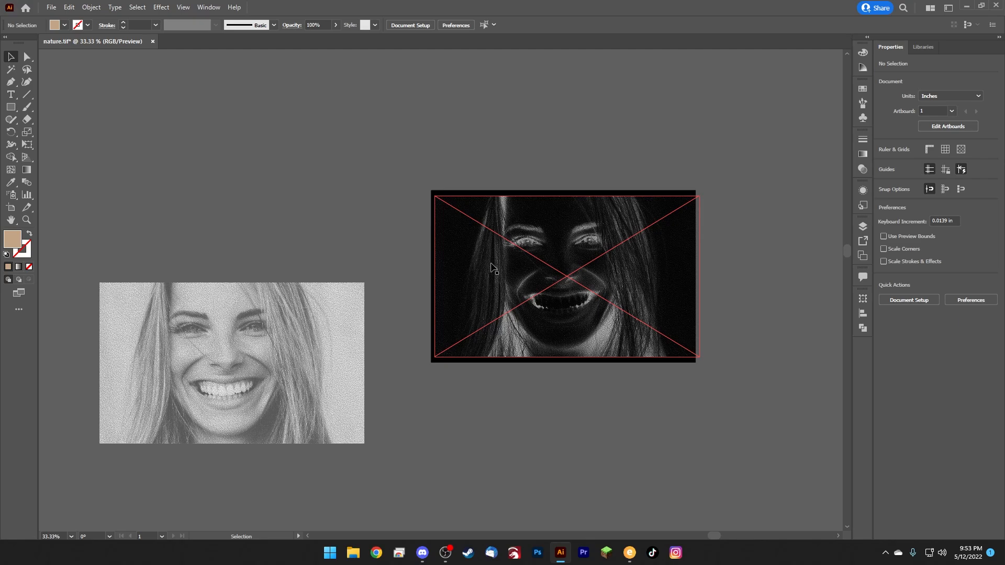
# Step: Return the negative portrait to its place above the light portrait and realign the light portrait directly beneath it
pyautogui.moveTo(492, 265); pyautogui.dragTo(156, 184)
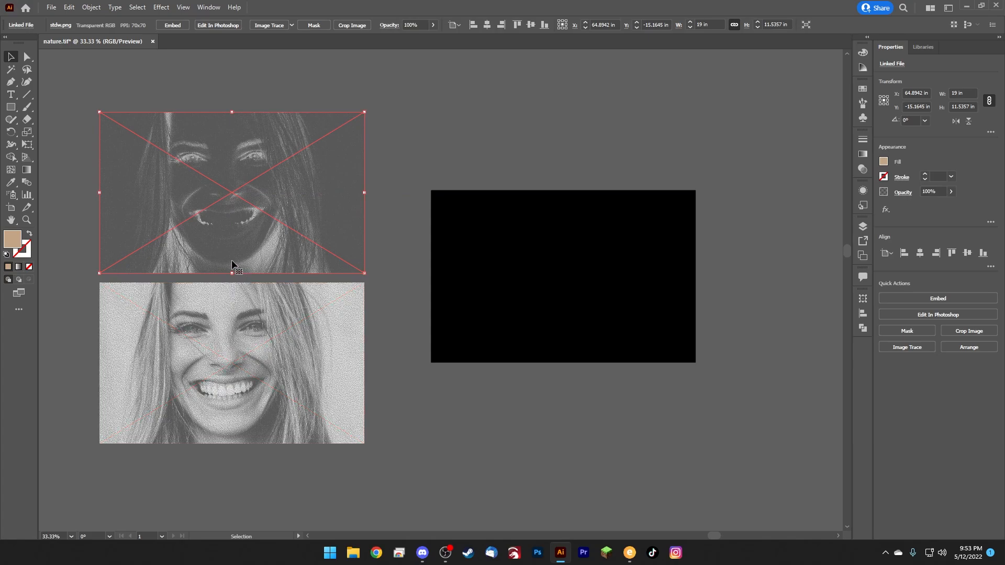
pyautogui.click(395, 224)
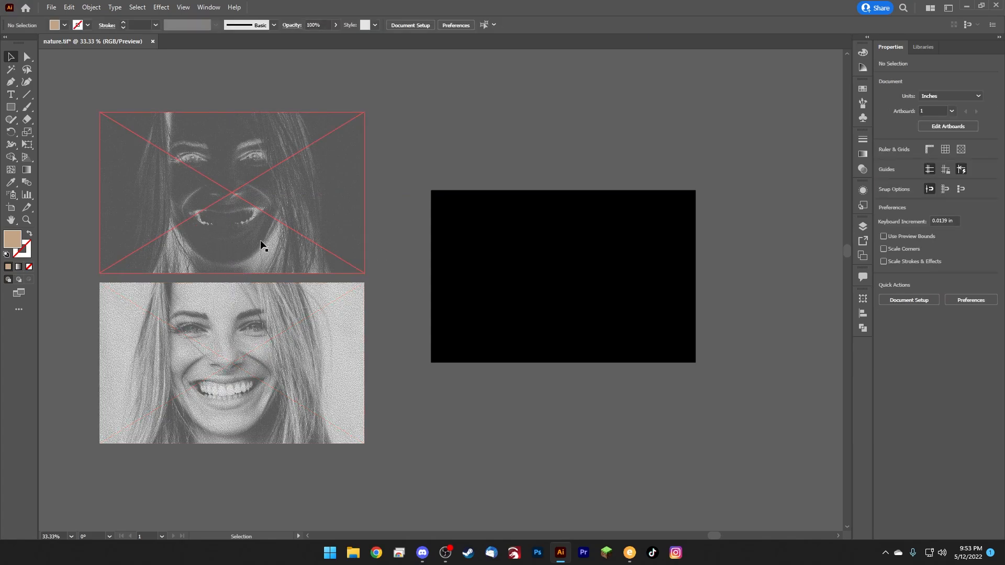
pyautogui.moveTo(244, 352)
pyautogui.mouseDown()
pyautogui.moveTo(208, 319)
pyautogui.moveTo(231, 350)
pyautogui.mouseUp()
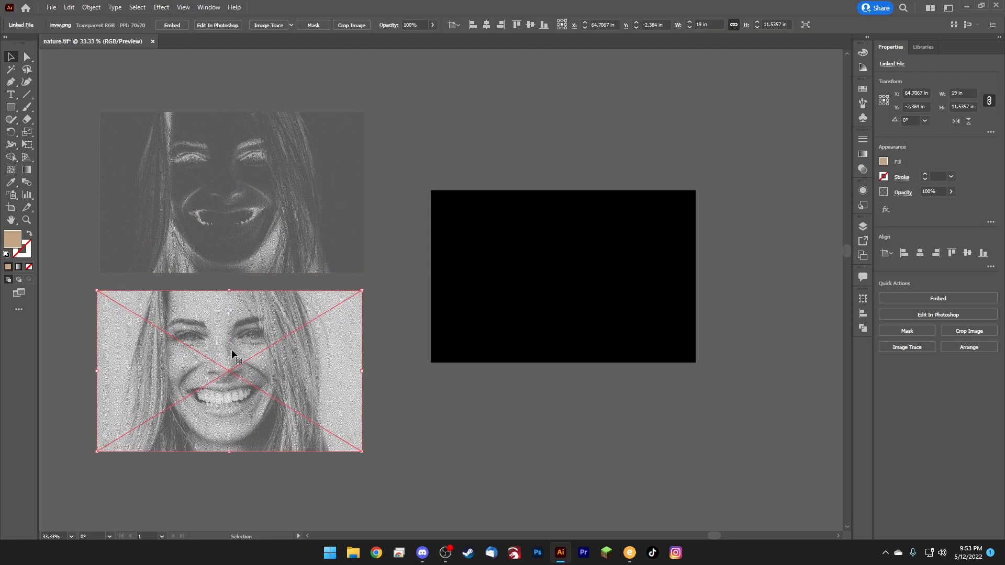
pyautogui.click(373, 397)
pyautogui.moveTo(285, 389)
pyautogui.mouseDown()
pyautogui.moveTo(290, 397)
pyautogui.moveTo(256, 386)
pyautogui.moveTo(282, 390)
pyautogui.moveTo(286, 379)
pyautogui.mouseUp()
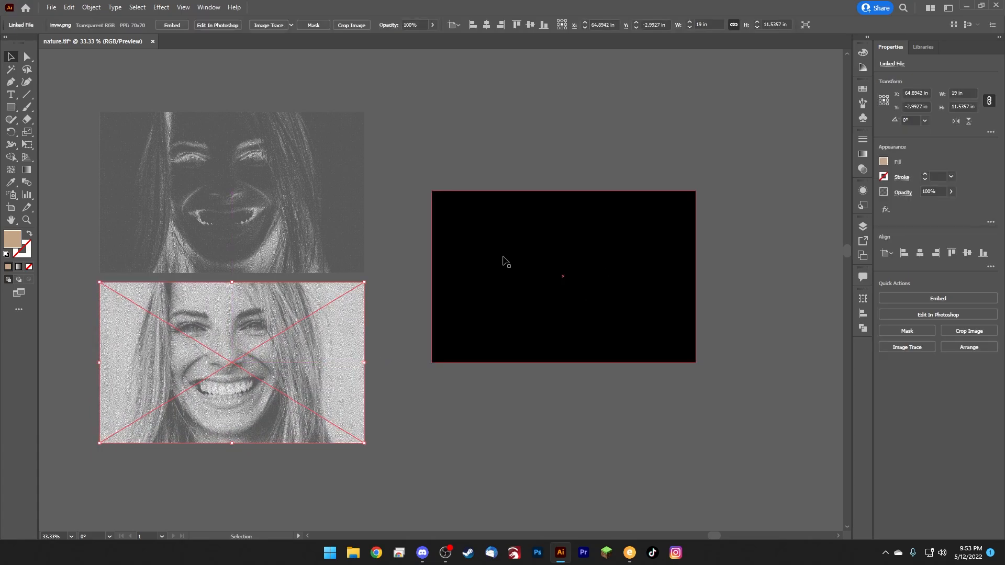
pyautogui.click(419, 393)
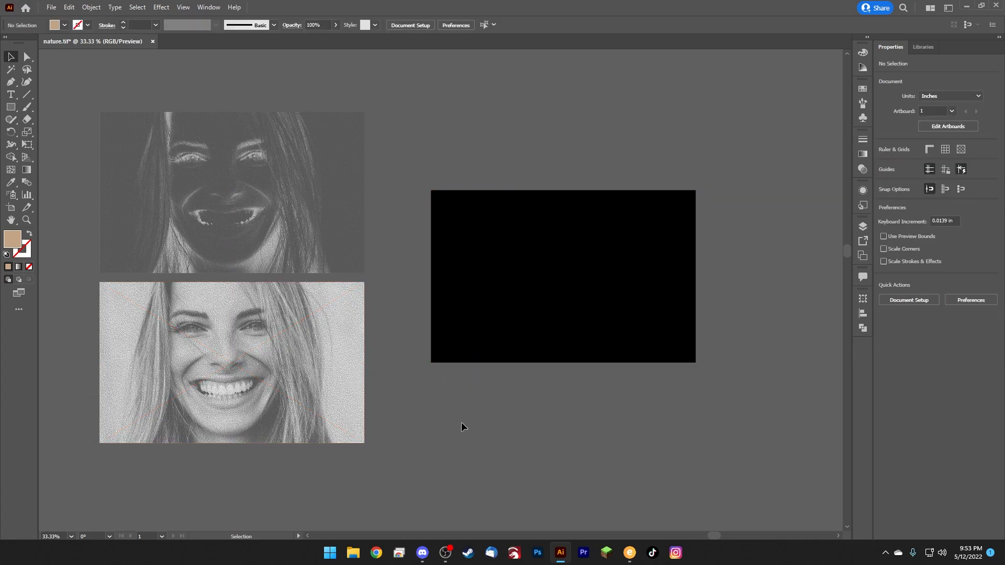
# Step: Place the light portrait over the black rectangle to preview it on a black background
pyautogui.moveTo(305, 373); pyautogui.dragTo(608, 281)
pyautogui.click(718, 326)
pyautogui.scroll(1, 718, 326)
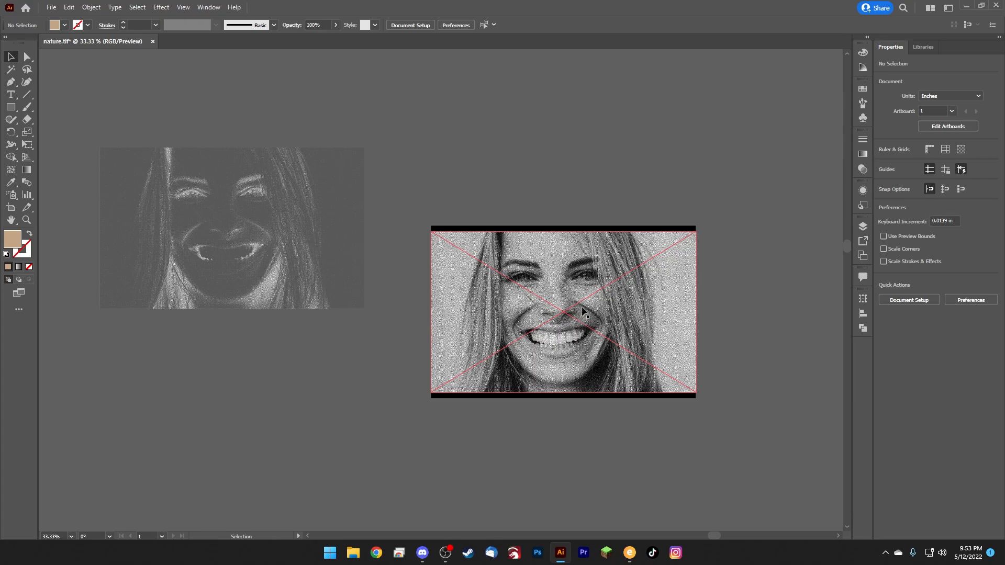
# Step: Examine the dot pattern of the light portrait on the black rectangle up close
pyautogui.hotkey('ctrl', '=')
pyautogui.hotkey('ctrl', '=')
pyautogui.hotkey('ctrl', '=')
pyautogui.hotkey('ctrl', '=')
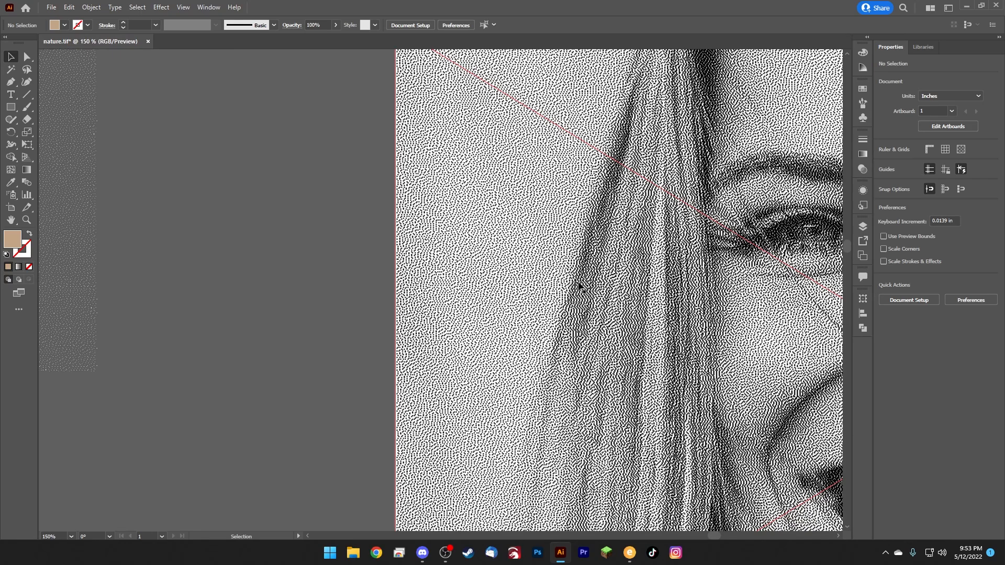
pyautogui.hotkey('ctrl', '-')
pyautogui.hotkey('ctrl', '-')
pyautogui.hotkey('ctrl', '-')
pyautogui.hotkey('ctrl', '-')
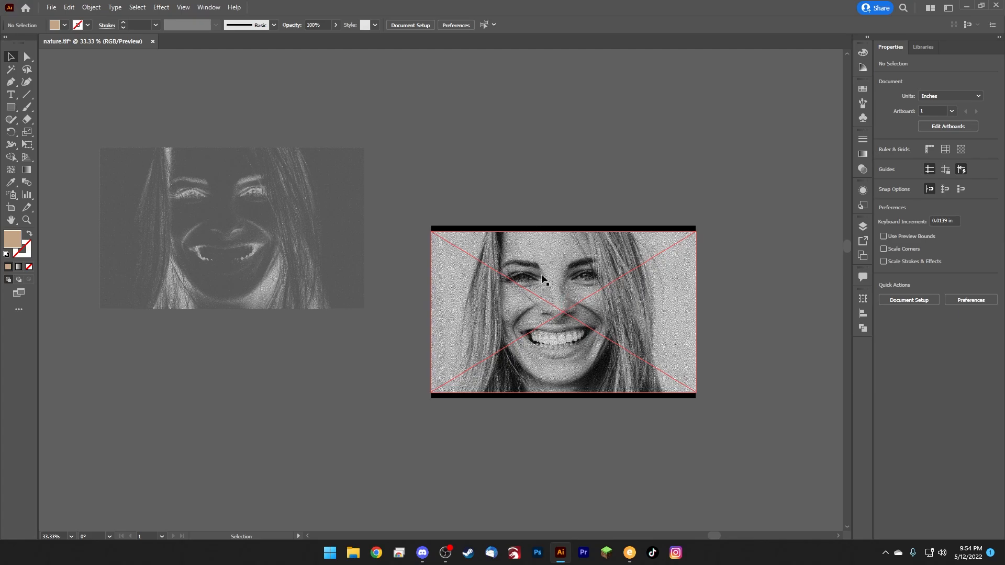
# Step: Return the light portrait beneath the negative one, nudge the black rectangle slightly, and place the negative portrait over it
pyautogui.moveTo(545, 282); pyautogui.dragTo(212, 359)
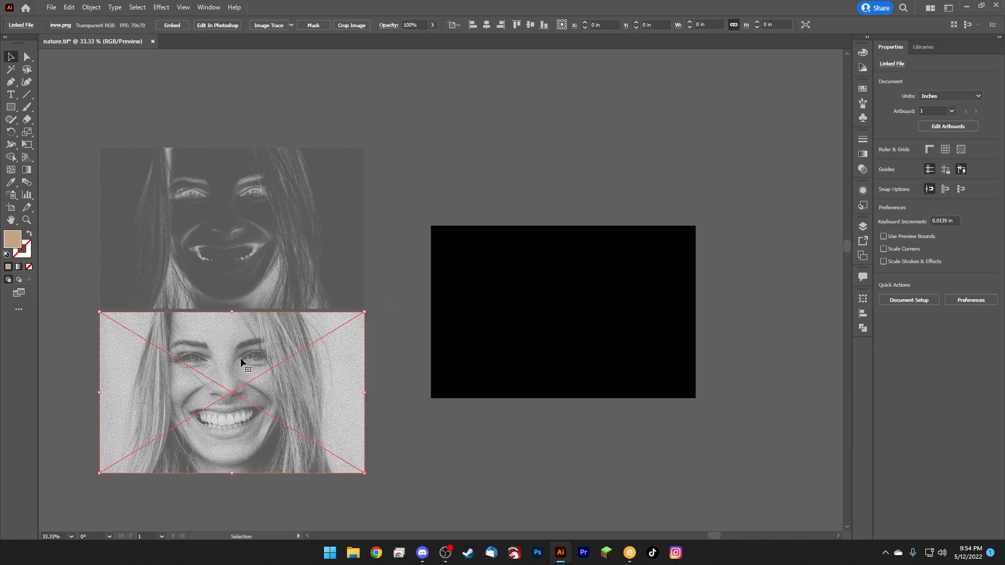
pyautogui.click(399, 301)
pyautogui.moveTo(464, 288)
pyautogui.mouseDown()
pyautogui.moveTo(460, 309)
pyautogui.moveTo(471, 288)
pyautogui.moveTo(456, 300)
pyautogui.mouseUp()
pyautogui.moveTo(299, 259); pyautogui.dragTo(623, 355)
pyautogui.click(664, 462)
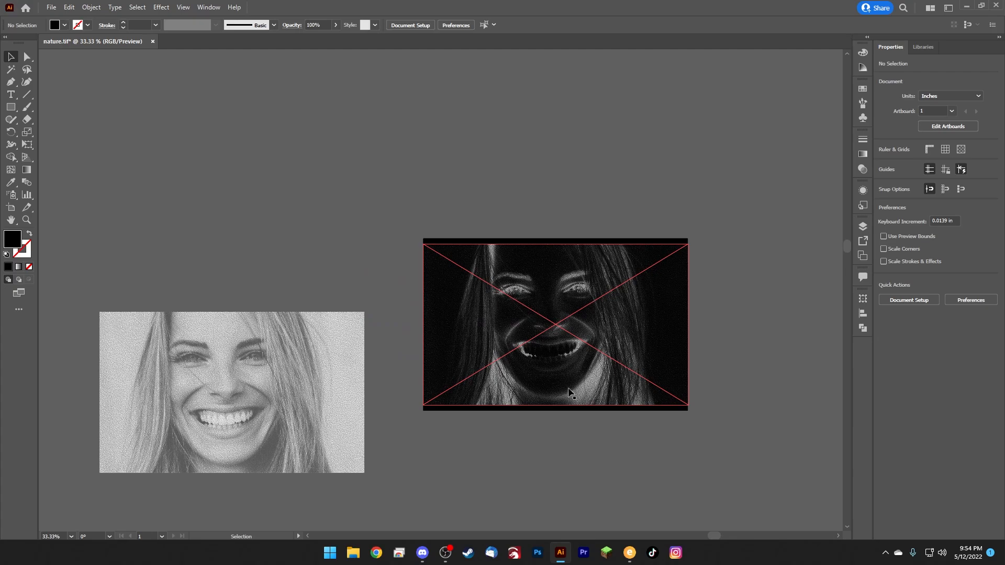
# Step: Preview the light portrait on the black rectangle in place of the negative, returning both portraits to their original spots
pyautogui.moveTo(545, 275); pyautogui.dragTo(221, 176)
pyautogui.moveTo(251, 355); pyautogui.dragTo(574, 288)
pyautogui.click(593, 453)
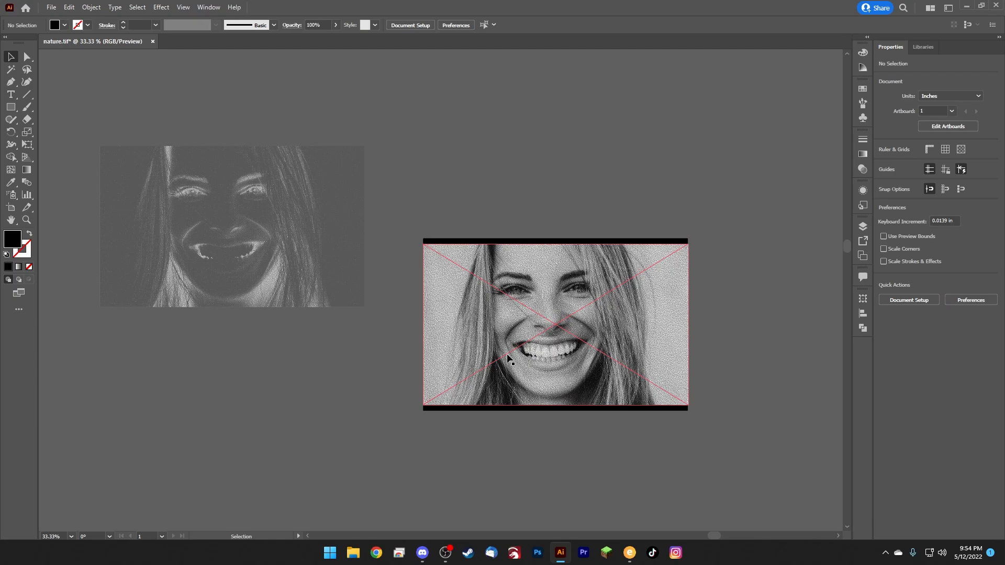
pyautogui.moveTo(558, 281); pyautogui.dragTo(236, 349)
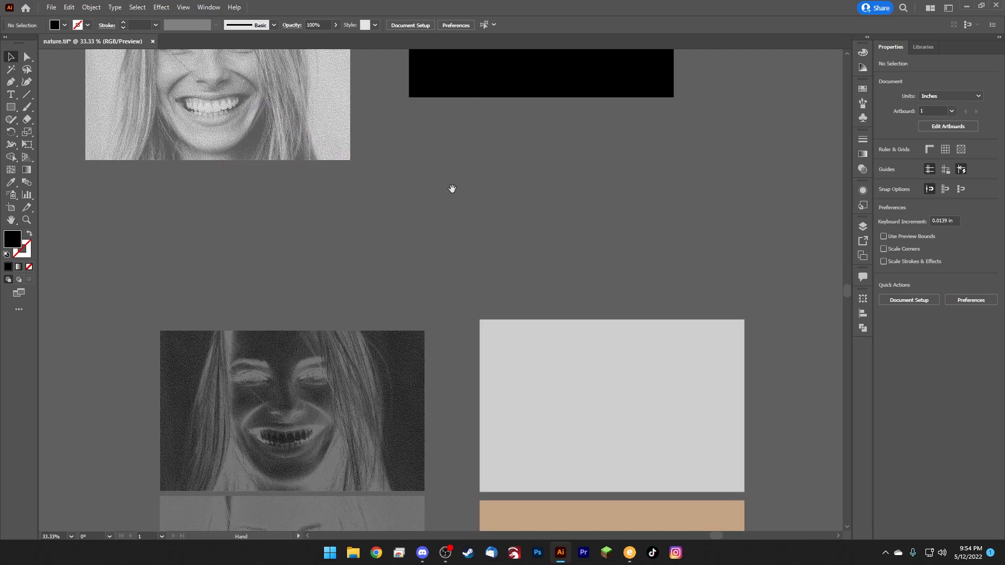
# Step: Inspect the portrait pair beside the light grey and tan rectangles, and shift its lighter portrait slightly away from the dark one
pyautogui.moveTo(458, 371); pyautogui.dragTo(463, 203)
pyautogui.scroll(-2, 475, 262)
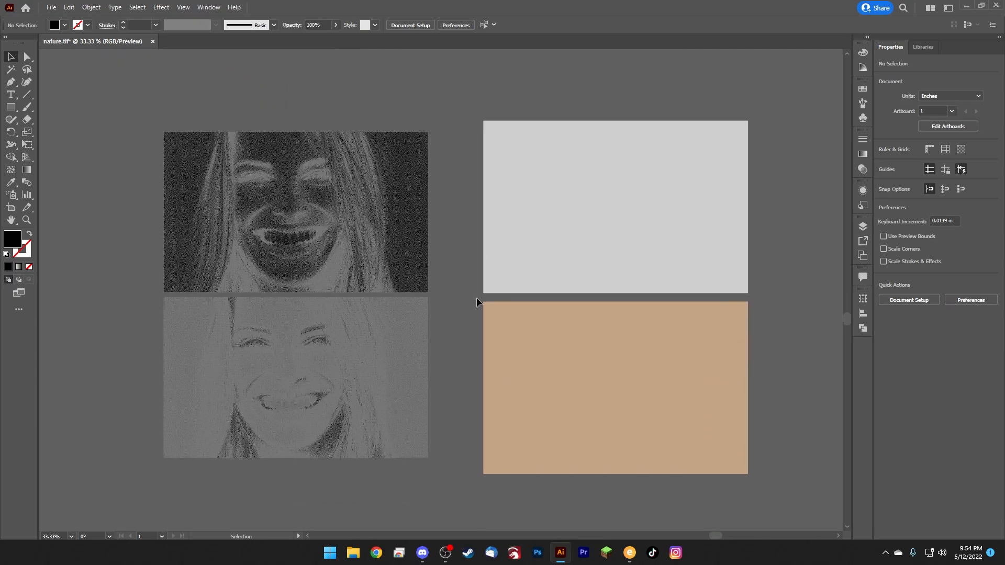
pyautogui.click(314, 275)
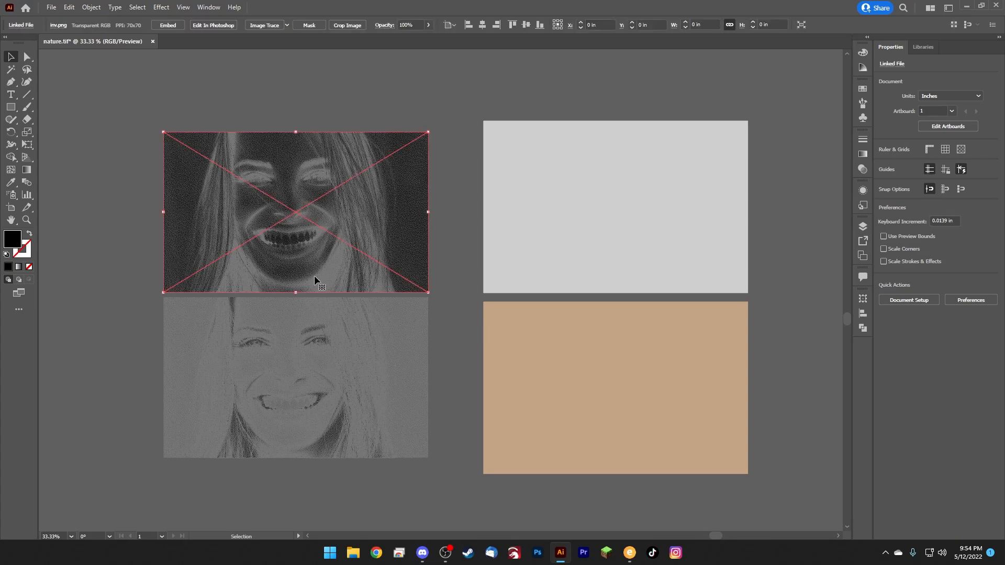
pyautogui.click(315, 362)
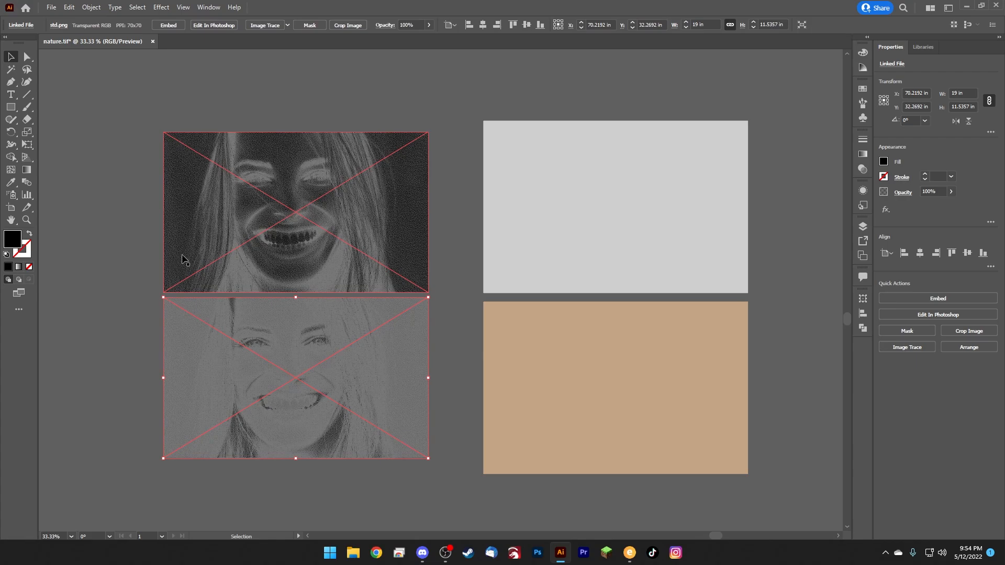
pyautogui.click(135, 238)
pyautogui.click(211, 411)
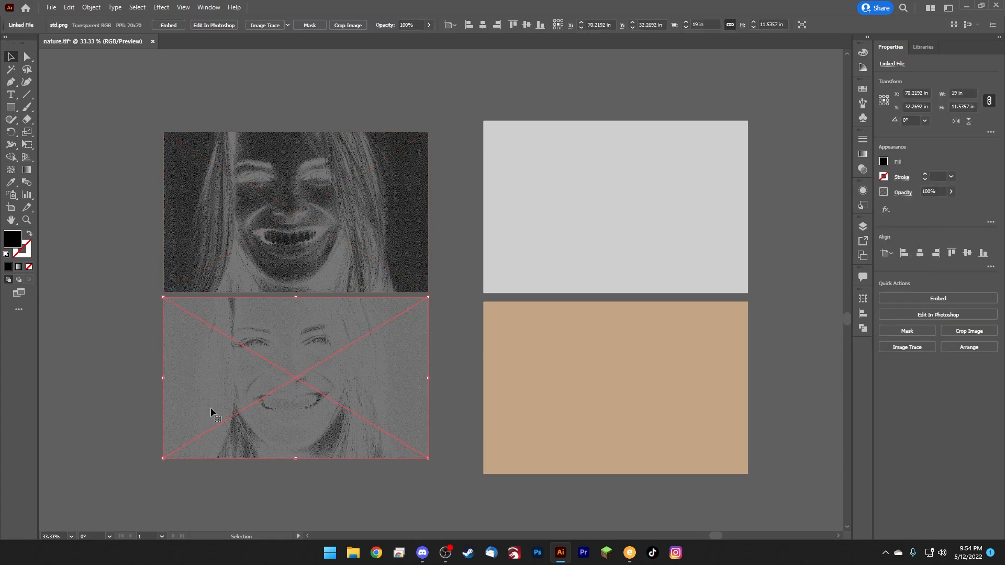
pyautogui.moveTo(198, 388); pyautogui.dragTo(216, 397)
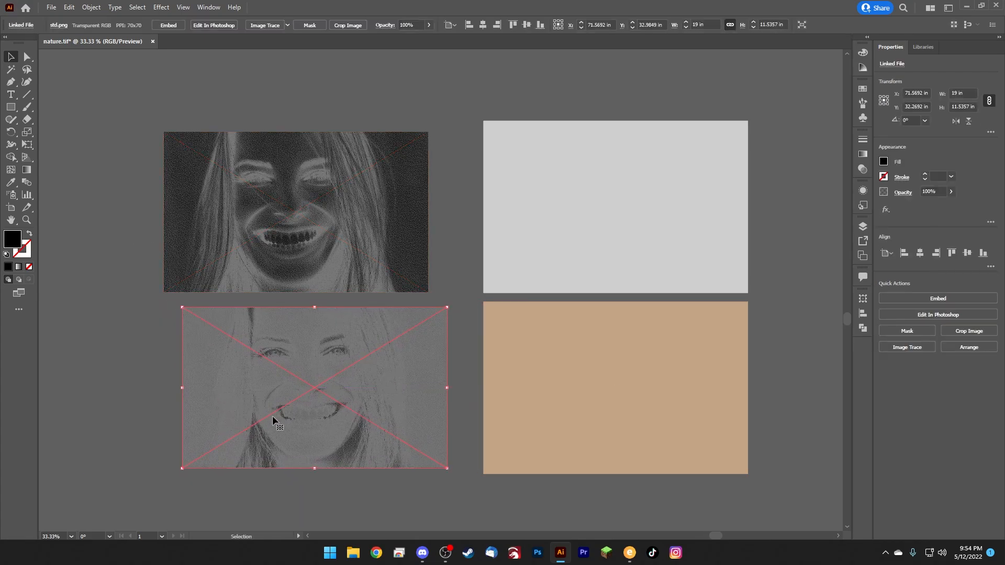
# Step: Place the dark negative portrait over the light grey rectangle and the faint positive portrait over the tan rectangle
pyautogui.click(315, 262)
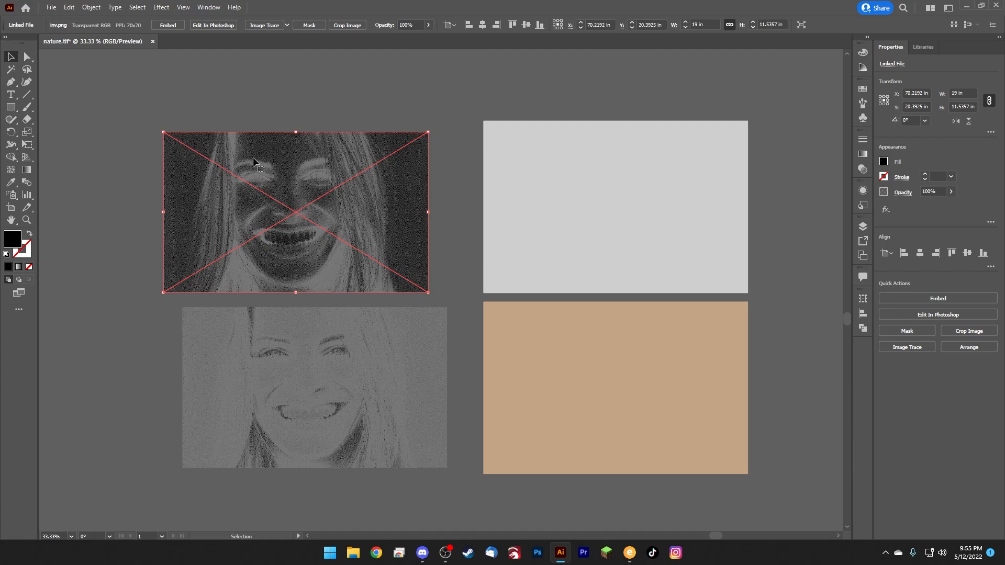
pyautogui.moveTo(351, 229); pyautogui.dragTo(674, 216)
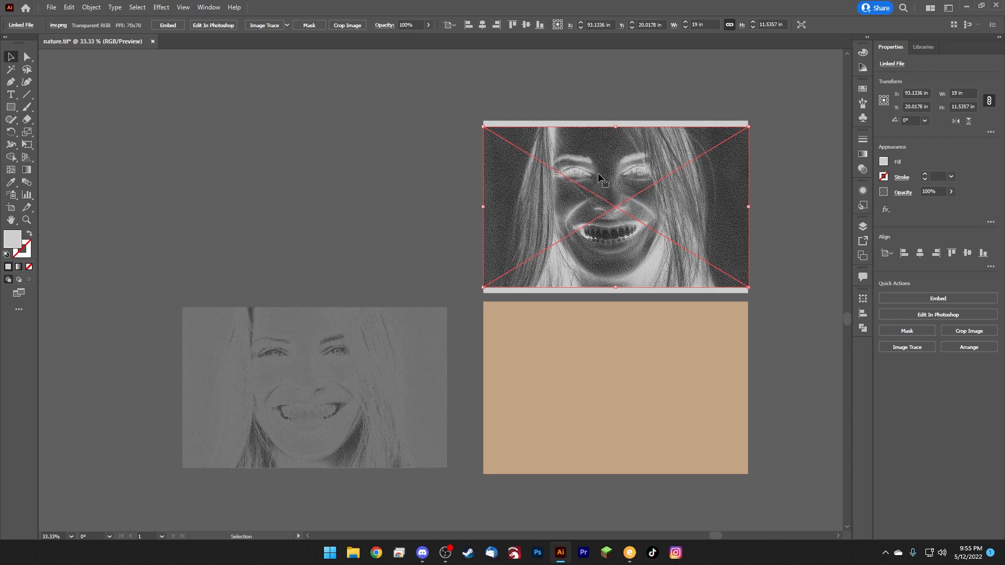
pyautogui.moveTo(618, 170)
pyautogui.mouseDown()
pyautogui.moveTo(372, 186)
pyautogui.moveTo(598, 168)
pyautogui.moveTo(621, 177)
pyautogui.mouseUp()
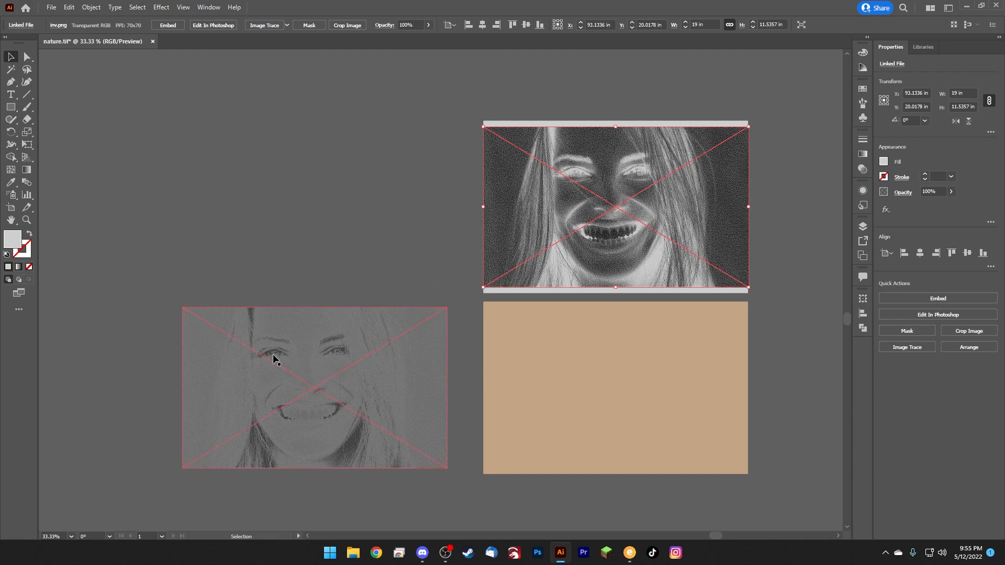
pyautogui.moveTo(276, 359); pyautogui.dragTo(586, 367)
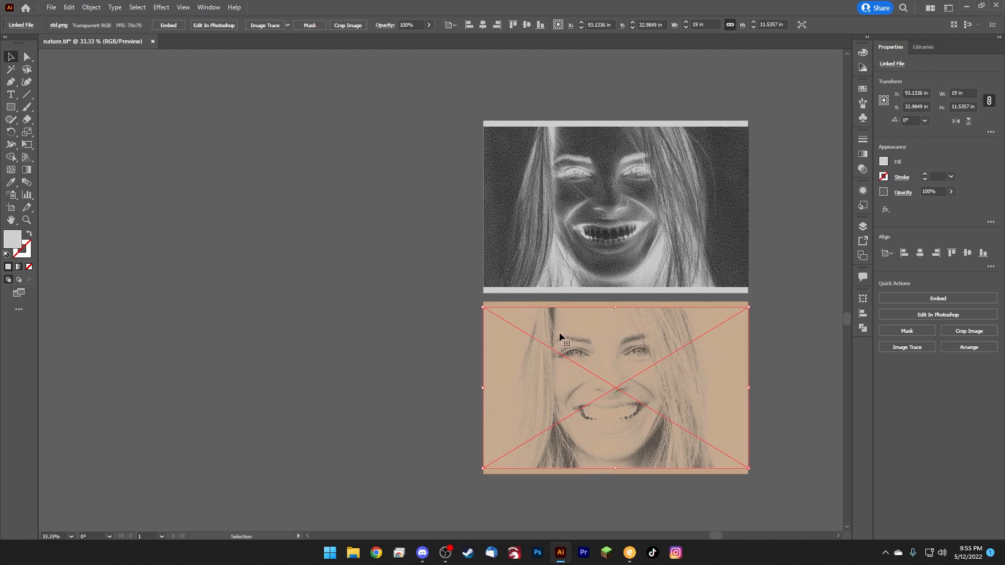
pyautogui.click(791, 385)
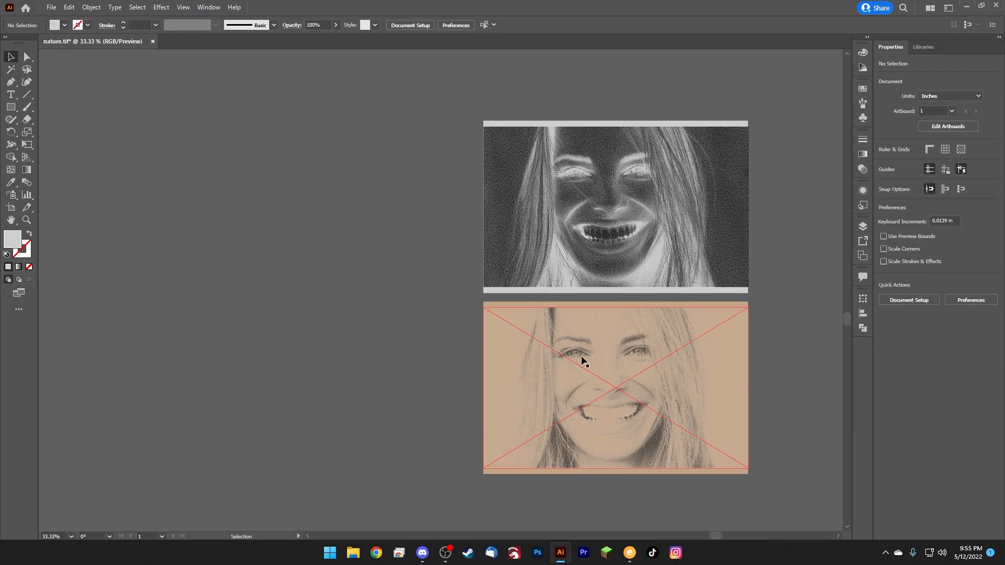
# Step: Move the negative portrait off the light grey rectangle and put the positive portrait from the tan rectangle on it
pyautogui.moveTo(605, 242); pyautogui.dragTo(232, 242)
pyautogui.moveTo(590, 401)
pyautogui.mouseDown()
pyautogui.moveTo(565, 312)
pyautogui.moveTo(594, 230)
pyautogui.mouseUp()
pyautogui.click(577, 370)
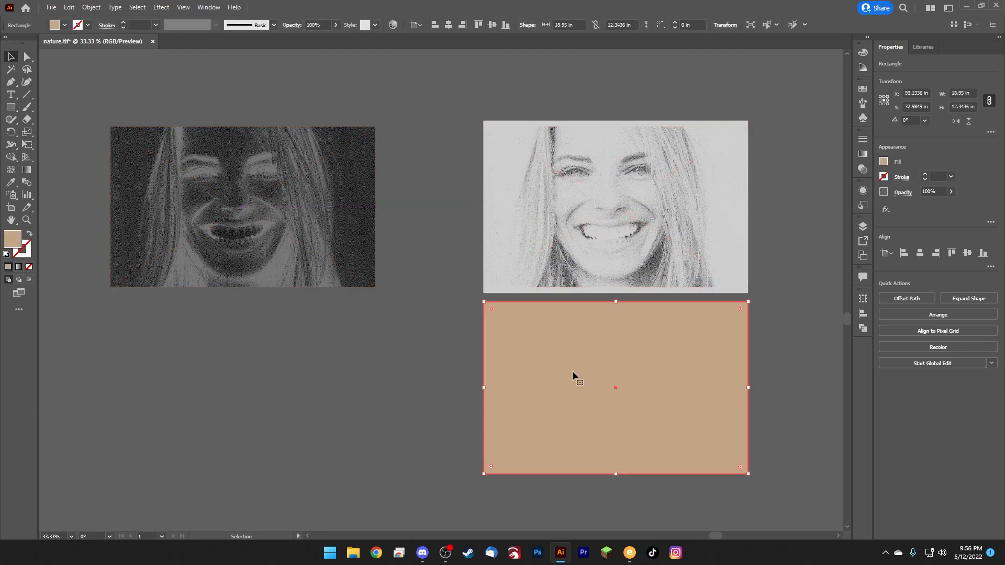
# Step: Move the light grey rectangle together with its portrait up beside the black rectangle and its portrait
pyautogui.click(435, 325)
pyautogui.click(510, 121)
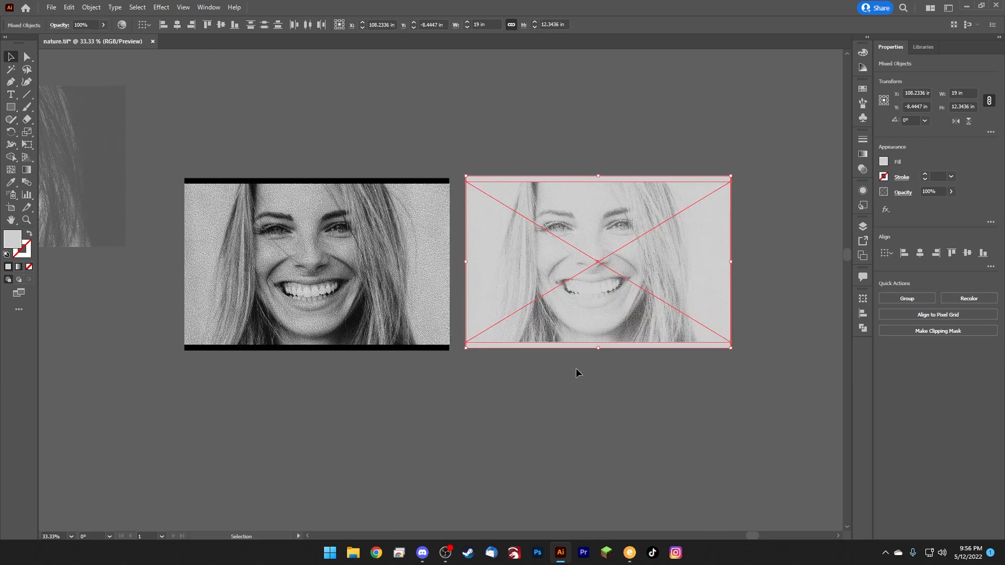
pyautogui.click(576, 370)
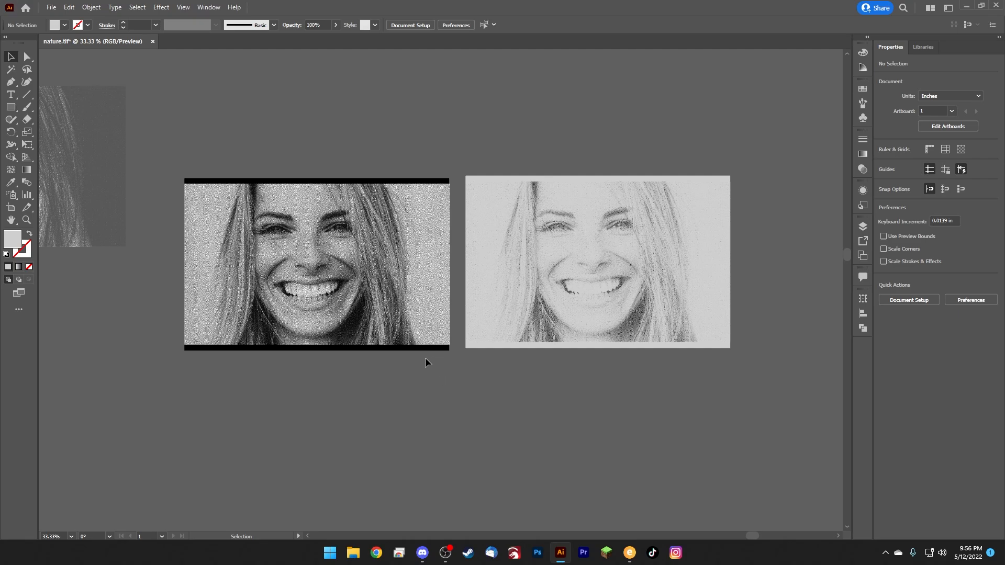
# Step: Compare the portrait on black with the one on light grey, selecting the portraits and their background rectangles in turn
pyautogui.click(399, 183)
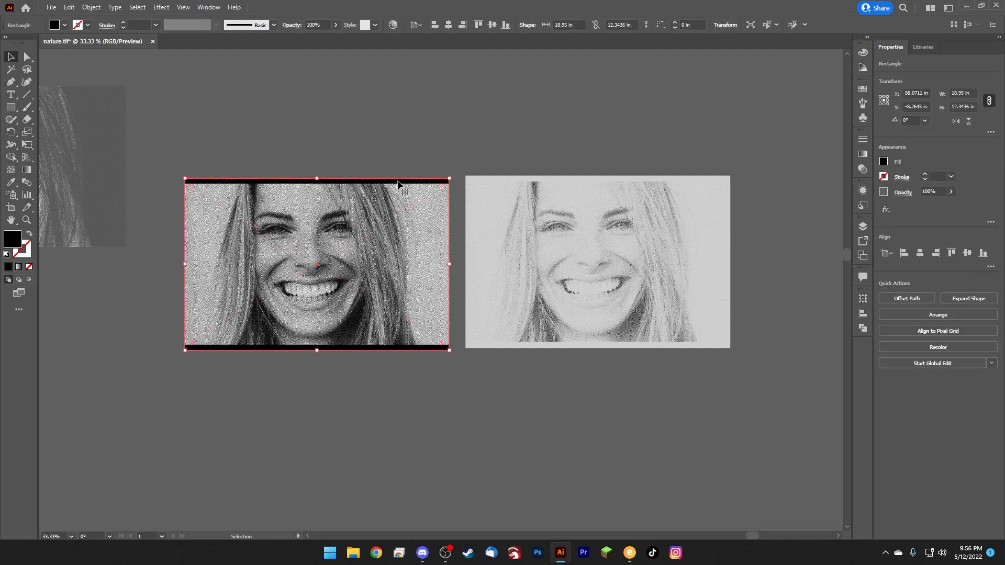
pyautogui.click(420, 199)
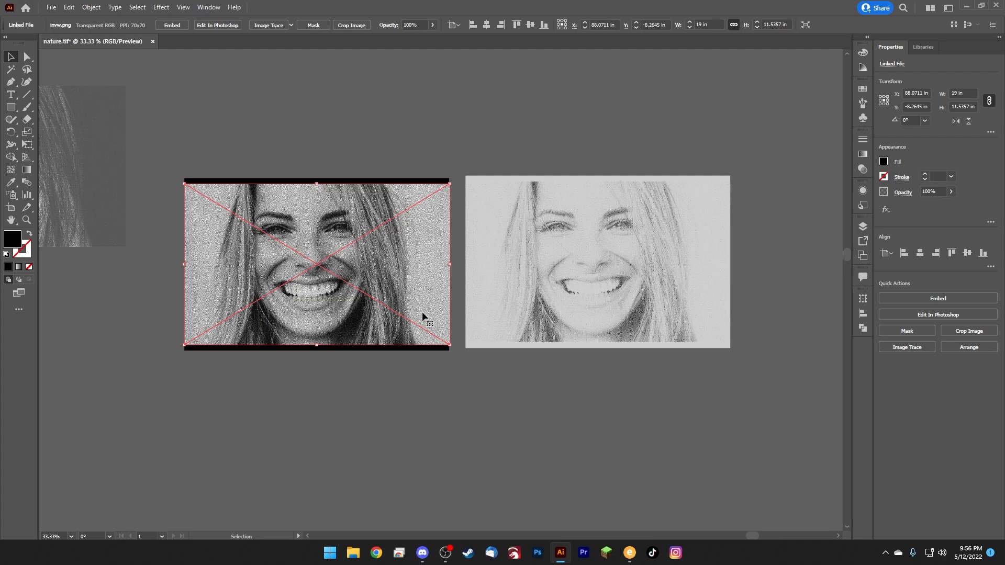
pyautogui.click(507, 157)
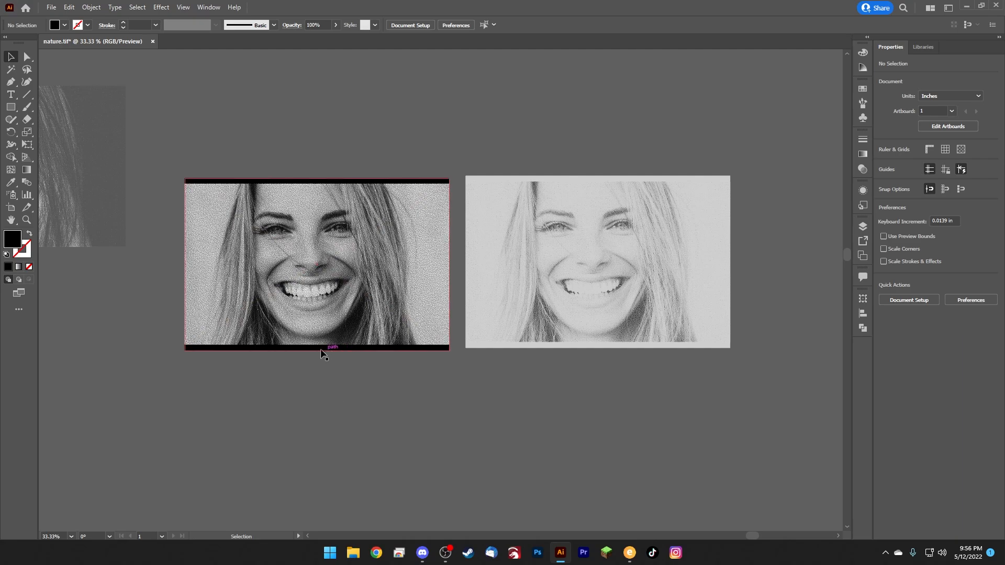
pyautogui.moveTo(315, 269); pyautogui.dragTo(312, 267)
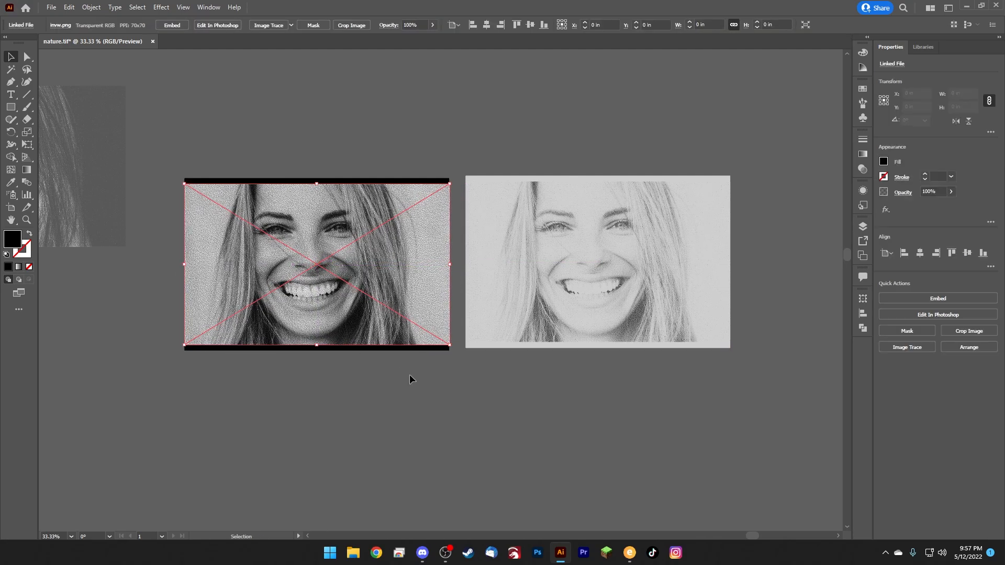
pyautogui.click(506, 347)
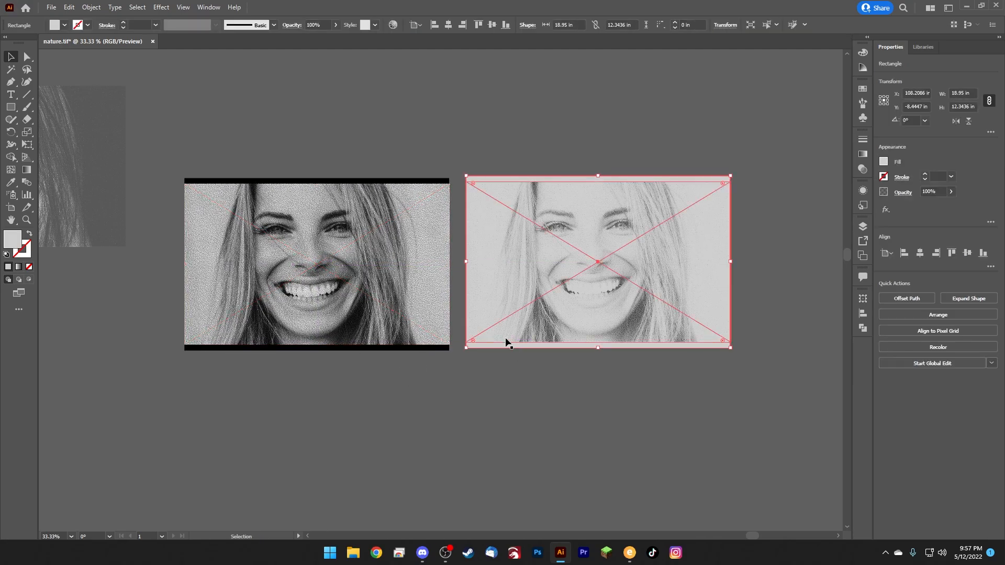
pyautogui.moveTo(584, 297)
pyautogui.mouseDown()
pyautogui.moveTo(568, 302)
pyautogui.moveTo(582, 295)
pyautogui.mouseUp()
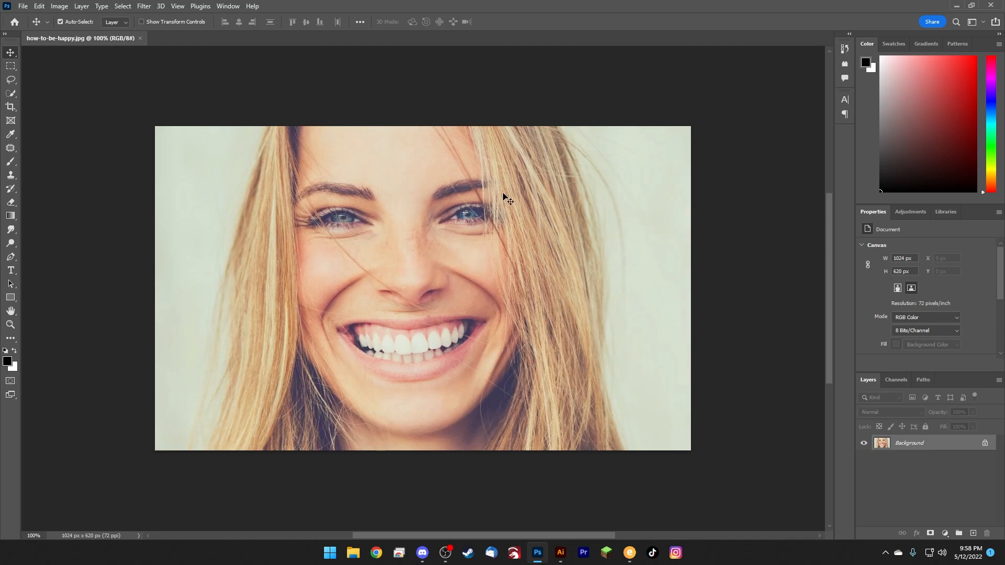
# Step: Switch to Photoshop and convert the how-to-be-happy.jpg image from colour to Grayscale mode
pyautogui.click(60, 6)
pyautogui.moveTo(78, 15)
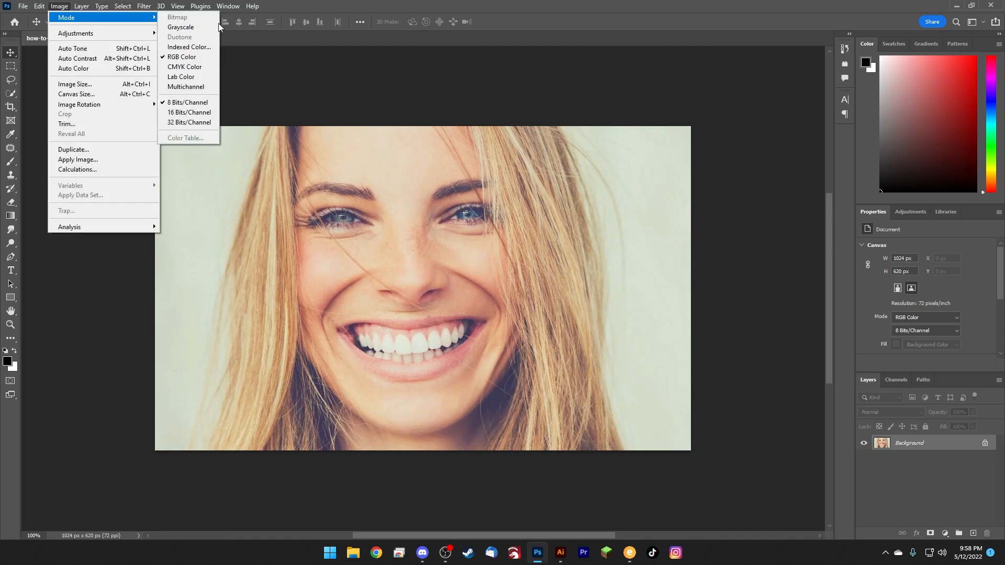
pyautogui.click(162, 27)
# Step: Convert the grayscale portrait to Bitmap mode so it is rendered as black and white dots
pyautogui.click(60, 6)
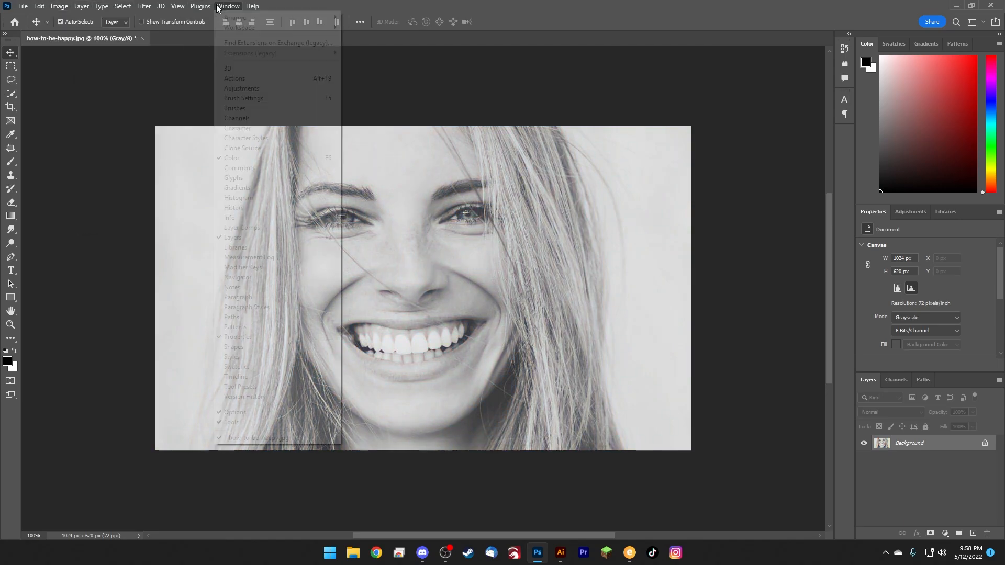
pyautogui.moveTo(79, 17)
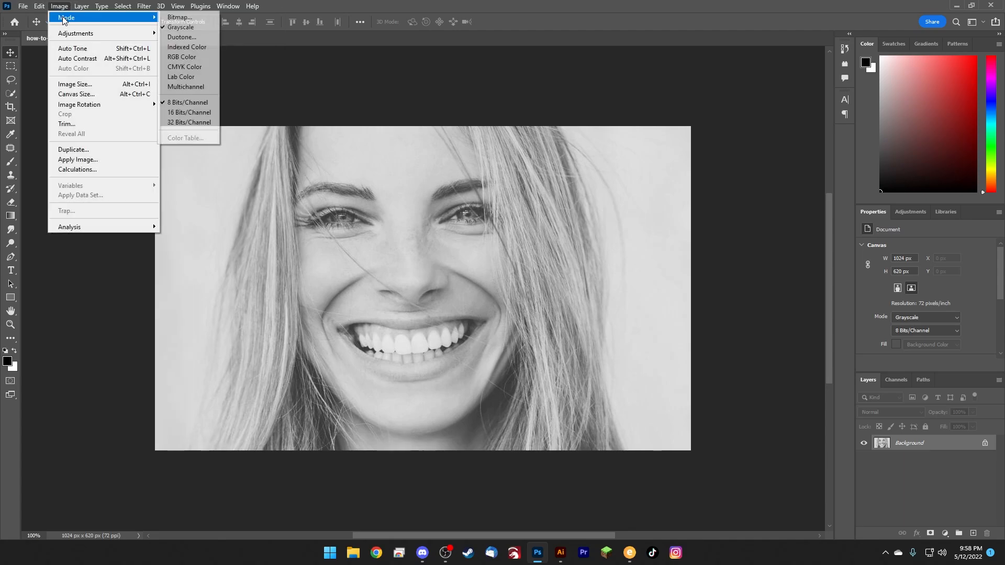
pyautogui.click(180, 18)
pyautogui.click(397, 87)
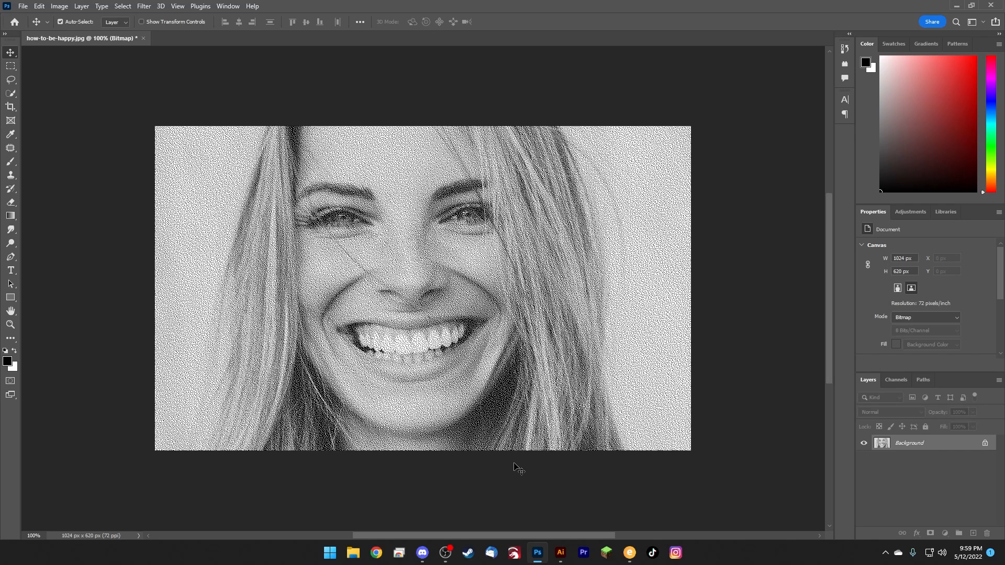
# Step: Compare the grayscale and bitmap versions of the portrait by repeatedly undoing and redoing the Bitmap conversion
pyautogui.hotkey('ctrl', 'z')
pyautogui.hotkey('ctrl', 'shift', 'z')
pyautogui.hotkey('ctrl', 'z')
pyautogui.hotkey('ctrl', 'shift', 'z')
pyautogui.hotkey('ctrl', 'z')
pyautogui.hotkey('ctrl', 'shift', 'z')
pyautogui.hotkey('ctrl', 'z')
pyautogui.hotkey('ctrl', 'shift', 'z')
pyautogui.hotkey('ctrl', 'z')
pyautogui.hotkey('ctrl', 'shift', 'z')
pyautogui.hotkey('ctrl', 'z')
pyautogui.hotkey('ctrl', 'shift', 'z')
# Step: Invert the bitmap portrait to a negative, and invert it once more back to the positive
pyautogui.click(59, 6)
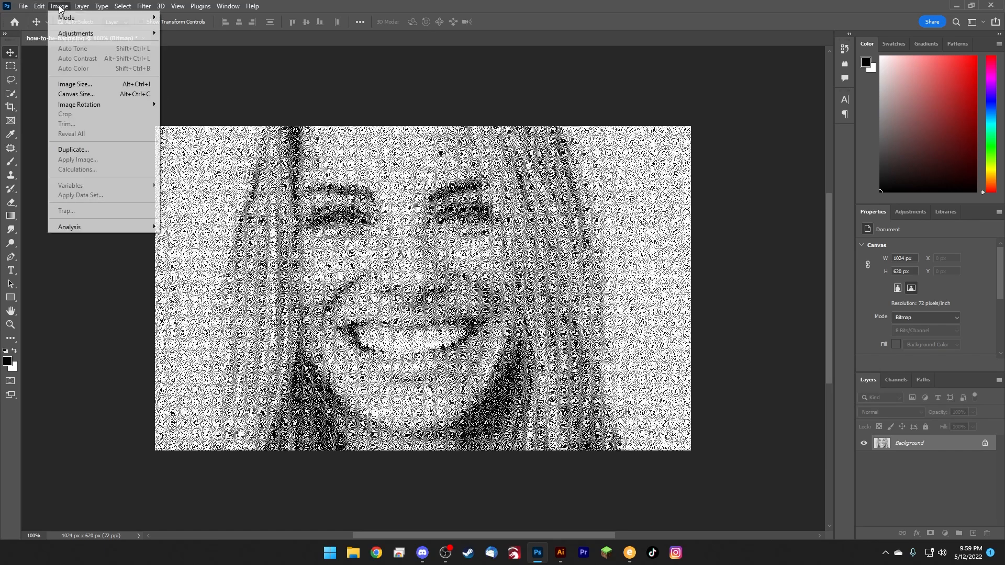
pyautogui.moveTo(126, 36)
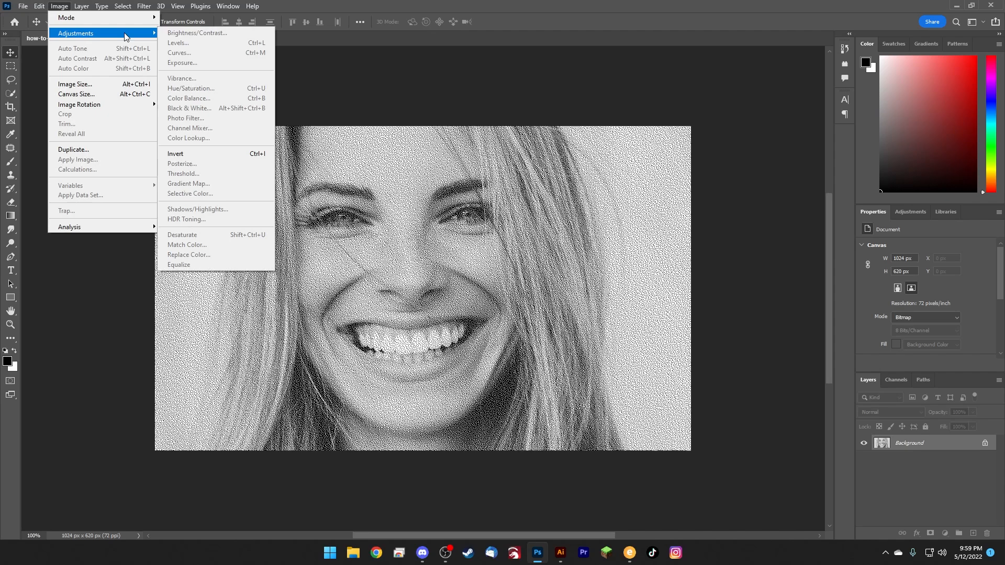
pyautogui.click(209, 154)
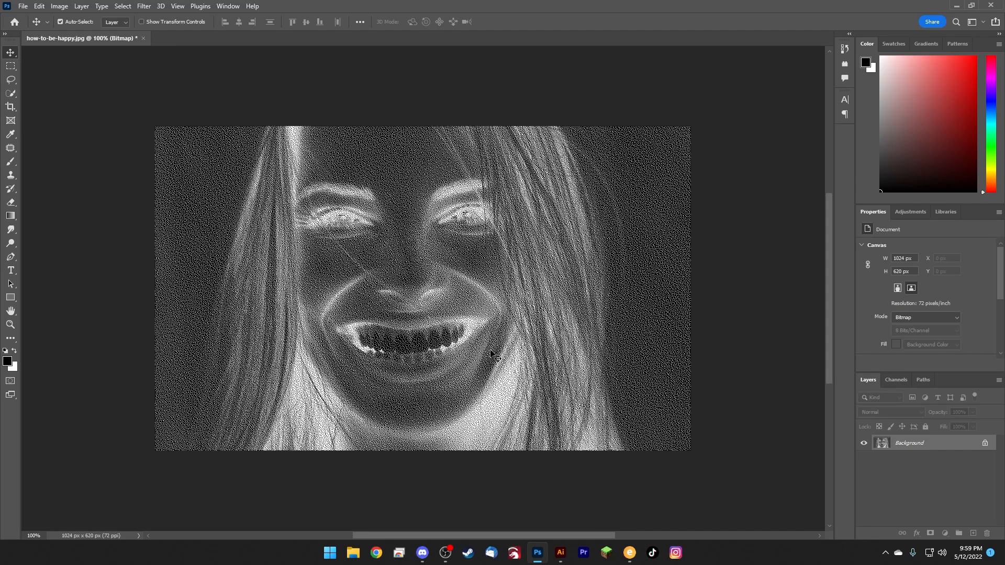
pyautogui.hotkey('ctrl', 'i')
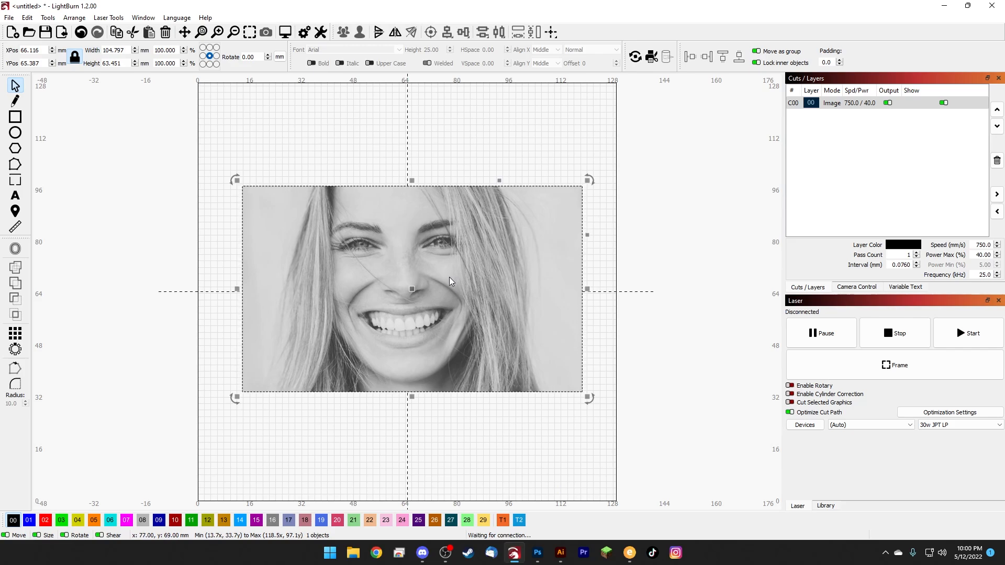
# Step: Open the portrait's Adjust Image settings and compare the preview with Negative Image on and off
pyautogui.rightClick(450, 281)
pyautogui.click(478, 461)
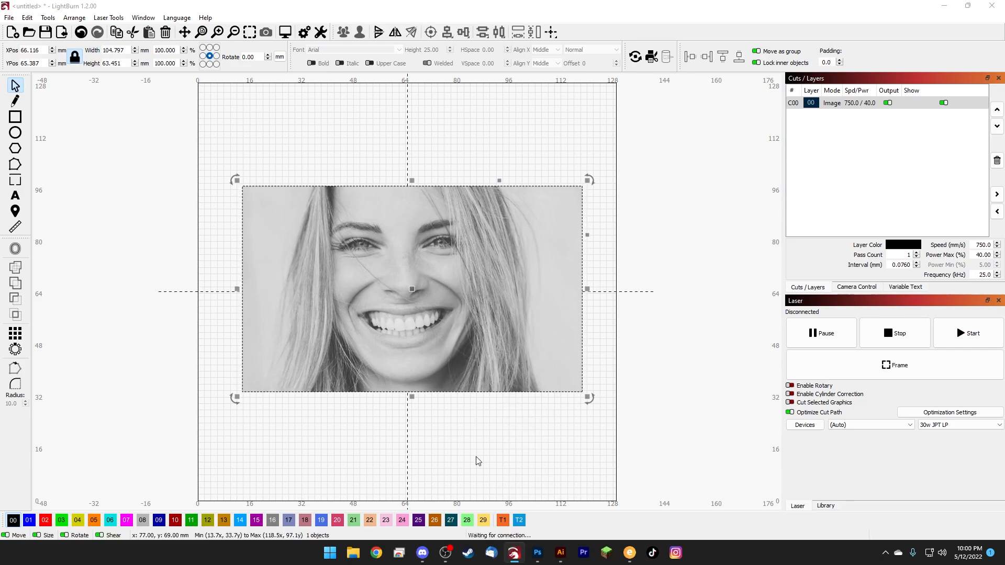
pyautogui.click(266, 365)
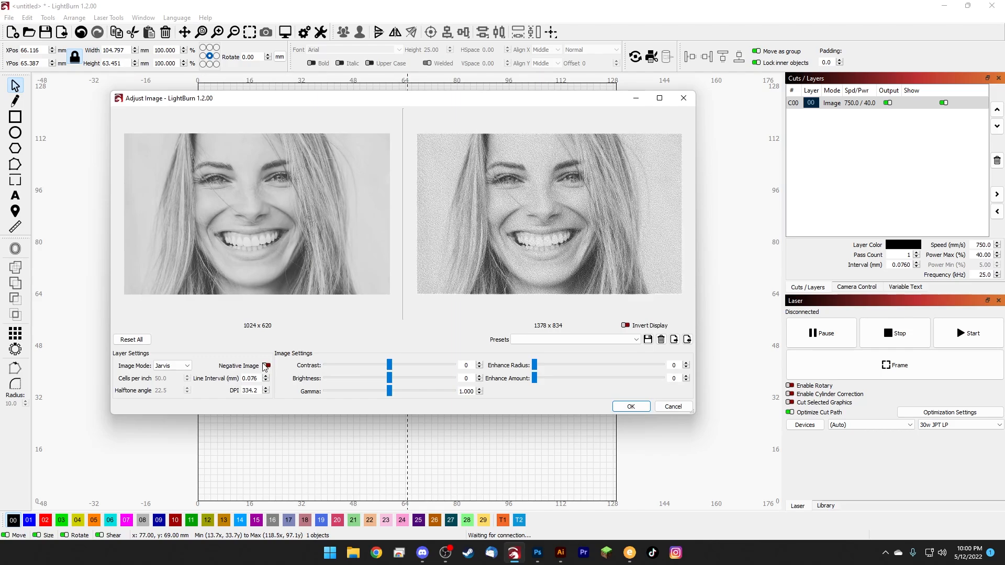
pyautogui.click(267, 366)
pyautogui.click(266, 365)
pyautogui.click(267, 365)
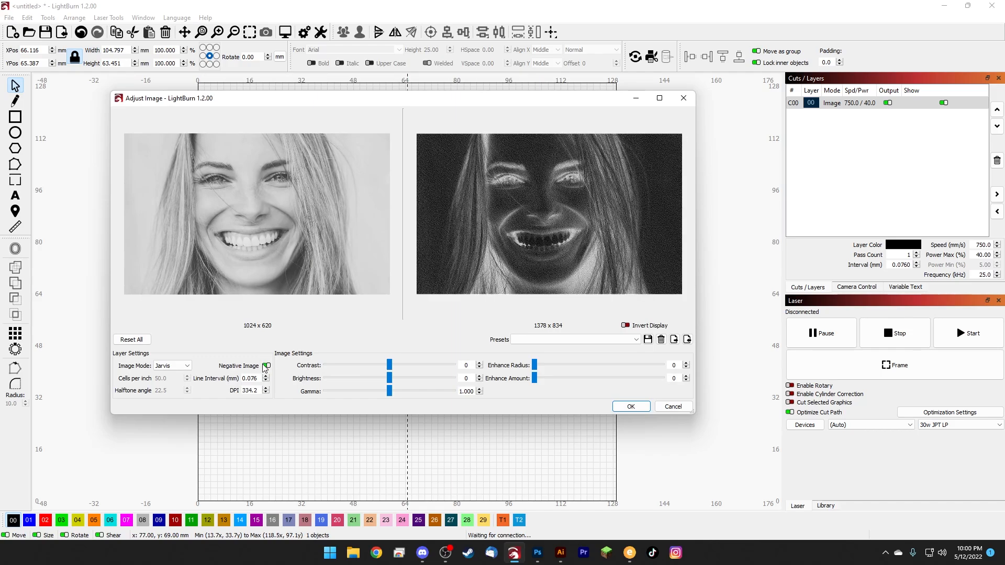
pyautogui.click(266, 365)
# Step: Turn on Negative Image and examine the dither dots around the eye up close in the preview
pyautogui.scroll(6, 513, 210)
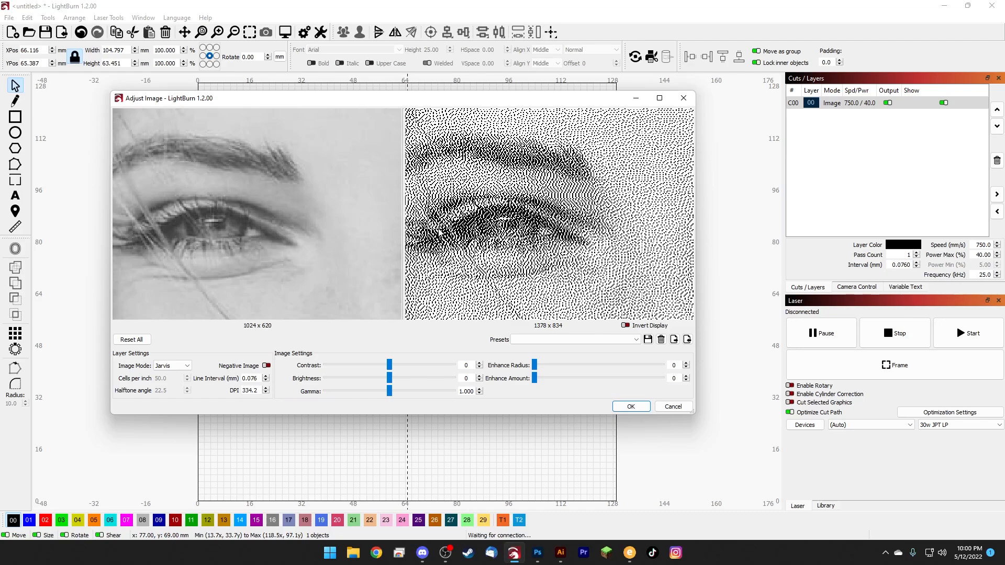
pyautogui.click(266, 366)
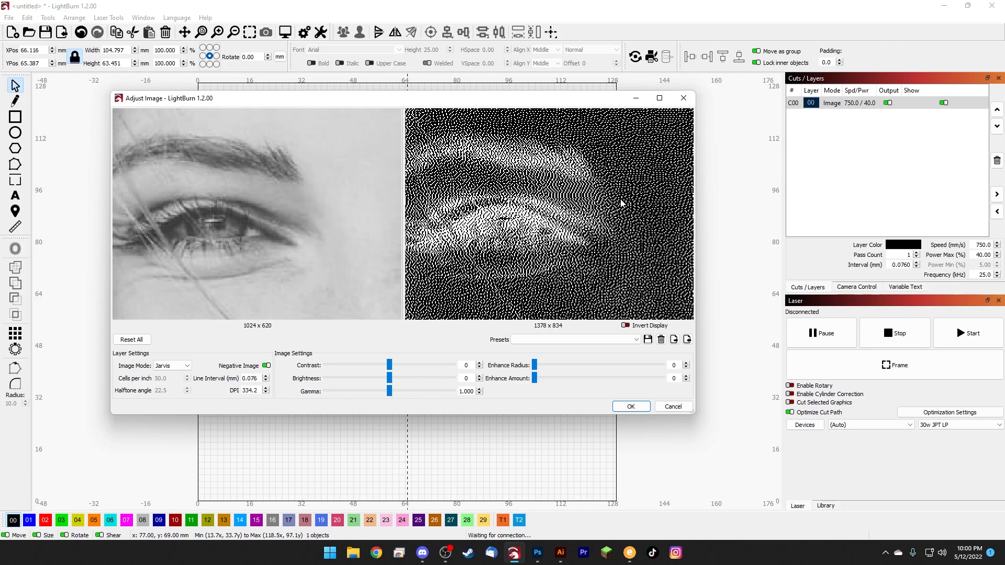
pyautogui.scroll(-3, 508, 209)
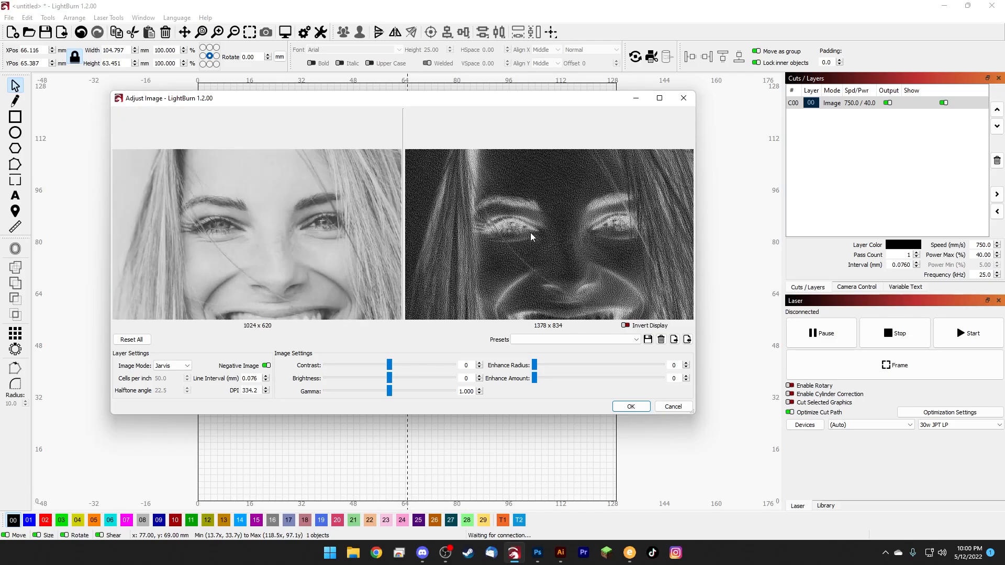
pyautogui.scroll(3, 524, 236)
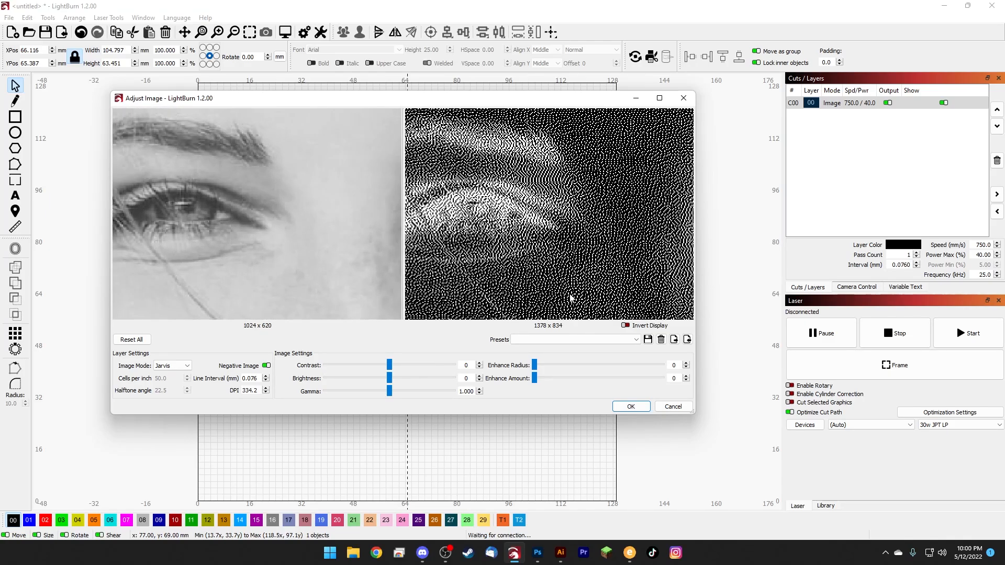
# Step: Turn on Invert Display and inspect the dithered preview both close up and as a whole portrait
pyautogui.click(630, 328)
pyautogui.scroll(-2, 596, 287)
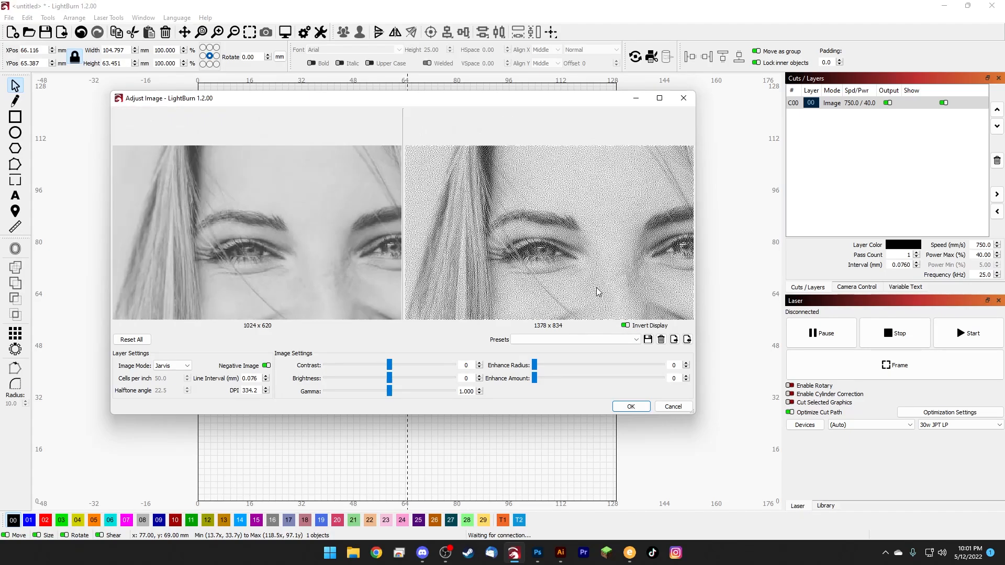
pyautogui.scroll(2, 497, 223)
pyautogui.scroll(-2, 611, 295)
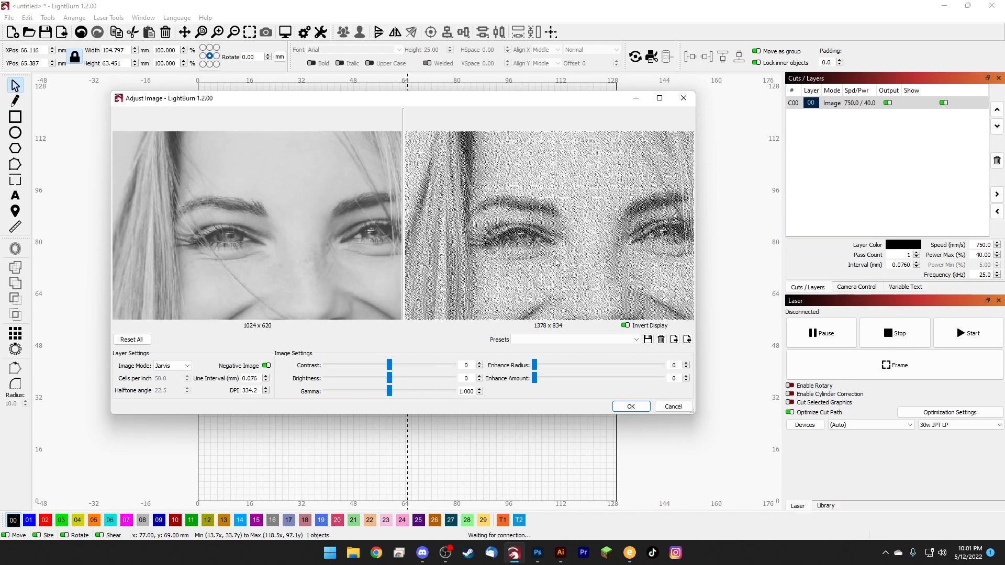
pyautogui.scroll(-2, 592, 288)
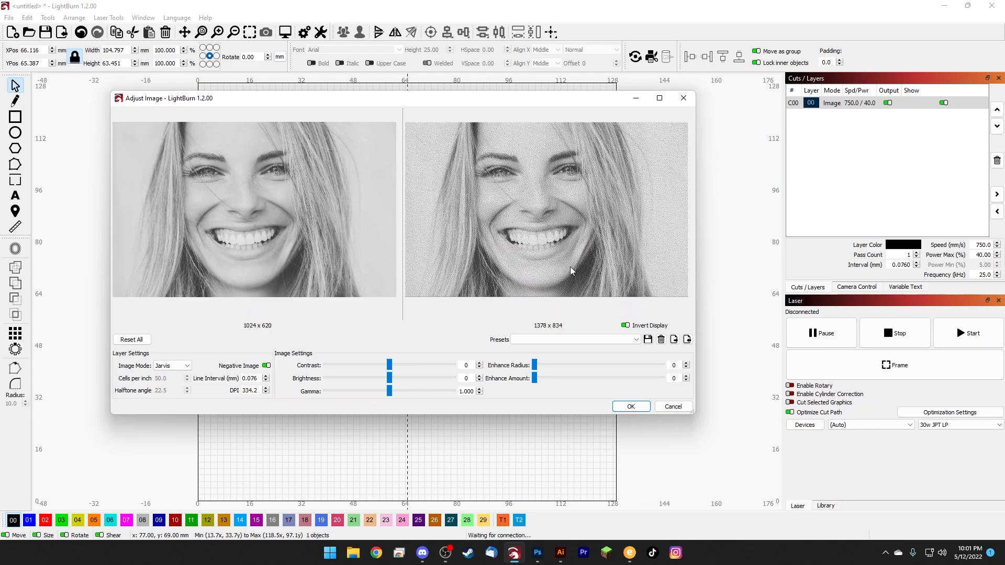
# Step: Compare the negative and positive looks of the preview by repeatedly switching Invert Display off and on
pyautogui.click(625, 325)
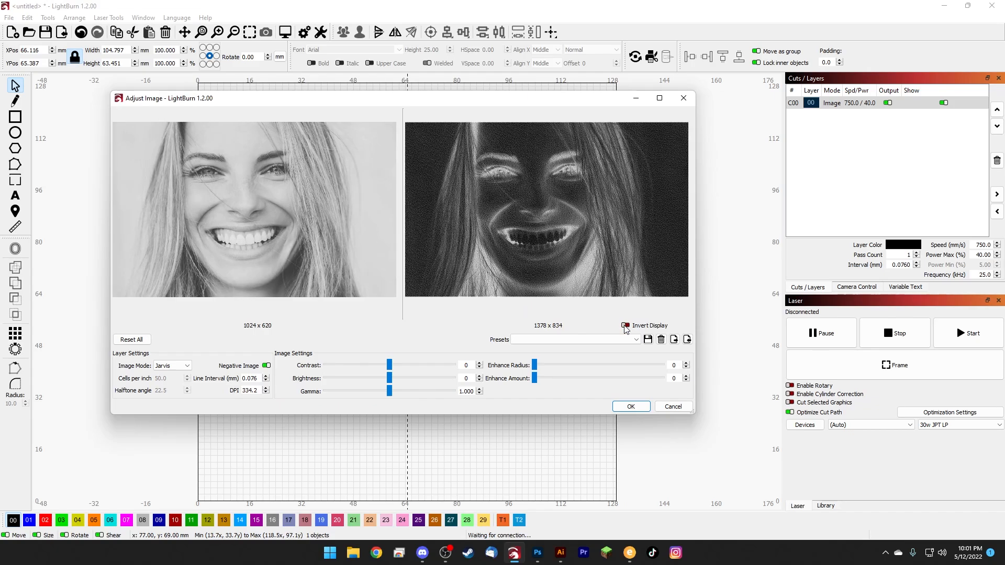
pyautogui.click(625, 326)
pyautogui.click(626, 326)
pyautogui.click(625, 326)
pyautogui.click(626, 326)
pyautogui.click(627, 326)
pyautogui.click(627, 326)
pyautogui.click(626, 326)
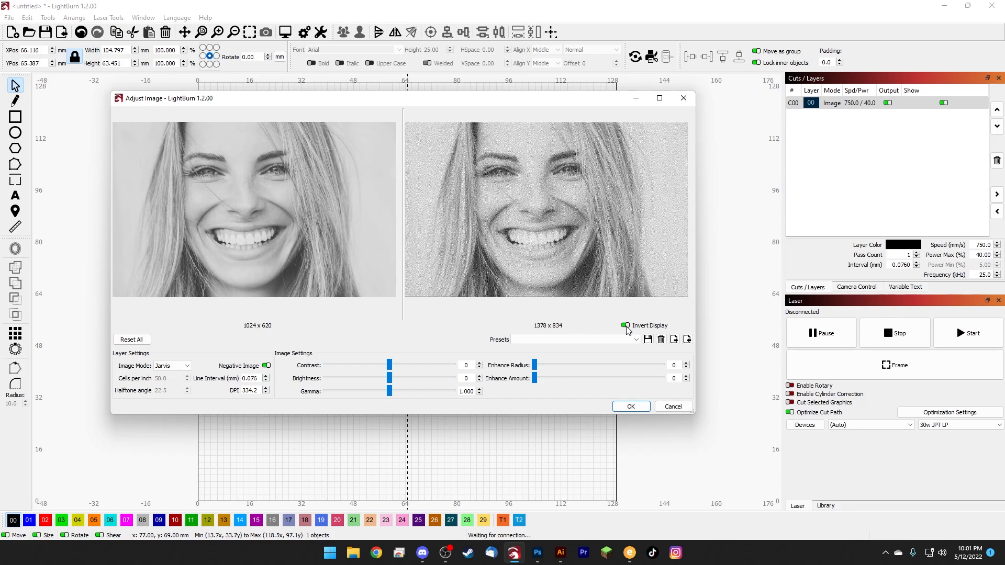
# Step: Set the image's Gamma to 0.875 and compare the adjusted preview with Invert Display off and on
pyautogui.scroll(-1, 545, 180)
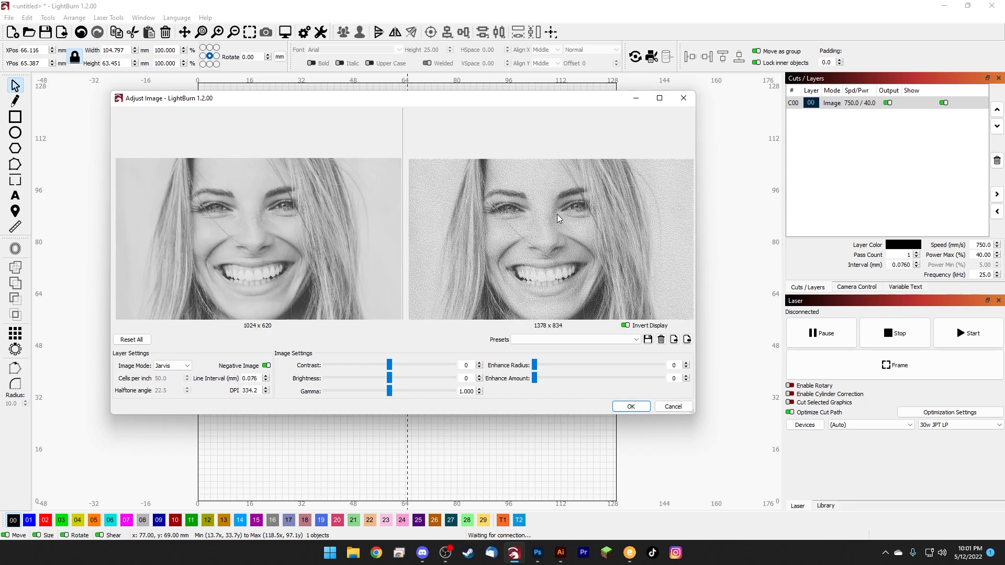
pyautogui.moveTo(390, 391)
pyautogui.mouseDown()
pyautogui.moveTo(404, 392)
pyautogui.moveTo(358, 403)
pyautogui.moveTo(414, 391)
pyautogui.moveTo(391, 392)
pyautogui.moveTo(400, 386)
pyautogui.mouseUp()
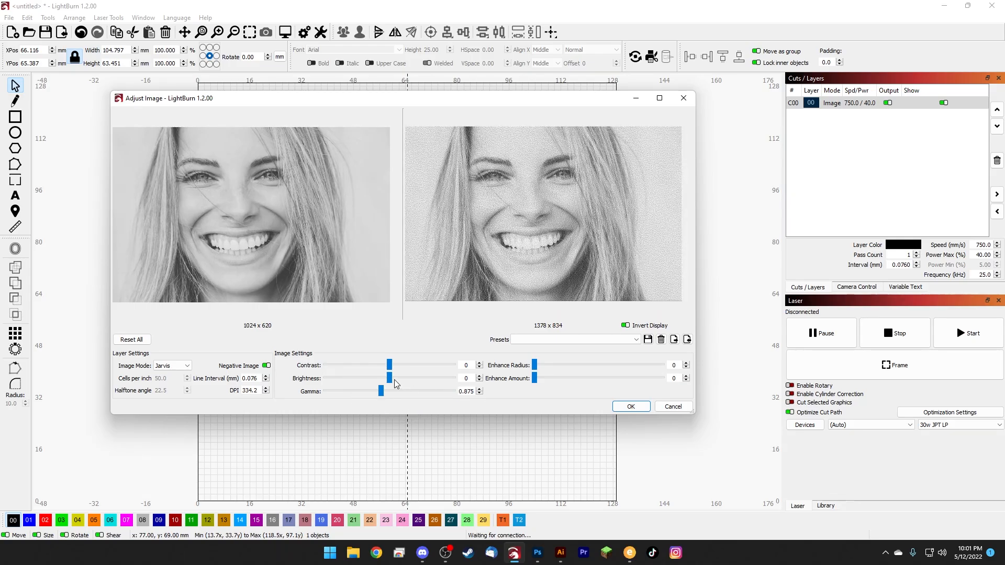
pyautogui.click(625, 326)
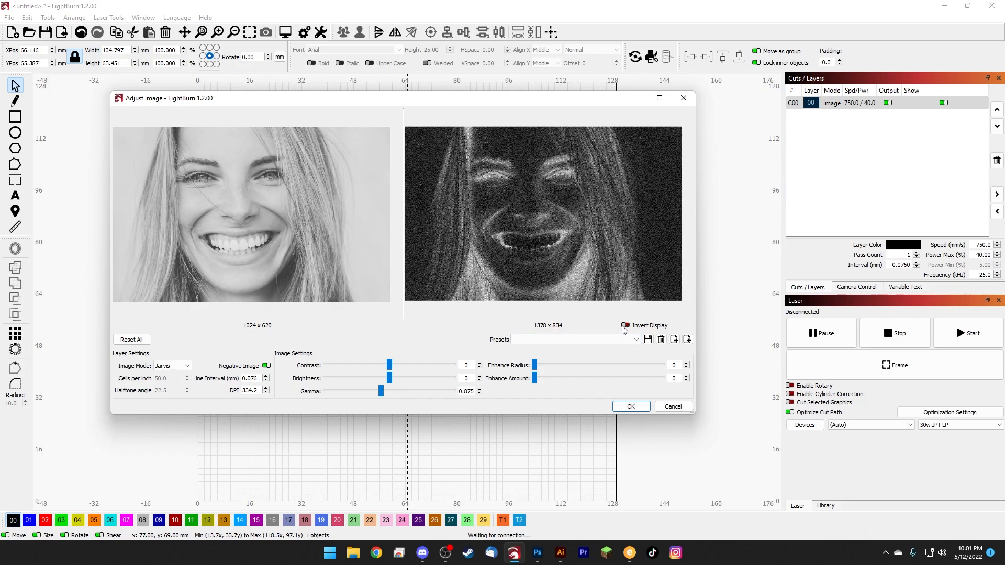
pyautogui.click(625, 326)
pyautogui.click(625, 326)
pyautogui.click(625, 326)
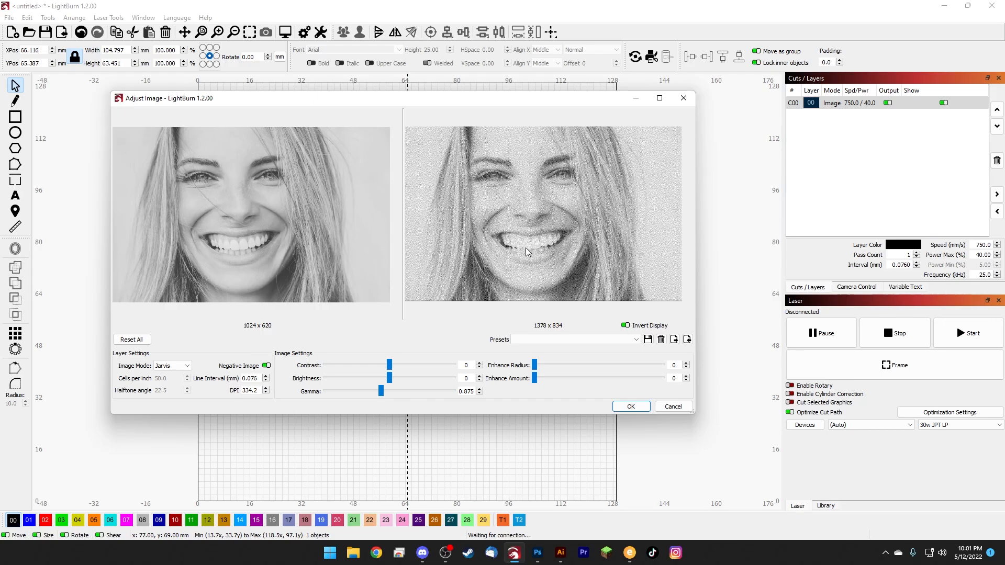
# Step: Turn off Invert Display, then examine the dither dots and compare the preview with Negative Image off and on
pyautogui.click(625, 326)
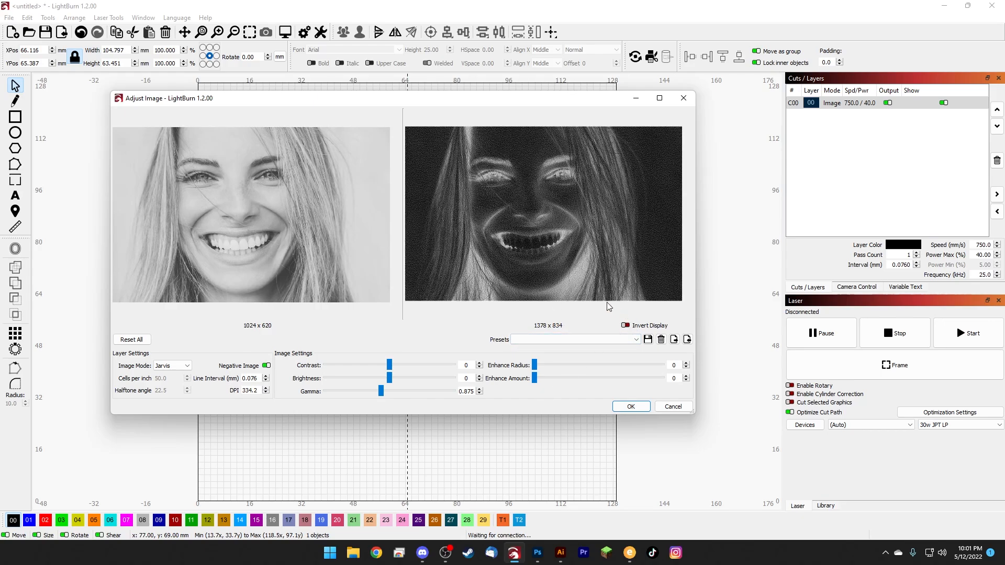
pyautogui.scroll(5, 483, 178)
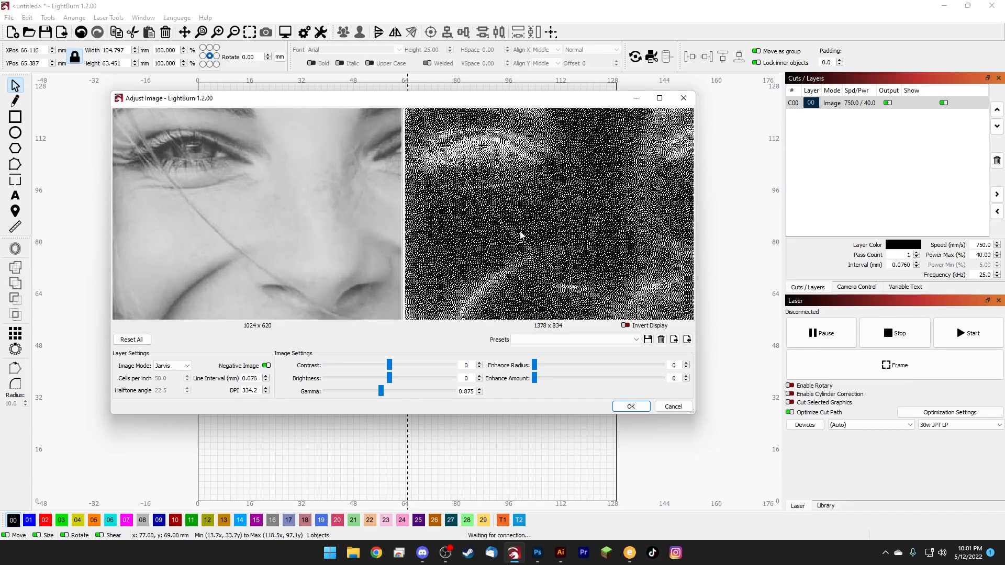
pyautogui.scroll(-5, 504, 213)
pyautogui.click(267, 366)
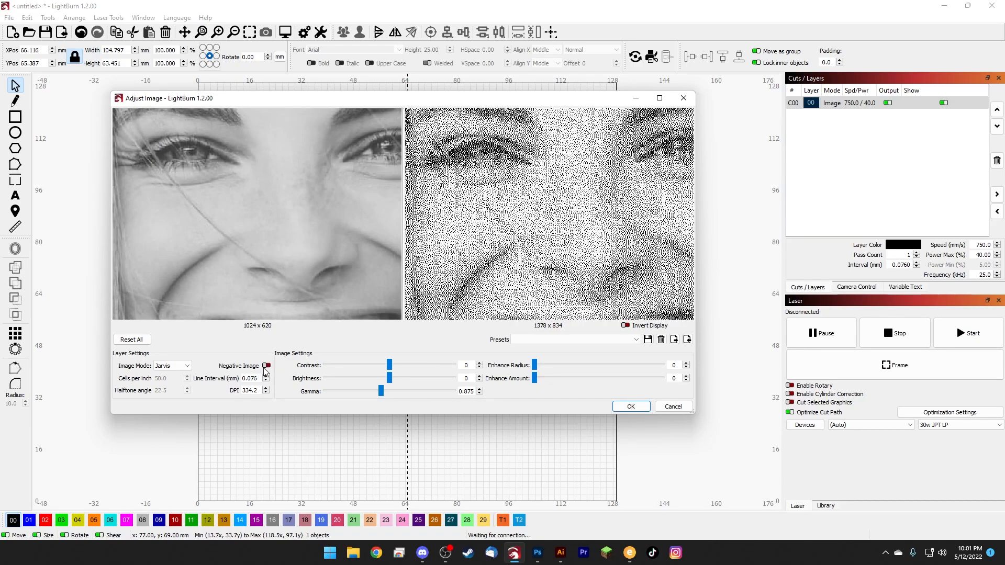
pyautogui.click(266, 366)
pyautogui.click(268, 367)
pyautogui.click(268, 367)
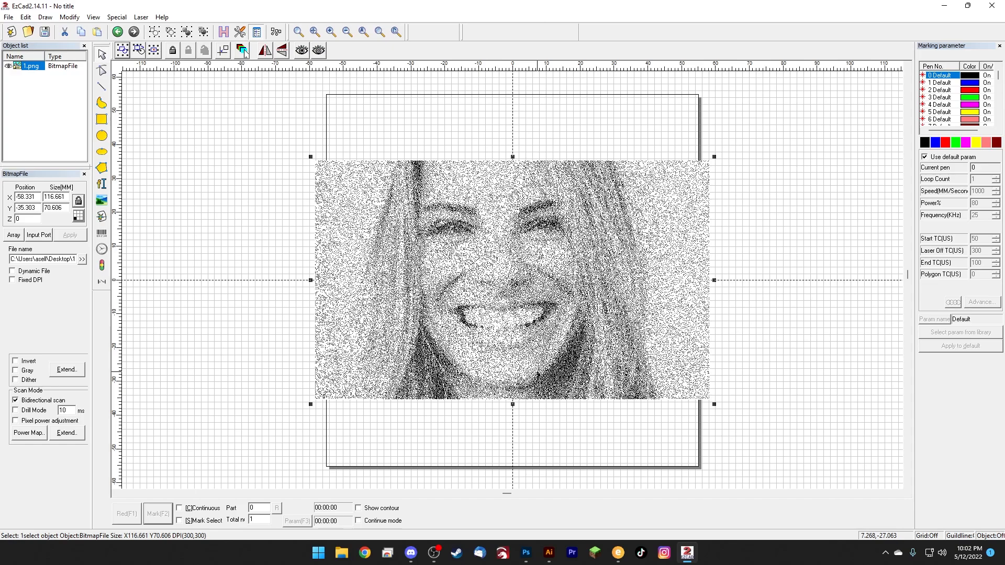
# Step: Invert the 1.png bitmap to a negative, apply the change and inspect it at closer range
pyautogui.click(15, 362)
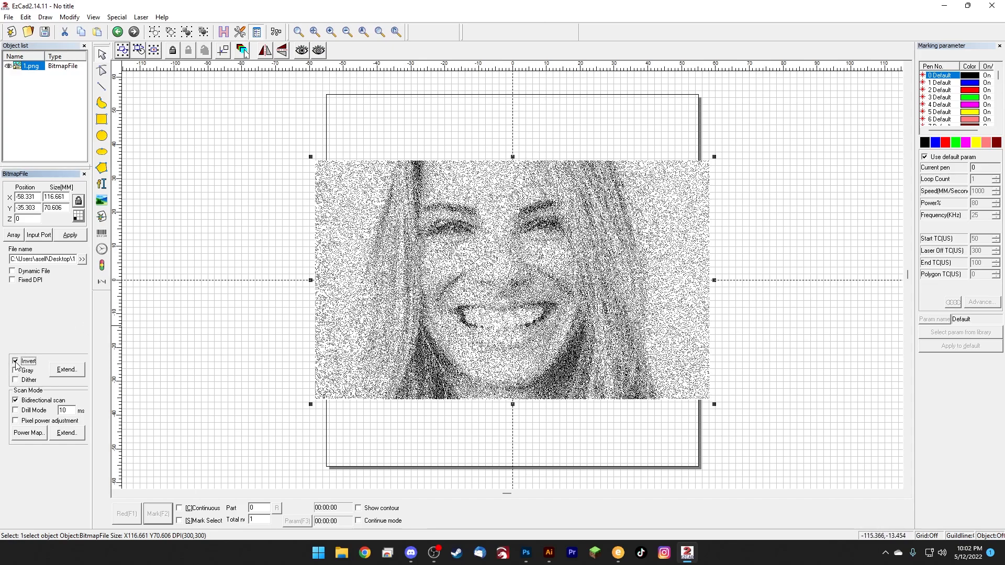
pyautogui.click(70, 235)
pyautogui.scroll(1, 394, 281)
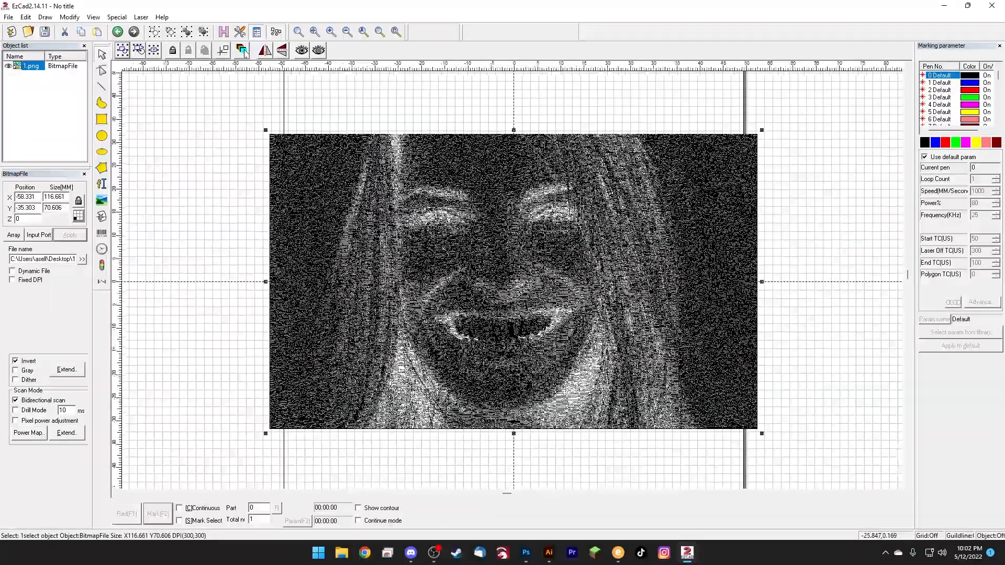
pyautogui.scroll(3, 393, 282)
pyautogui.scroll(-3, 393, 282)
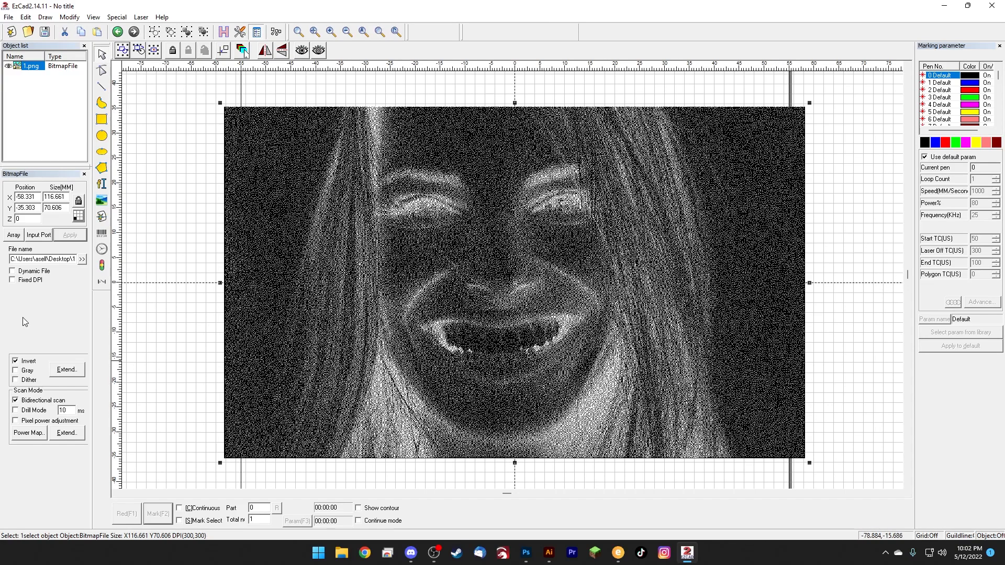
# Step: Turn off the bitmap's Invert option and apply it, then invert the bitmap to a negative again
pyautogui.click(23, 364)
pyautogui.click(81, 237)
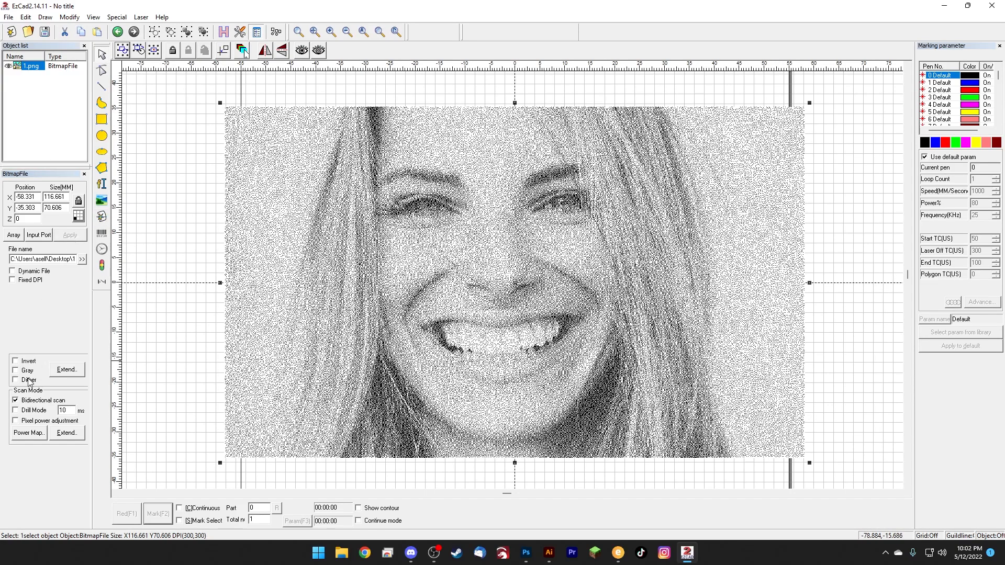
pyautogui.click(25, 364)
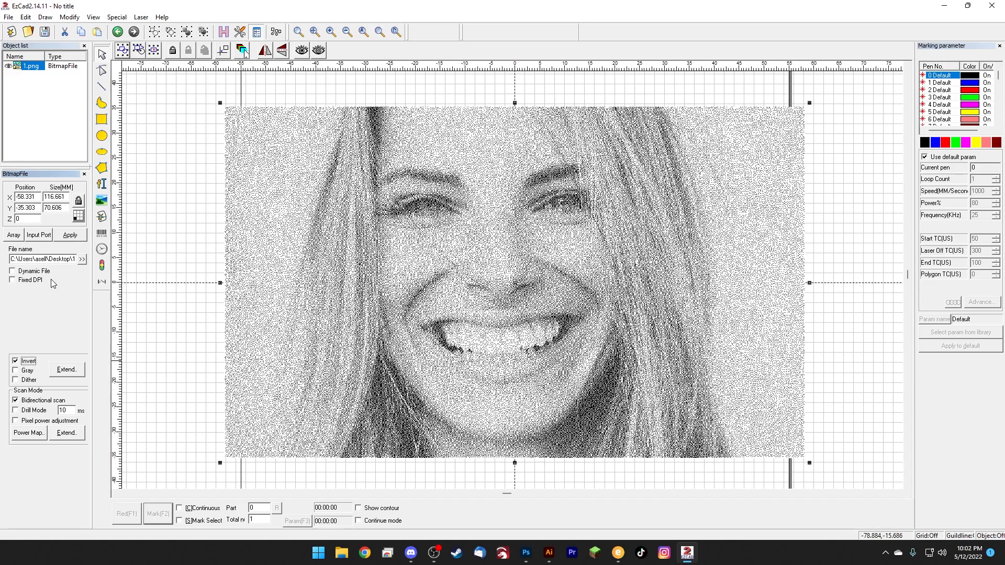
pyautogui.click(68, 238)
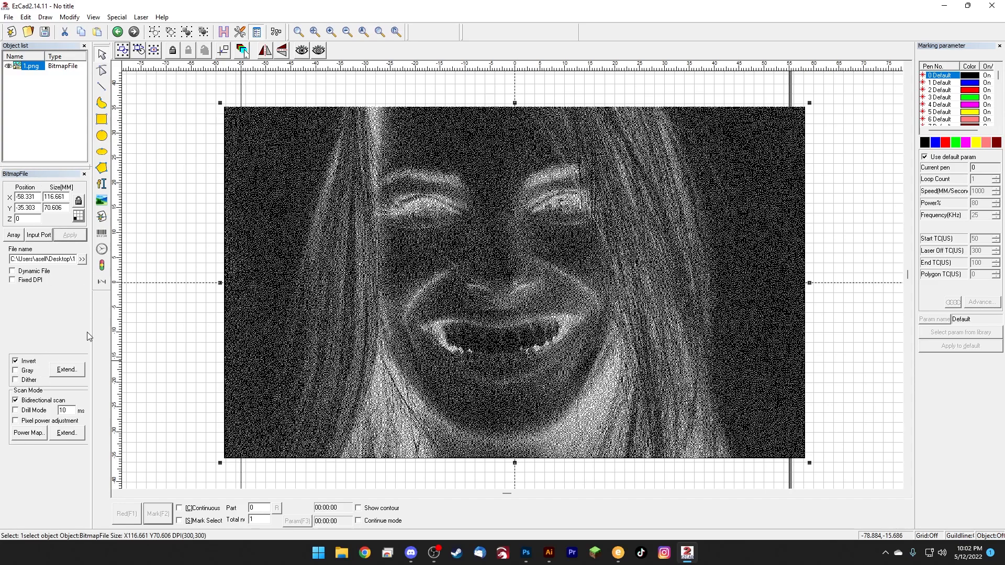
# Step: Switch the bitmap's Invert option off, on and off again, applying each change to finish with the positive portrait
pyautogui.click(266, 348)
pyautogui.click(29, 362)
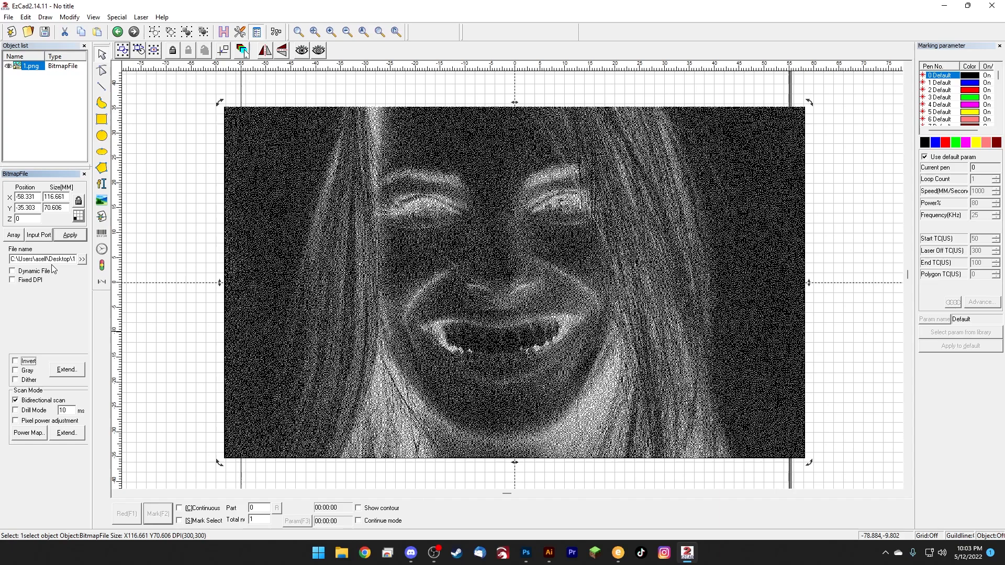
pyautogui.click(70, 236)
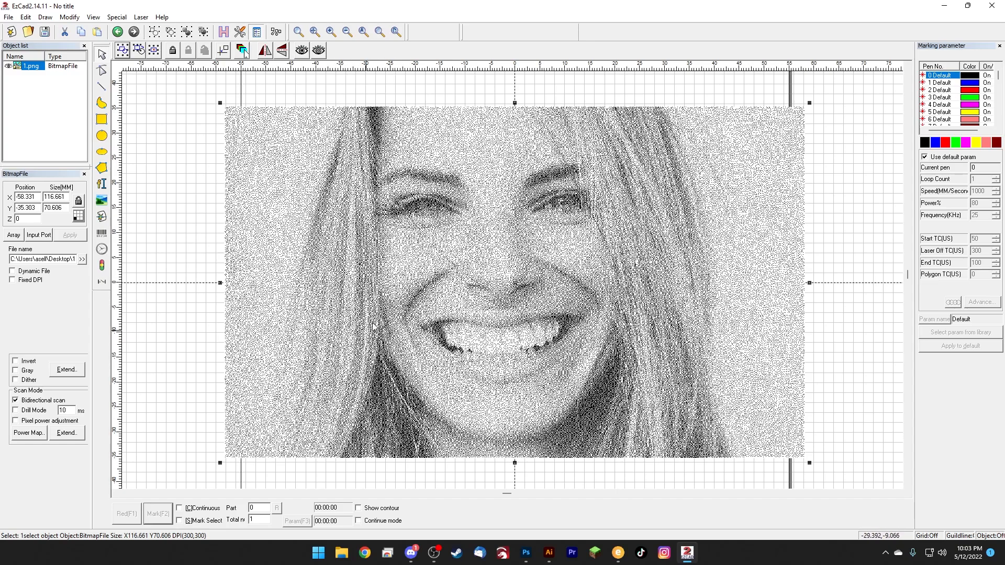
pyautogui.click(26, 361)
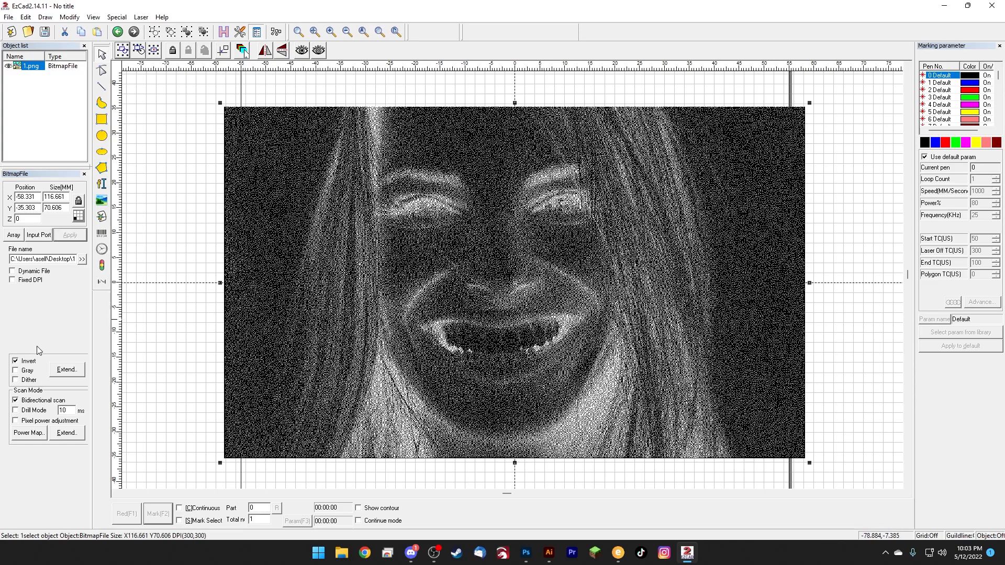
pyautogui.click(25, 363)
pyautogui.click(78, 236)
pyautogui.click(199, 487)
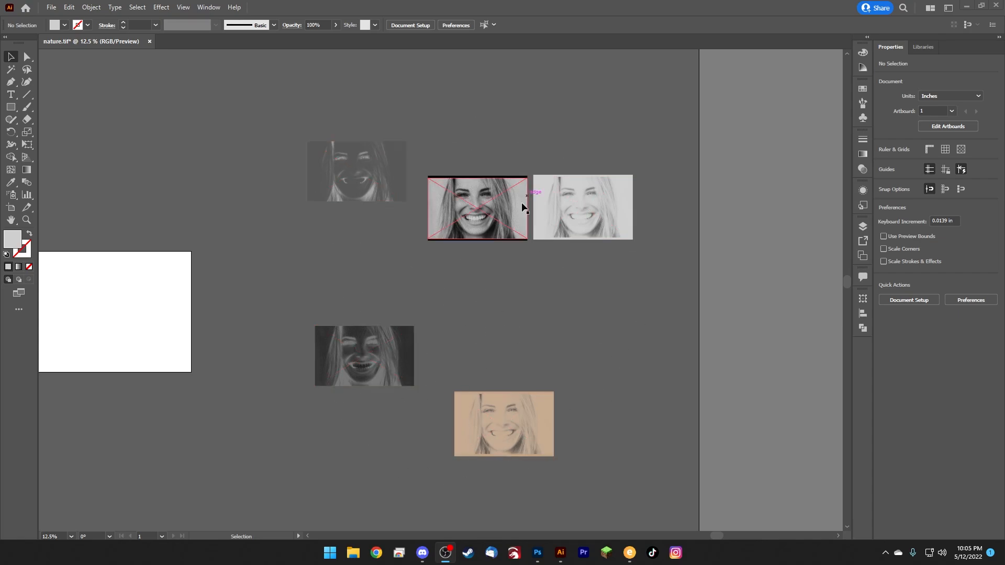
# Step: Select all five portrait images in the nature.tif document and delete them
pyautogui.scroll(-1, 514, 313)
pyautogui.hotkey('ctrl', 'a')
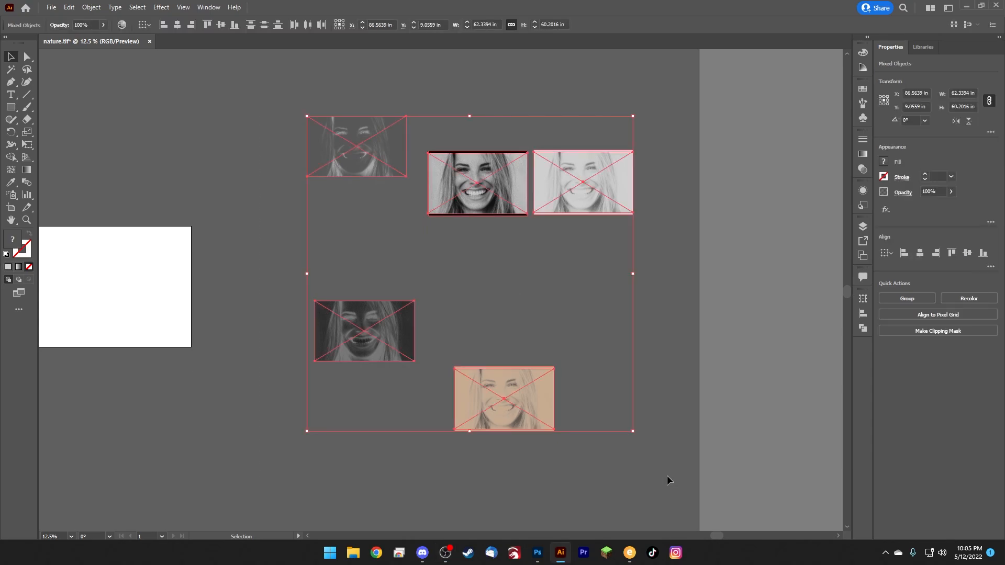
pyautogui.press('Delete')
# Step: Go to the badge artwork and select the tan, light grey and black backgrounds in turn, then the white HIKING badge
pyautogui.moveTo(139, 406); pyautogui.dragTo(526, 391)
pyautogui.scroll(1, 526, 391)
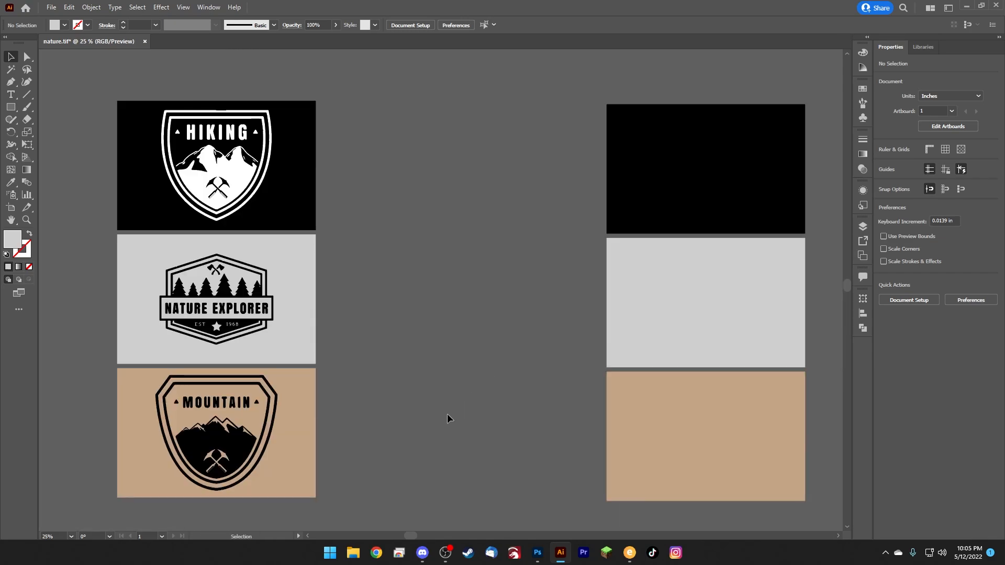
pyautogui.click(290, 405)
pyautogui.click(293, 336)
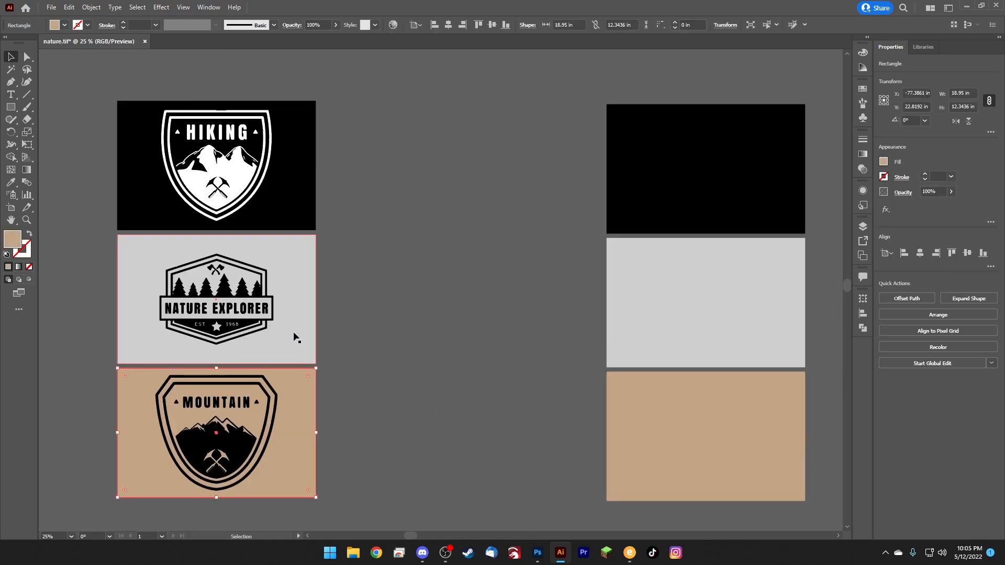
pyautogui.click(303, 215)
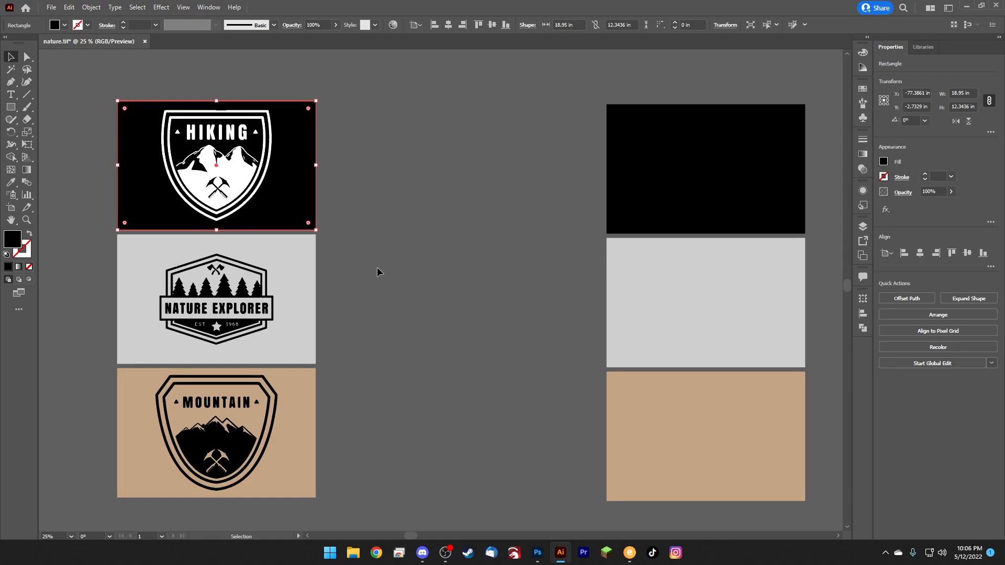
pyautogui.click(234, 174)
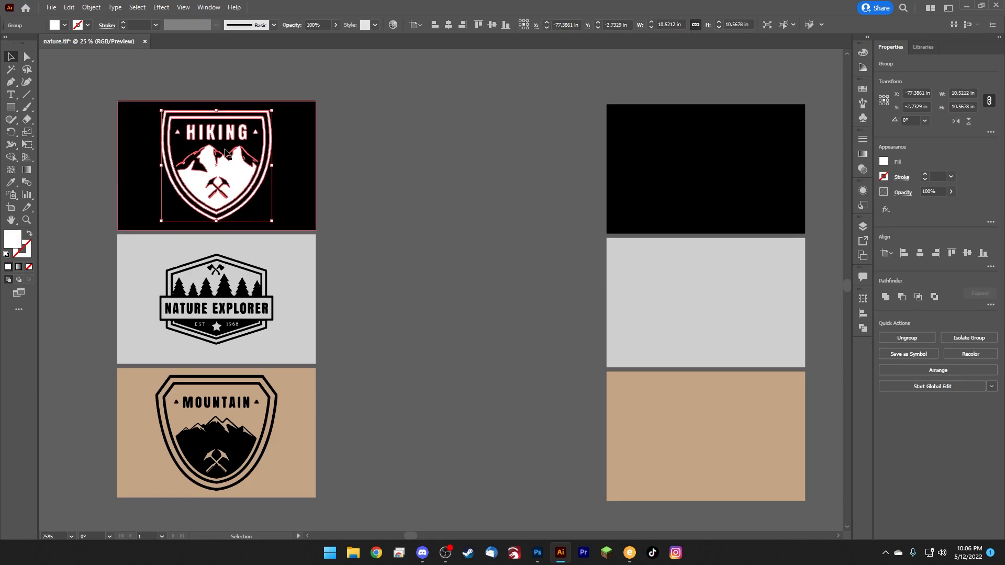
# Step: Select the NATURE EXPLORER, MOUNTAIN and HIKING badges in turn to compare the designs on their backgrounds, ending with nothing selected
pyautogui.click(234, 309)
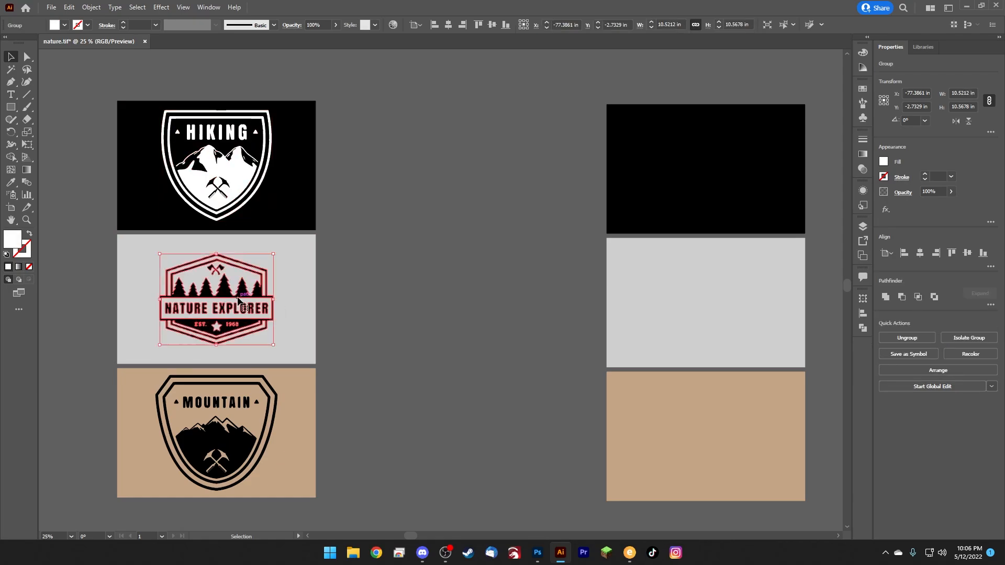
pyautogui.click(235, 428)
pyautogui.click(387, 407)
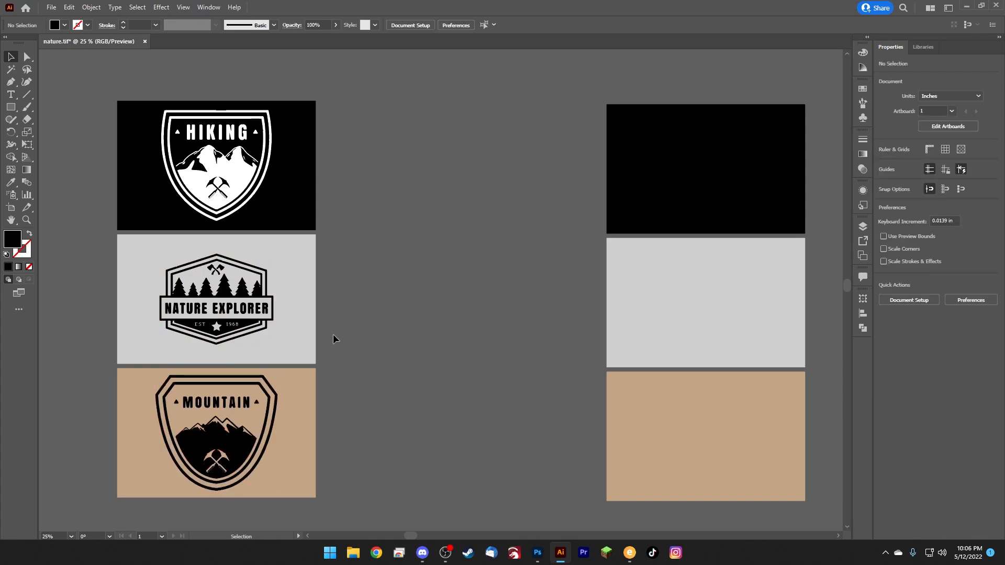
pyautogui.click(244, 183)
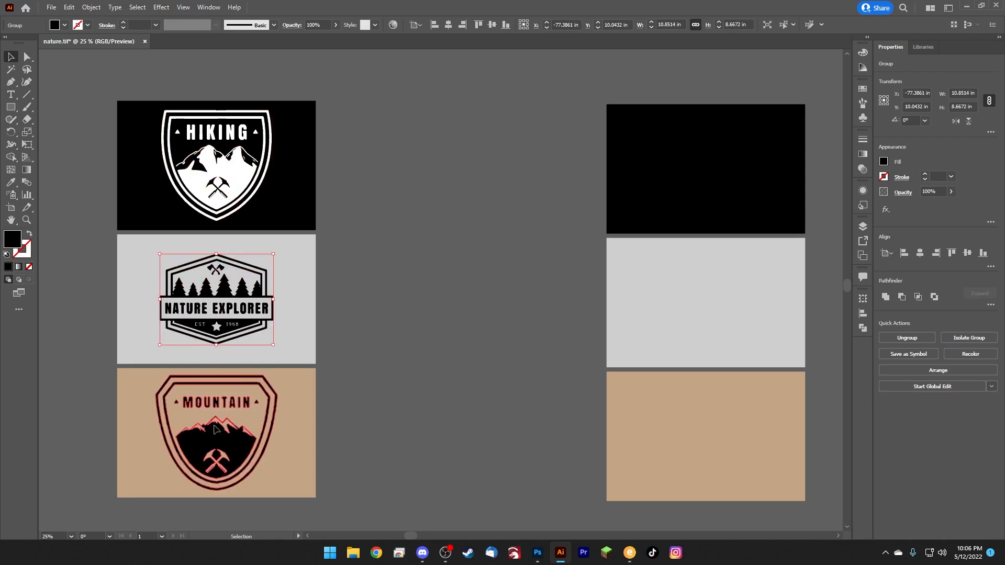
pyautogui.click(222, 460)
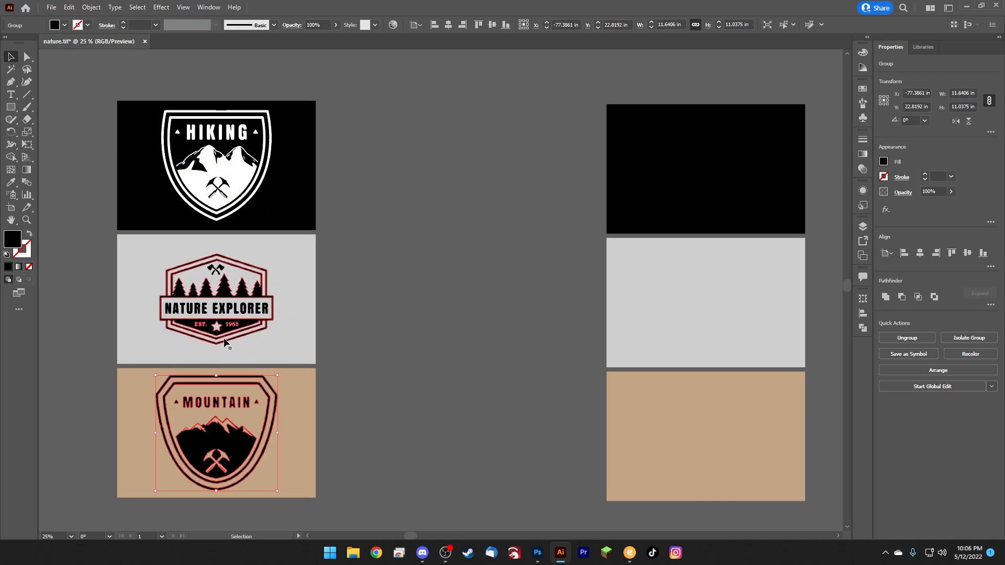
pyautogui.click(390, 344)
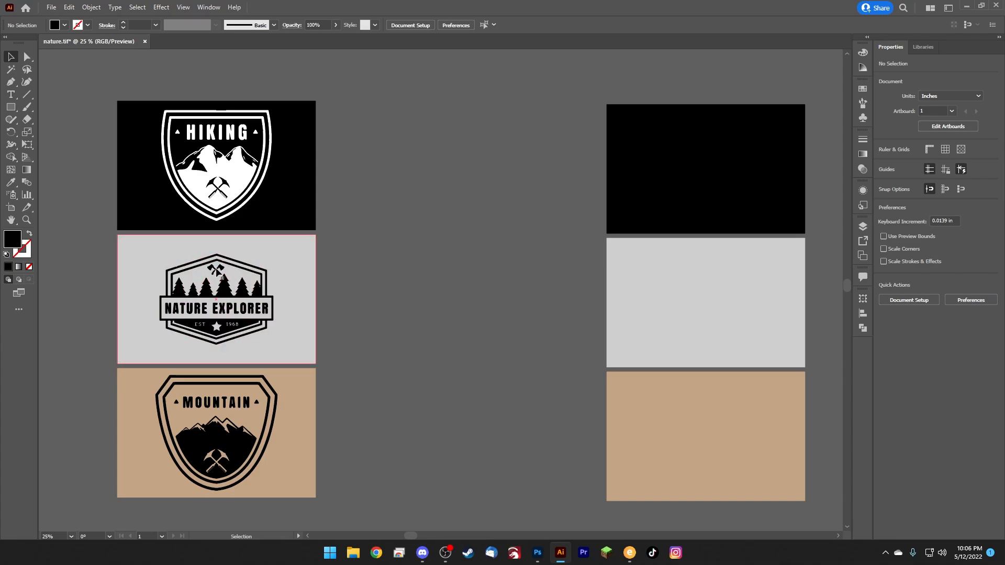
# Step: Duplicate the black NATURE EXPLORER badge into the empty space between the badge artwork and the blank backgrounds, at about X -55 in
pyautogui.click(210, 314)
pyautogui.click(210, 314)
pyautogui.moveTo(217, 314); pyautogui.dragTo(449, 312)
pyautogui.click(485, 394)
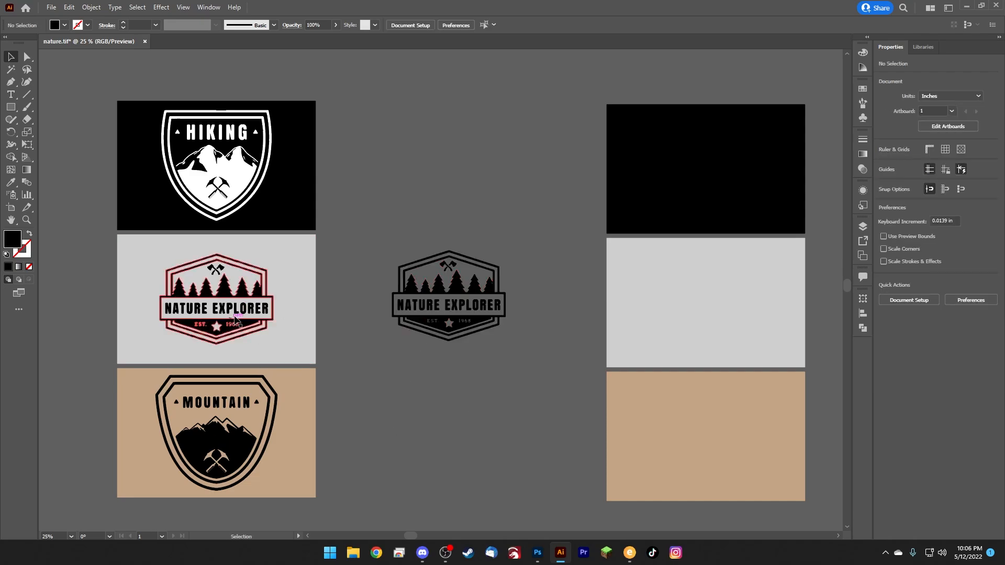
# Step: Select the three blank black, grey and tan rectangles and move them together farther right, centred at about X -14 in
pyautogui.moveTo(520, 348); pyautogui.dragTo(377, 314)
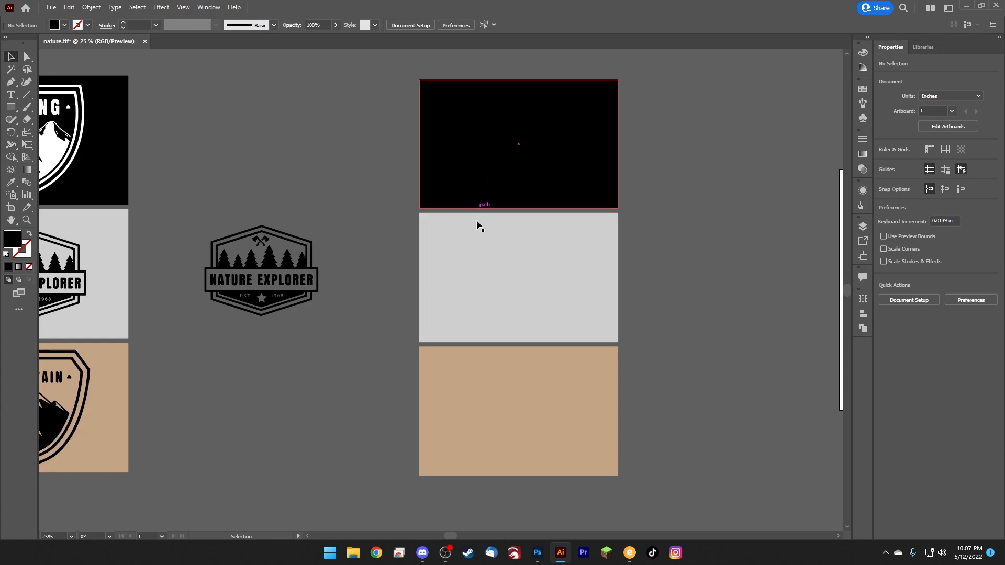
pyautogui.moveTo(461, 492); pyautogui.dragTo(660, 191)
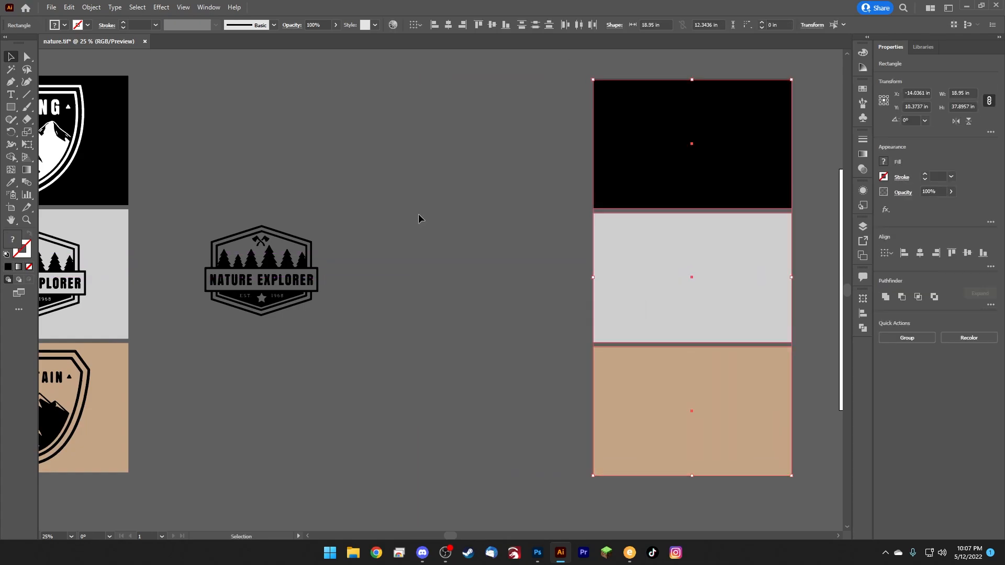
pyautogui.click(419, 213)
pyautogui.moveTo(233, 409); pyautogui.dragTo(318, 400)
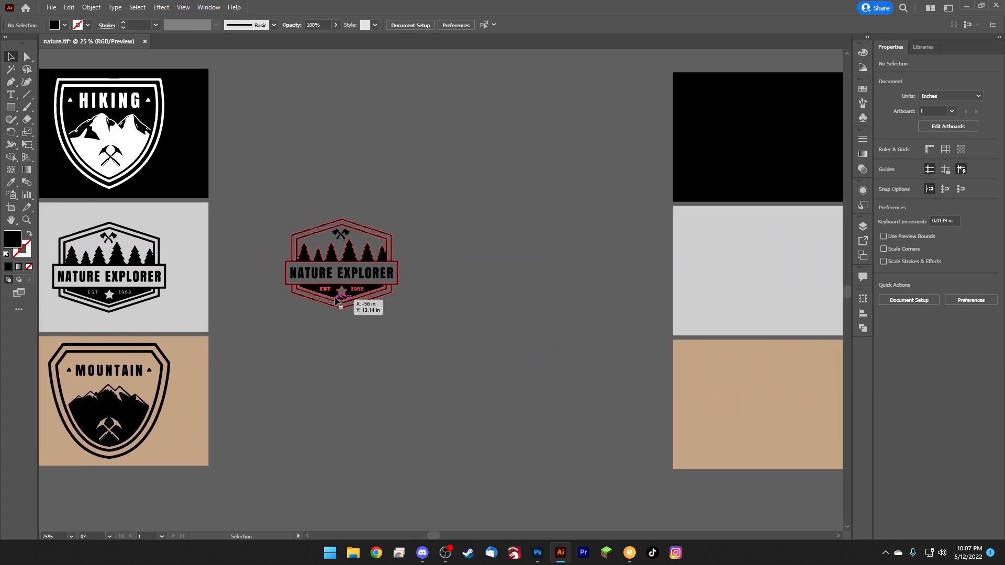
# Step: Duplicate the loose NATURE EXPLORER badge horizontally beside itself, at about X -42 in
pyautogui.click(325, 279)
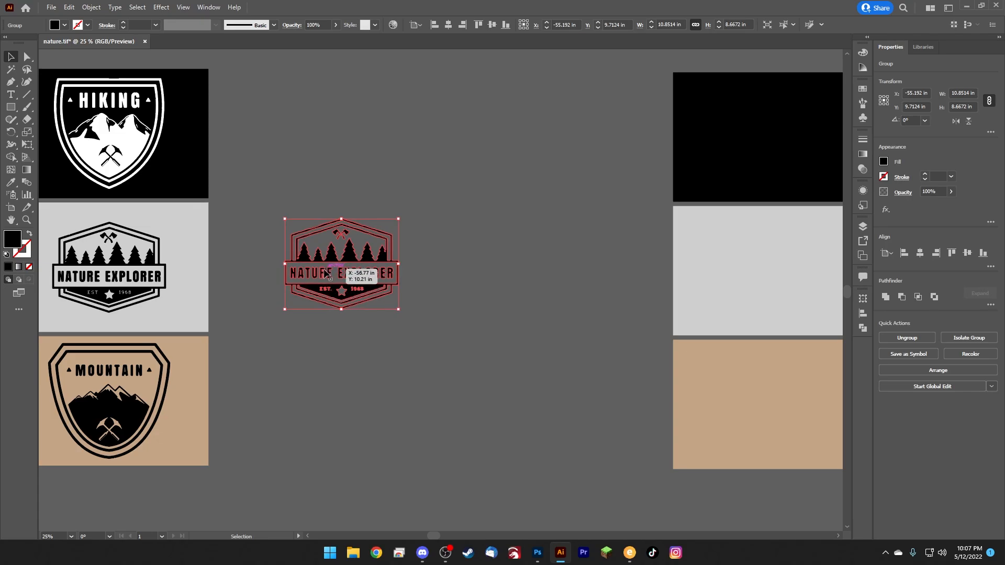
pyautogui.moveTo(325, 275); pyautogui.dragTo(454, 279)
pyautogui.click(448, 360)
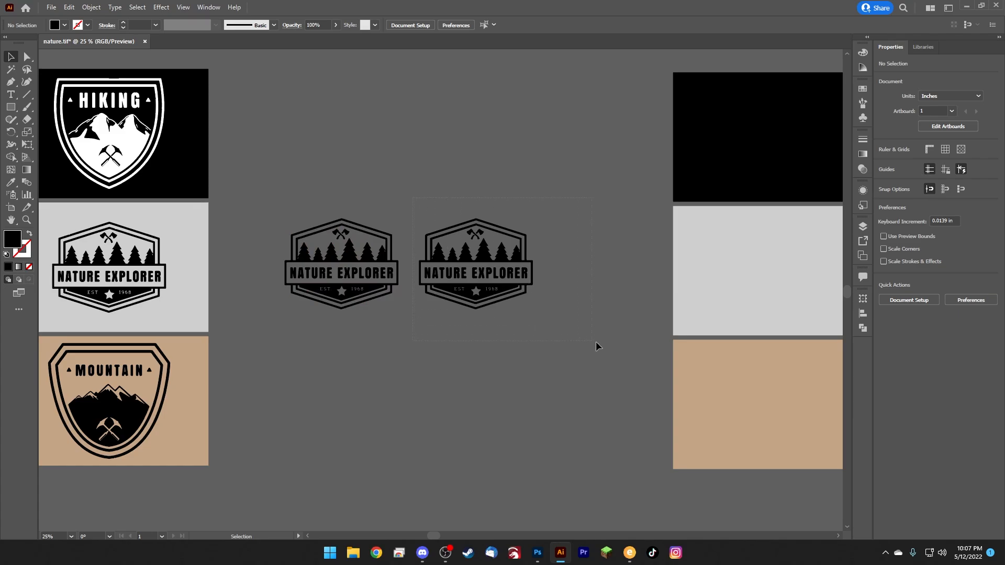
# Step: Use Pathfinder Unite to turn the second loose NATURE EXPLORER copy into a solid black silhouette
pyautogui.click(471, 218)
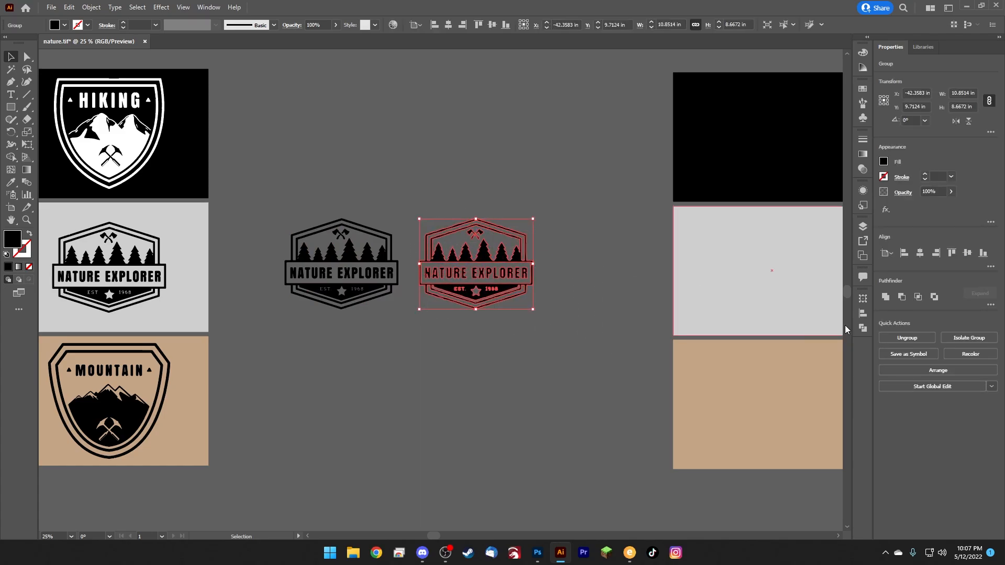
pyautogui.click(863, 328)
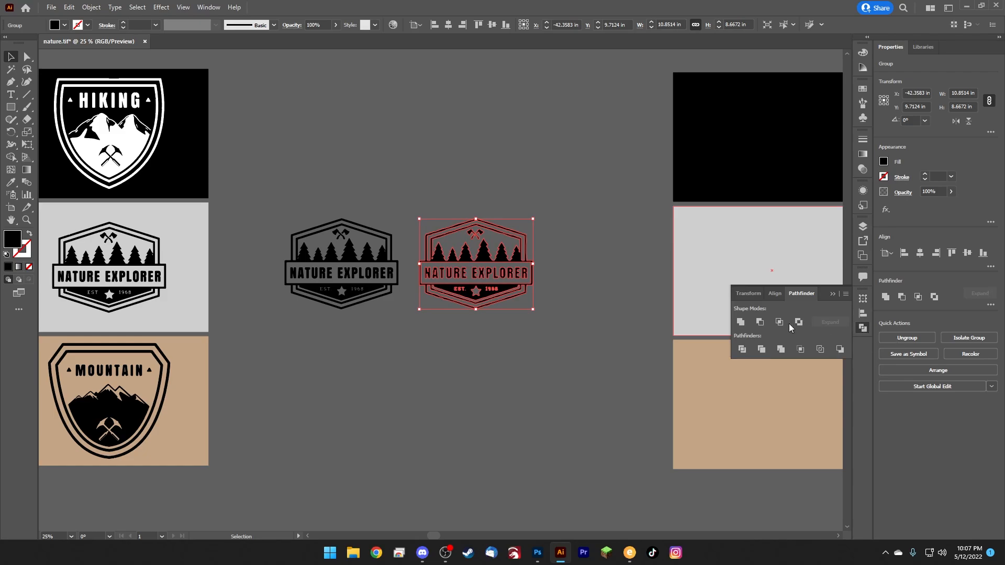
pyautogui.click(210, 7)
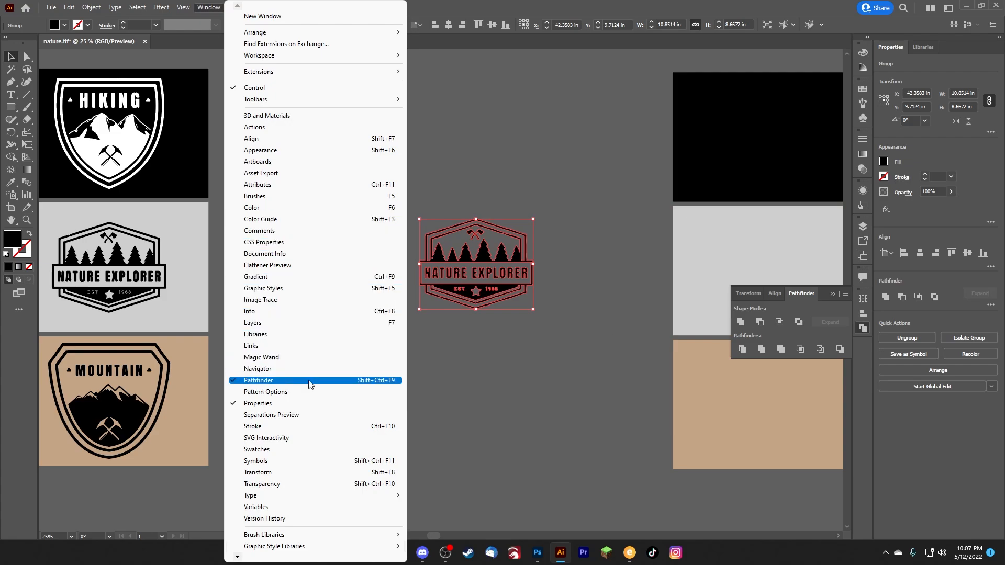
pyautogui.click(793, 293)
pyautogui.click(864, 328)
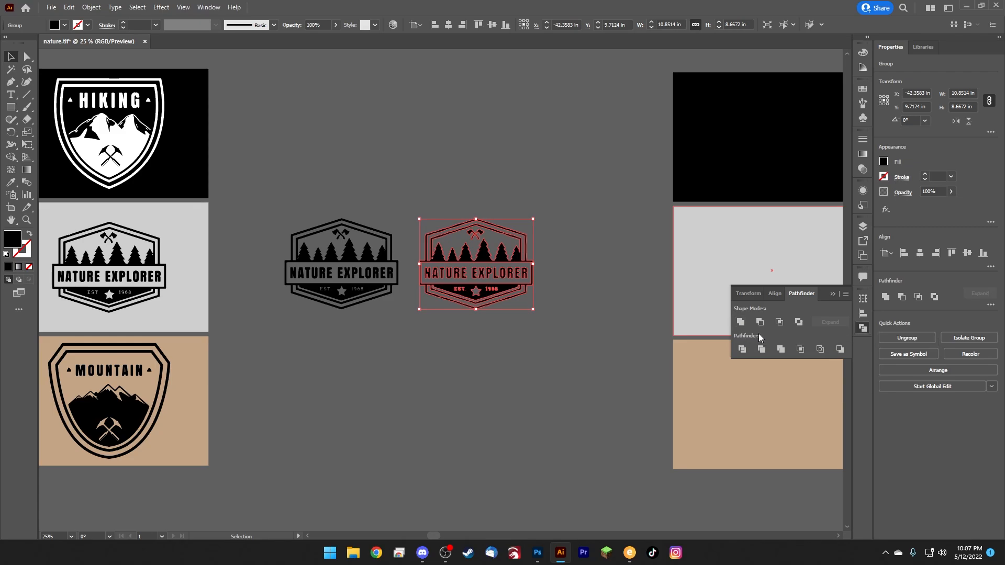
pyautogui.click(782, 351)
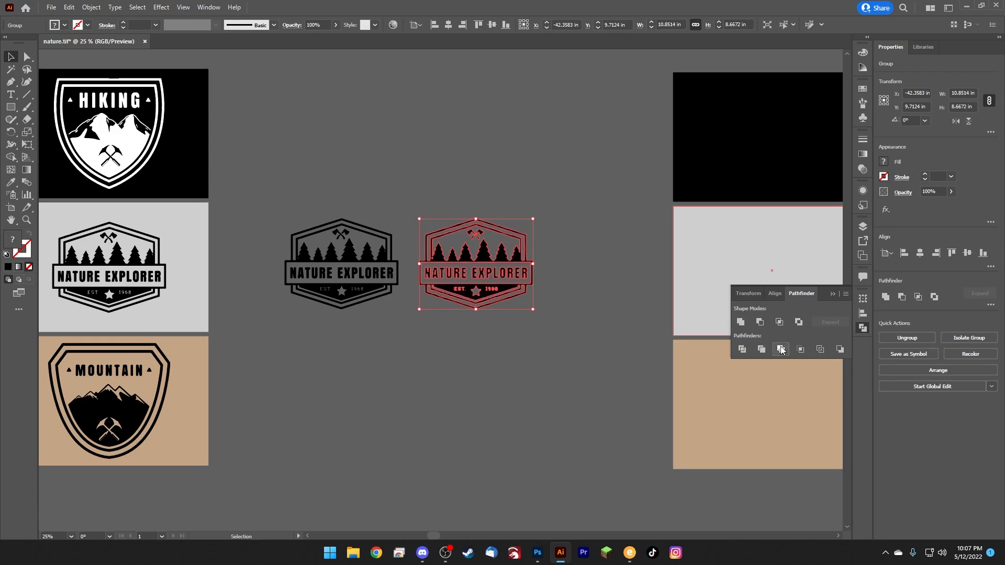
pyautogui.click(741, 323)
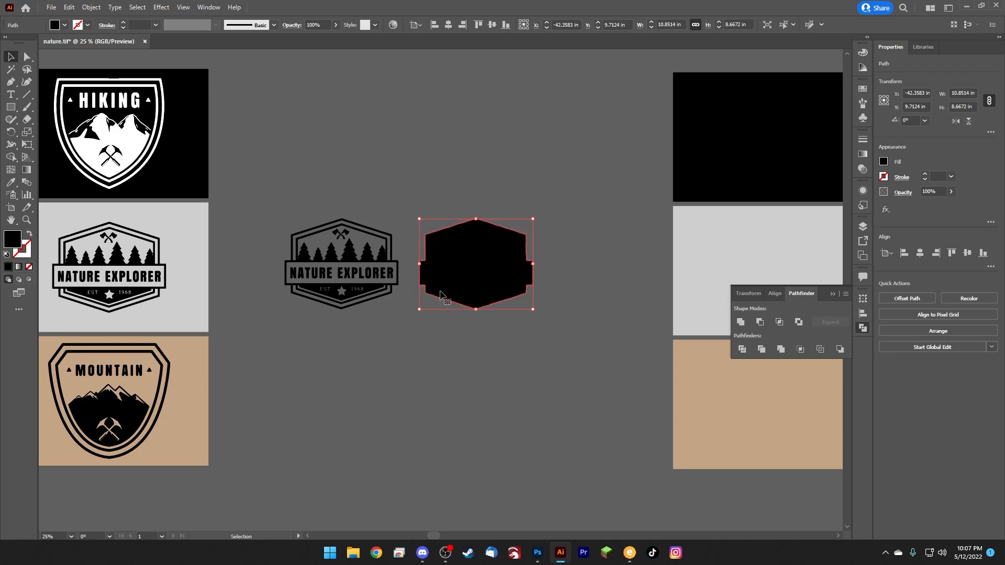
pyautogui.click(833, 294)
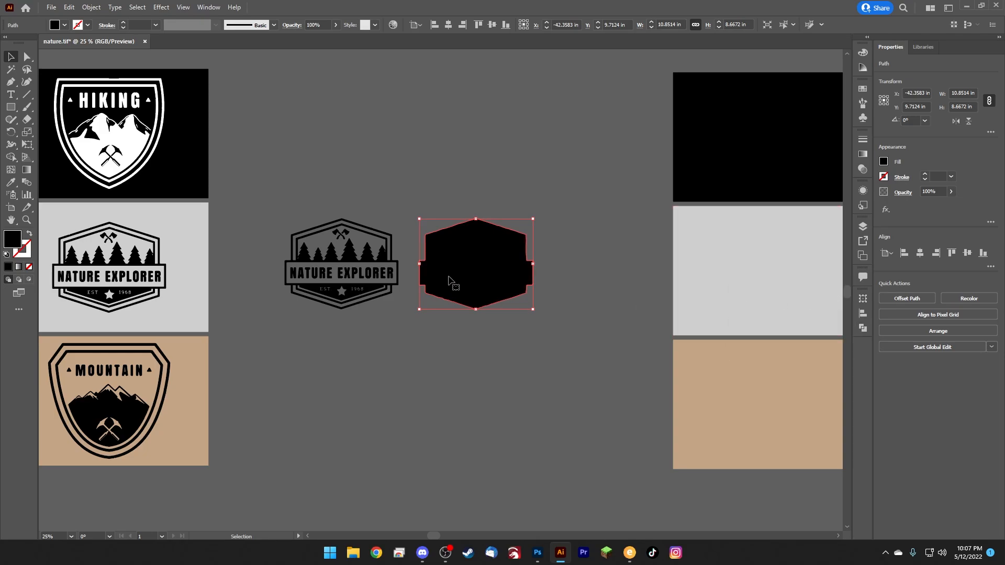
pyautogui.click(507, 176)
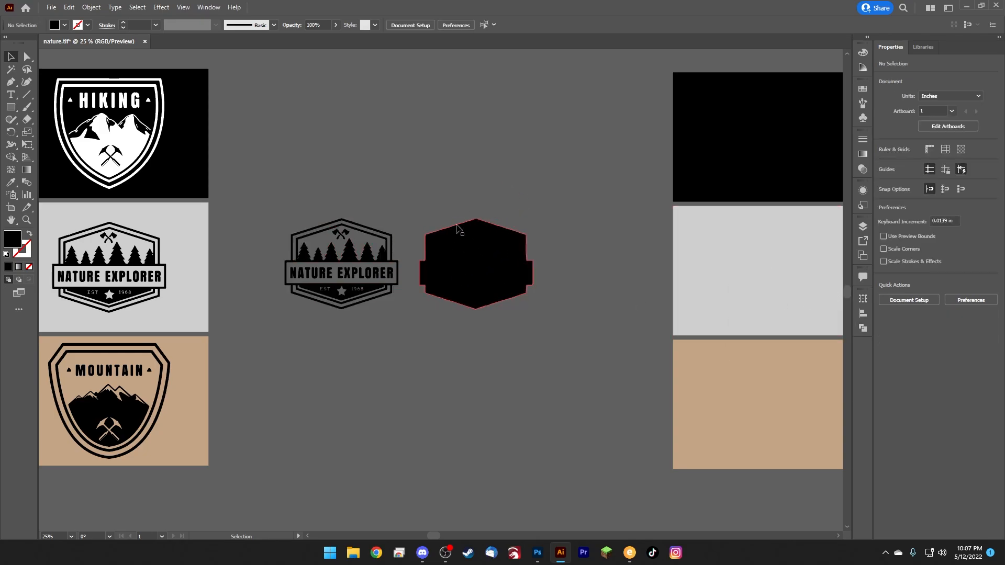
# Step: Add a black 24 pt stroke around the solid badge silhouette
pyautogui.click(454, 284)
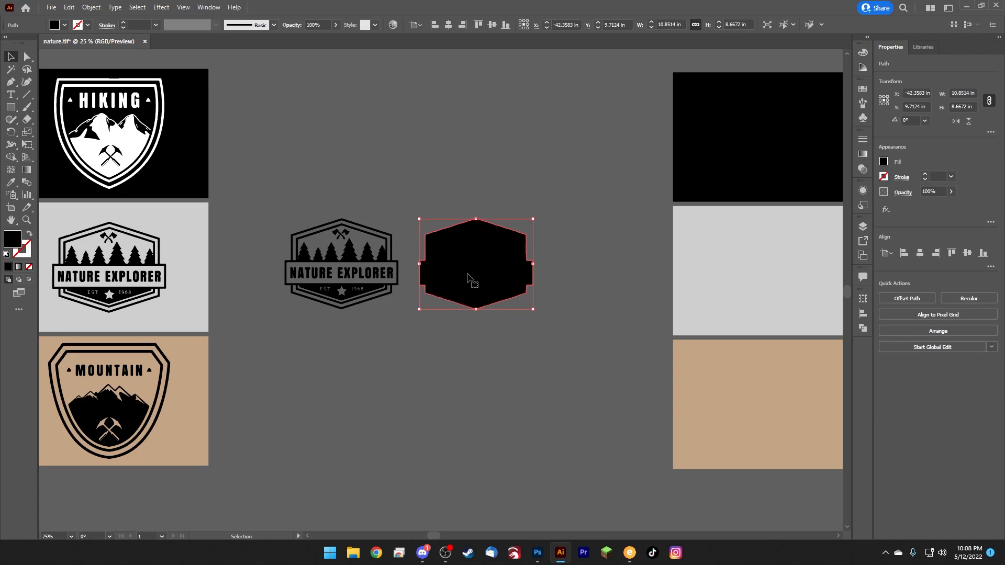
pyautogui.click(123, 23)
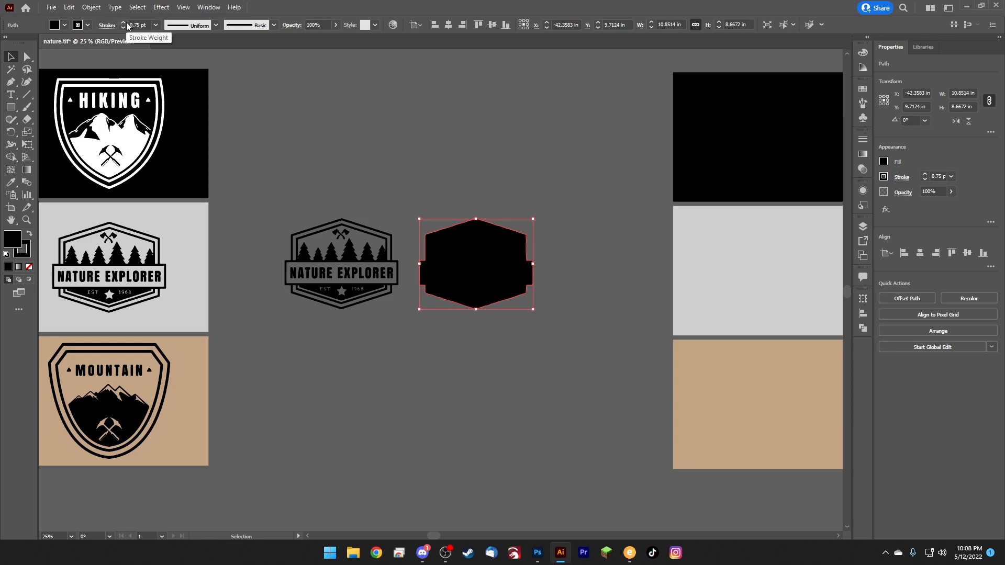
pyautogui.click(123, 23)
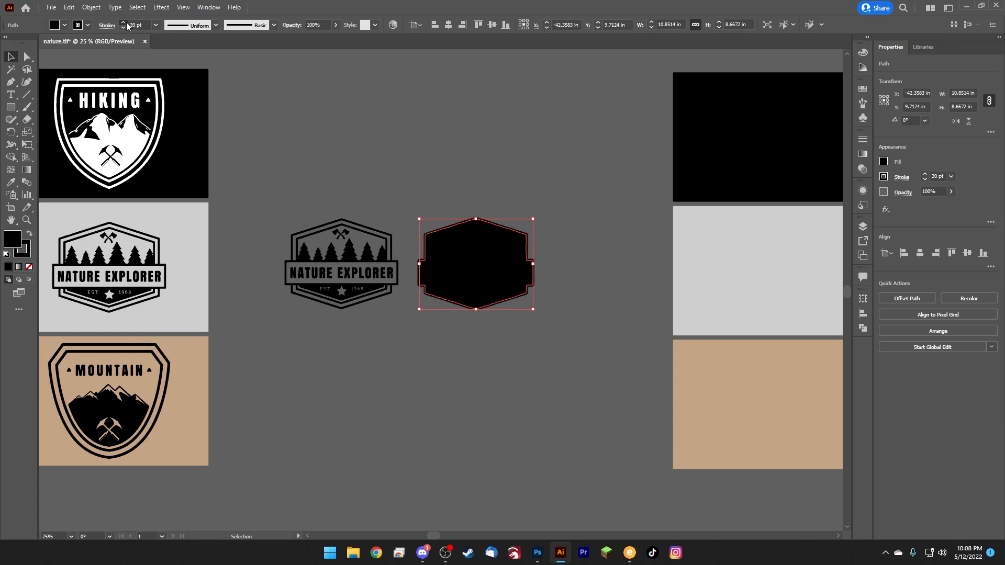
pyautogui.click(124, 23)
pyautogui.click(461, 370)
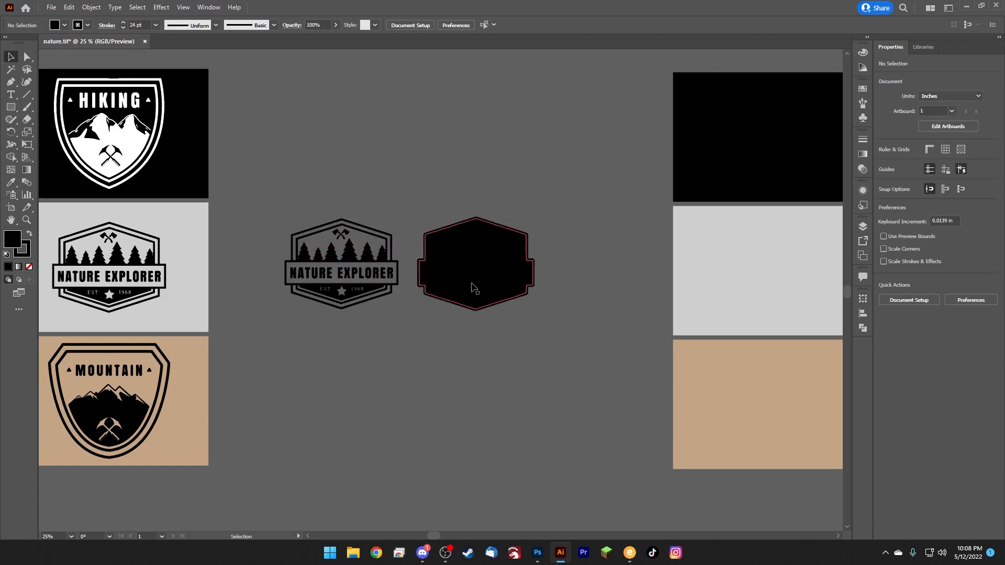
# Step: Expand the solid silhouette's fill and stroke into separate shapes
pyautogui.click(448, 255)
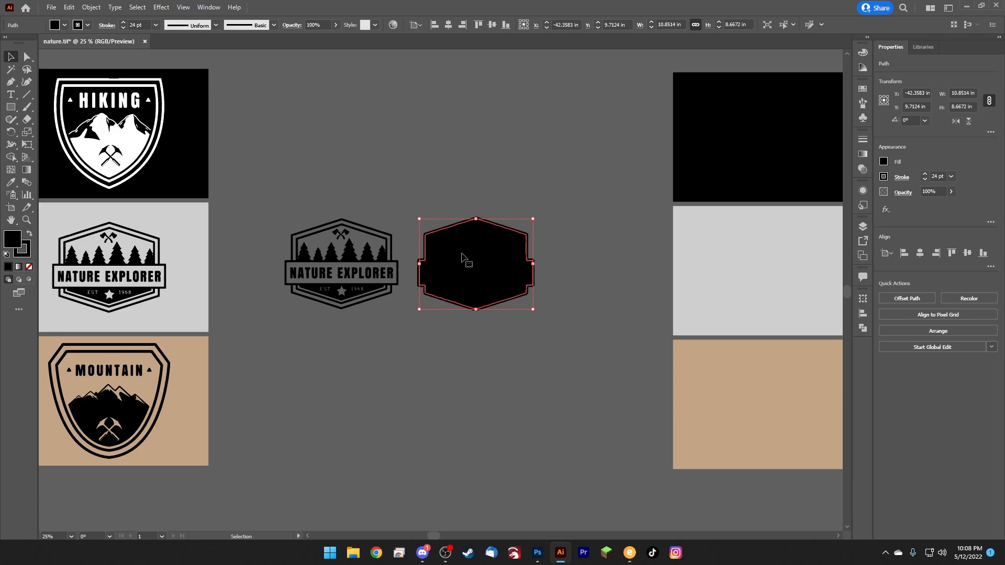
pyautogui.click(92, 9)
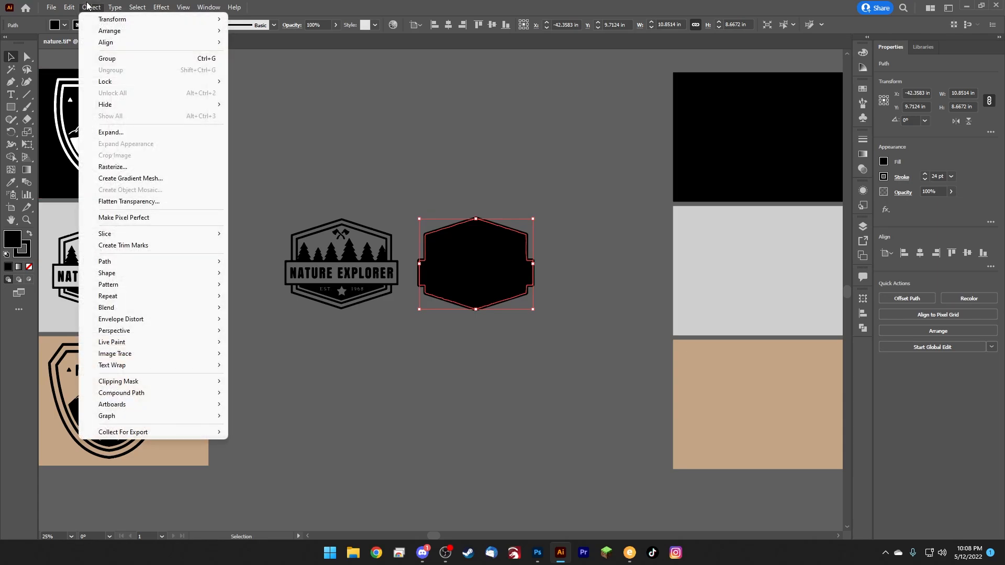
pyautogui.click(135, 133)
pyautogui.click(466, 334)
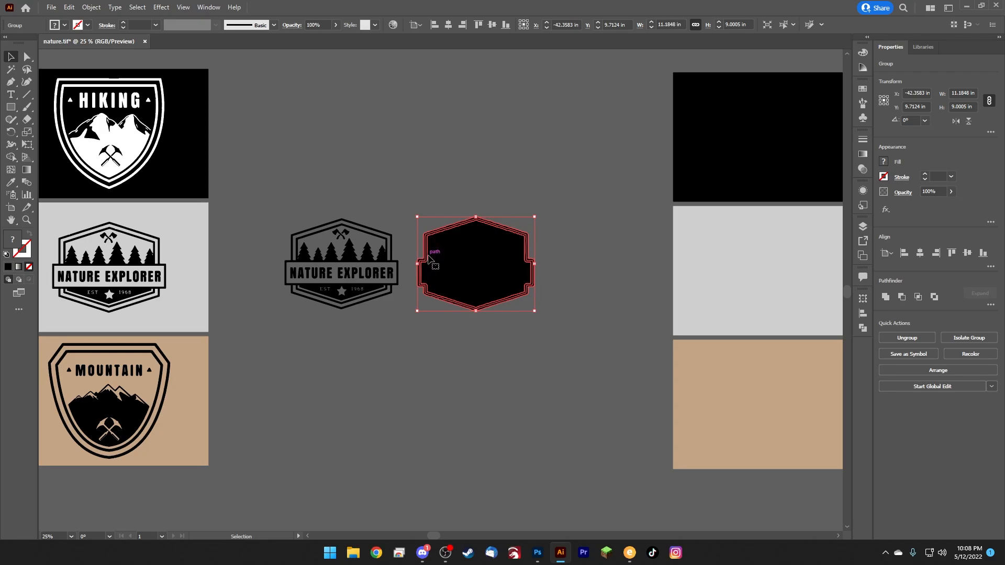
# Step: Merge the expanded silhouette and its outline into one path with Pathfinder Unite
pyautogui.click(864, 328)
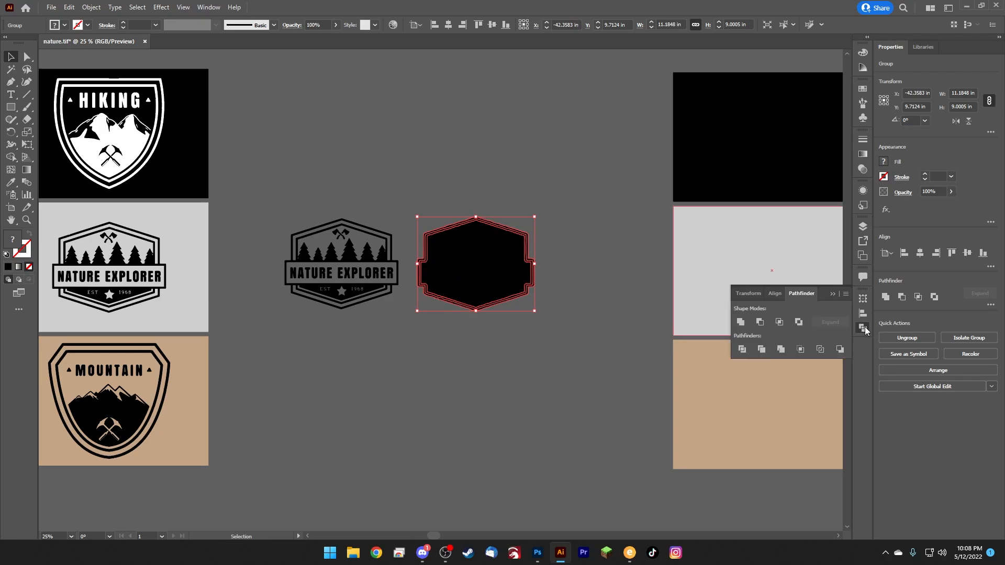
pyautogui.click(741, 322)
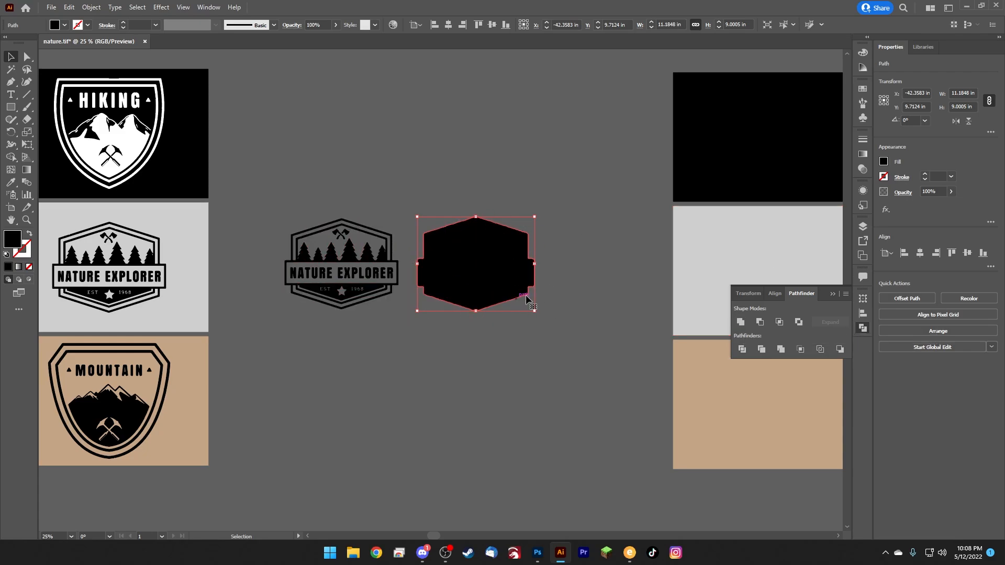
pyautogui.click(832, 295)
pyautogui.click(449, 344)
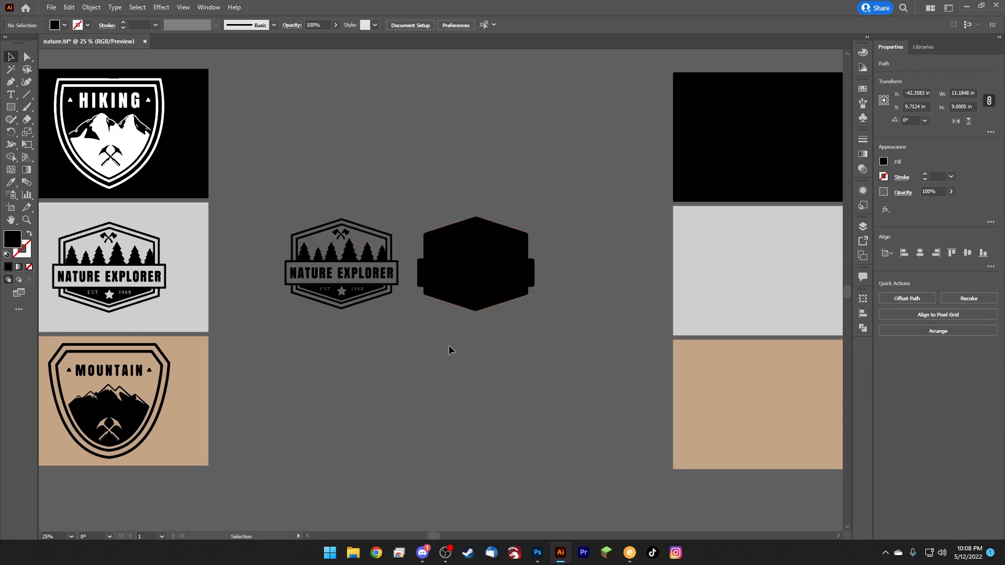
# Step: Examine the anchor points of the loose detailed badge, and select it together with the solid silhouette to compare the two
pyautogui.click(337, 235)
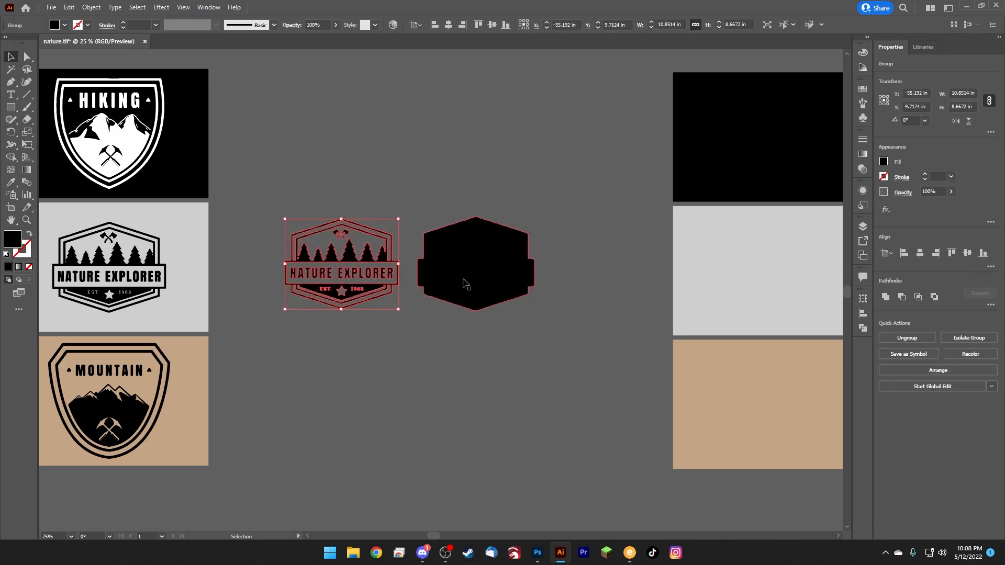
pyautogui.press('a')
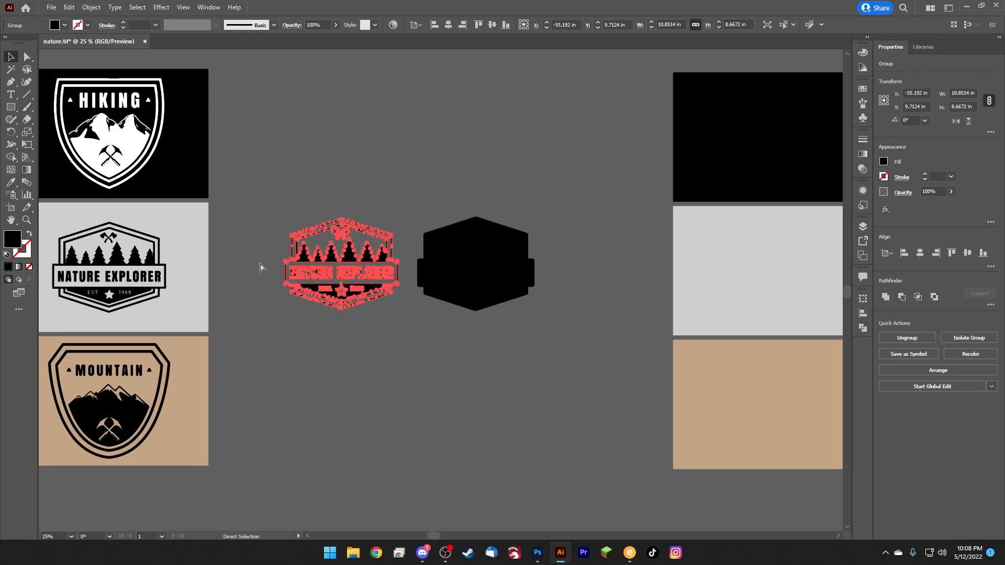
pyautogui.press('v')
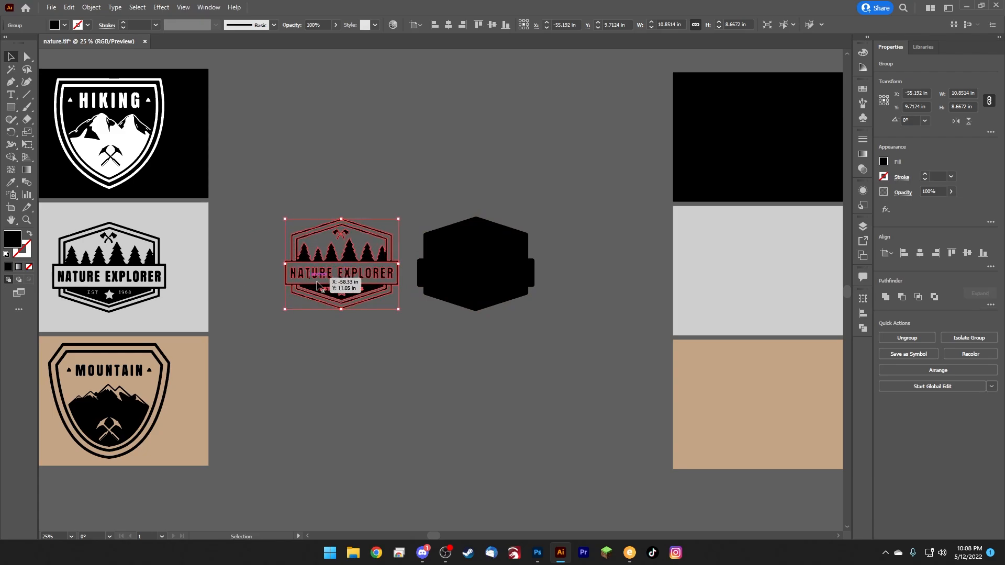
pyautogui.keyDown('shift'); pyautogui.click(470, 276); pyautogui.keyUp('shift')
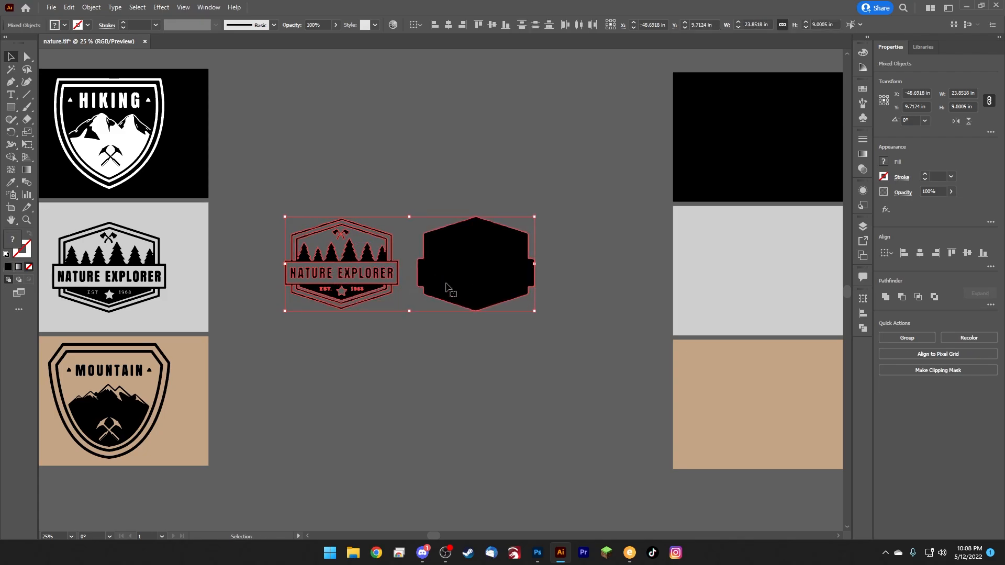
pyautogui.click(370, 194)
# Step: Change the fill of the loose detailed Nature Explorer badge from black to white
pyautogui.click(301, 252)
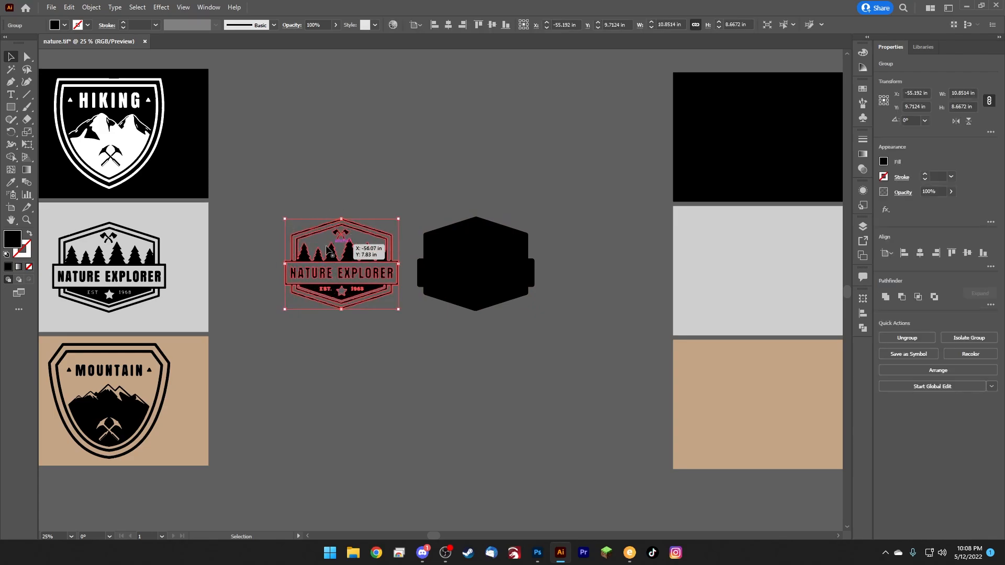
pyautogui.click(64, 26)
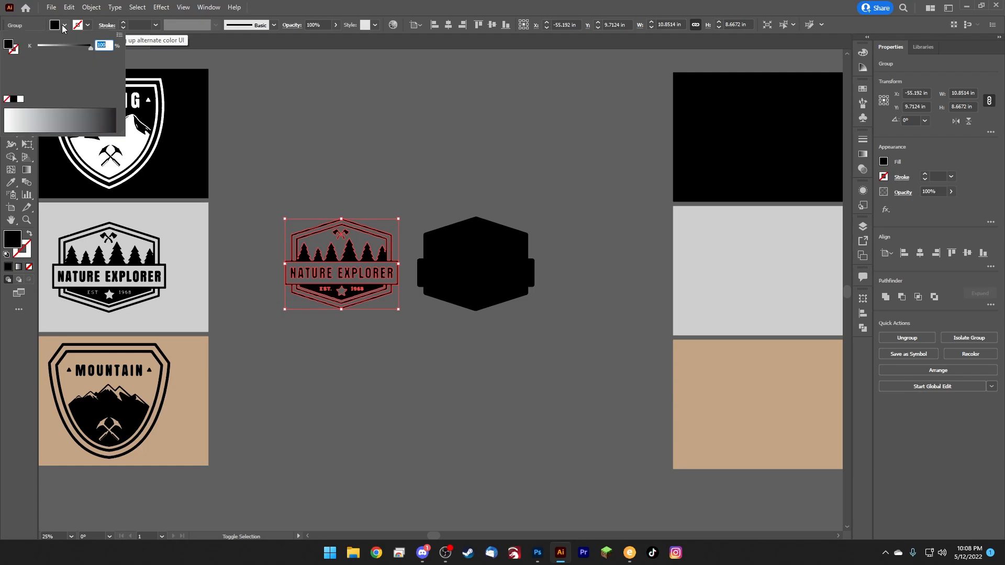
pyautogui.click(21, 100)
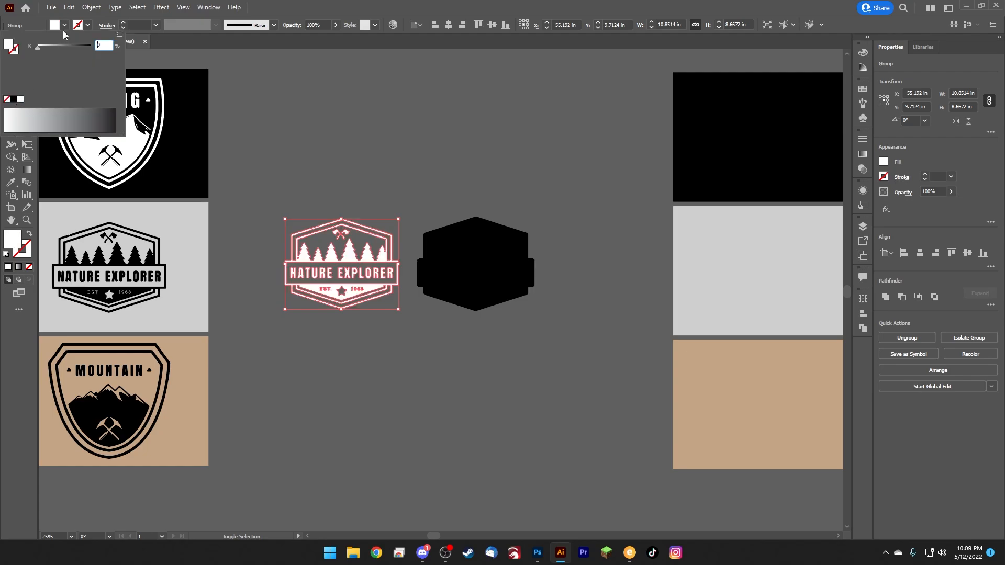
pyautogui.click(64, 26)
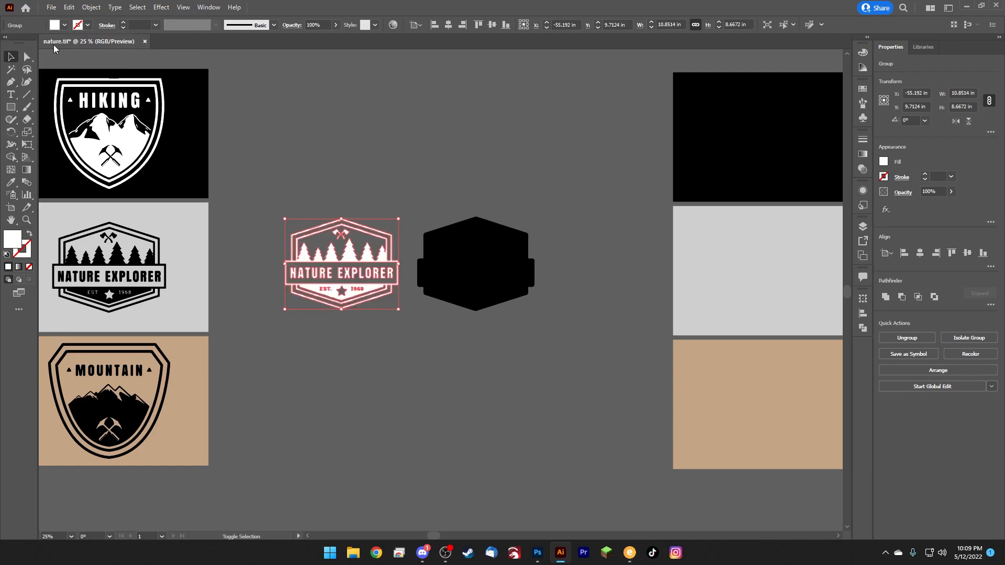
# Step: Centre-align the white badge and the solid black silhouette on each other
pyautogui.keyDown('shift'); pyautogui.click(461, 288); pyautogui.keyUp('shift')
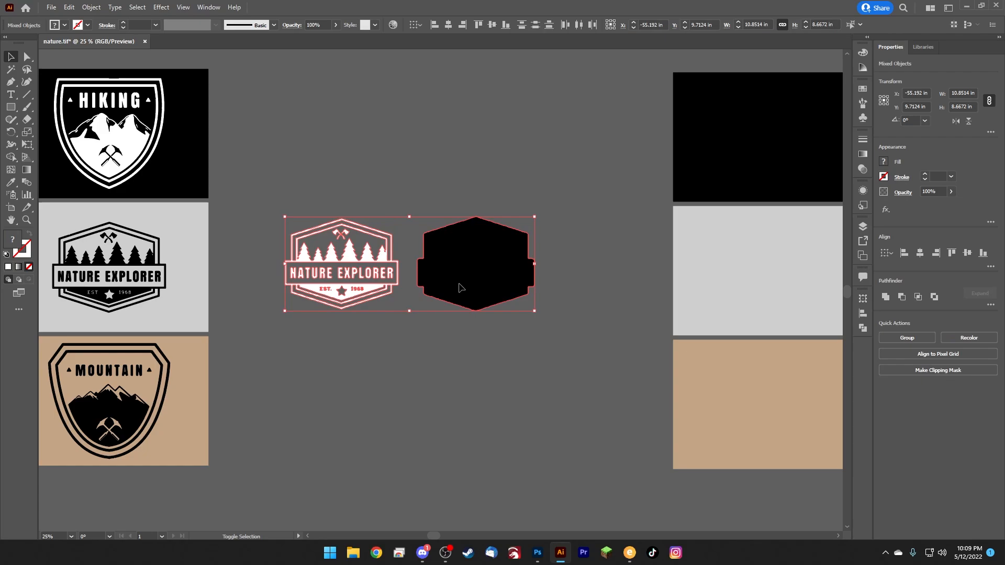
pyautogui.click(448, 26)
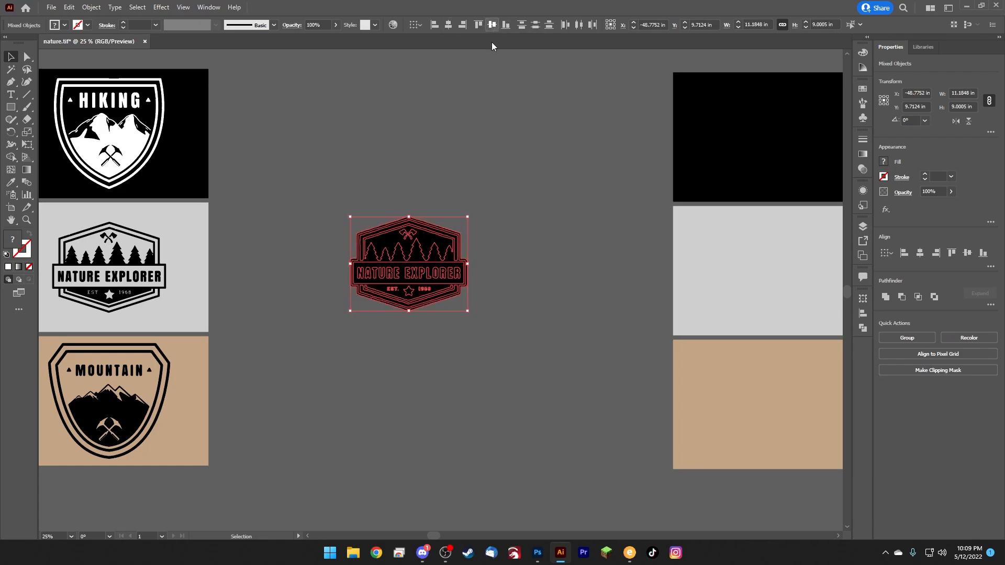
pyautogui.click(479, 157)
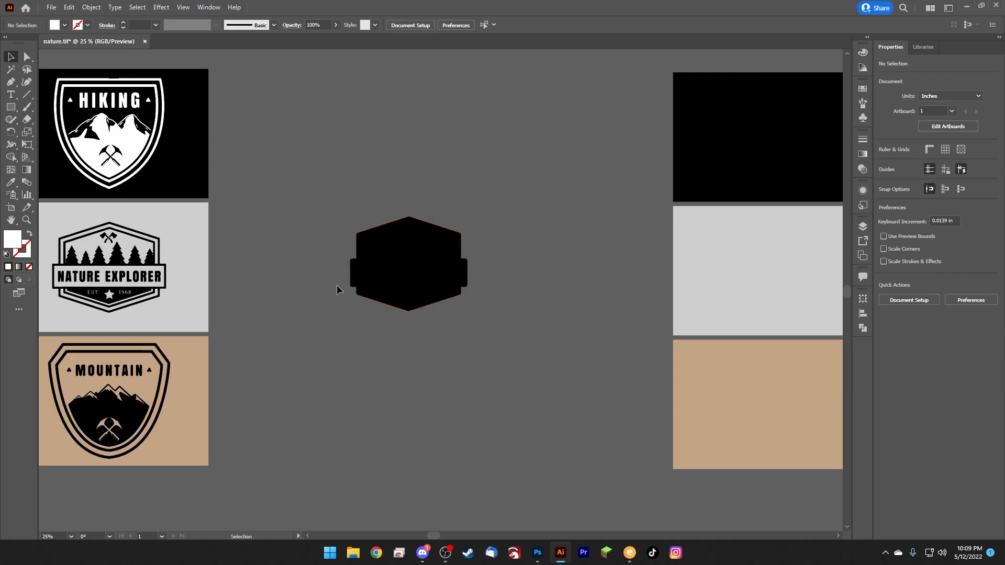
# Step: Send the solid black silhouette behind the white badge
pyautogui.click(393, 252)
pyautogui.rightClick(386, 251)
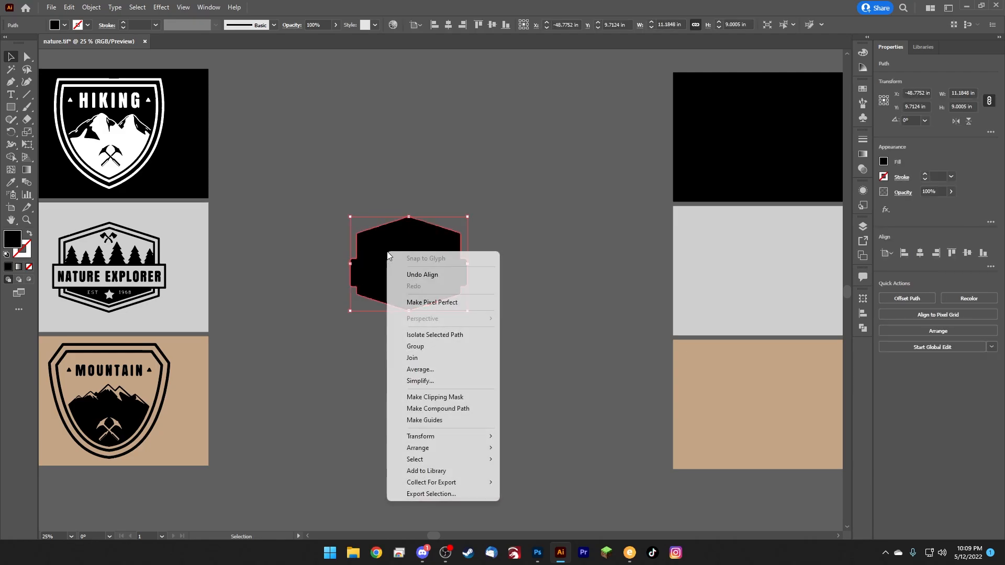
pyautogui.moveTo(418, 448)
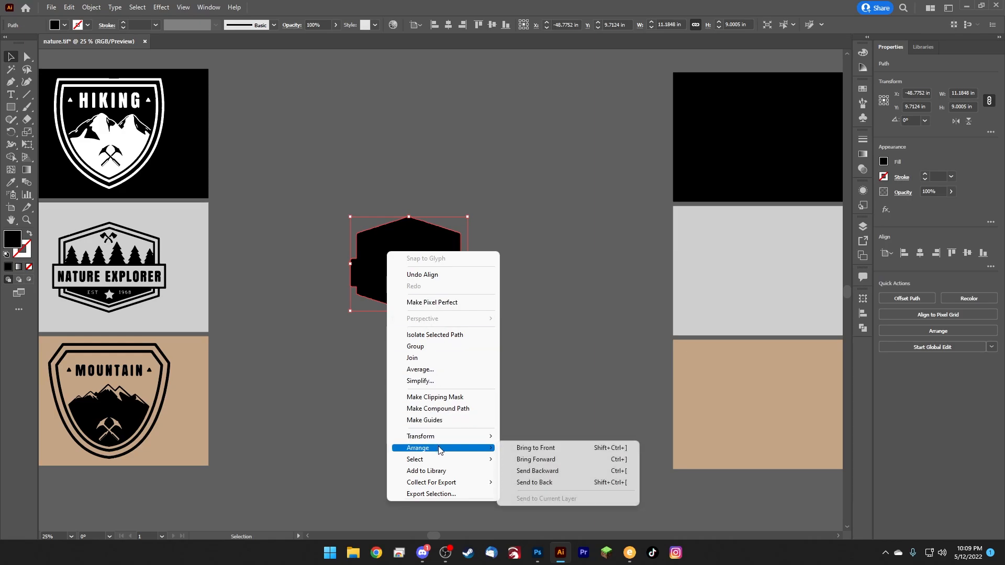
pyautogui.click(546, 481)
pyautogui.click(546, 475)
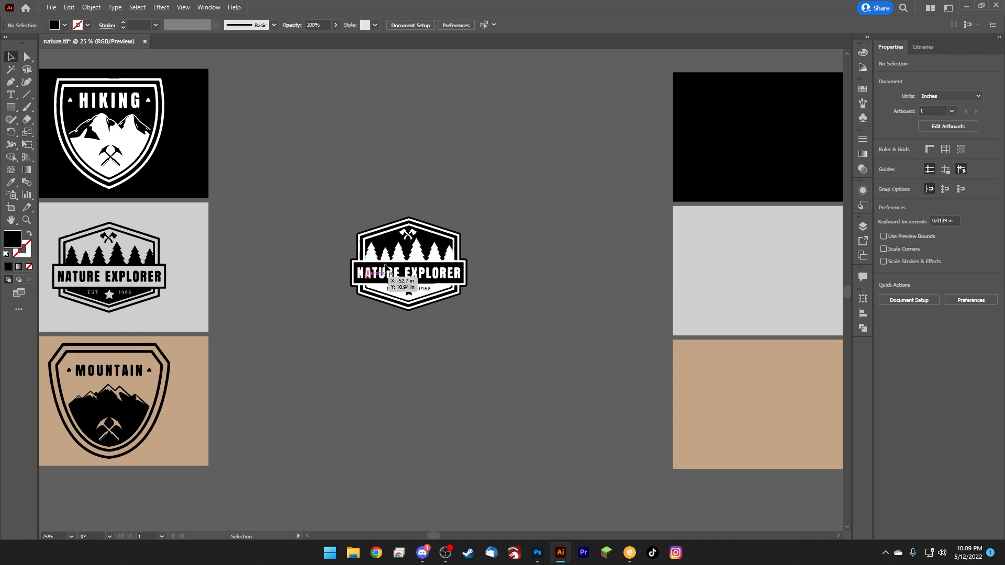
# Step: Place a copy of the black Nature Explorer badge from the grey panel beside the layered white-on-black badge
pyautogui.click(98, 283)
pyautogui.moveTo(97, 283); pyautogui.dragTo(273, 283)
pyautogui.click(370, 359)
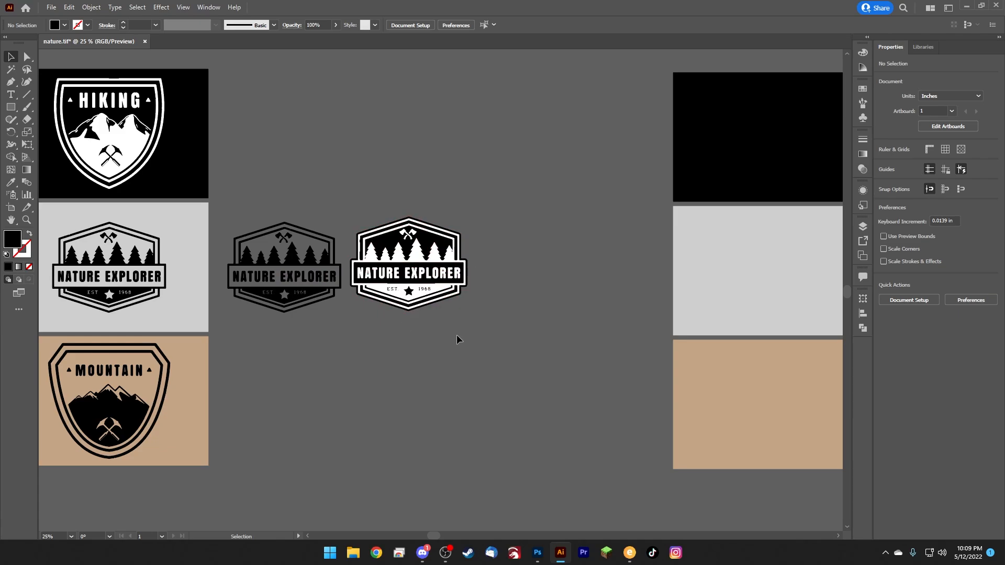
# Step: Apply Pathfinder Trim to the white badge and the black silhouette behind it
pyautogui.moveTo(373, 223); pyautogui.dragTo(373, 224)
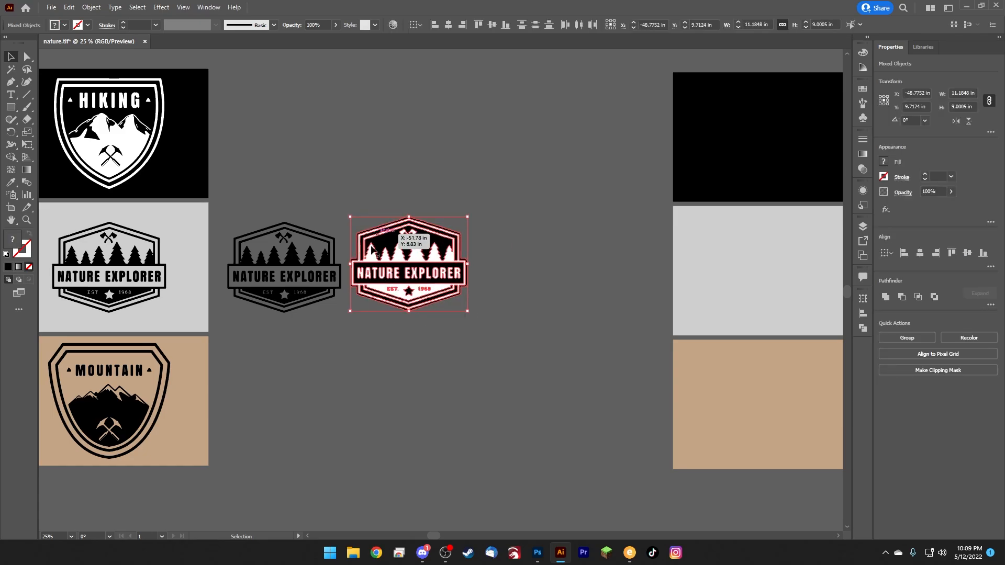
pyautogui.click(500, 295)
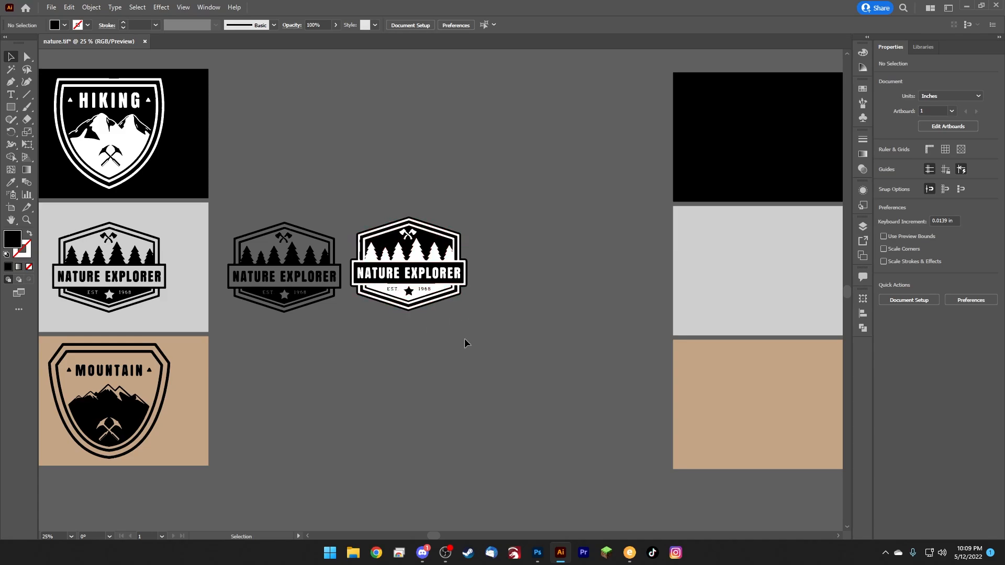
pyautogui.click(379, 225)
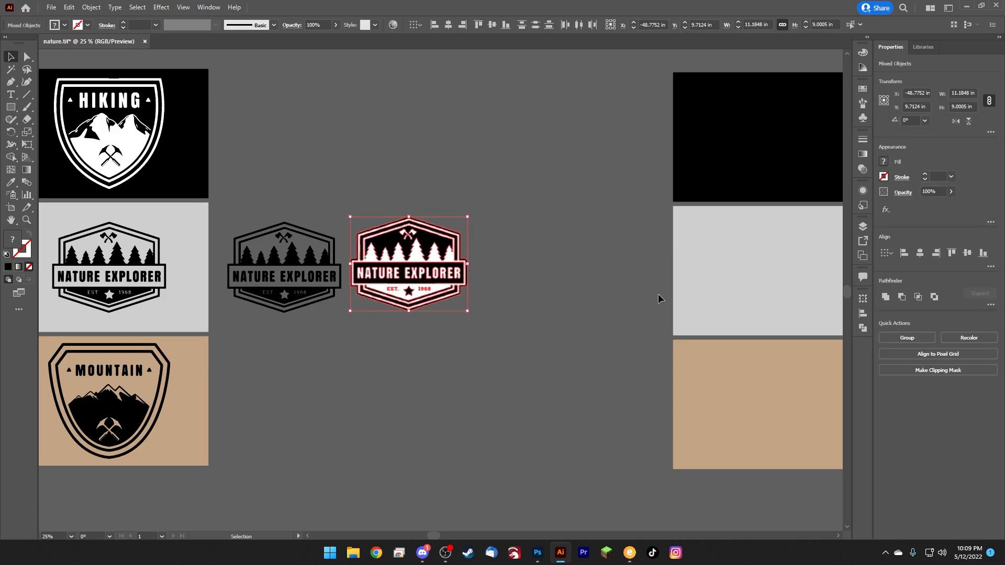
pyautogui.click(864, 328)
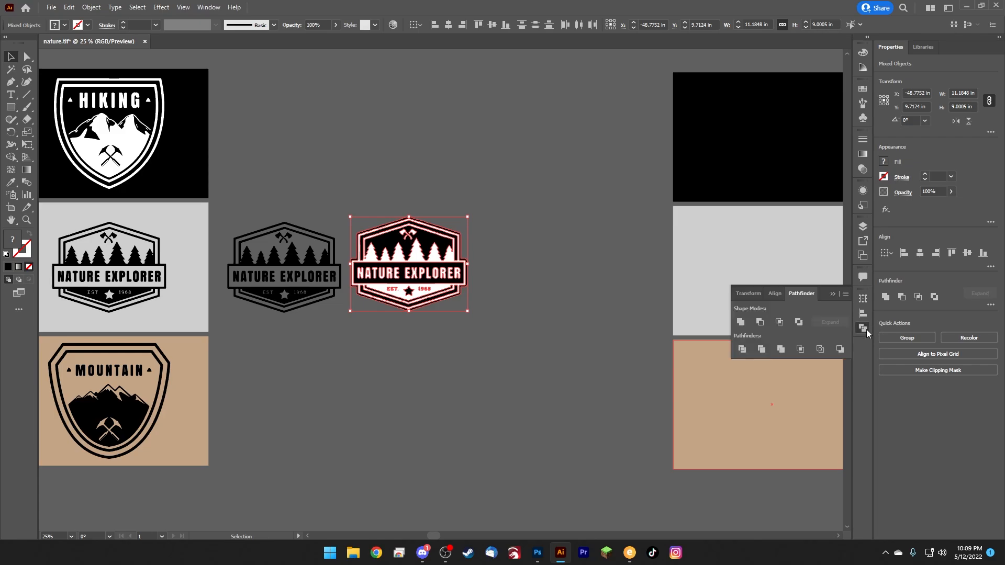
pyautogui.click(763, 350)
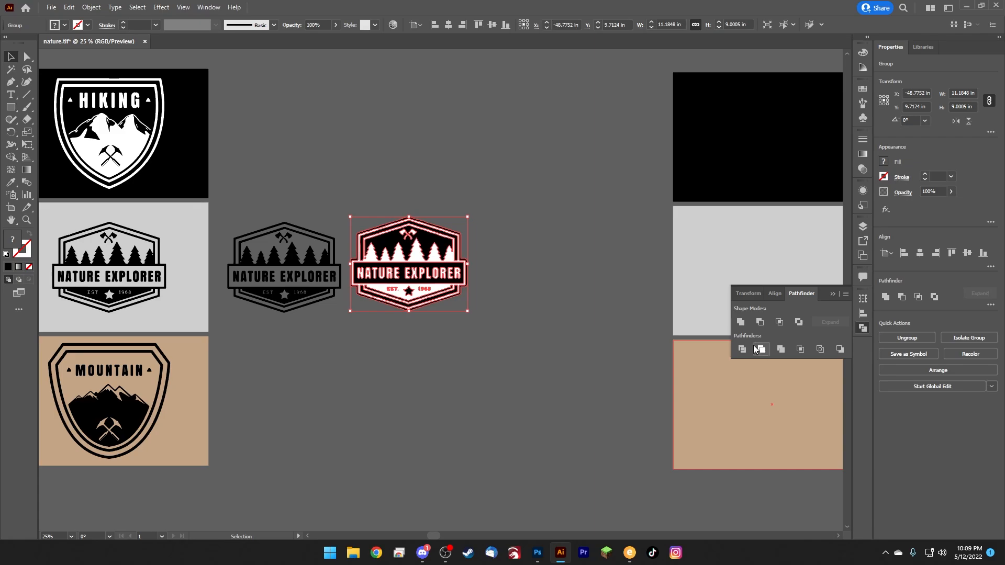
pyautogui.click(830, 295)
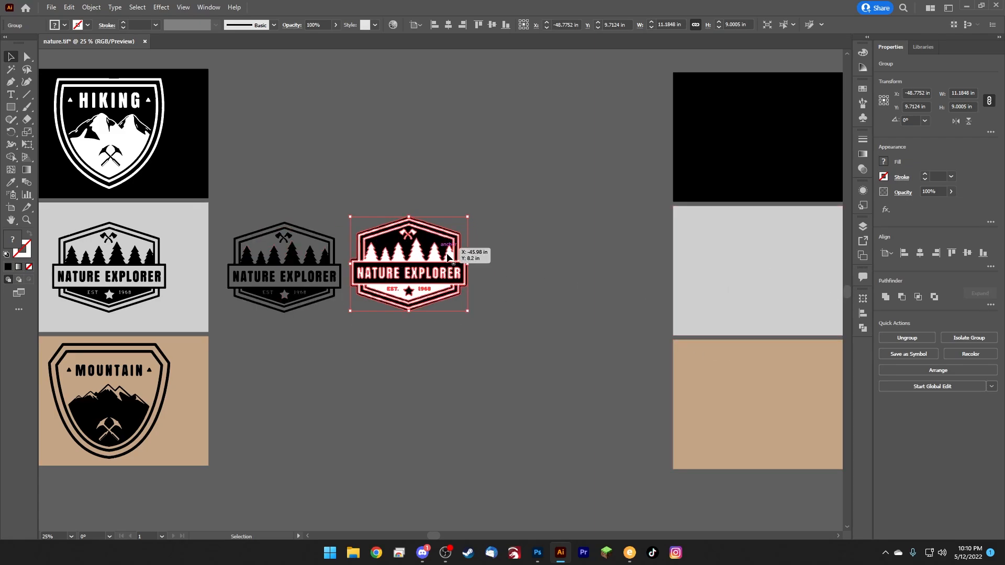
# Step: Ungroup the trimmed badge so its black and white pieces are separate
pyautogui.moveTo(431, 252)
pyautogui.mouseDown()
pyautogui.moveTo(511, 240)
pyautogui.moveTo(471, 232)
pyautogui.moveTo(465, 301)
pyautogui.moveTo(451, 288)
pyautogui.moveTo(448, 243)
pyautogui.moveTo(432, 253)
pyautogui.mouseUp()
pyautogui.click(602, 237)
pyautogui.rightClick(432, 253)
pyautogui.click(467, 343)
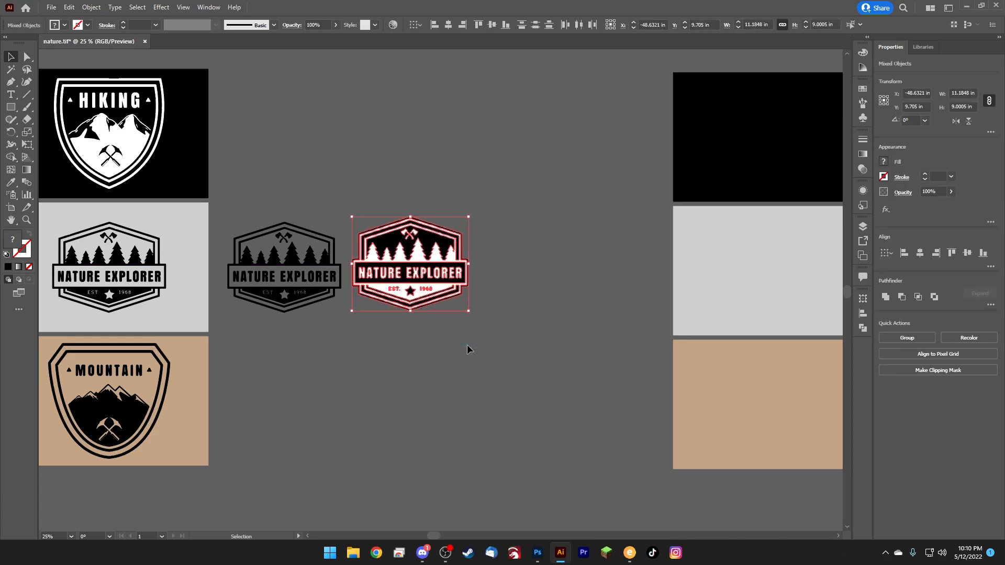
pyautogui.click(467, 344)
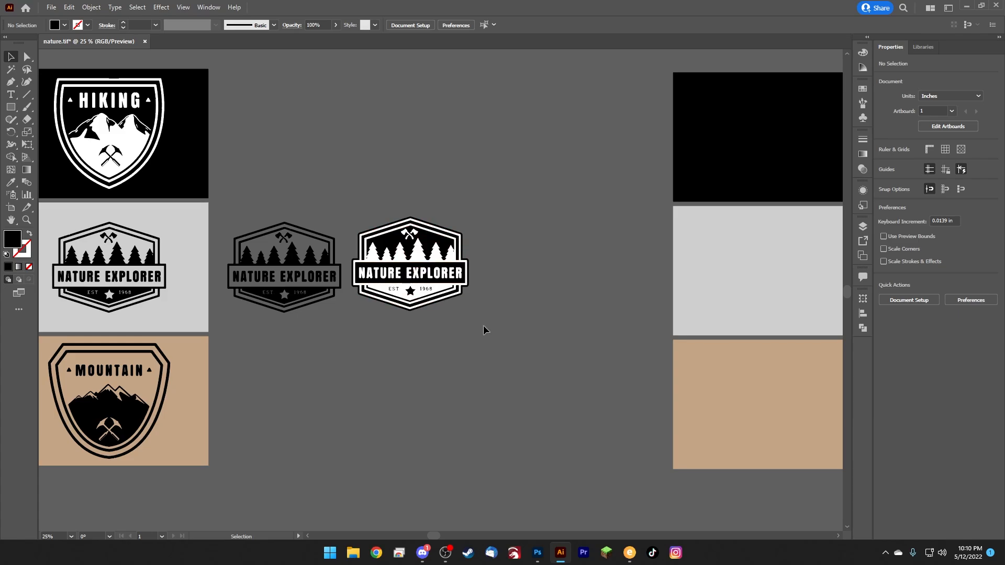
# Step: Select all artwork with the same white fill, exclude the Hiking badge's mountains, and delete the white pieces of the trimmed badge
pyautogui.click(419, 255)
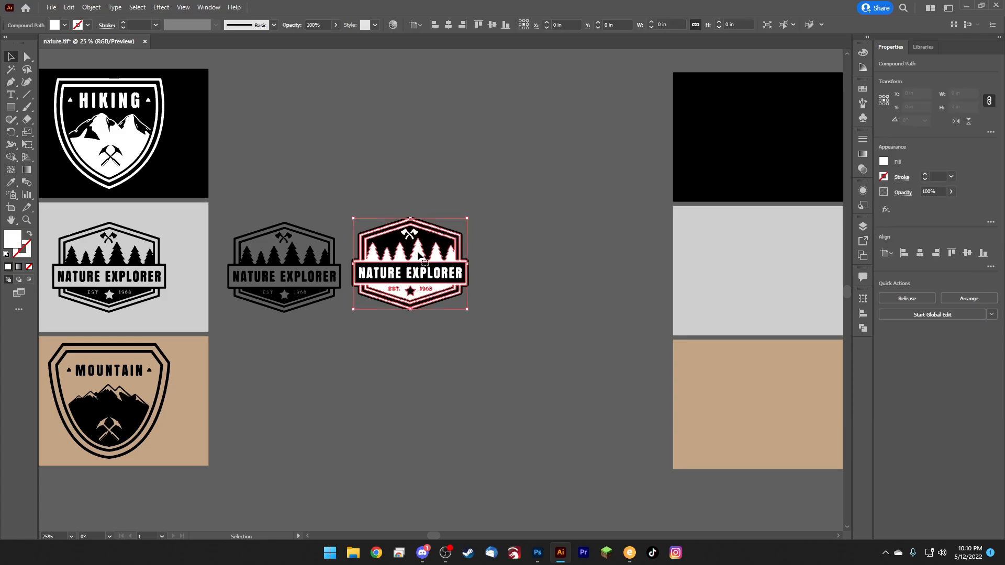
pyautogui.click(146, 7)
pyautogui.moveTo(157, 109)
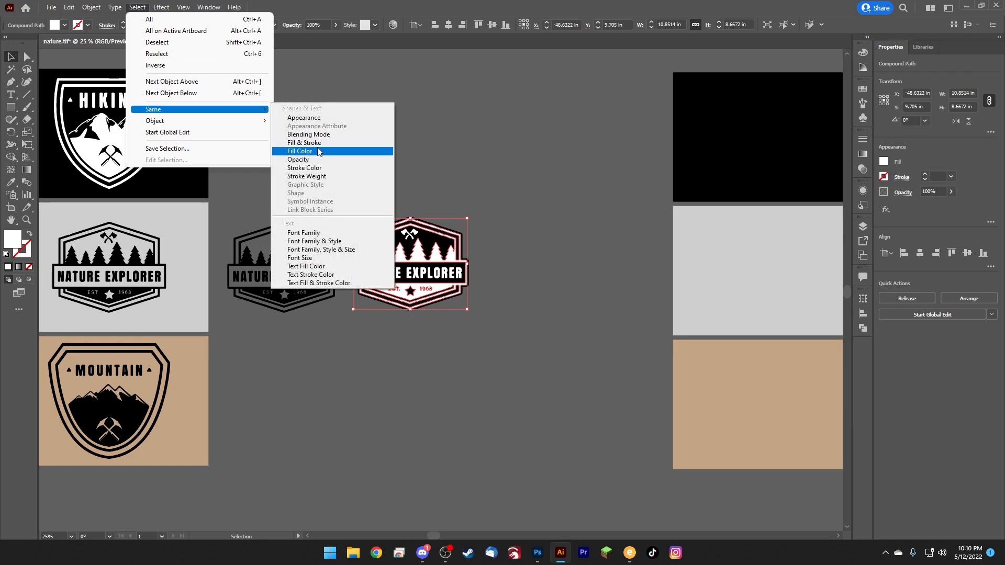
pyautogui.click(319, 151)
pyautogui.keyDown('shift'); pyautogui.click(133, 146); pyautogui.keyUp('shift')
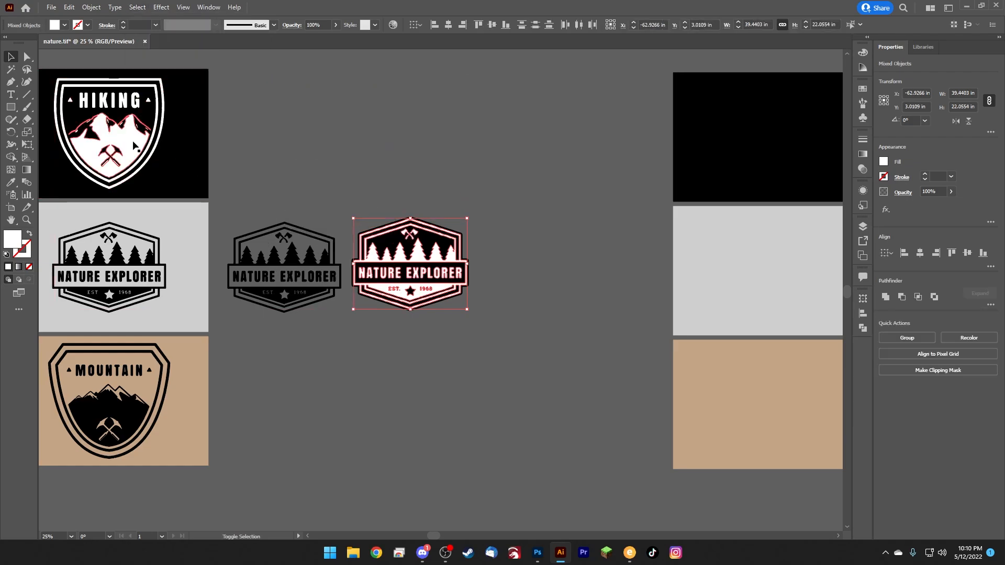
pyautogui.keyDown('shift'); pyautogui.click(134, 146); pyautogui.keyUp('shift')
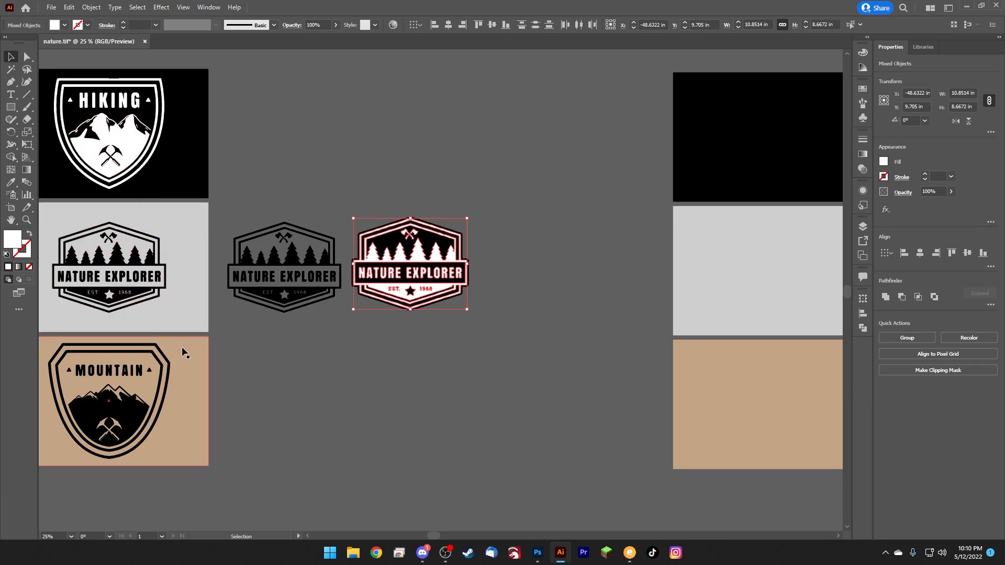
pyautogui.press('Delete')
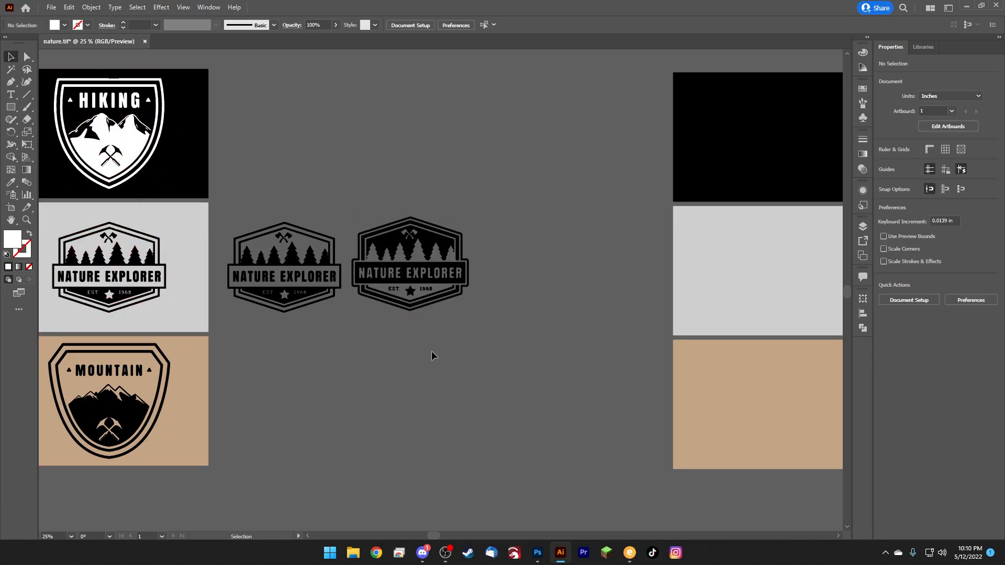
# Step: Line up the positive Nature Explorer badge beside the negative version for a close comparison
pyautogui.hotkey('ctrl', '+')
pyautogui.hotkey('ctrl', '+')
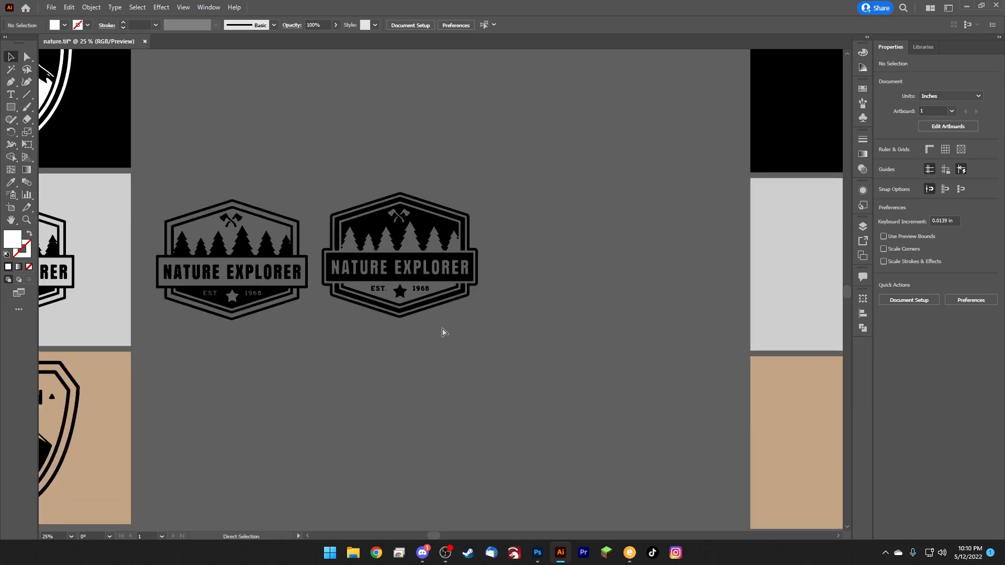
pyautogui.moveTo(276, 364); pyautogui.dragTo(407, 415)
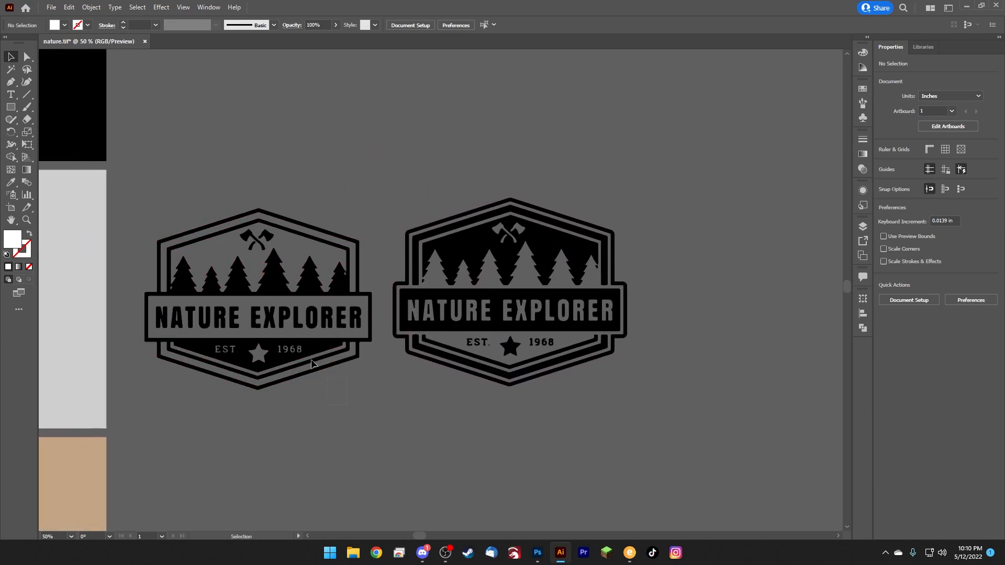
pyautogui.moveTo(199, 201); pyautogui.dragTo(198, 199)
pyautogui.moveTo(271, 293); pyautogui.dragTo(281, 287)
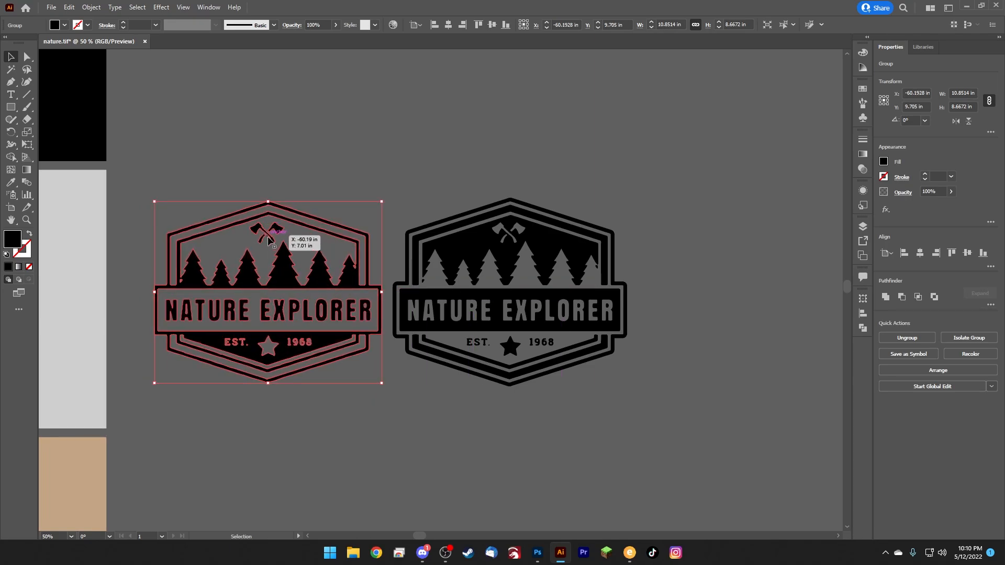
pyautogui.click(352, 162)
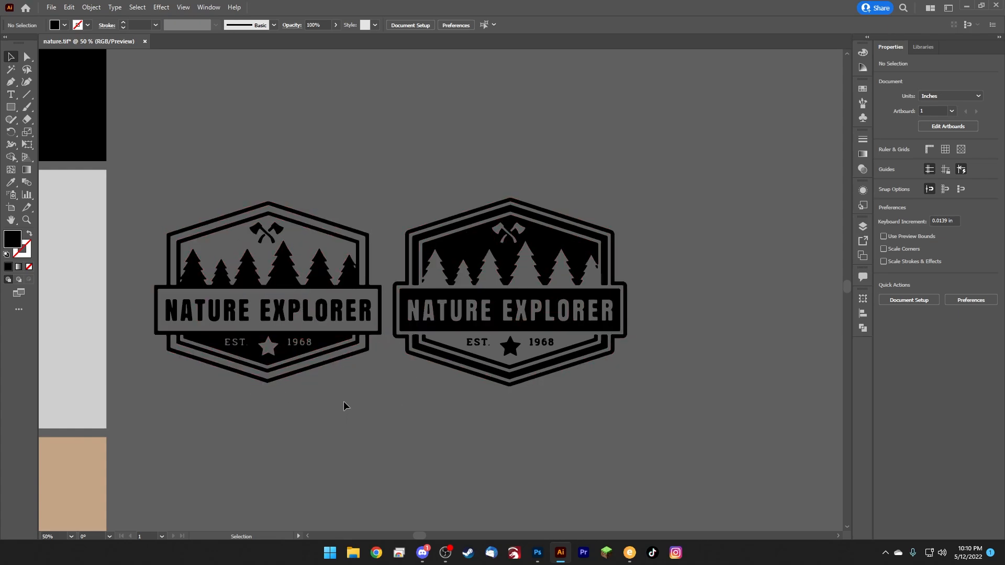
# Step: Move the positive and negative badges onto the blank grey panel, widened to about 26.7 in and repositioned around both
pyautogui.hotkey('ctrl', '-')
pyautogui.moveTo(520, 399); pyautogui.dragTo(347, 394)
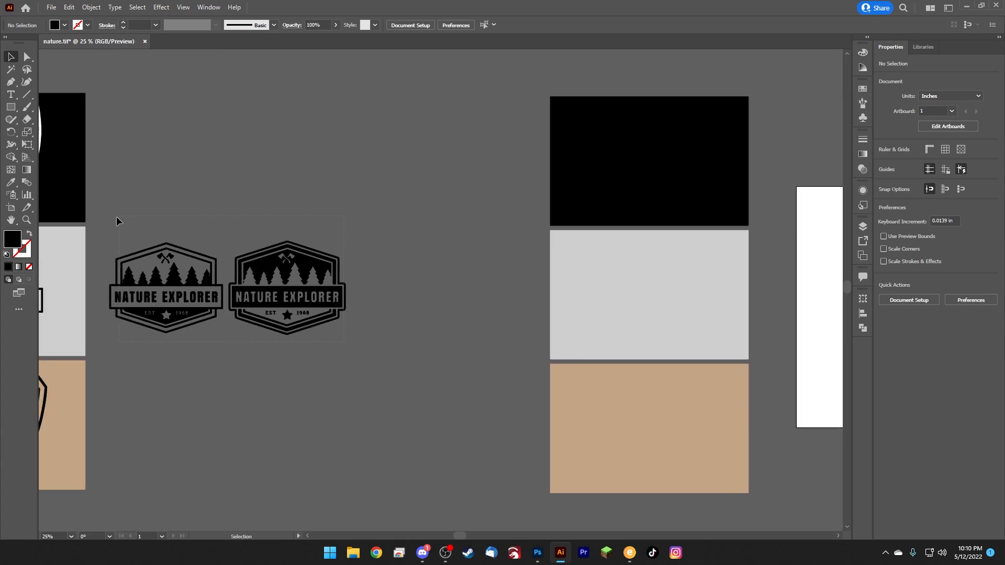
pyautogui.moveTo(117, 216); pyautogui.dragTo(116, 215)
pyautogui.moveTo(173, 277); pyautogui.dragTo(594, 282)
pyautogui.moveTo(636, 247); pyautogui.dragTo(676, 251)
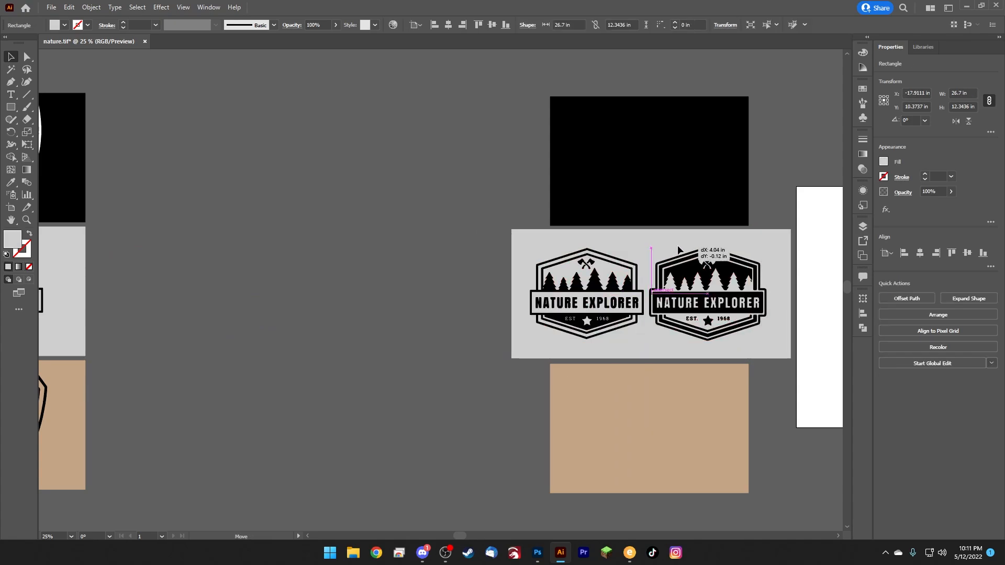
pyautogui.click(501, 254)
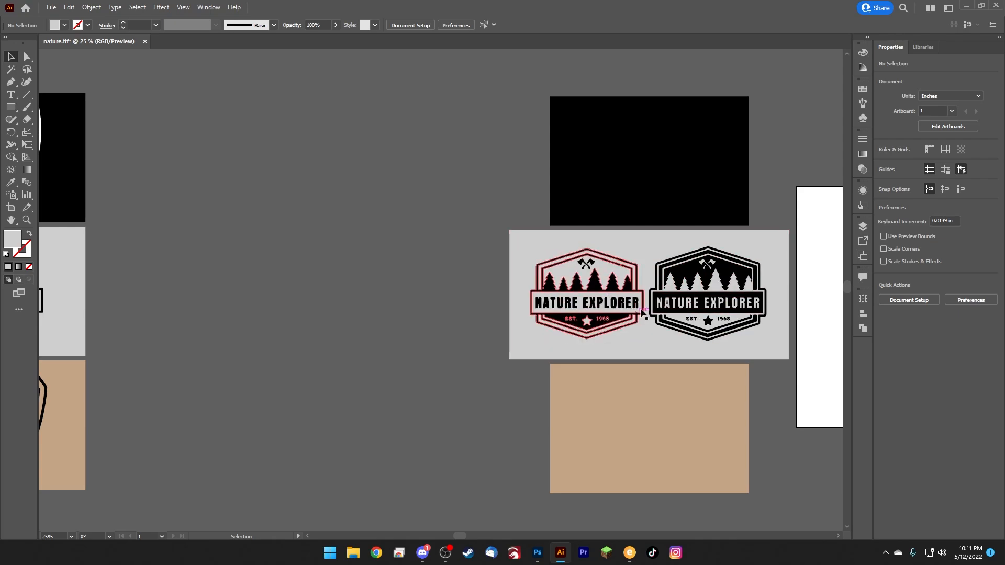
# Step: Duplicate the Mountain badge from the tan panel into the empty area beside that panel
pyautogui.moveTo(279, 420); pyautogui.dragTo(519, 300)
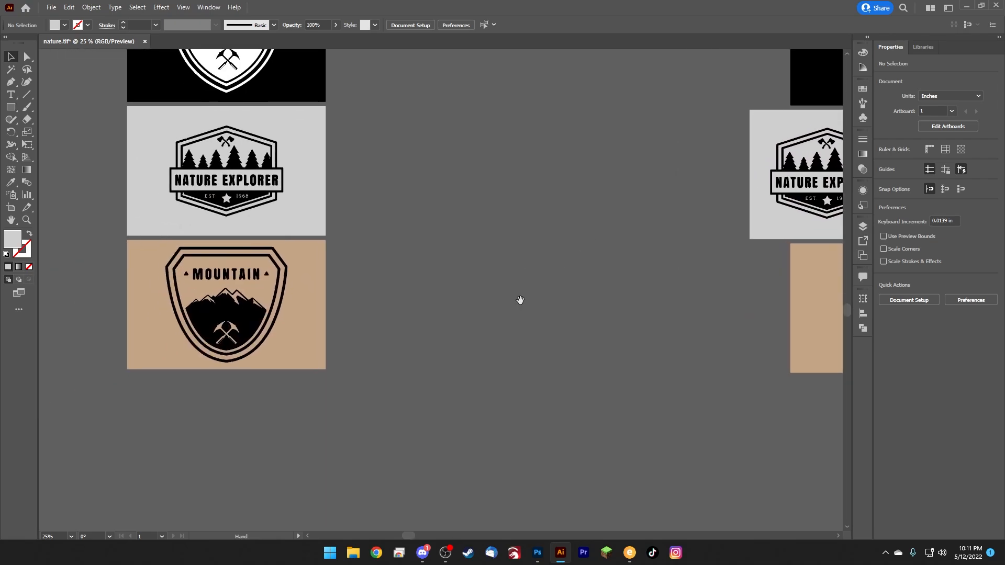
pyautogui.moveTo(451, 332); pyautogui.dragTo(478, 360)
pyautogui.click(279, 350)
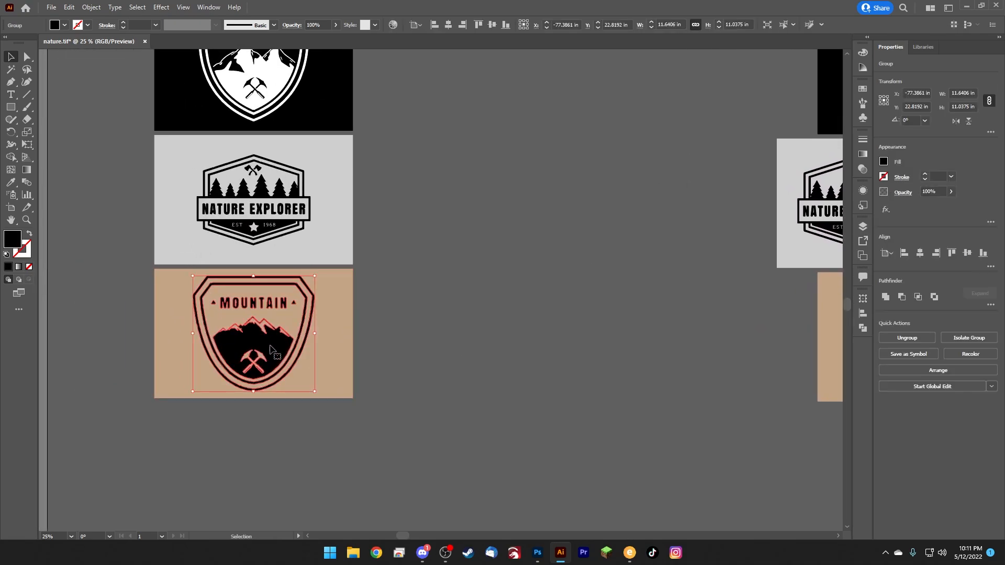
pyautogui.moveTo(280, 351); pyautogui.dragTo(494, 346)
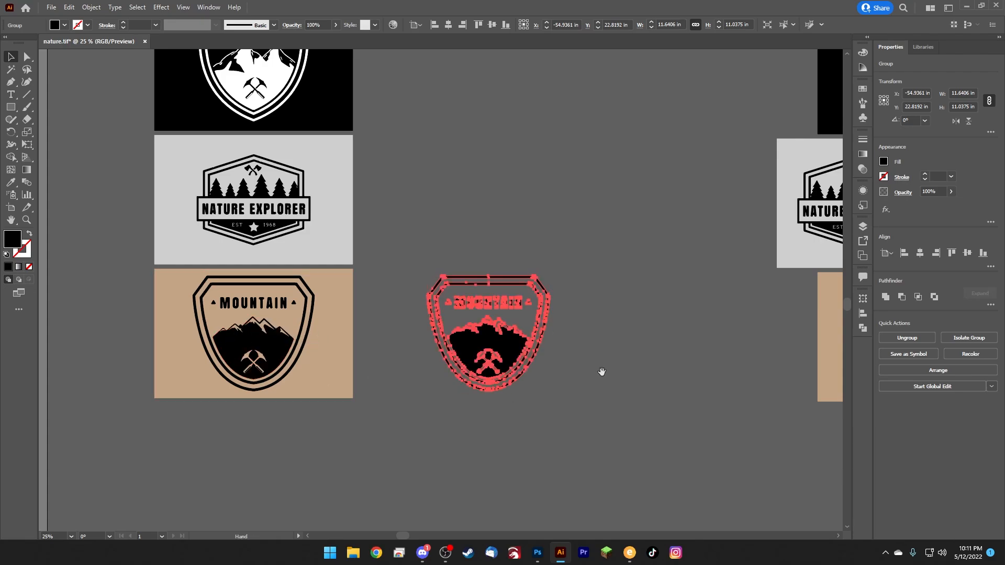
pyautogui.moveTo(601, 370); pyautogui.dragTo(432, 353)
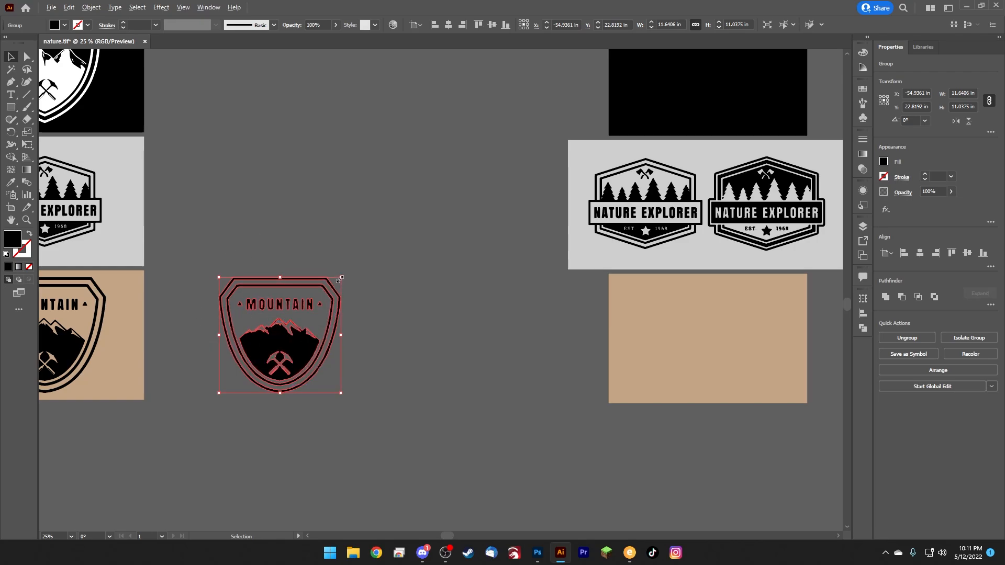
# Step: Enlarge the Mountain badge copy to about 23.25 in wide and reposition it between the two sets of panels
pyautogui.moveTo(341, 277); pyautogui.dragTo(415, 221)
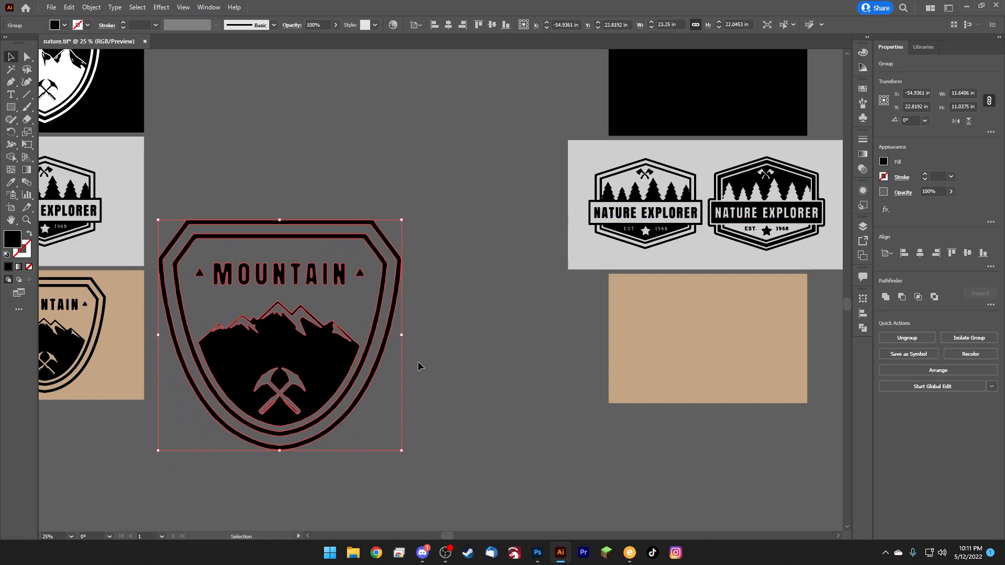
pyautogui.moveTo(289, 366); pyautogui.dragTo(399, 352)
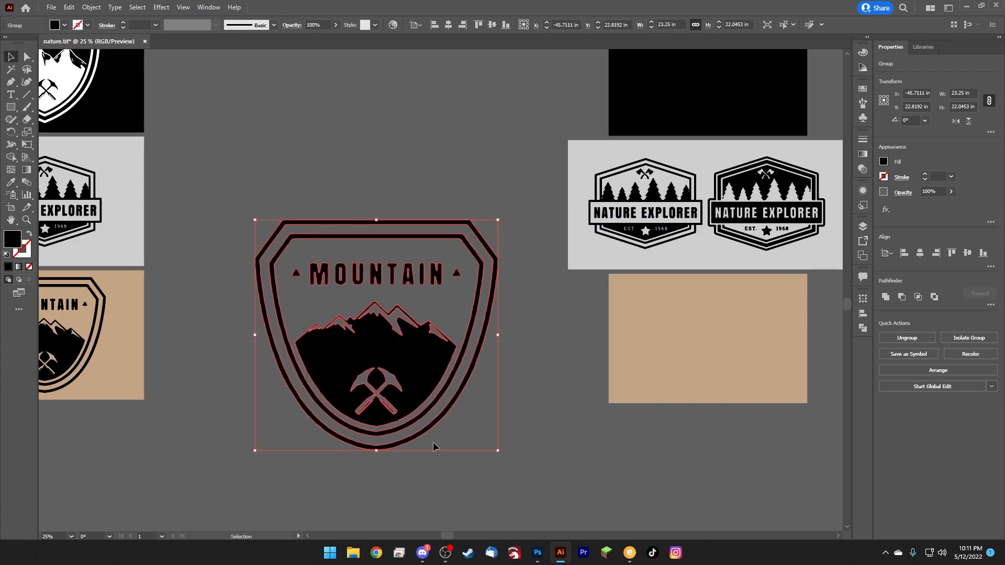
pyautogui.click(550, 436)
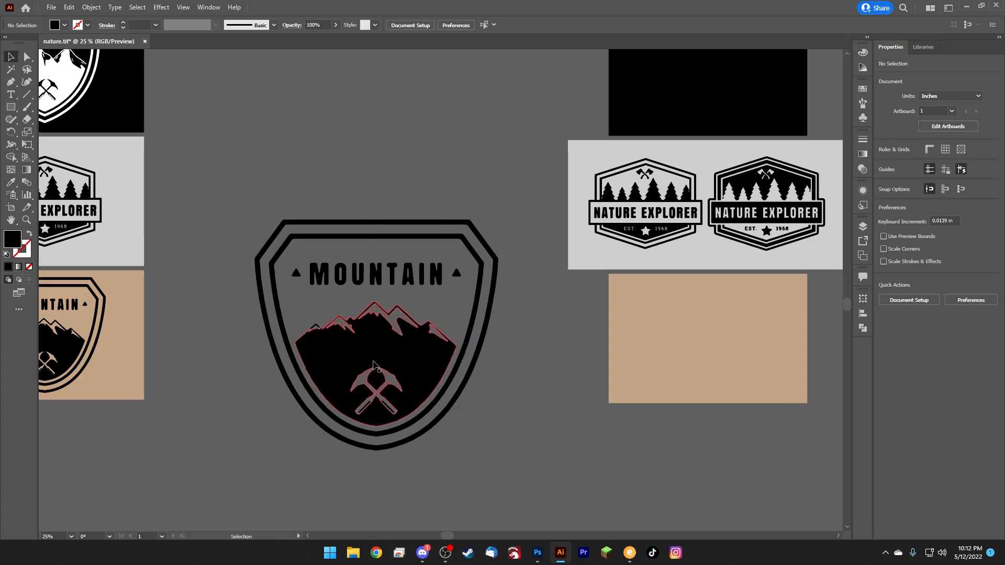
# Step: Duplicate the enlarged Mountain badge beside itself and move both copies into the empty area below the panels
pyautogui.moveTo(395, 361); pyautogui.dragTo(526, 426)
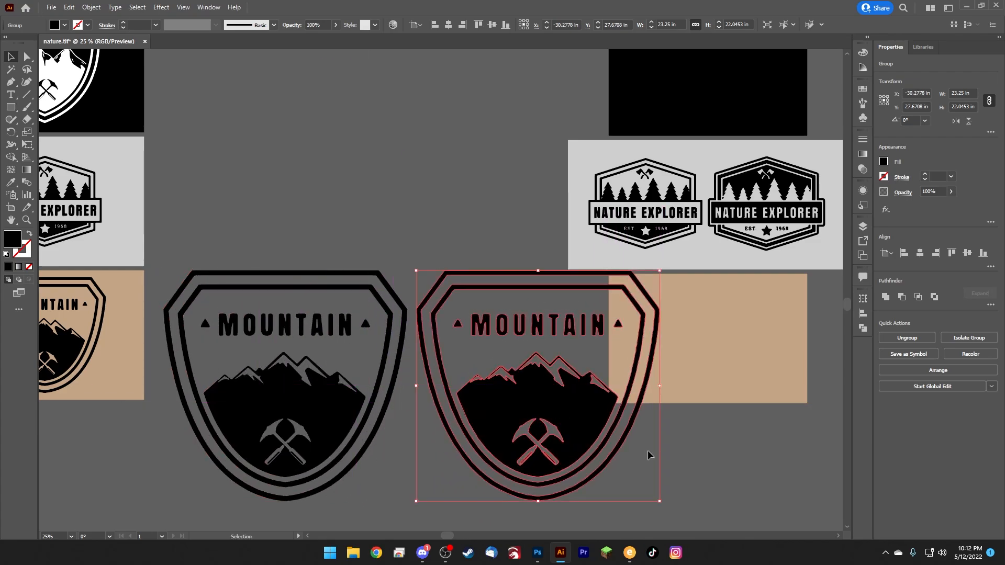
pyautogui.scroll(-3, 648, 456)
pyautogui.hscroll(3, 649, 456)
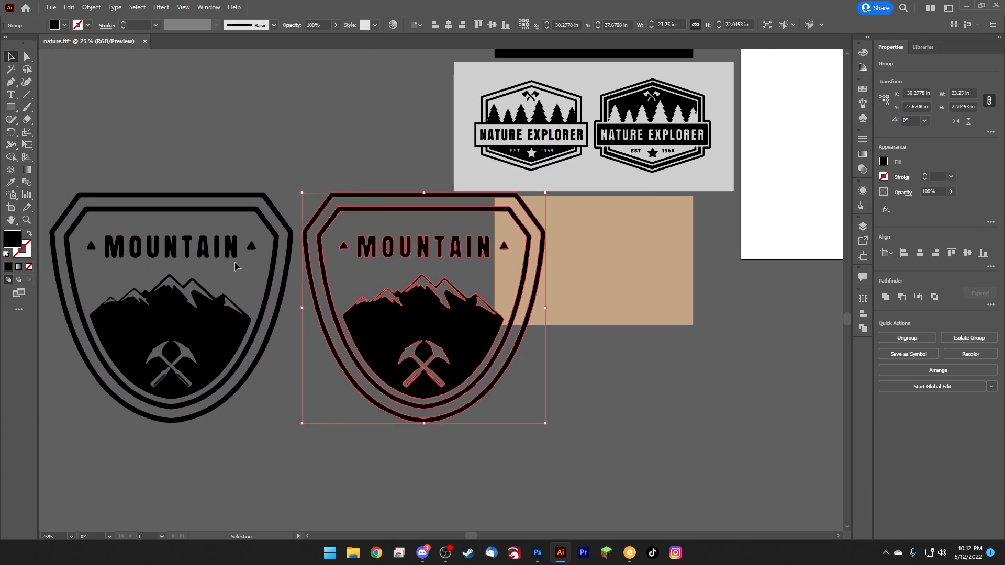
pyautogui.keyDown('shift'); pyautogui.click(211, 325); pyautogui.keyUp('shift')
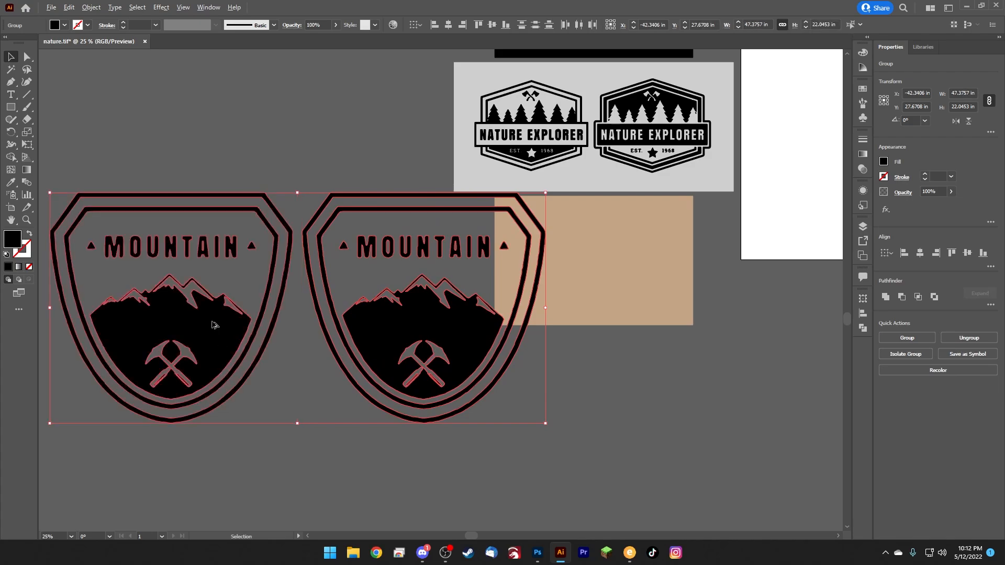
pyautogui.moveTo(212, 322); pyautogui.dragTo(313, 371)
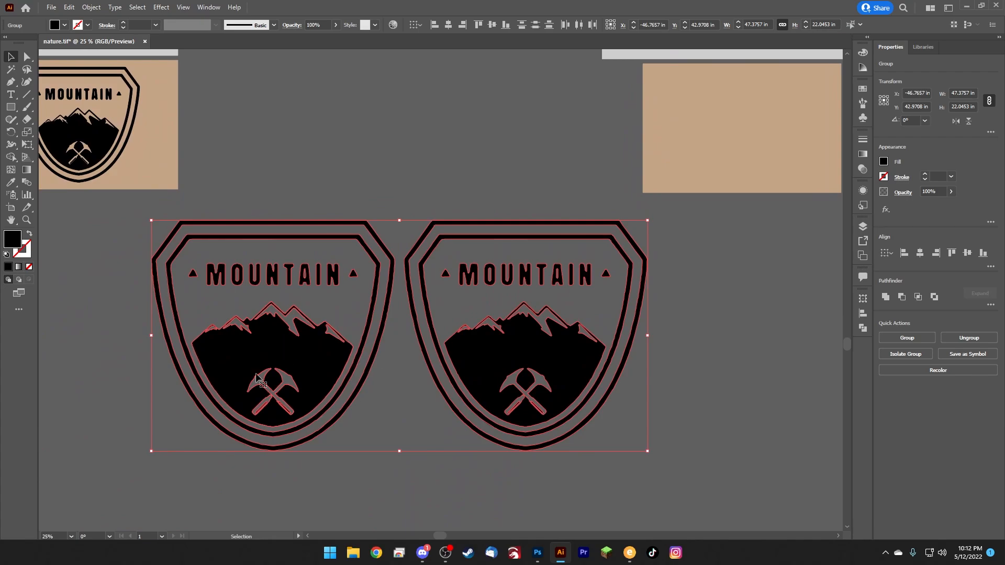
pyautogui.click(395, 432)
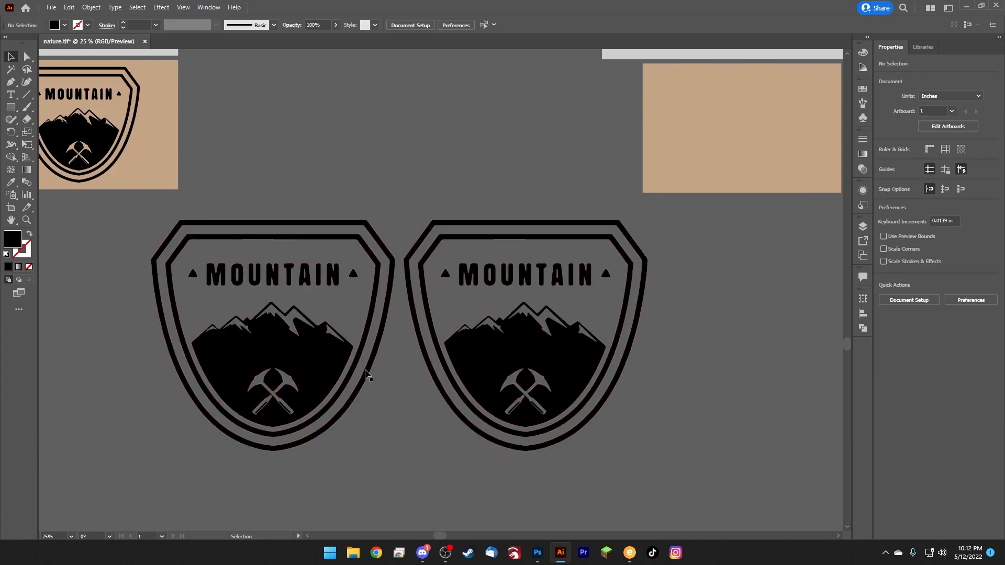
# Step: Rasterize one of the enlarged Mountain badges in RGB at a custom 600 ppi with a white background
pyautogui.click(310, 365)
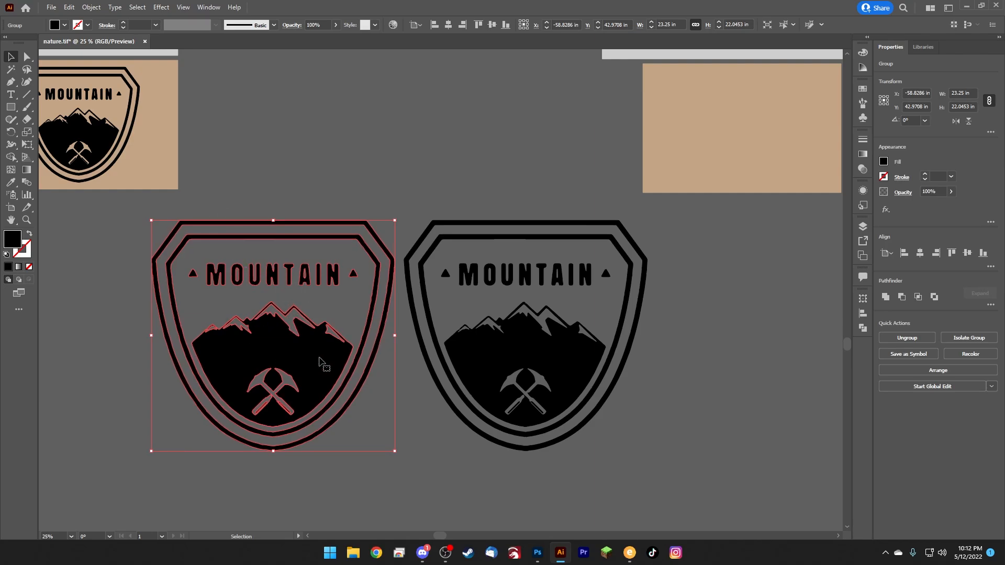
pyautogui.click(91, 8)
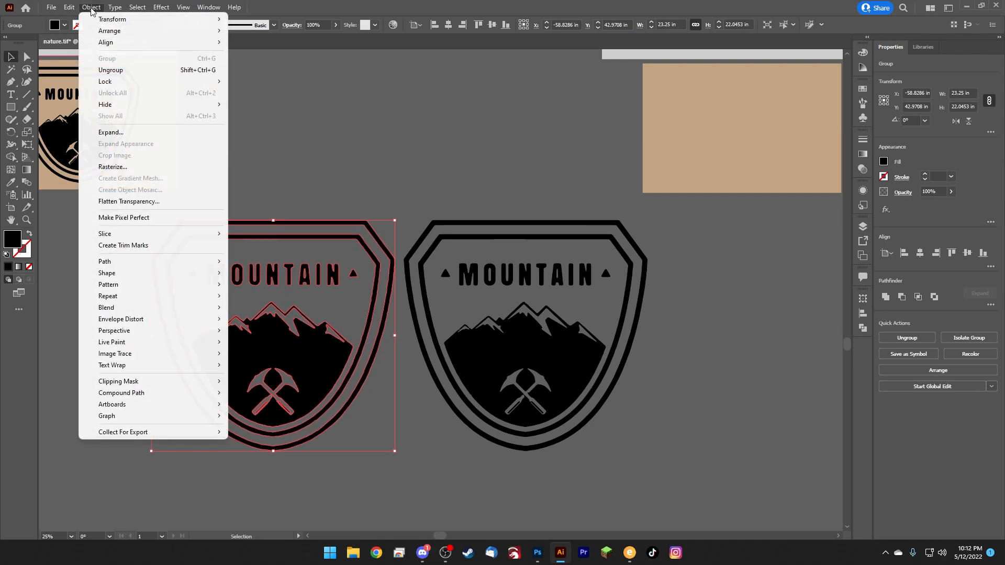
pyautogui.click(114, 166)
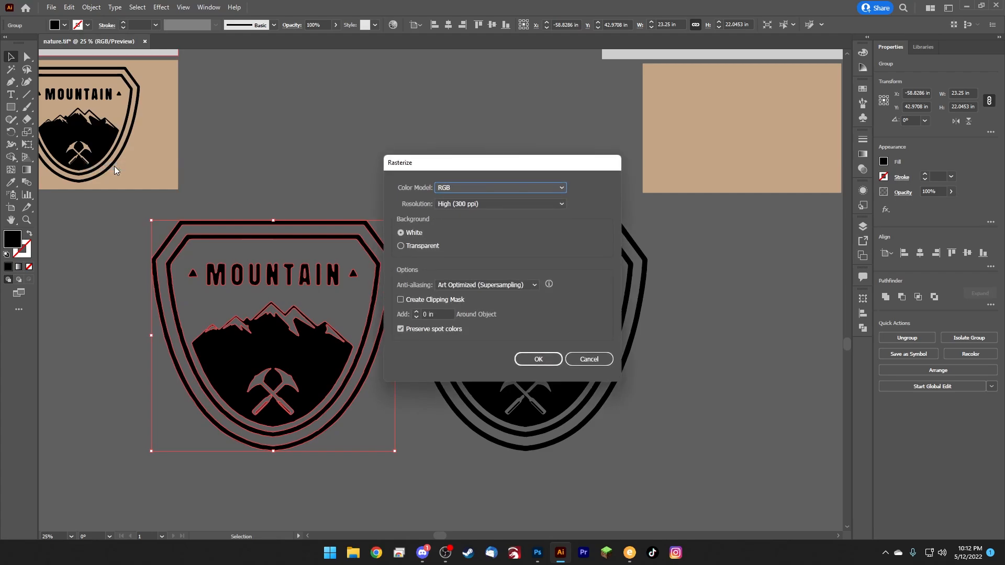
pyautogui.click(500, 204)
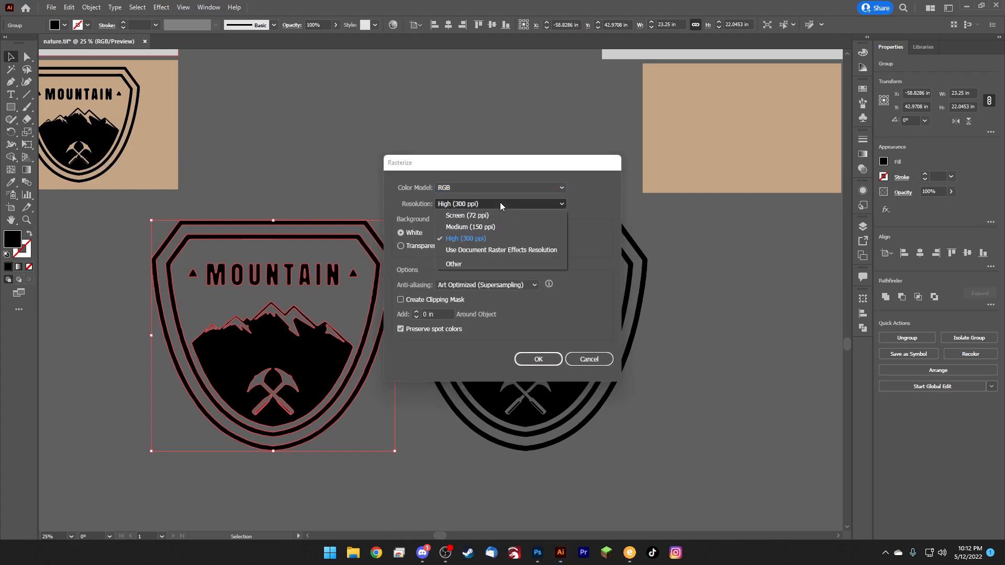
pyautogui.click(488, 263)
pyautogui.write('600')
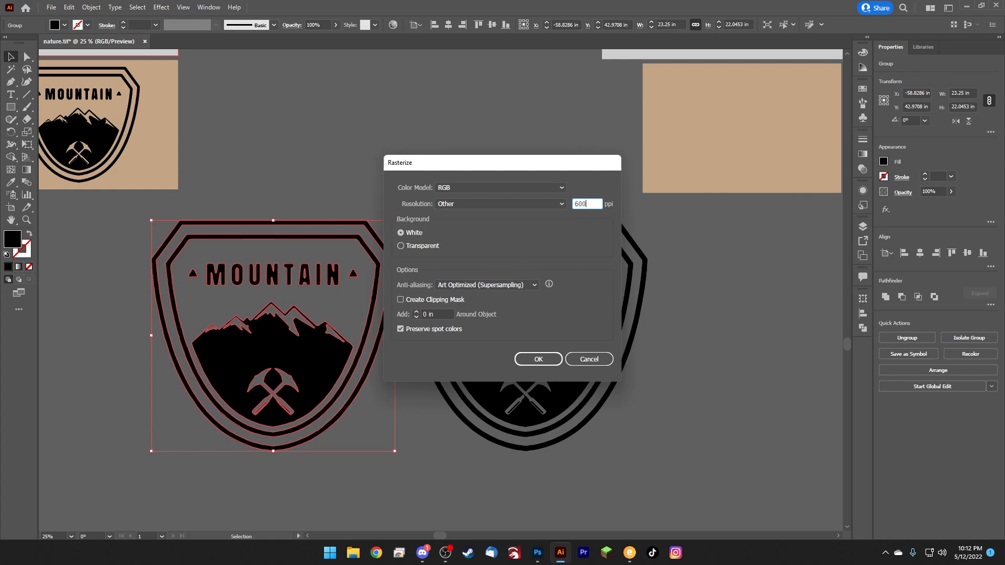
pyautogui.click(537, 359)
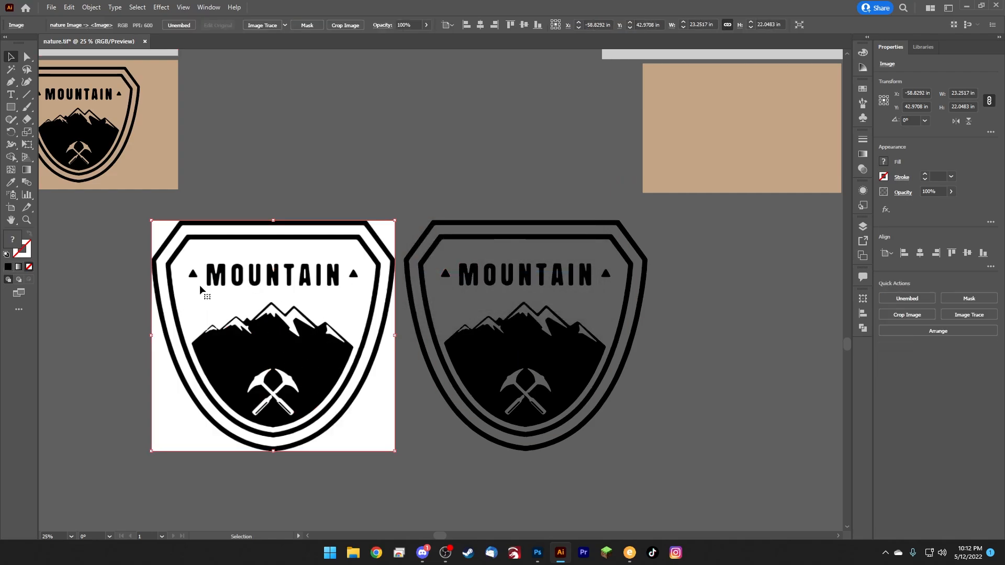
# Step: Image-trace the rasterized Mountain badge with the default preset and expand the tracing into paths
pyautogui.click(43, 309)
pyautogui.moveTo(208, 294); pyautogui.dragTo(186, 293)
pyautogui.moveTo(290, 308); pyautogui.dragTo(307, 310)
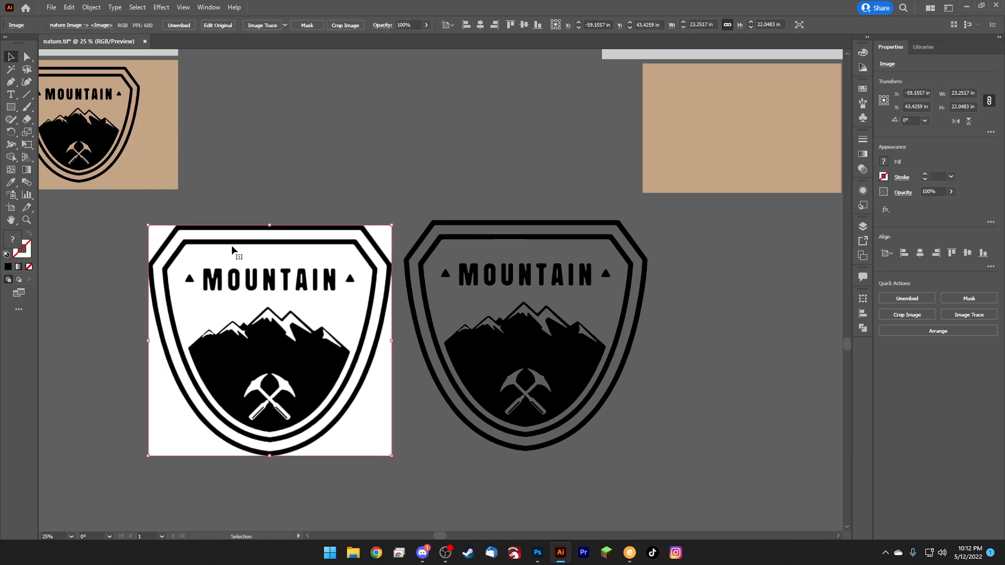
pyautogui.click(261, 25)
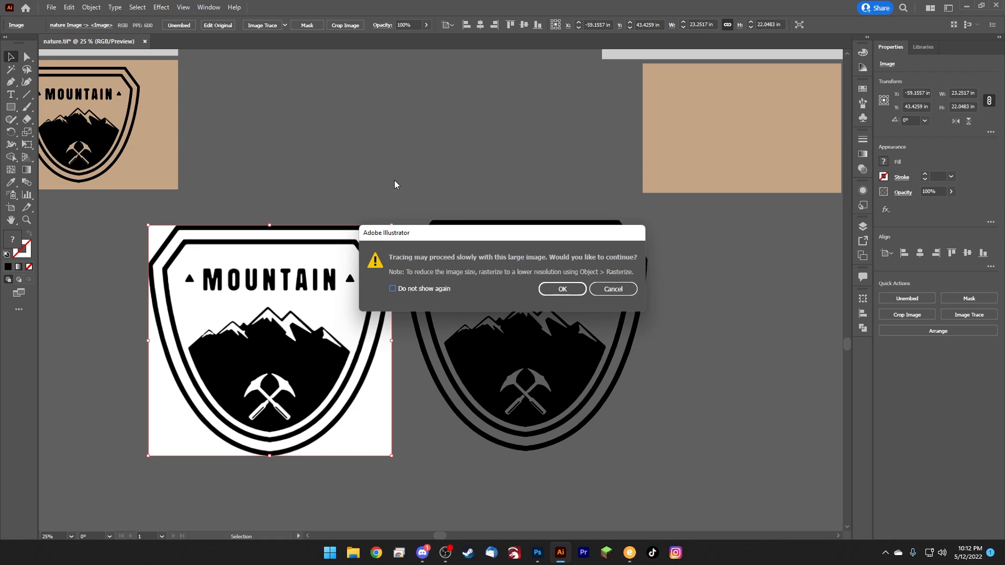
pyautogui.click(552, 291)
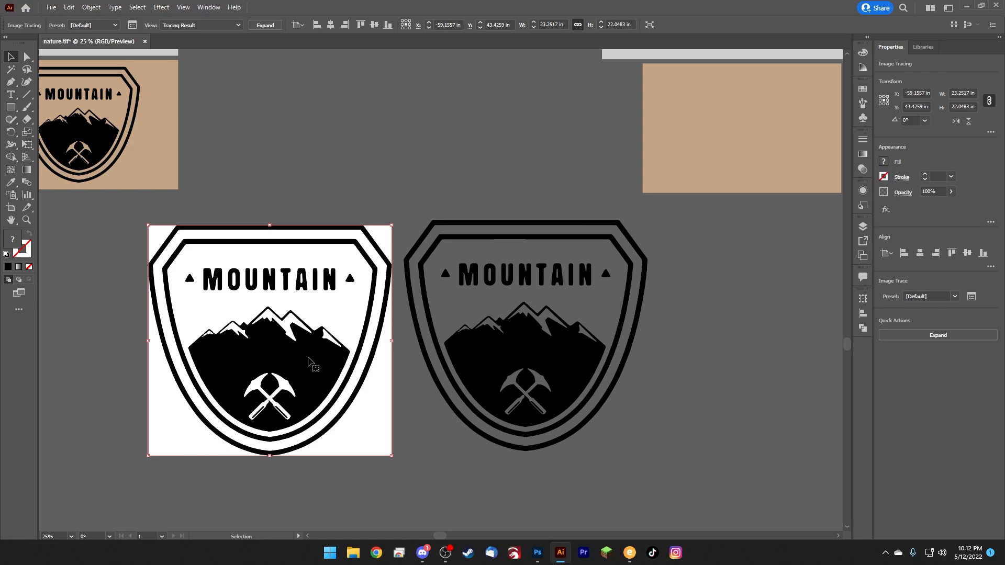
pyautogui.click(265, 27)
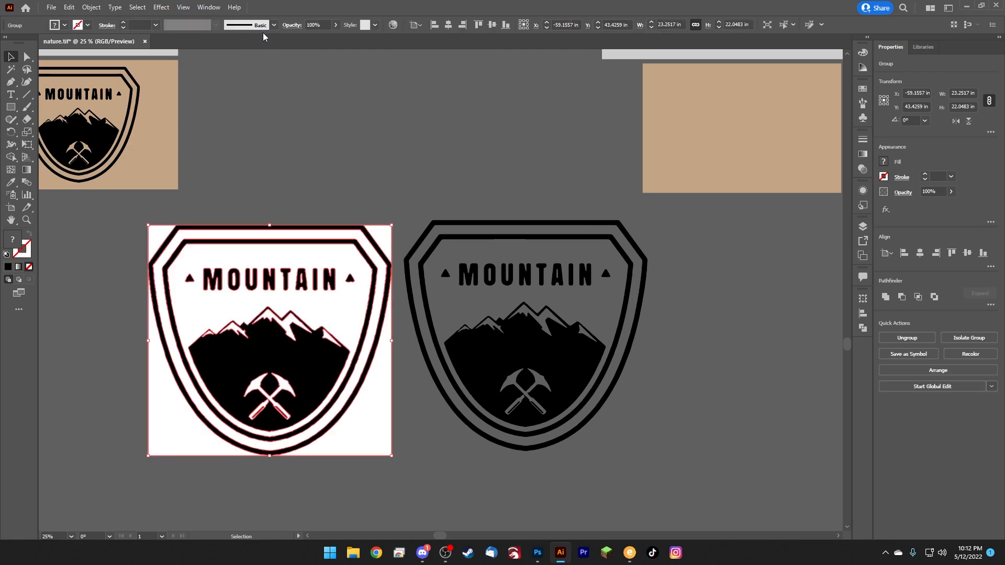
# Step: Ungroup the traced Mountain artwork and delete the white background pieces at the corners outside the shield
pyautogui.rightClick(230, 300)
pyautogui.click(257, 388)
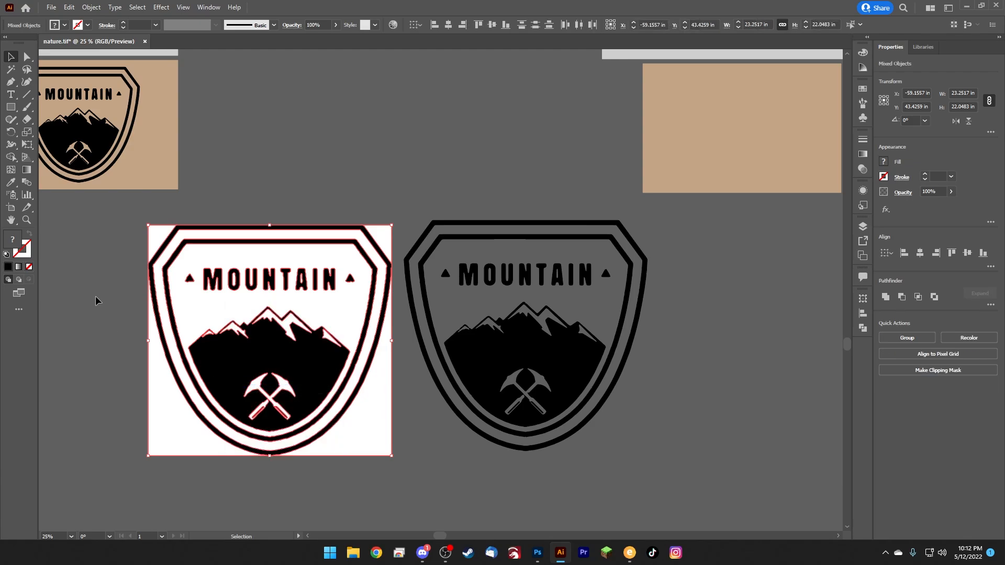
pyautogui.click(97, 294)
pyautogui.click(163, 240)
pyautogui.press('Delete')
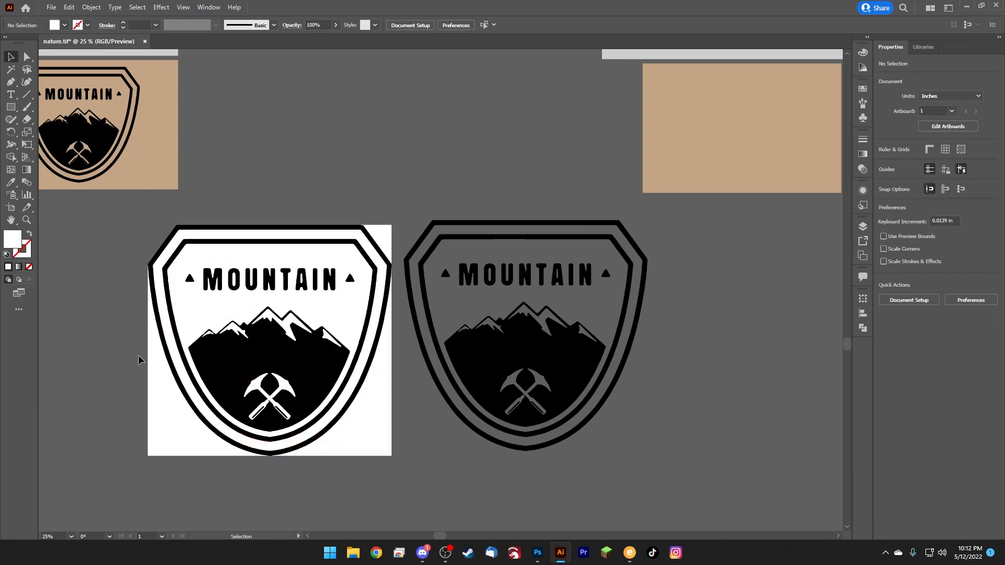
pyautogui.click(156, 380)
pyautogui.press('Delete')
pyautogui.click(352, 443)
pyautogui.press('Delete')
pyautogui.click(385, 230)
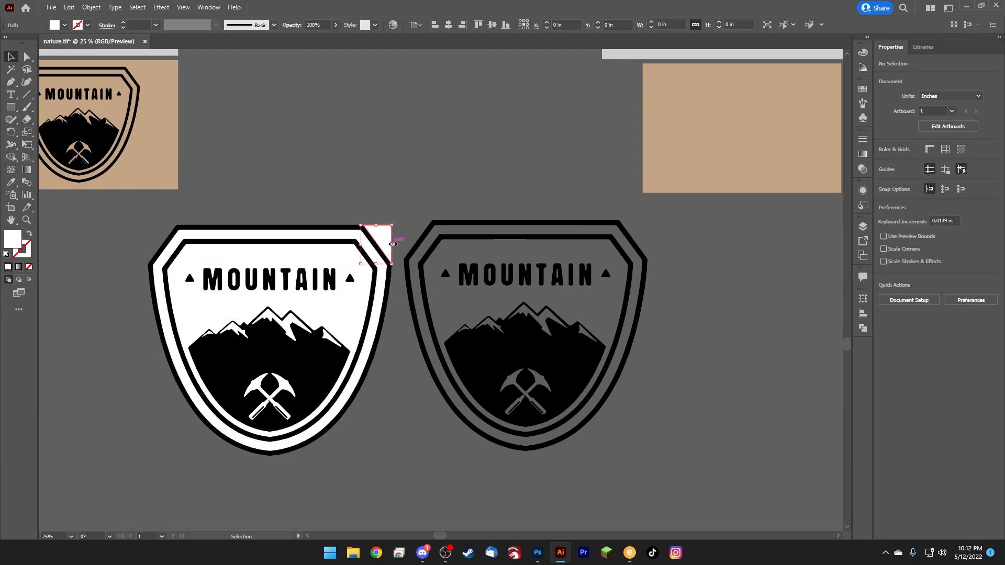
pyautogui.press('Delete')
pyautogui.moveTo(381, 266)
pyautogui.mouseDown()
pyautogui.moveTo(400, 309)
pyautogui.moveTo(404, 386)
pyautogui.moveTo(398, 371)
pyautogui.moveTo(636, 260)
pyautogui.moveTo(386, 263)
pyautogui.moveTo(380, 278)
pyautogui.mouseUp()
pyautogui.click(399, 484)
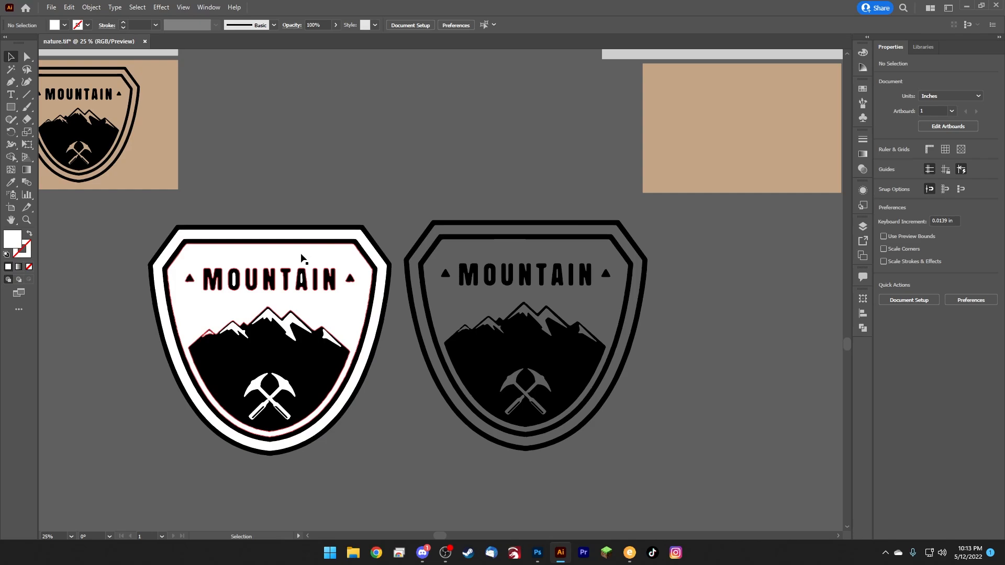
# Step: Delete the outer and inner black outlines of the traced shield, keeping its white border and white inner field
pyautogui.click(194, 234)
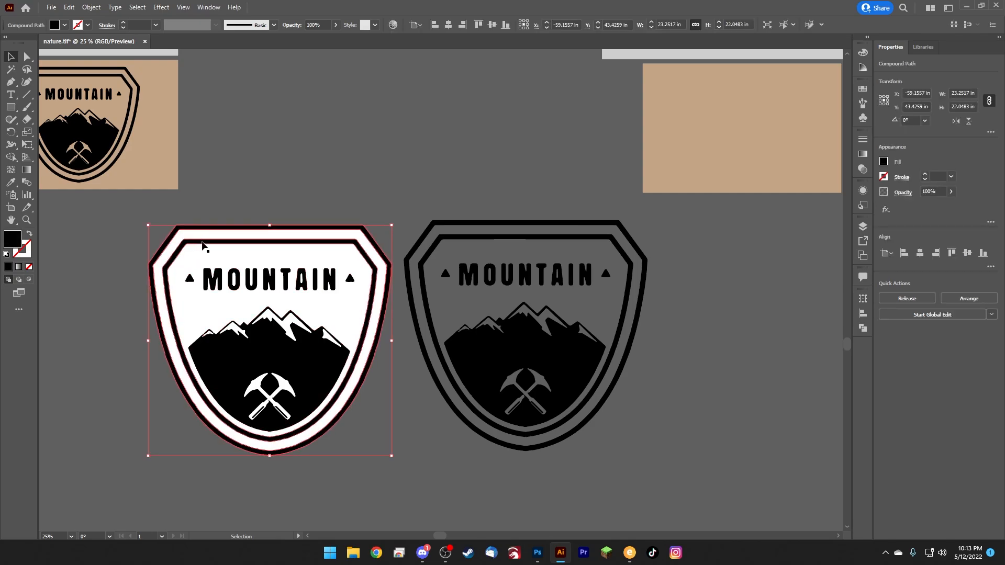
pyautogui.press('Delete')
pyautogui.click(215, 262)
pyautogui.press('Delete')
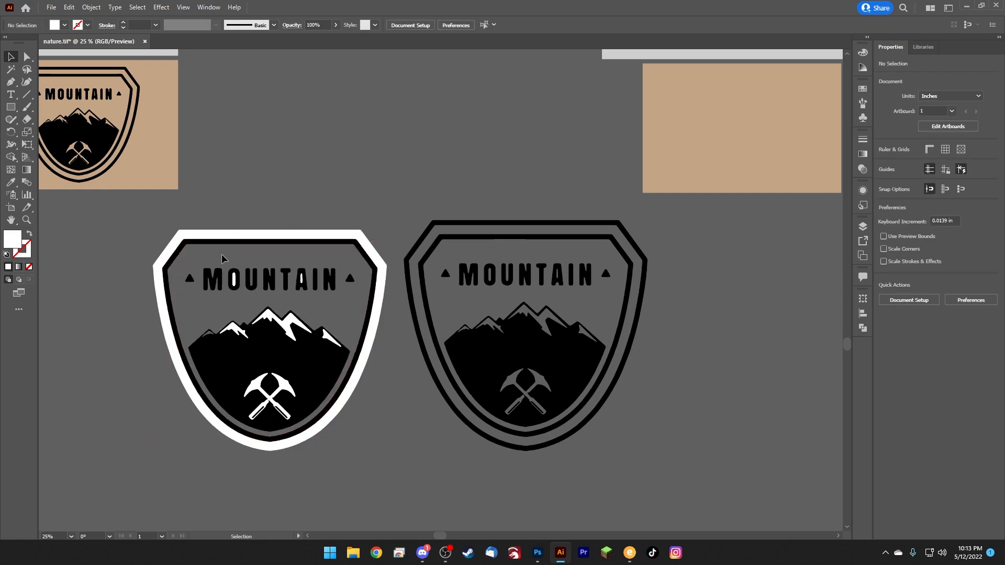
pyautogui.hotkey('ctrl', 'z')
pyautogui.click(220, 243)
pyautogui.press('Delete')
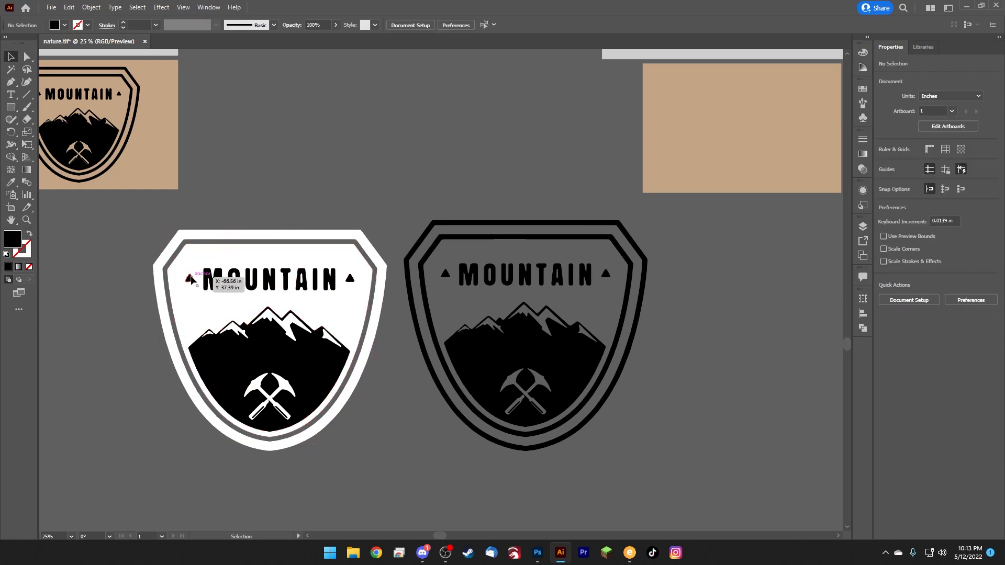
# Step: Select all artwork with the same black fill color as the letter U in the traced badge
pyautogui.click(235, 280)
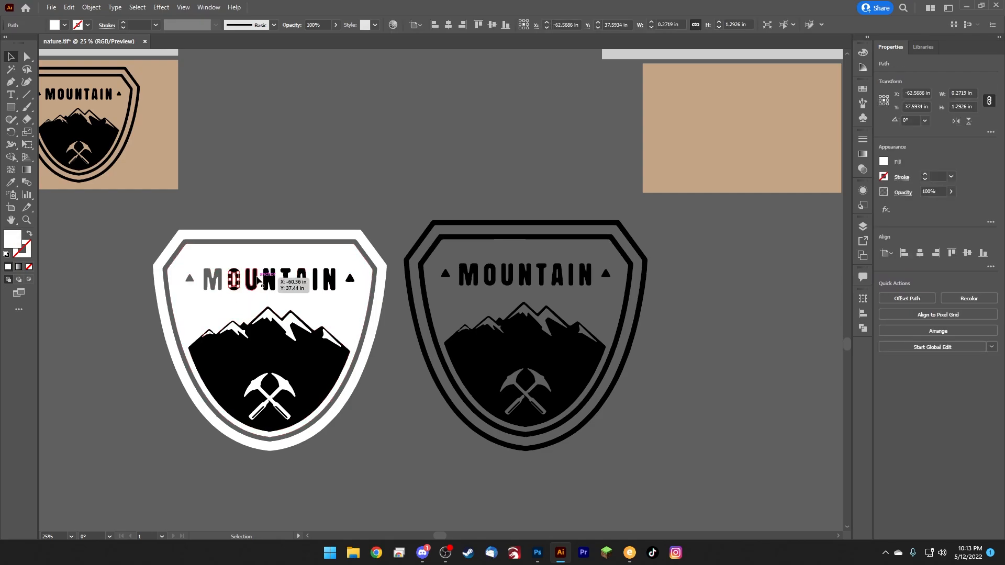
pyautogui.click(255, 280)
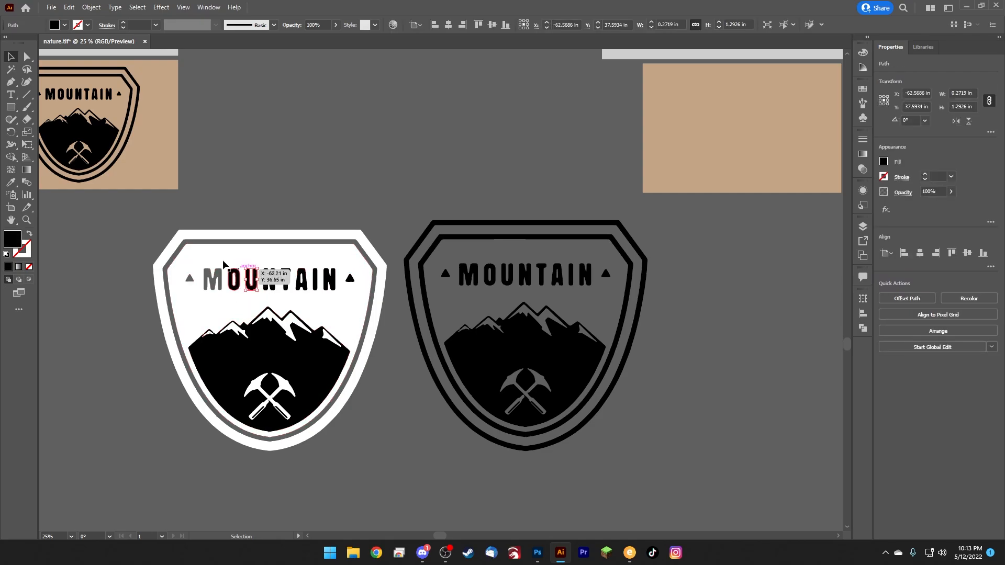
pyautogui.click(137, 7)
pyautogui.moveTo(168, 109)
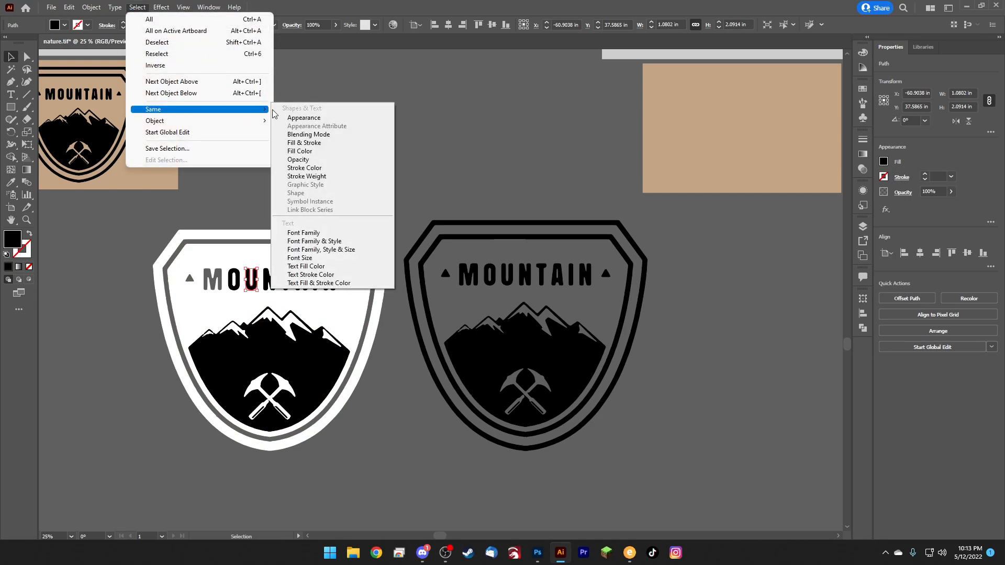
pyautogui.click(320, 150)
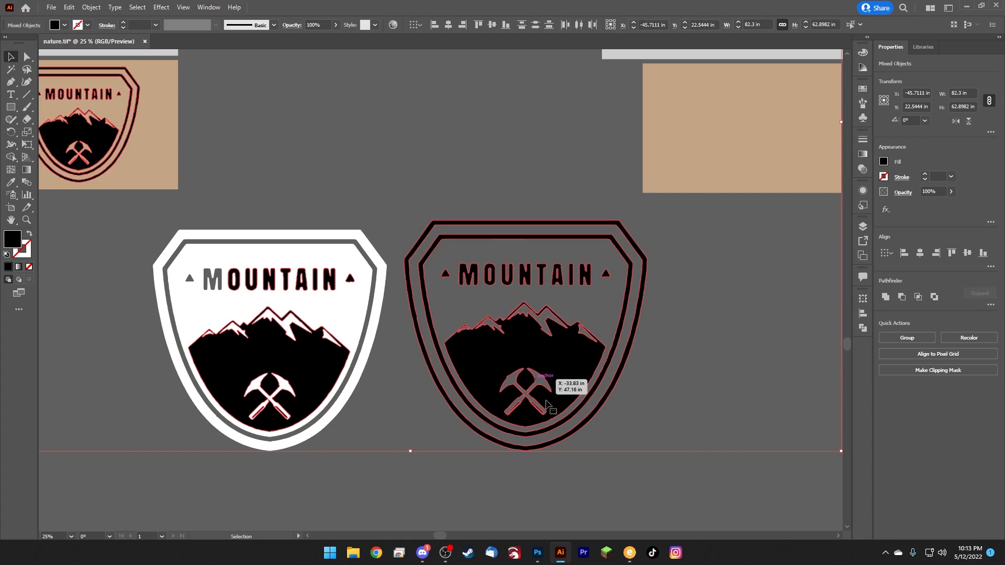
# Step: Exclude the black panels, the positive Nature Explorer badges and the untraced Mountain badges from the black-fill selection
pyautogui.press('a')
pyautogui.hotkey('ctrl', '-')
pyautogui.hotkey('ctrl', '-')
pyautogui.hotkey('ctrl', '-')
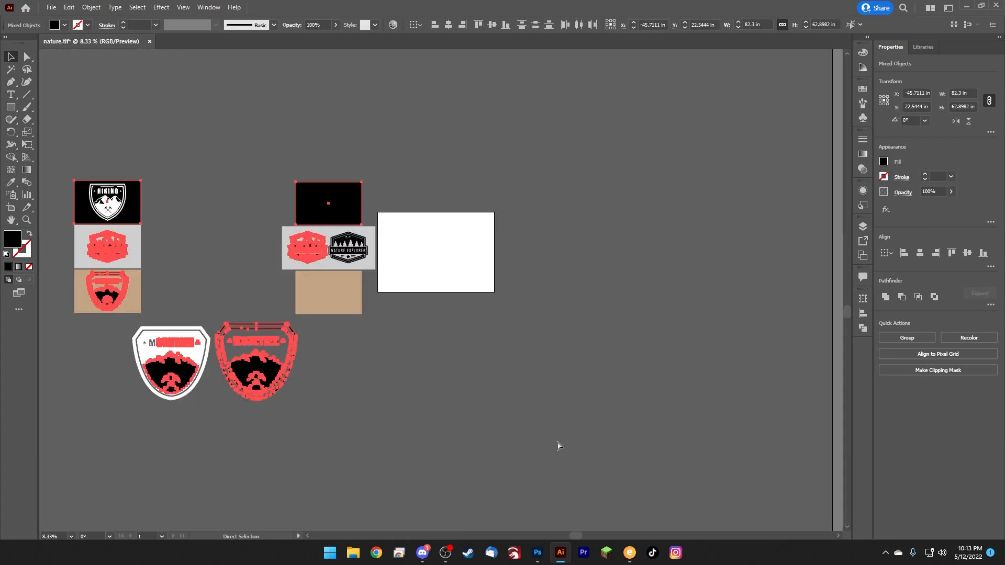
pyautogui.hotkey('ctrl', '+')
pyautogui.press('v')
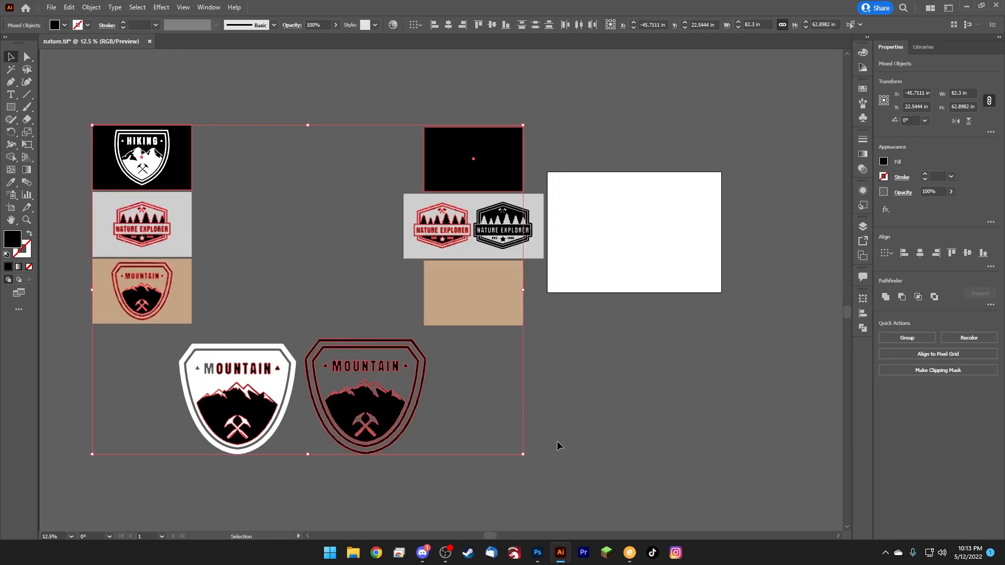
pyautogui.keyDown('shift'); pyautogui.click(304, 338); pyautogui.keyUp('shift')
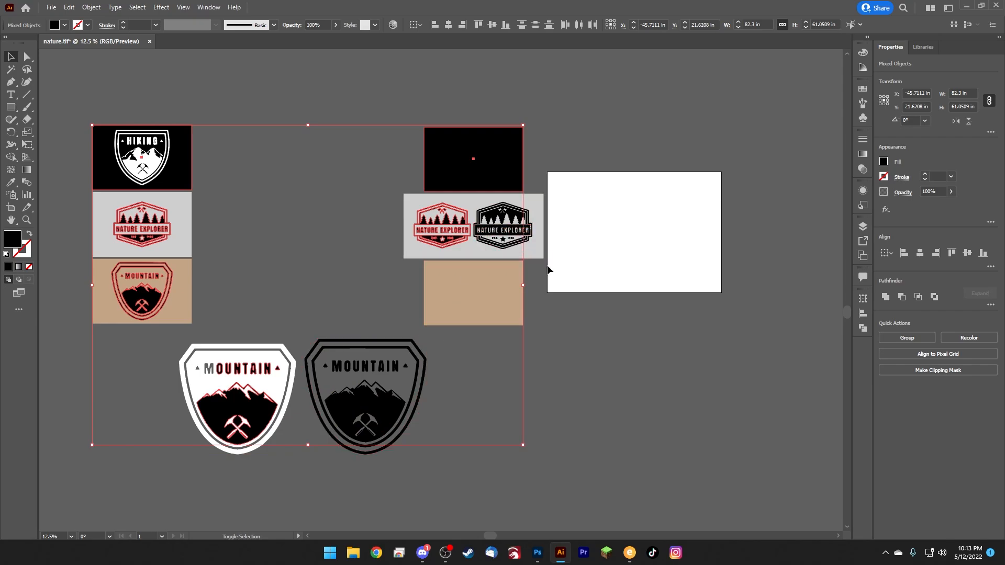
pyautogui.keyDown('shift'); pyautogui.click(463, 246); pyautogui.keyUp('shift')
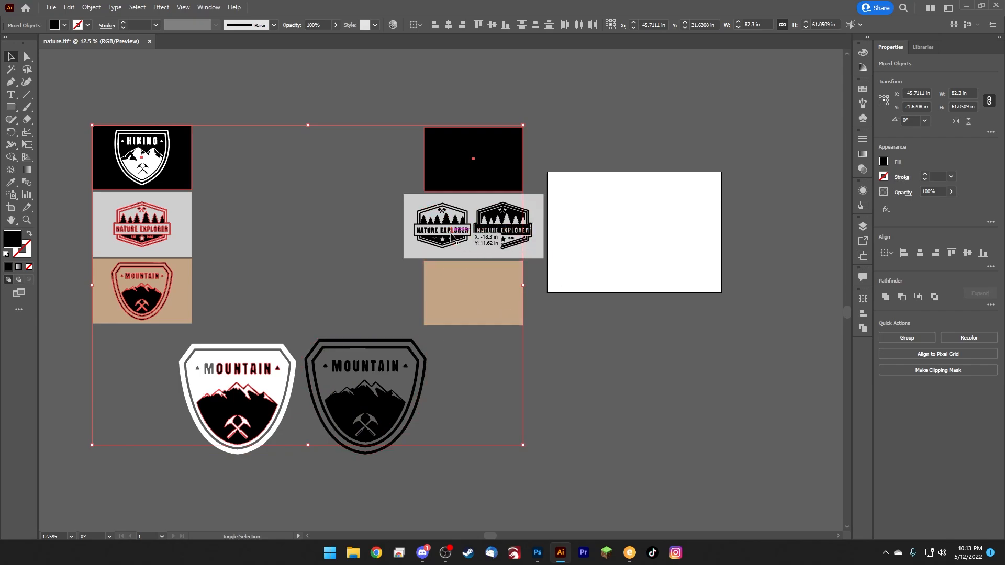
pyautogui.keyDown('shift'); pyautogui.click(473, 163); pyautogui.keyUp('shift')
pyautogui.keyDown('shift'); pyautogui.click(177, 176); pyautogui.keyUp('shift')
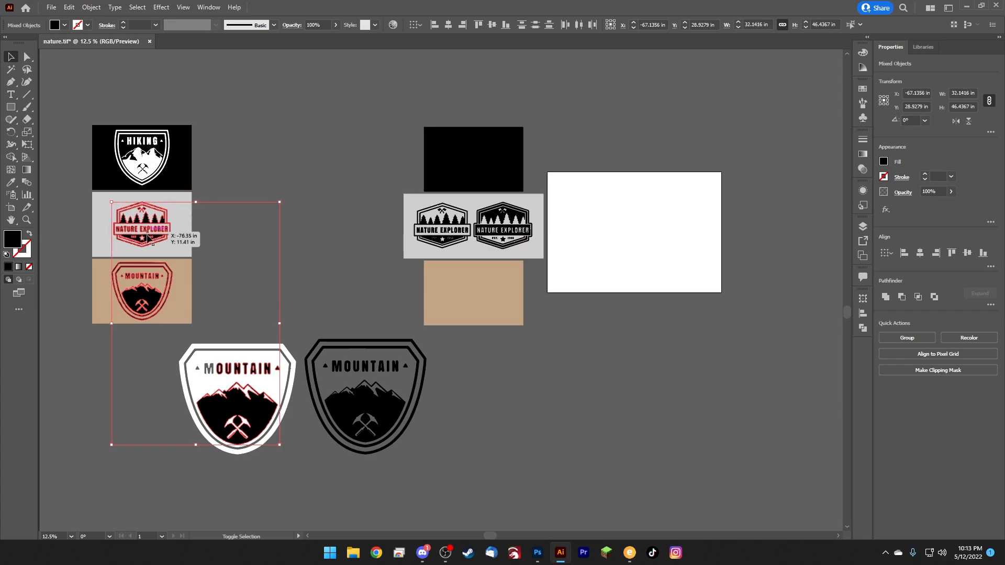
pyautogui.keyDown('shift'); pyautogui.click(148, 234); pyautogui.keyUp('shift')
pyautogui.keyDown('shift'); pyautogui.click(148, 276); pyautogui.keyUp('shift')
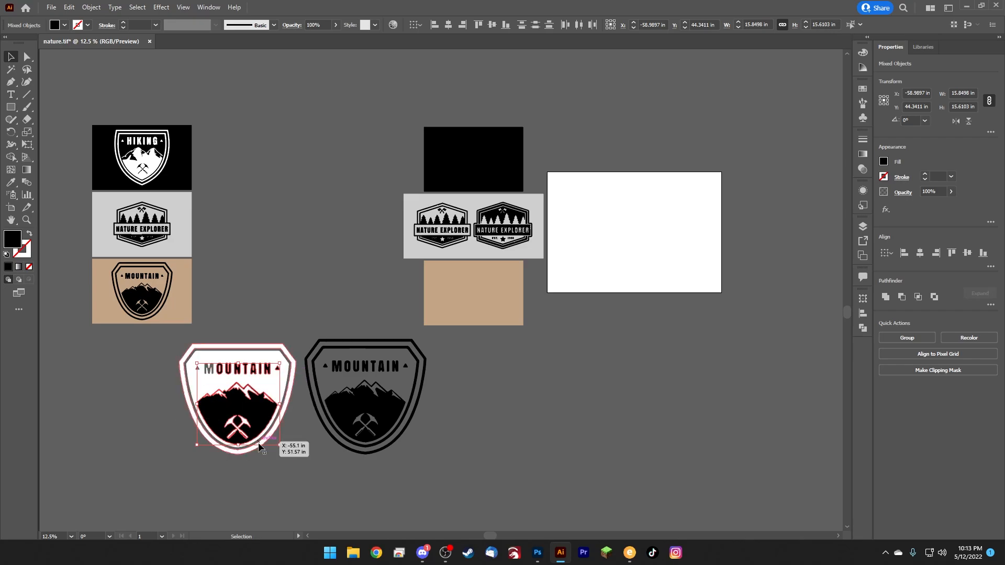
# Step: Delete the selected black pieces of the traced Mountain badge, keeping only its white shapes
pyautogui.click(262, 482)
pyautogui.moveTo(185, 495); pyautogui.dragTo(338, 326)
pyautogui.hotkey('ctrl', '=')
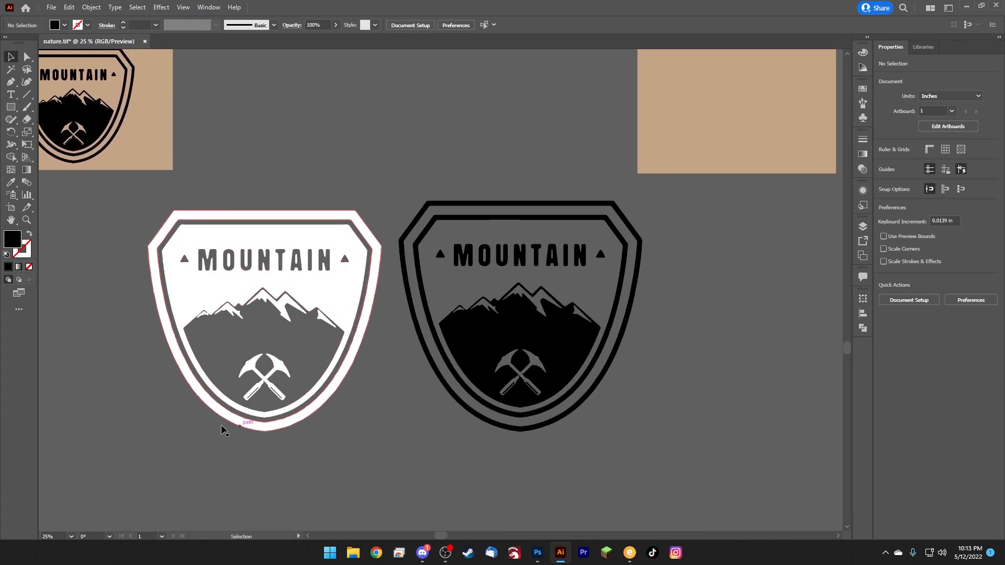
# Step: Select all remaining white shapes of the traced Mountain badge and change their fill to black
pyautogui.moveTo(295, 201); pyautogui.dragTo(242, 143)
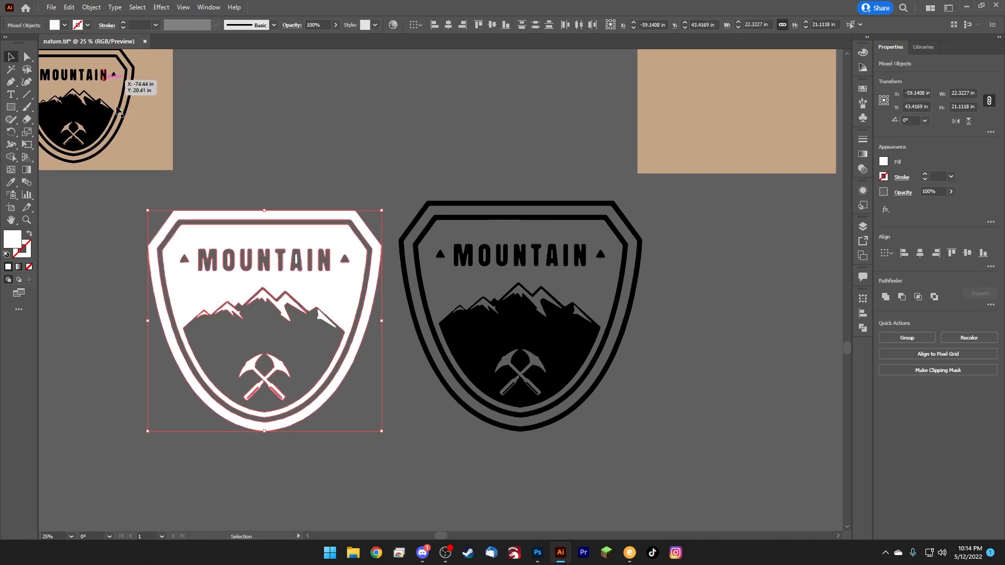
pyautogui.click(121, 206)
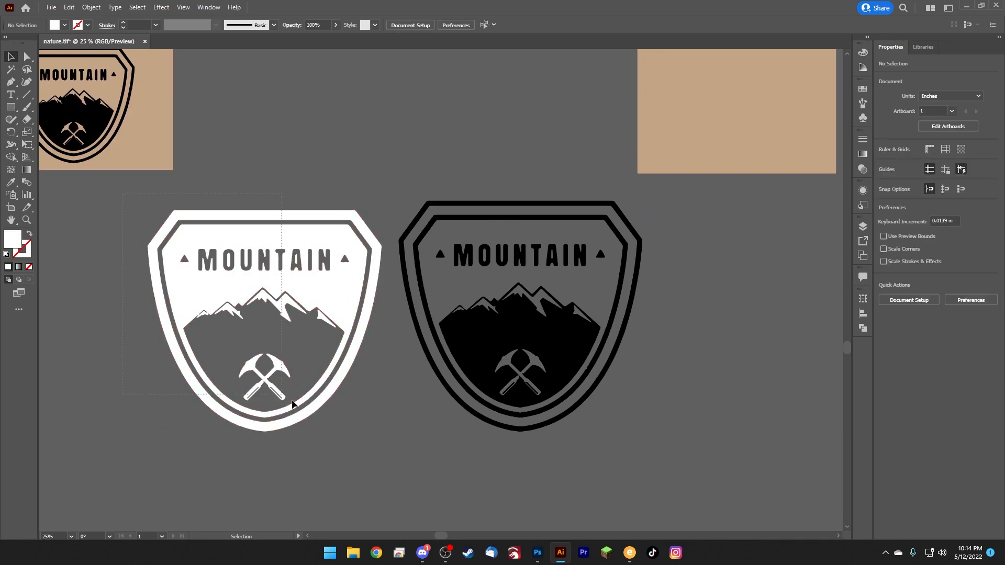
pyautogui.moveTo(383, 454); pyautogui.dragTo(391, 457)
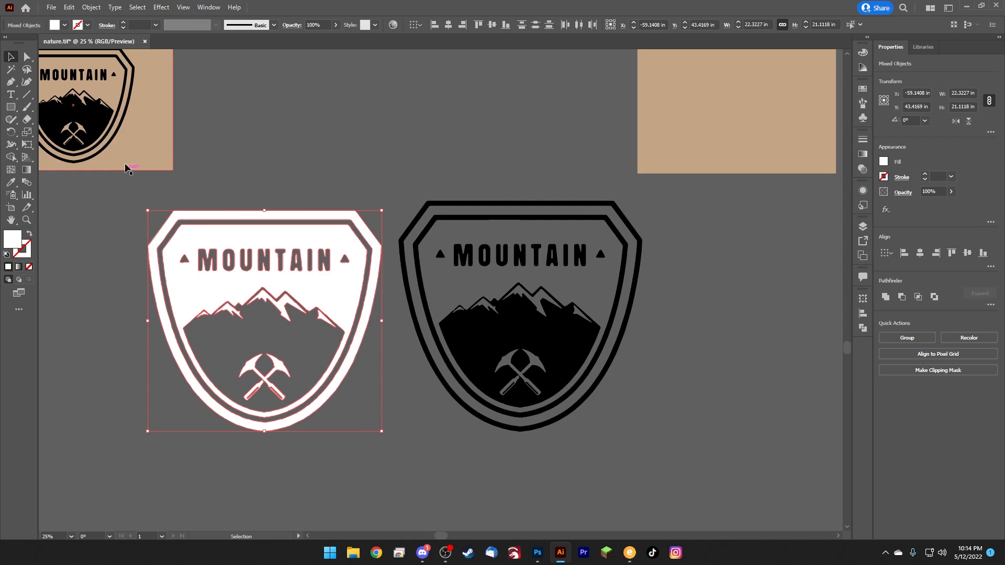
pyautogui.click(65, 26)
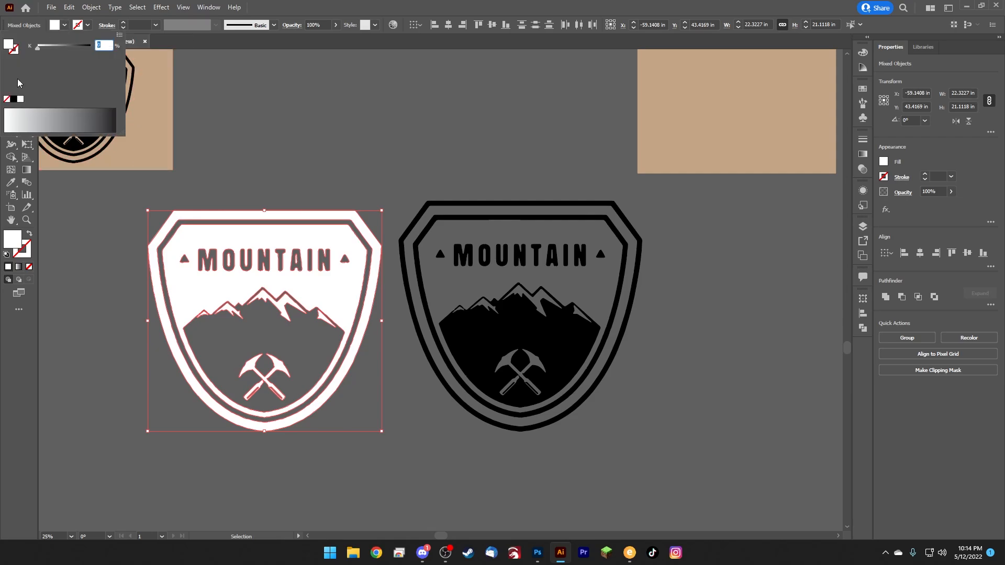
pyautogui.click(13, 100)
pyautogui.click(341, 162)
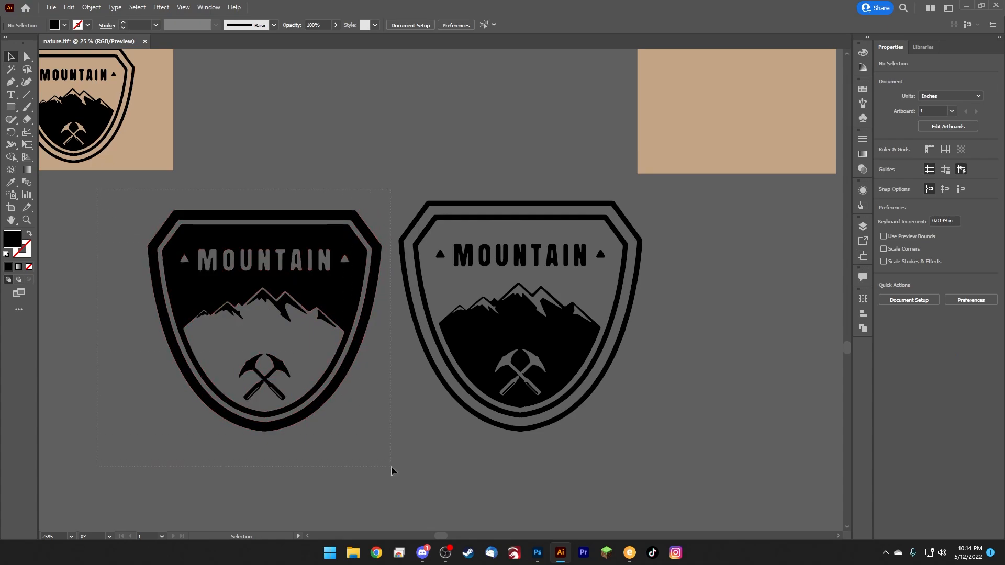
# Step: Move the whole negative Mountain badge slightly up and closer to the positive Mountain badge
pyautogui.moveTo(394, 471); pyautogui.dragTo(394, 471)
pyautogui.moveTo(328, 309); pyautogui.dragTo(334, 302)
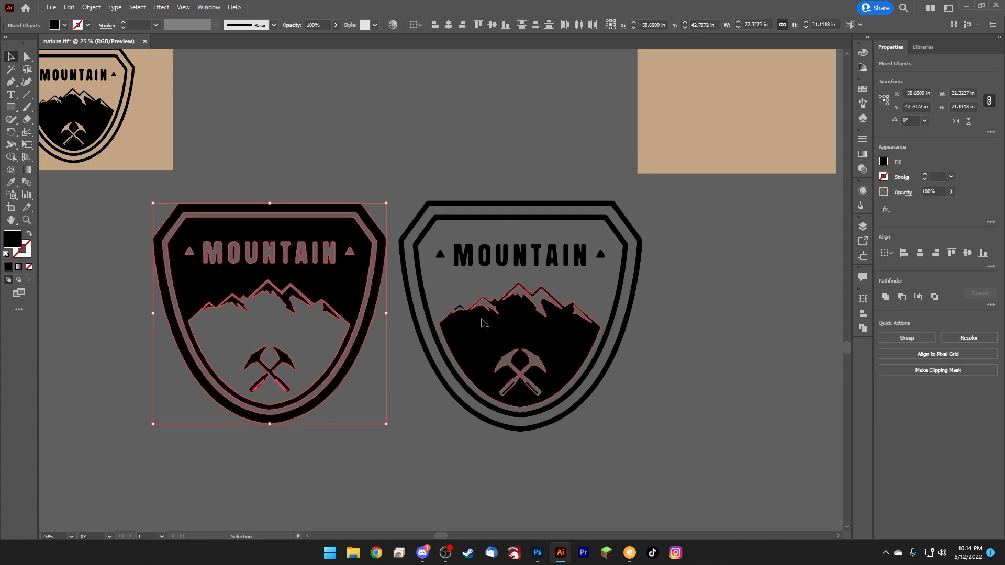
pyautogui.click(439, 426)
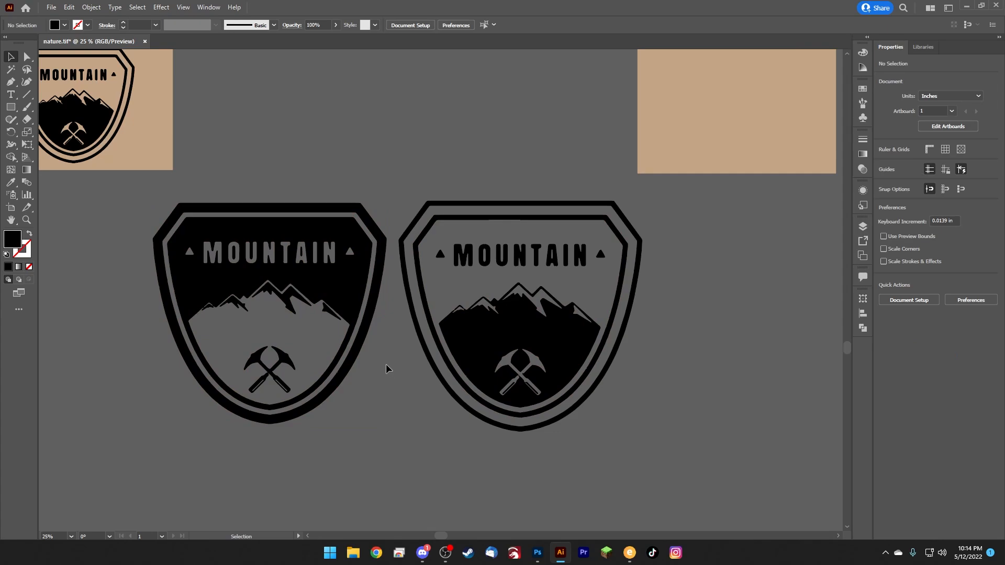
# Step: Try the negative Nature Explorer badge without its outer border by deleting that outline, and undo the deletion
pyautogui.moveTo(613, 164); pyautogui.dragTo(363, 406)
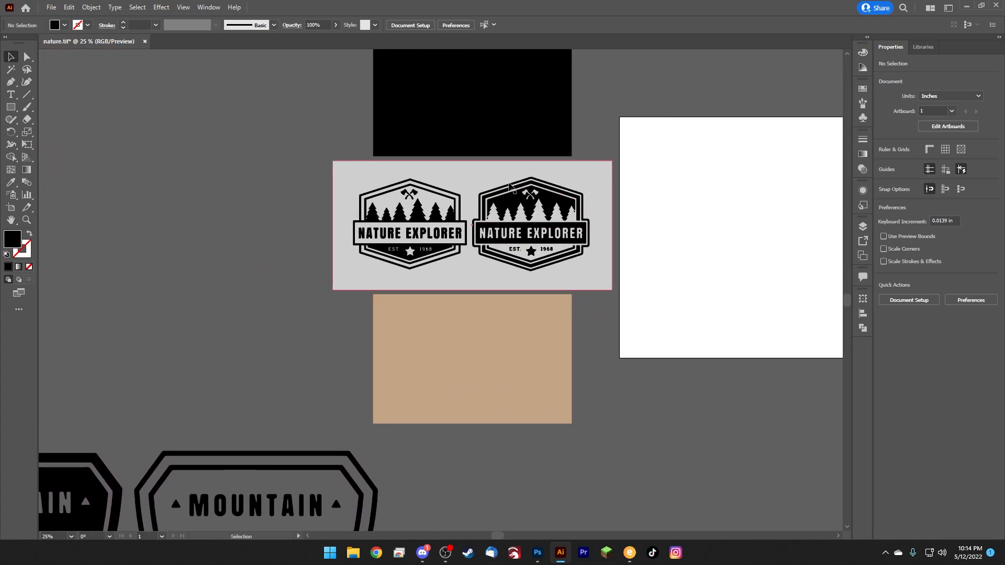
pyautogui.click(590, 224)
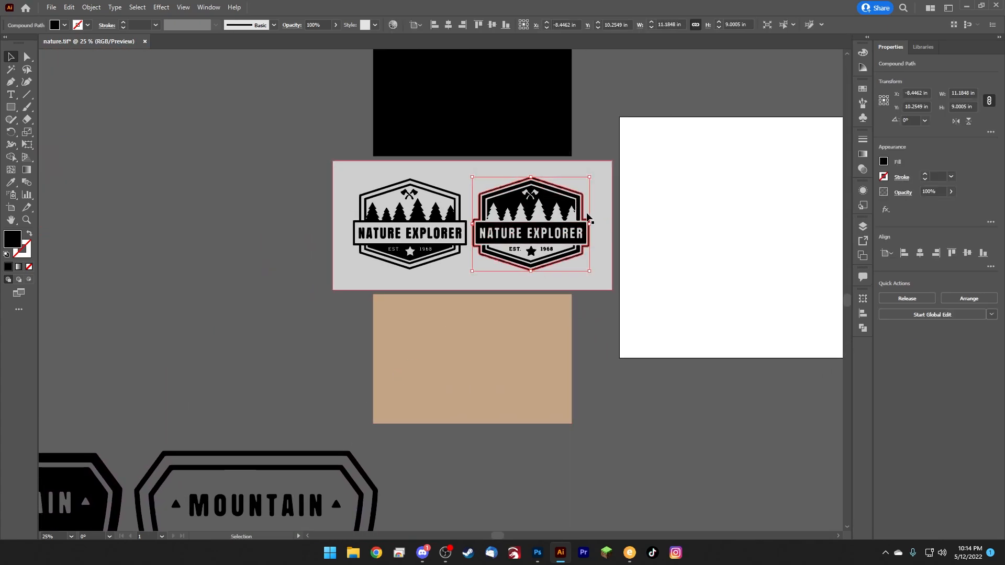
pyautogui.press('Delete')
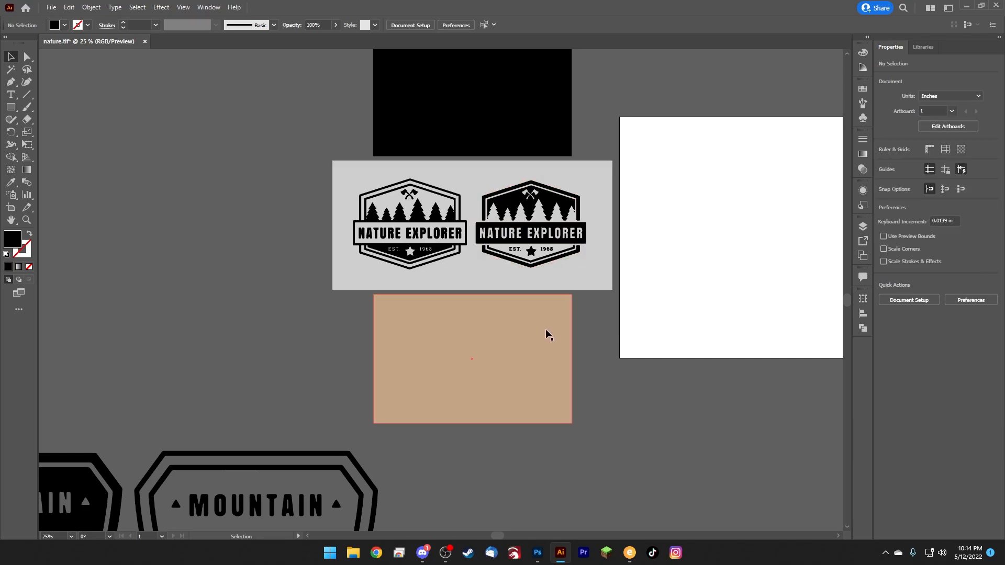
pyautogui.hotkey('ctrl', 'z')
pyautogui.click(220, 361)
# Step: Select the negative and positive Mountain badges together and group them
pyautogui.moveTo(200, 358); pyautogui.dragTo(469, 103)
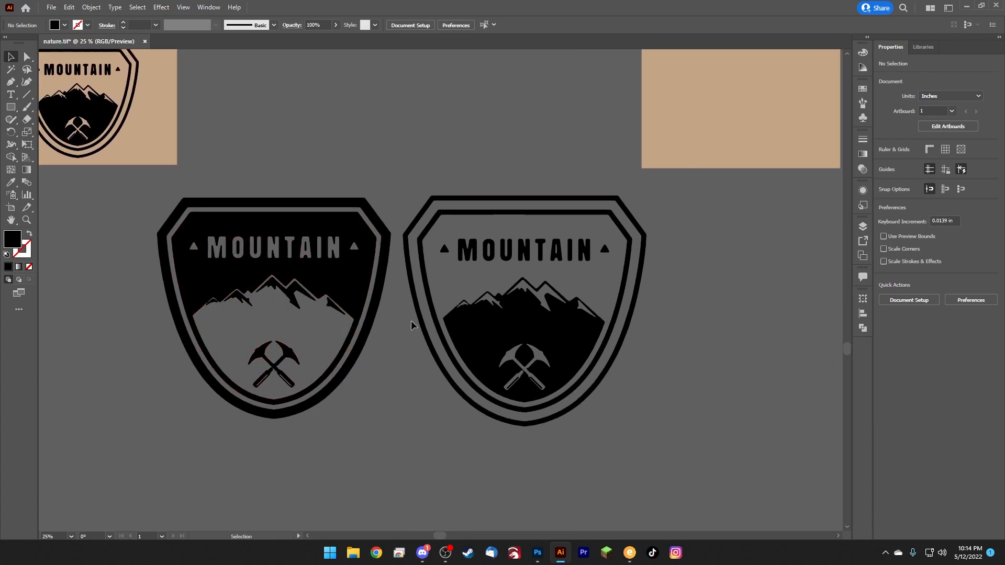
pyautogui.moveTo(635, 80); pyautogui.dragTo(404, 325)
pyautogui.moveTo(256, 489); pyautogui.dragTo(511, 226)
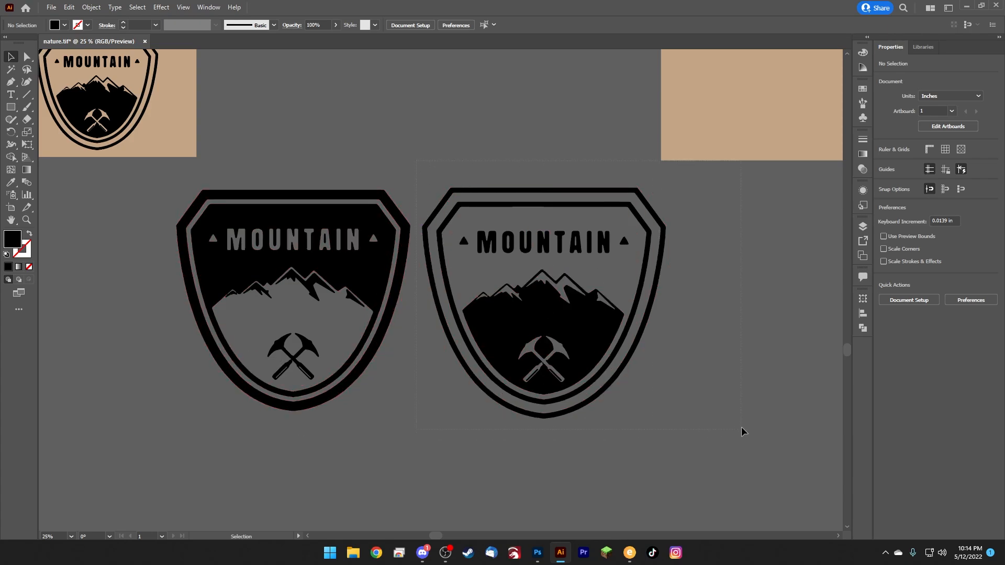
pyautogui.moveTo(743, 432); pyautogui.dragTo(172, 172)
pyautogui.hotkey('ctrl', 'g')
# Step: Scale the grouped Mountain badges down to about 18.2 in wide and place them centrally on the empty tan panel
pyautogui.moveTo(354, 272); pyautogui.dragTo(633, 160)
pyautogui.press('space')
pyautogui.moveTo(585, 183); pyautogui.dragTo(263, 370)
pyautogui.moveTo(135, 485); pyautogui.dragTo(426, 354)
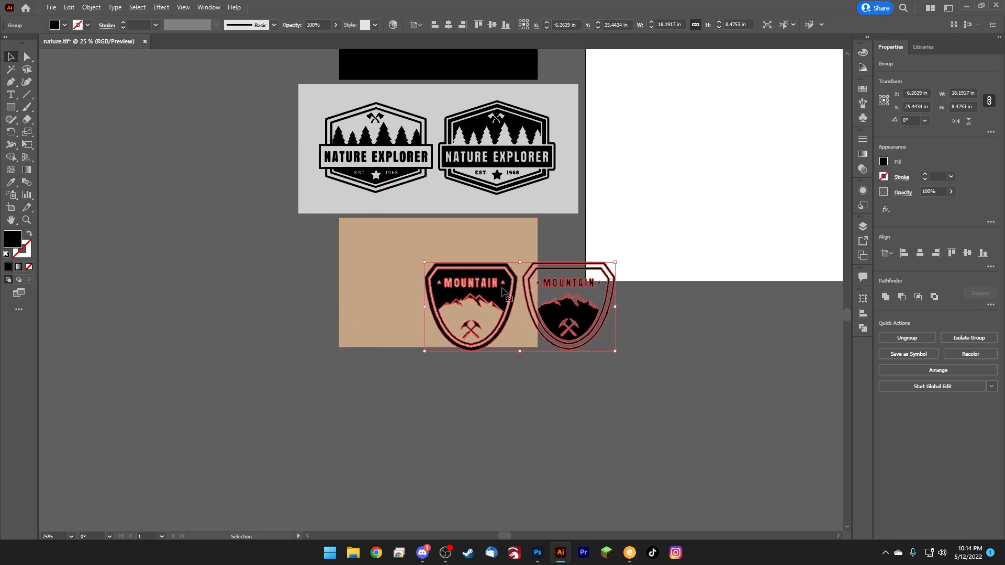
pyautogui.moveTo(495, 300); pyautogui.dragTo(415, 280)
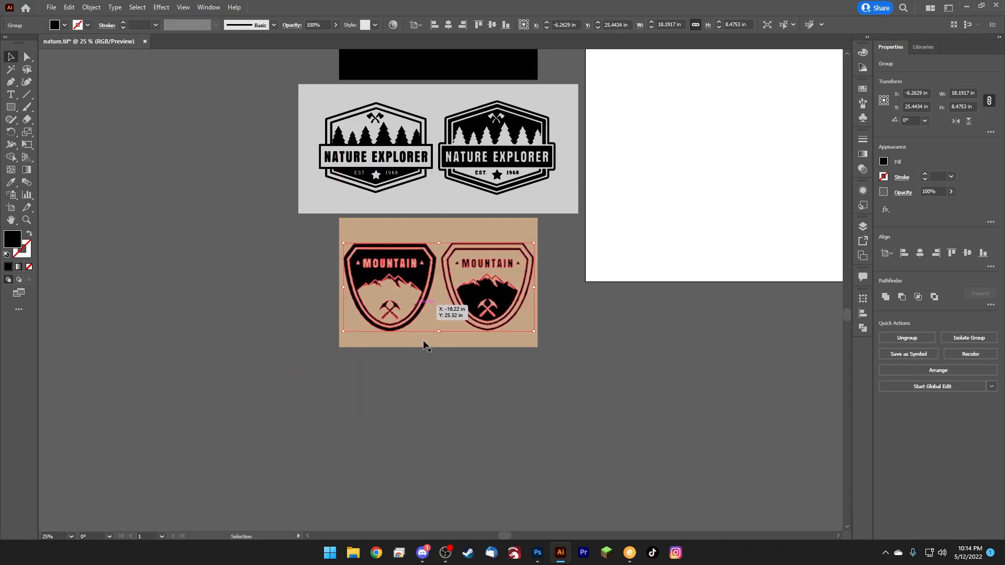
# Step: Widen the tan panel equally on both sides to about the width of the grey Nature Explorer panel
pyautogui.click(406, 349)
pyautogui.click(363, 333)
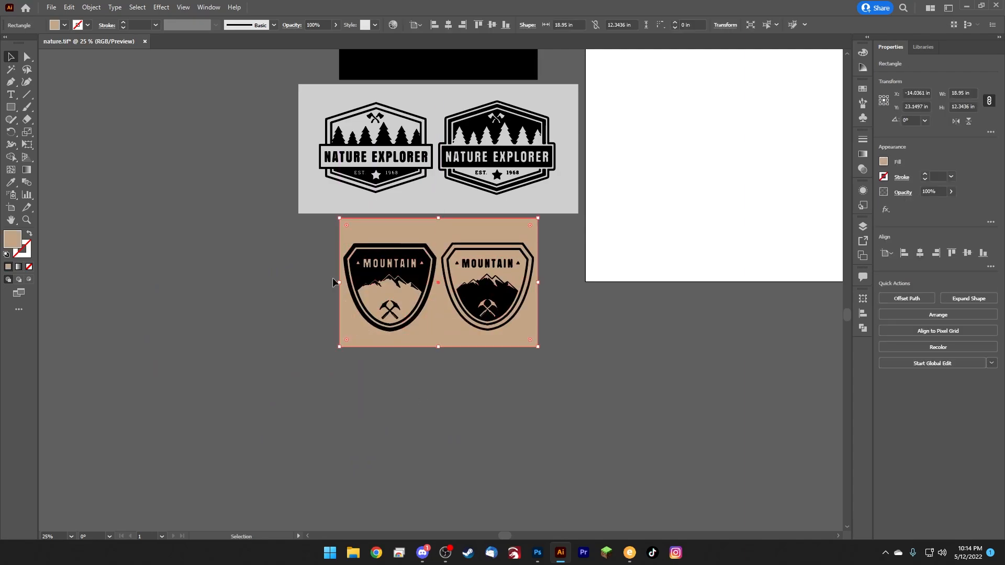
pyautogui.moveTo(339, 281); pyautogui.dragTo(301, 282)
pyautogui.click(437, 441)
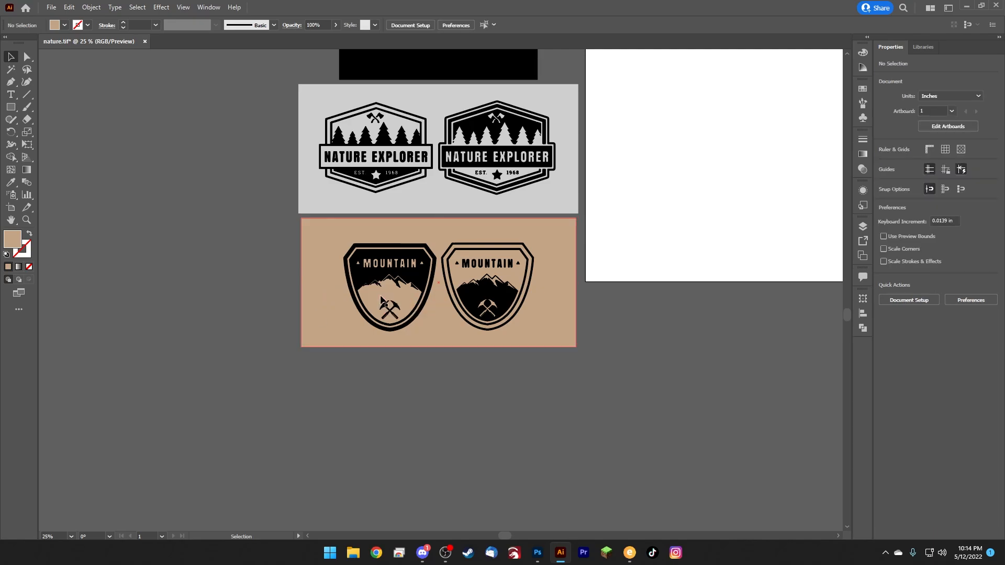
# Step: Enlarge the grouped Mountain badges proportionally about their center to nearly fill the height of the tan panel
pyautogui.click(375, 270)
pyautogui.moveTo(344, 243); pyautogui.dragTo(317, 231)
pyautogui.click(422, 366)
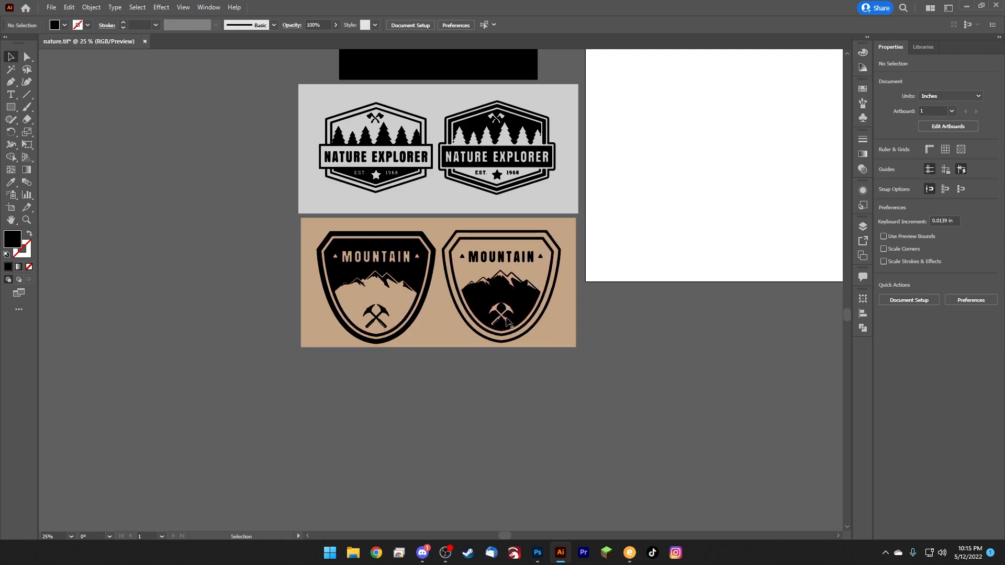
pyautogui.press('space')
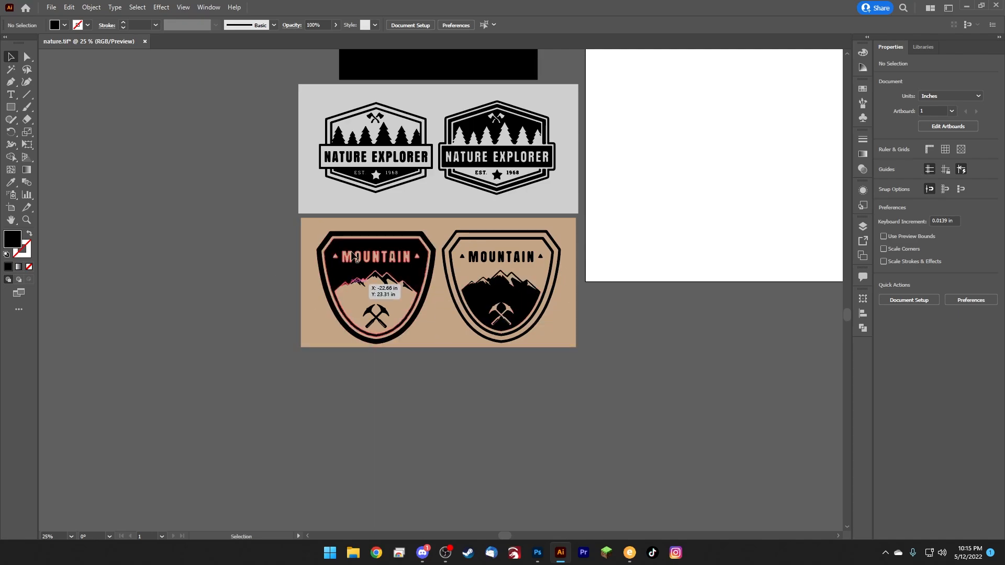
pyautogui.click(378, 149)
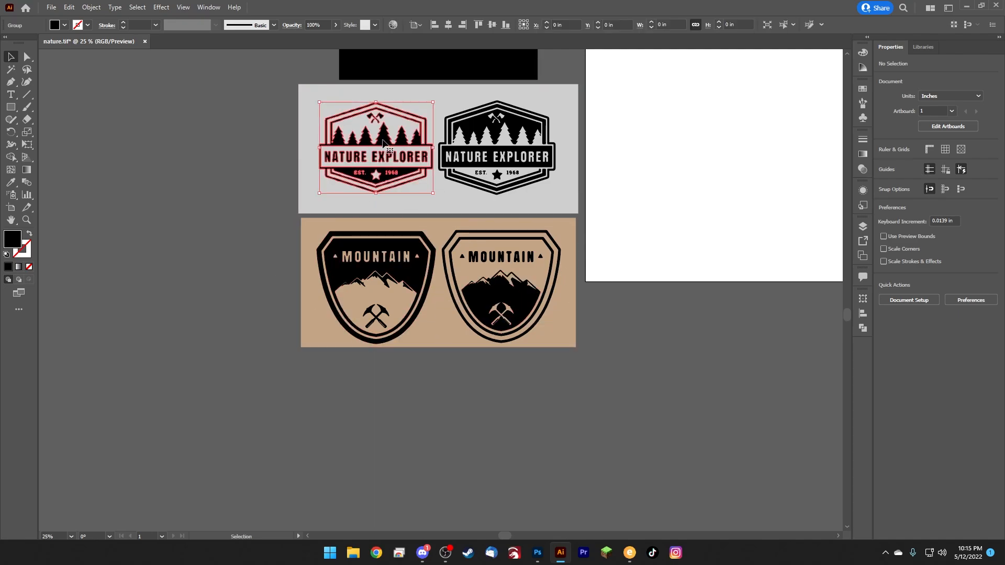
pyautogui.click(471, 145)
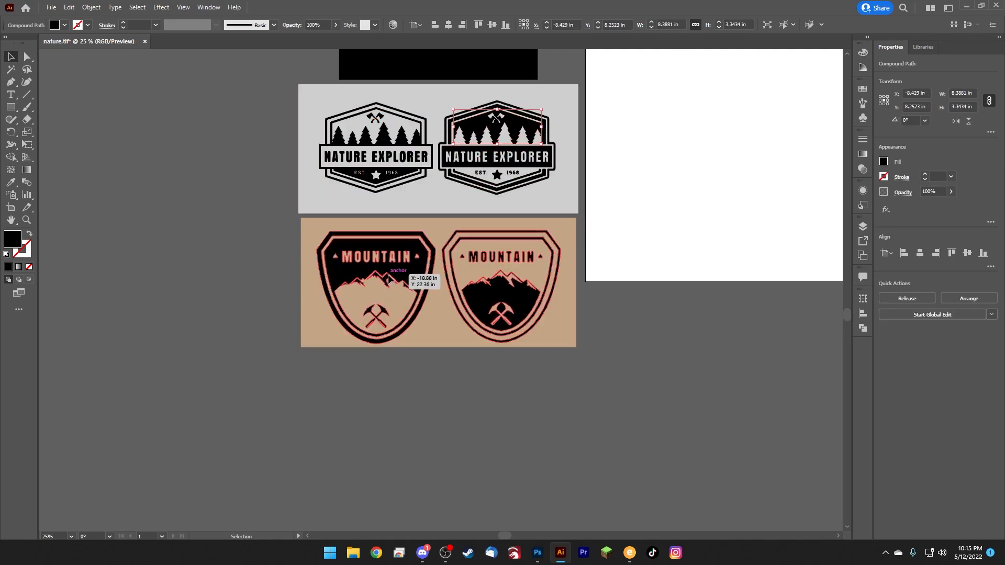
pyautogui.click(477, 293)
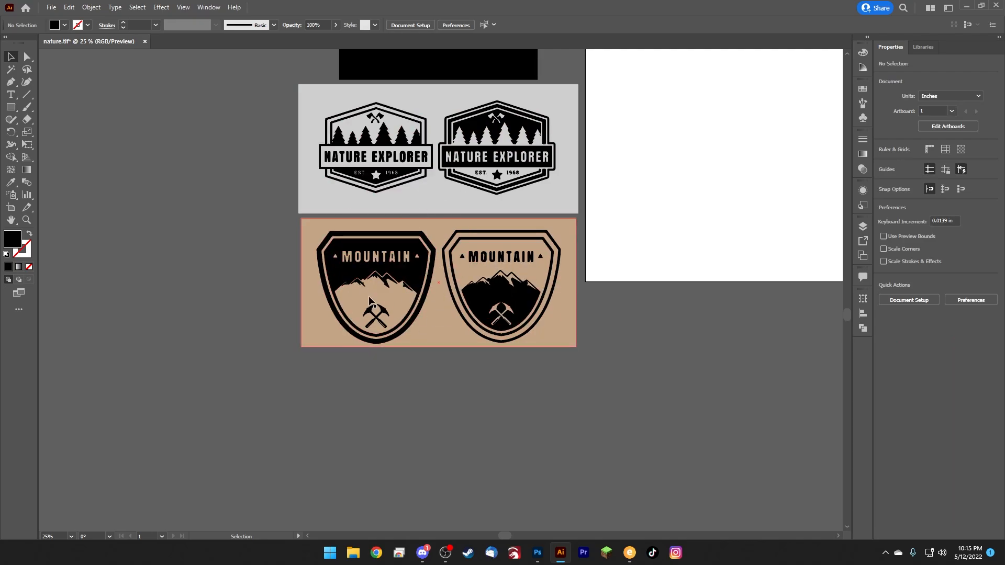
# Step: Select the white Hiking badge on the original black panel
pyautogui.moveTo(189, 219); pyautogui.dragTo(512, 350)
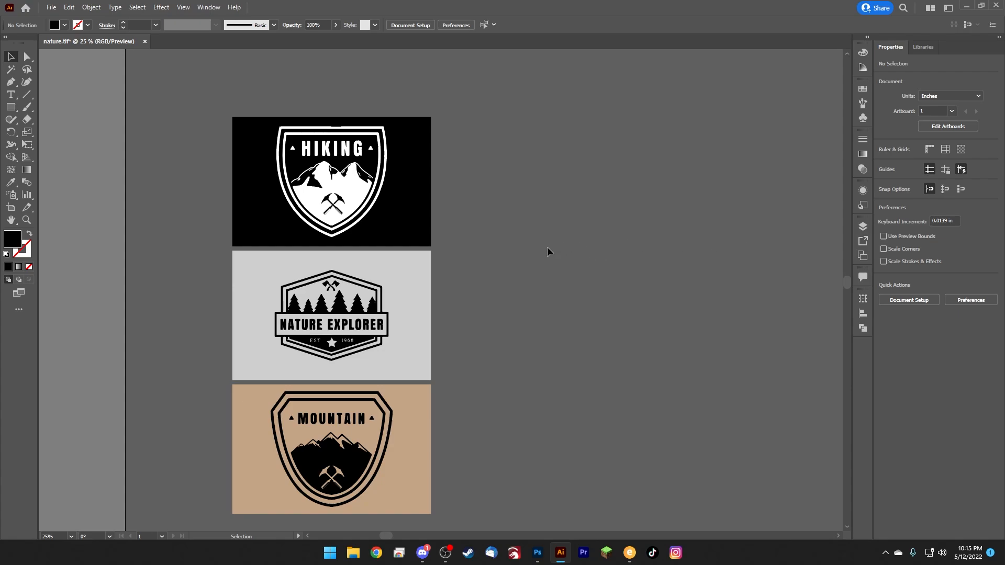
pyautogui.click(345, 194)
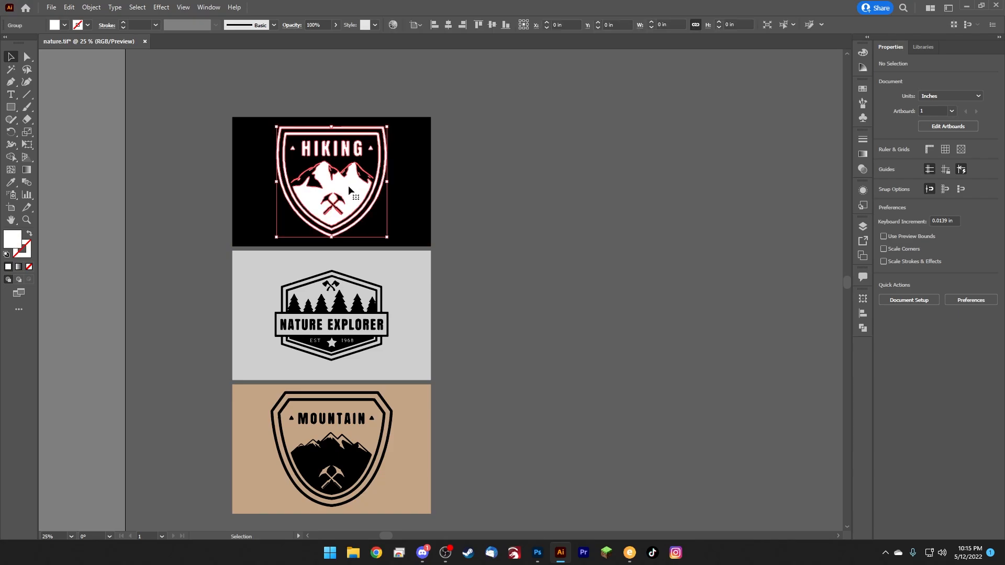
# Step: Make two copies of the white HIKING badge and space them out in the empty area beside its black background
pyautogui.moveTo(348, 189); pyautogui.dragTo(547, 191)
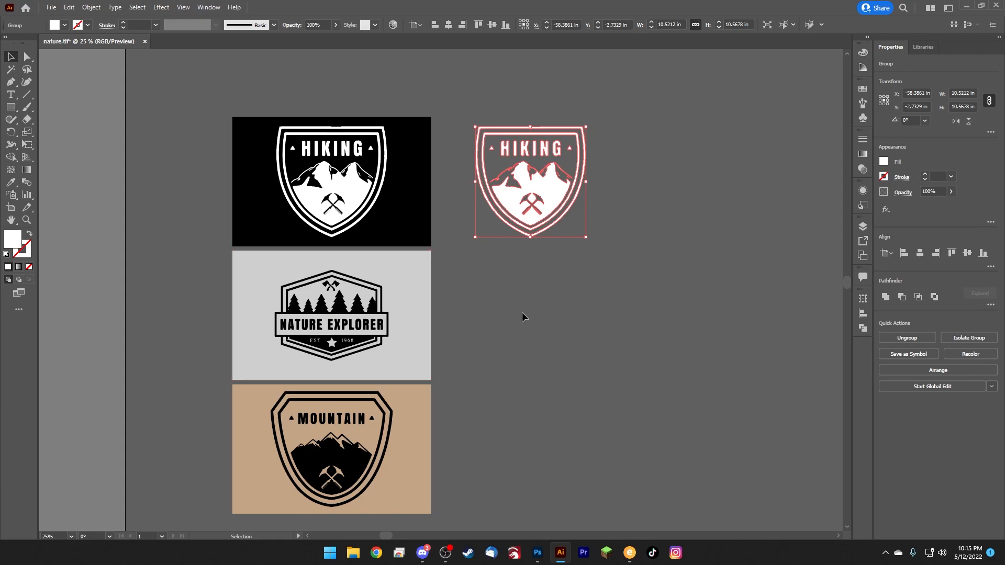
pyautogui.moveTo(556, 194); pyautogui.dragTo(679, 195)
pyautogui.moveTo(727, 222); pyautogui.dragTo(537, 255)
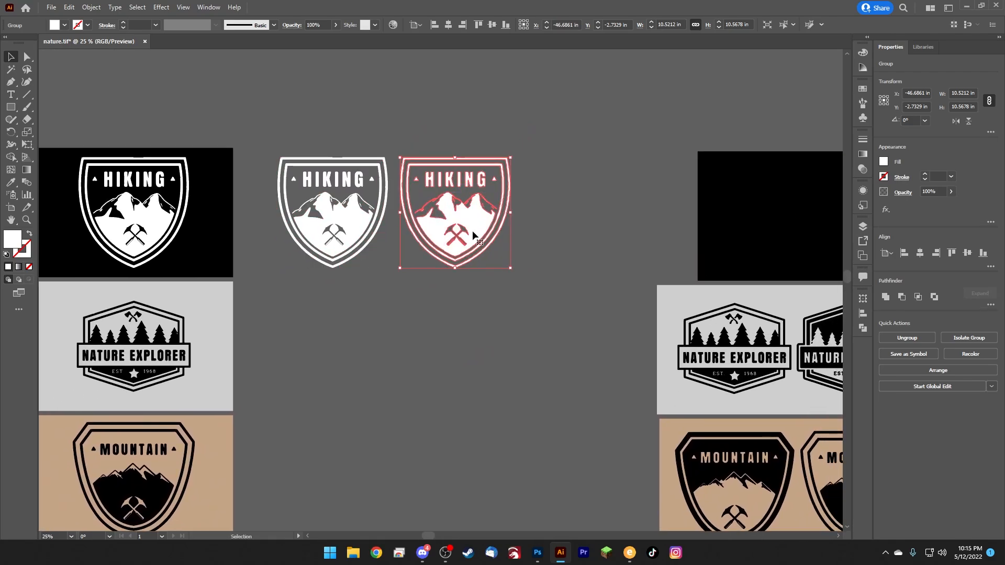
pyautogui.moveTo(477, 236); pyautogui.dragTo(504, 228)
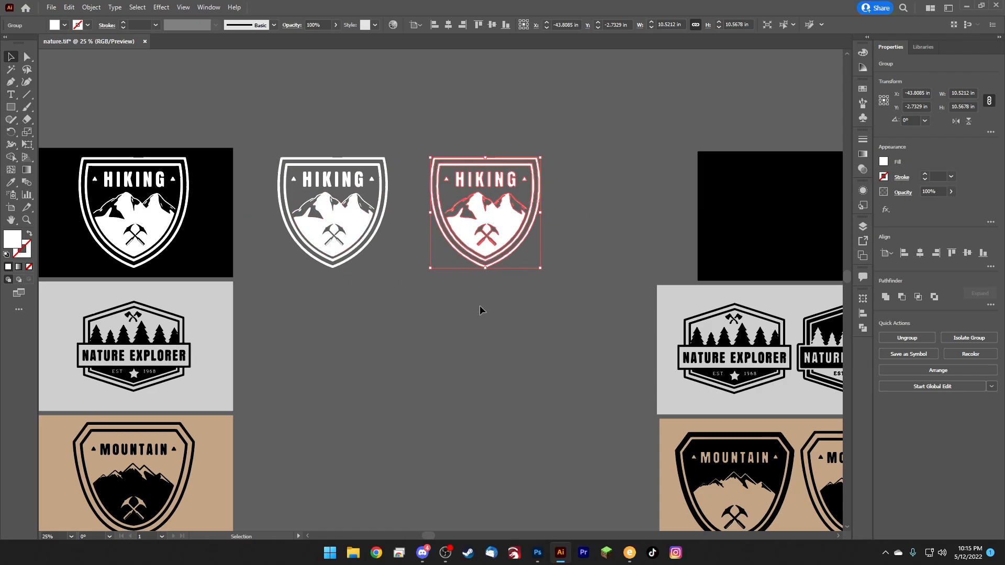
pyautogui.click(479, 326)
pyautogui.moveTo(413, 140); pyautogui.dragTo(574, 294)
pyautogui.moveTo(279, 141); pyautogui.dragTo(564, 305)
pyautogui.click(377, 344)
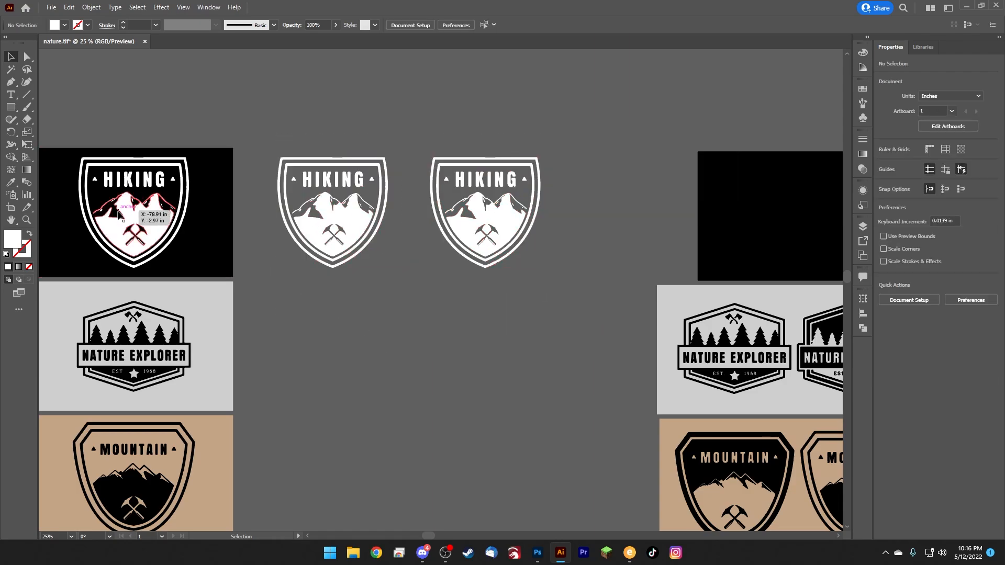
pyautogui.click(119, 214)
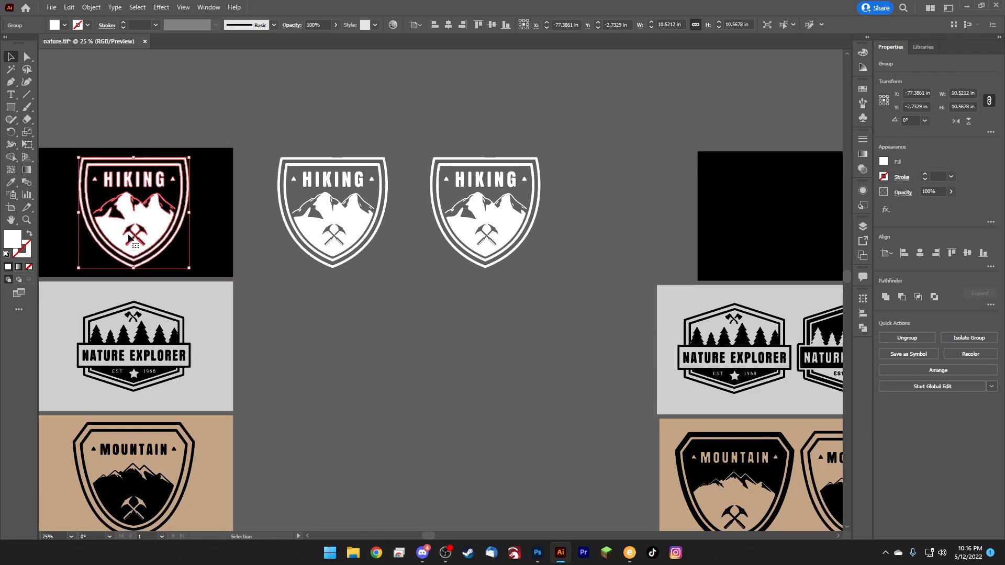
# Step: Change the fill of both HIKING badge copies to black
pyautogui.moveTo(259, 273); pyautogui.dragTo(577, 134)
pyautogui.keyDown('shift'); pyautogui.click(65, 25); pyautogui.keyUp('shift')
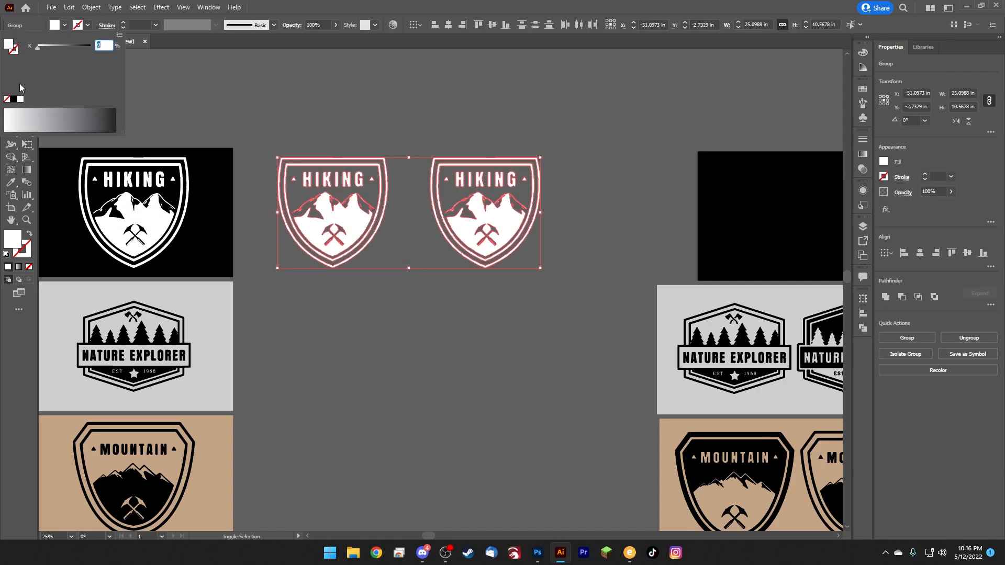
pyautogui.click(15, 101)
pyautogui.click(345, 111)
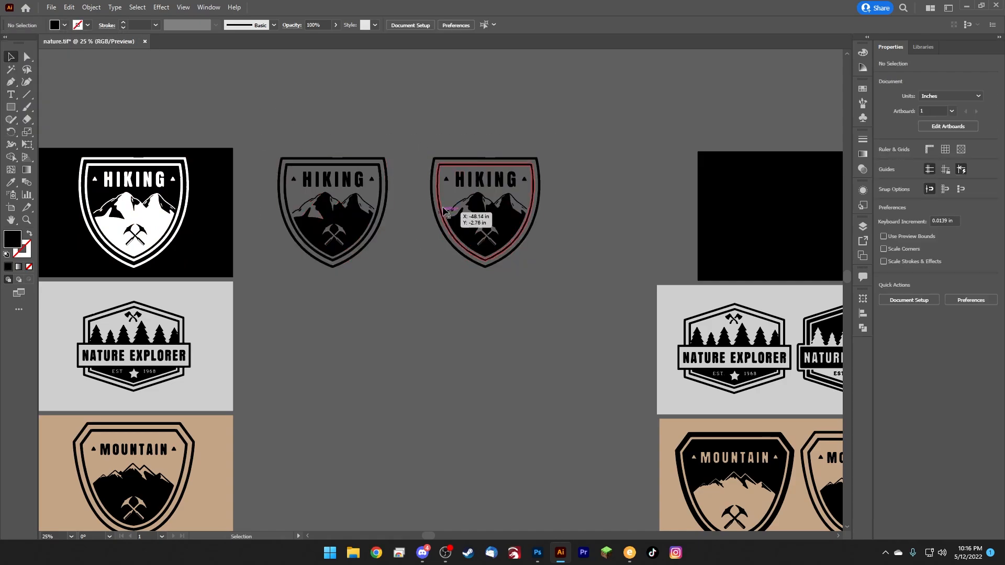
# Step: Add a 74 pt black stroke to the HIKING badge copy farthest from the original
pyautogui.moveTo(570, 269); pyautogui.dragTo(575, 291)
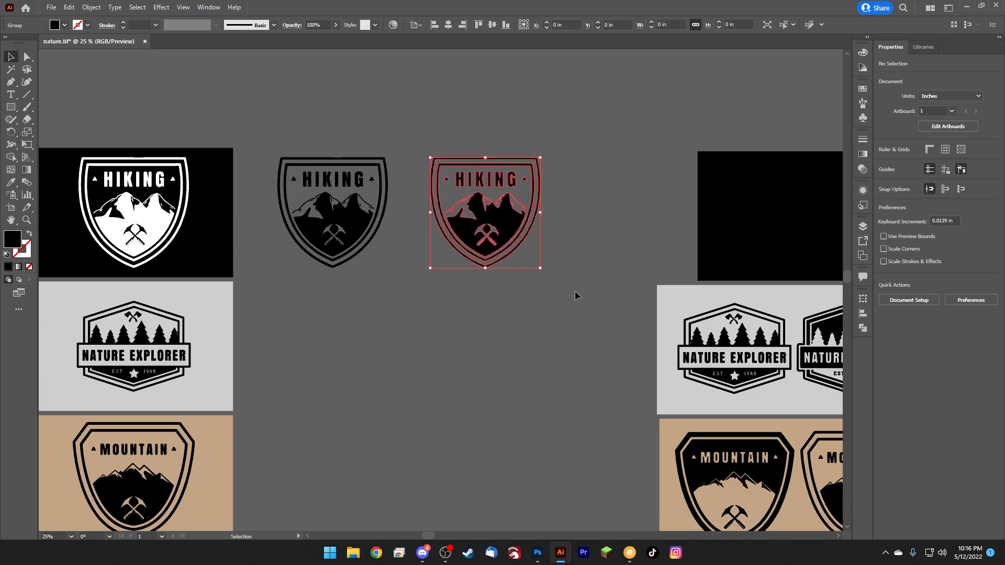
pyautogui.click(123, 24)
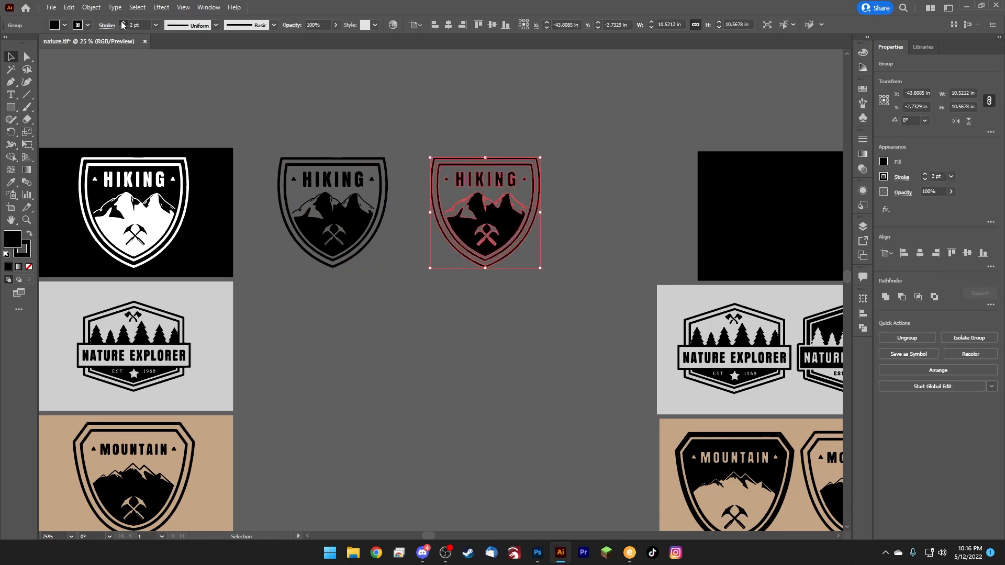
pyautogui.moveTo(123, 24); pyautogui.dragTo(124, 24)
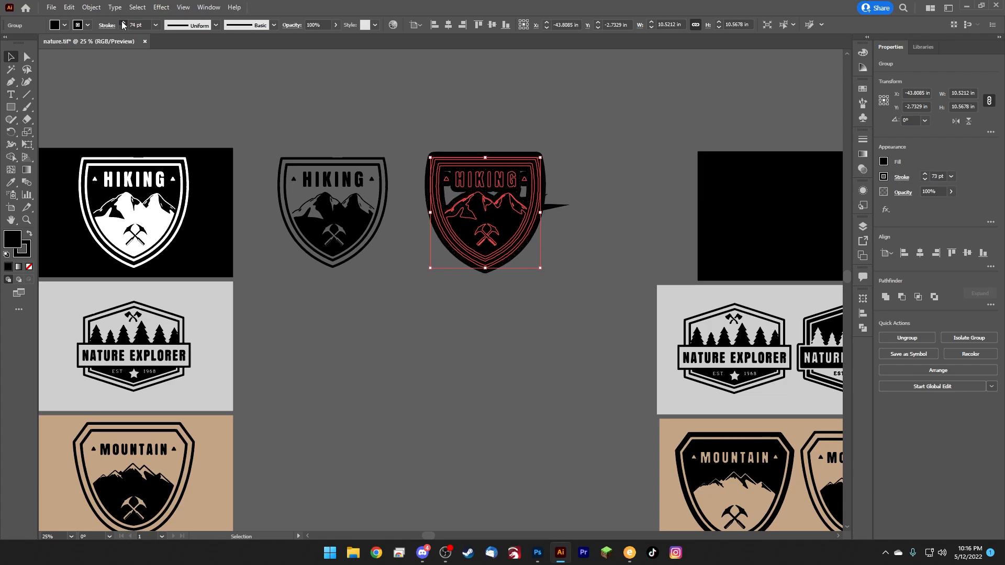
pyautogui.click(557, 233)
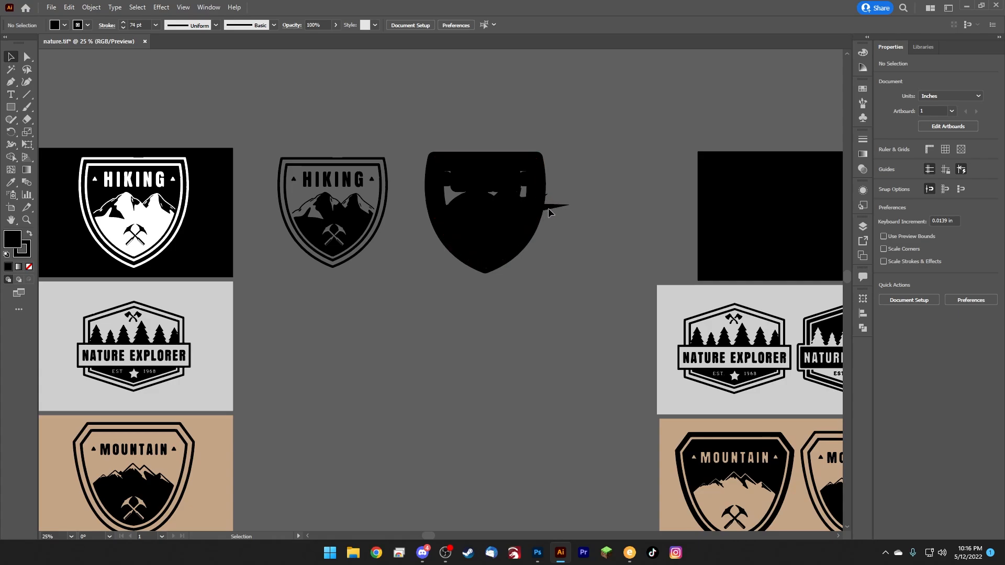
# Step: Set the thickly stroked badge copy's stroke corners to round join
pyautogui.moveTo(567, 288); pyautogui.dragTo(434, 164)
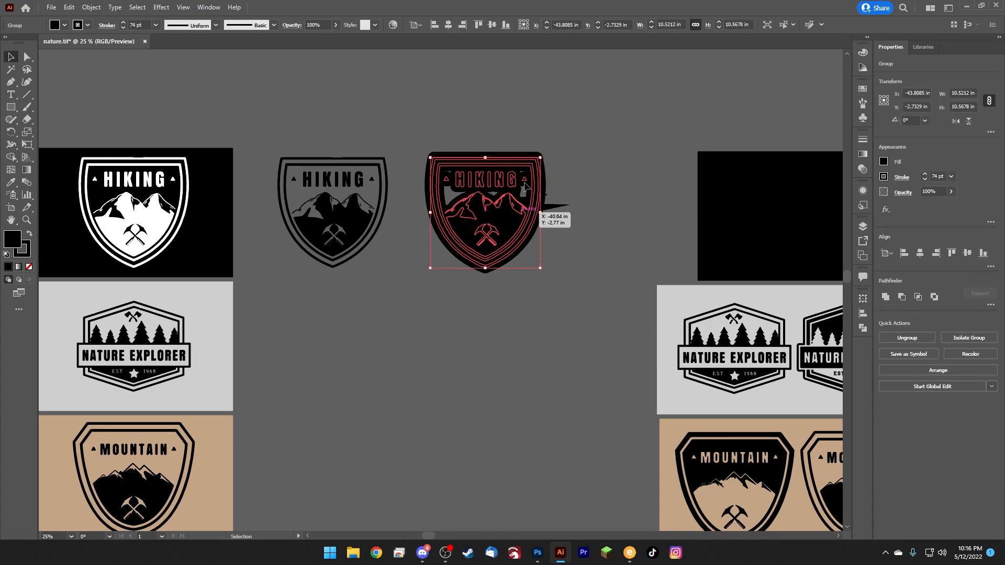
pyautogui.click(107, 26)
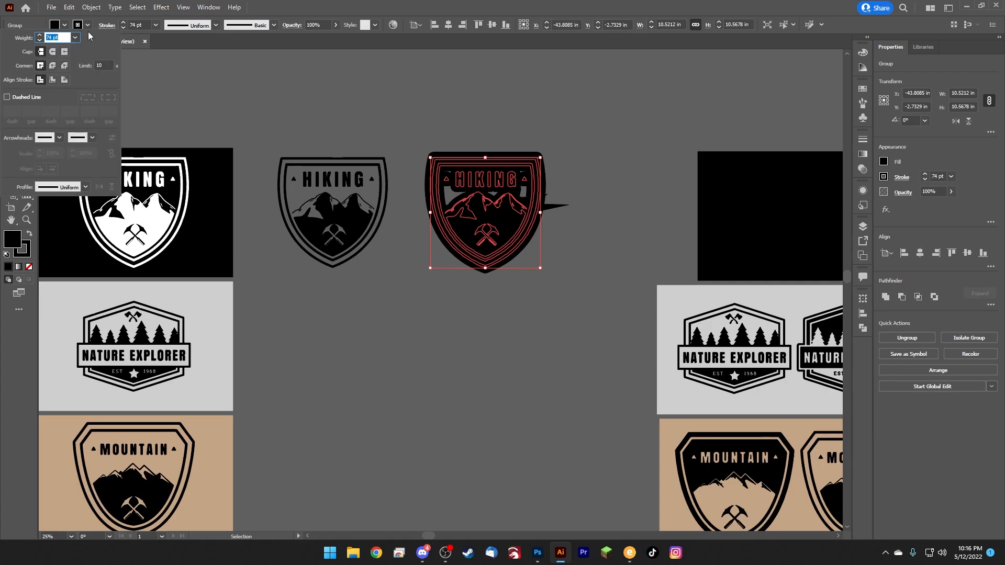
pyautogui.click(39, 69)
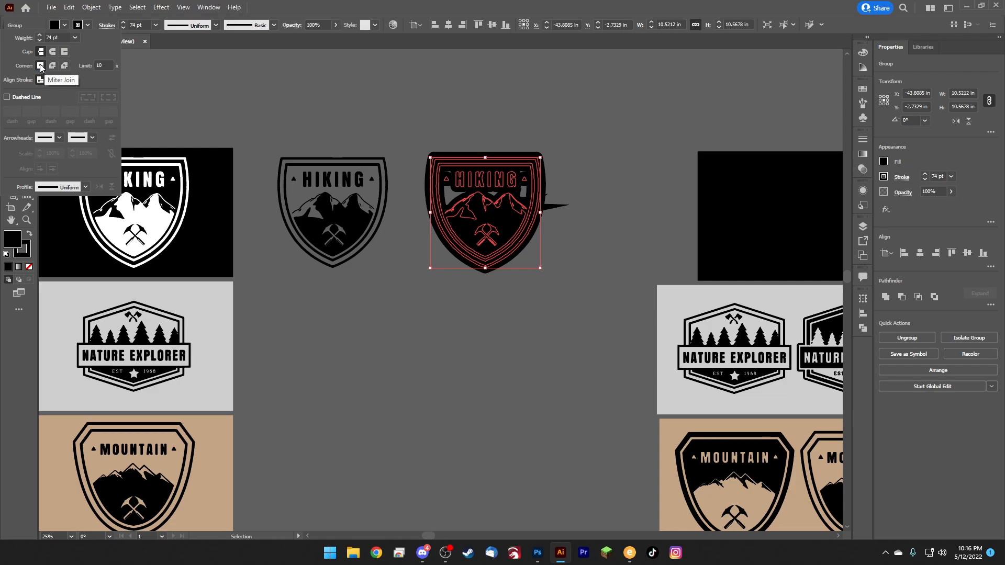
pyautogui.click(52, 66)
pyautogui.click(61, 21)
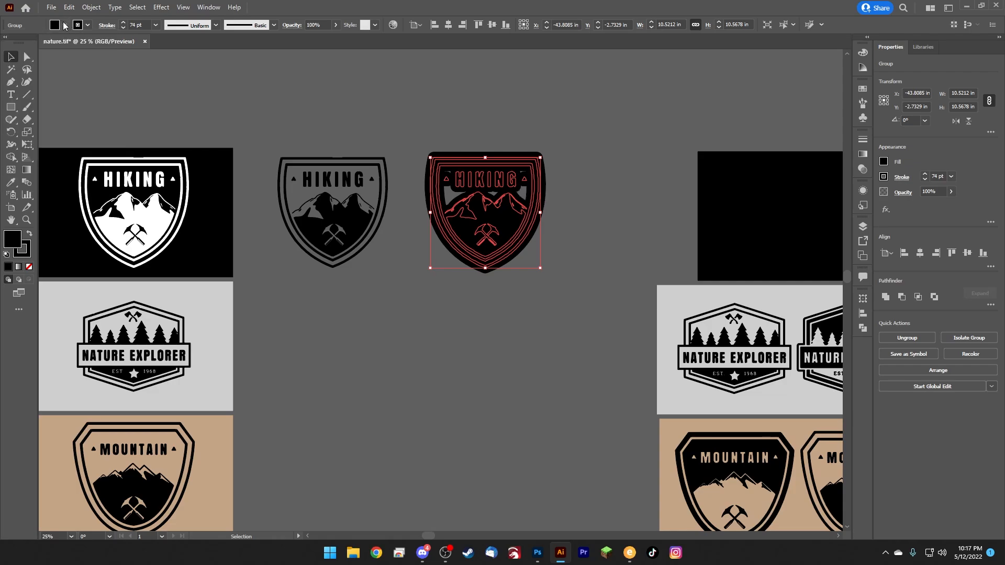
pyautogui.click(91, 8)
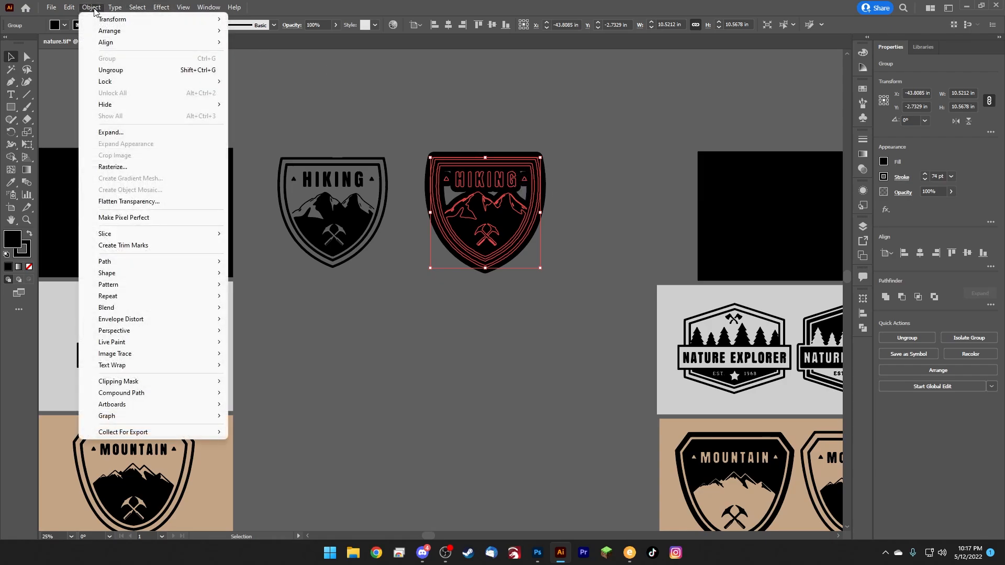
pyautogui.click(113, 130)
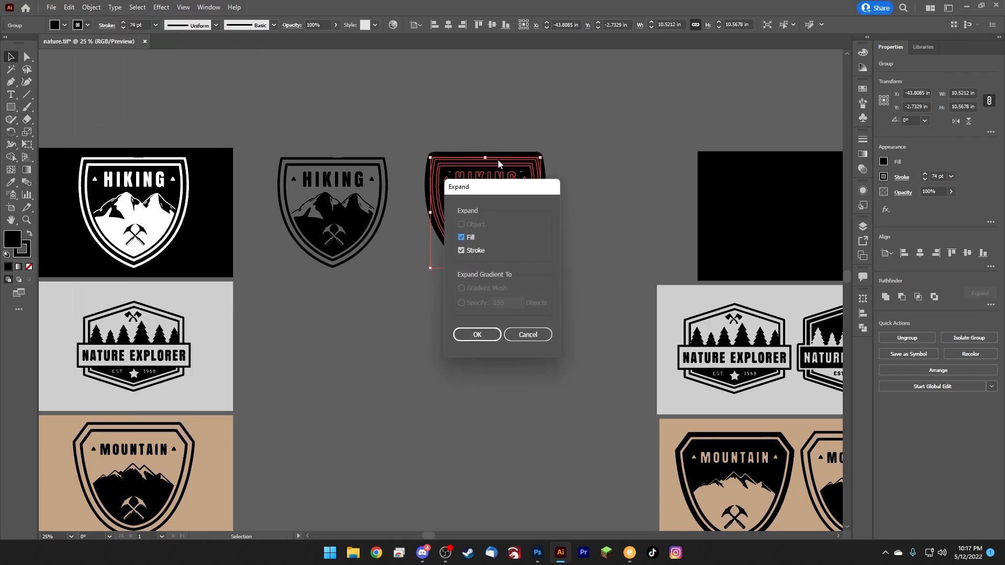
pyautogui.click(473, 335)
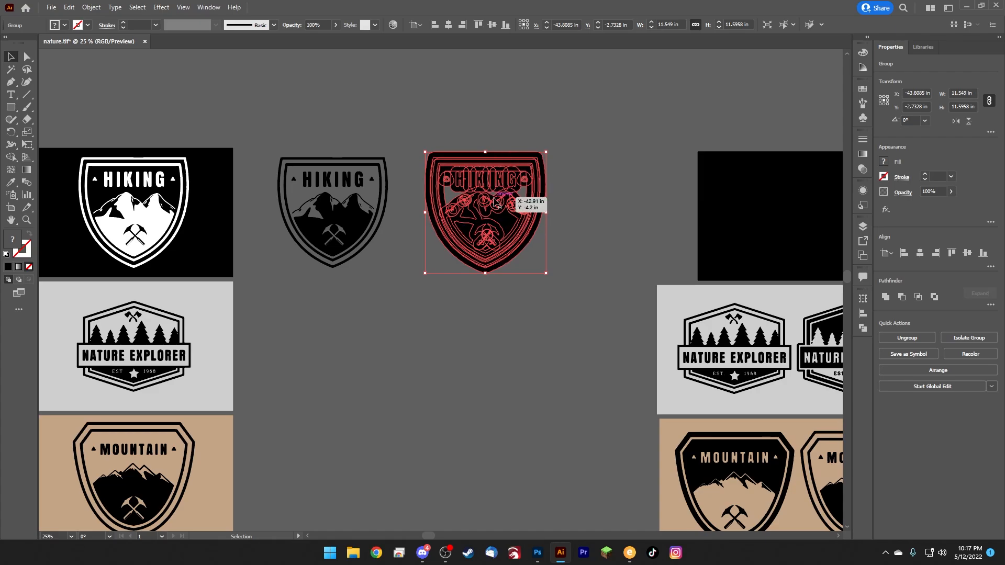
pyautogui.click(863, 328)
pyautogui.hotkey('ctrl', 'z')
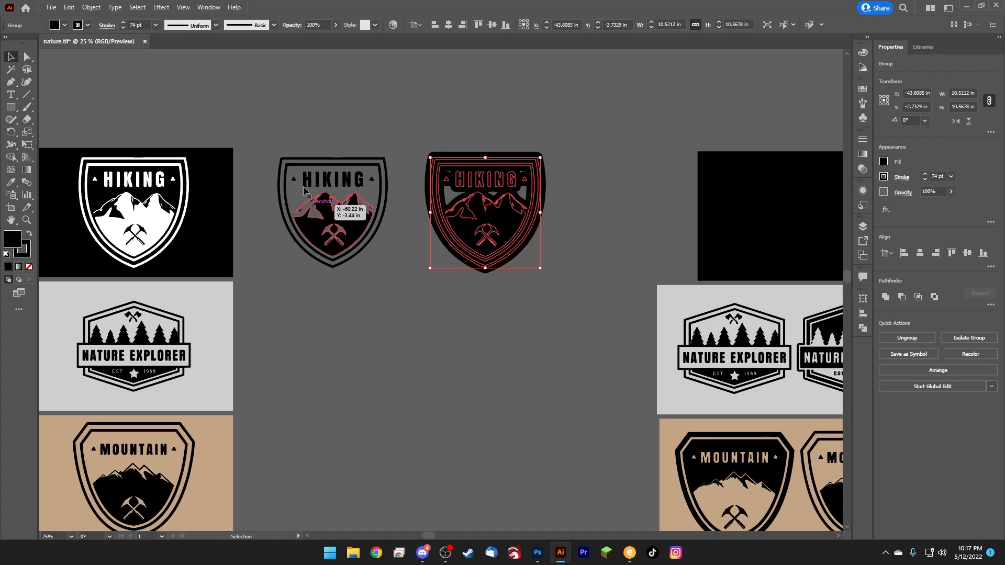
# Step: Expand the fill and stroke of the thickly stroked badge copy
pyautogui.click(91, 7)
pyautogui.click(126, 134)
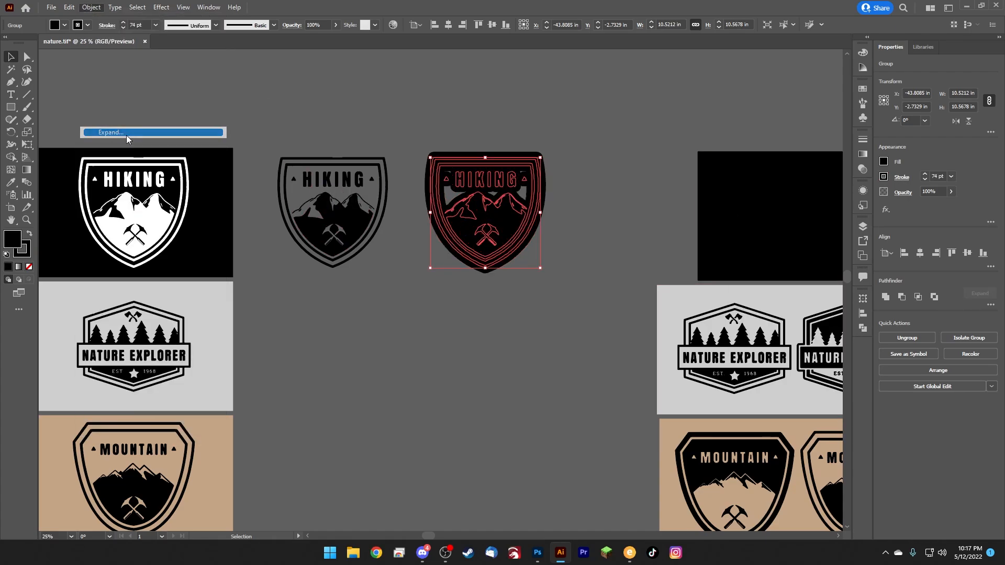
pyautogui.click(485, 336)
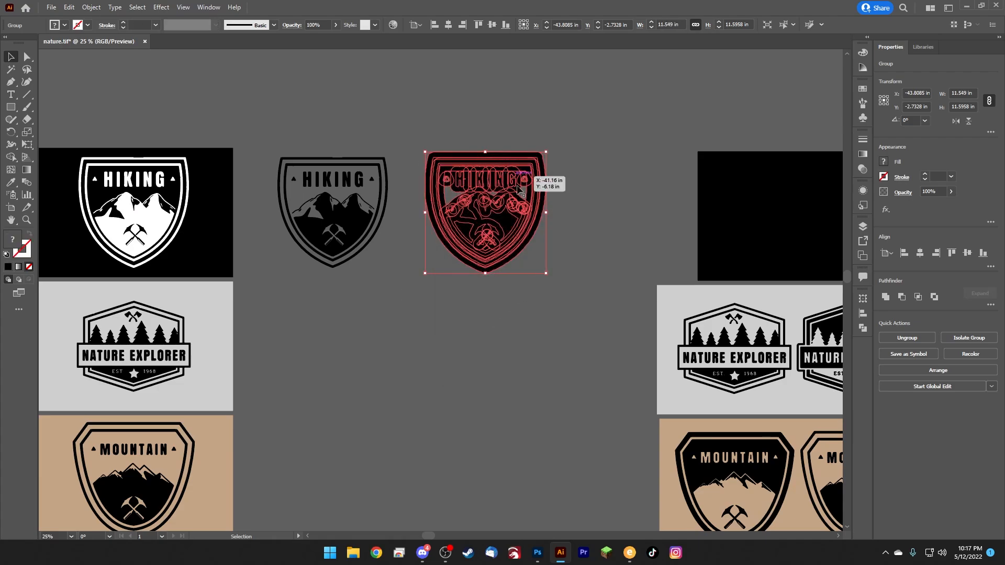
# Step: Unite the expanded badge shapes with Pathfinder into one solid black shield silhouette without holes
pyautogui.click(866, 332)
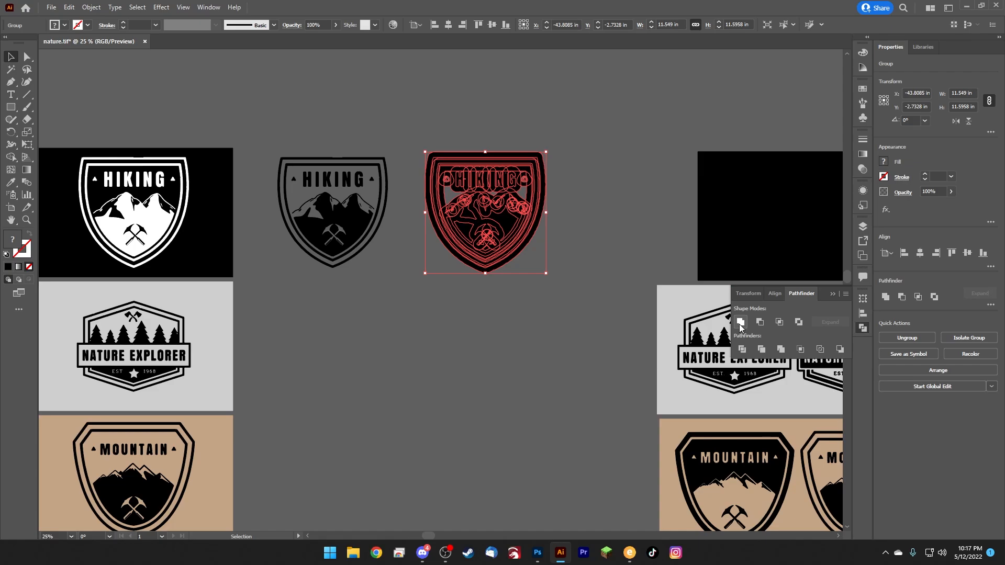
pyautogui.click(761, 349)
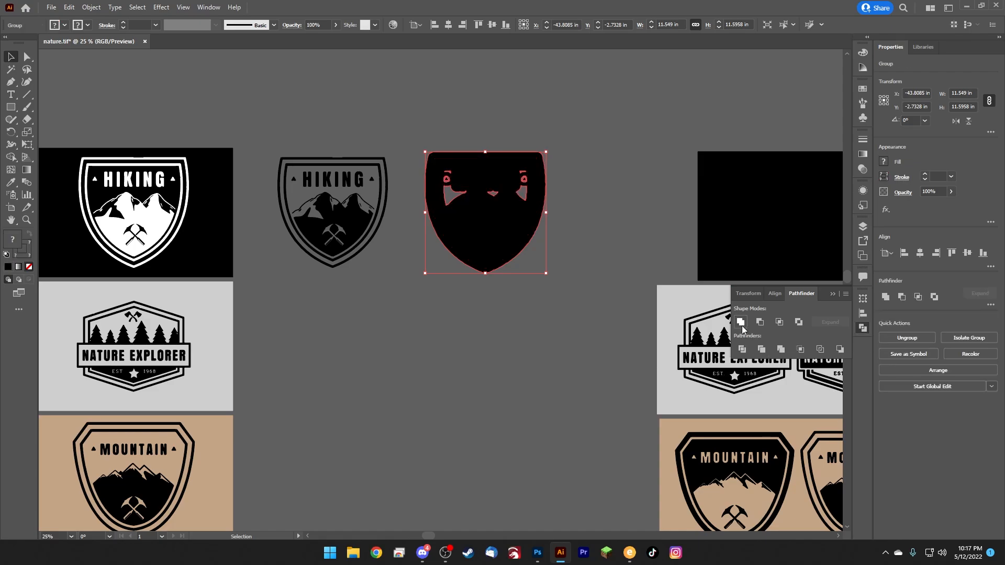
pyautogui.click(741, 322)
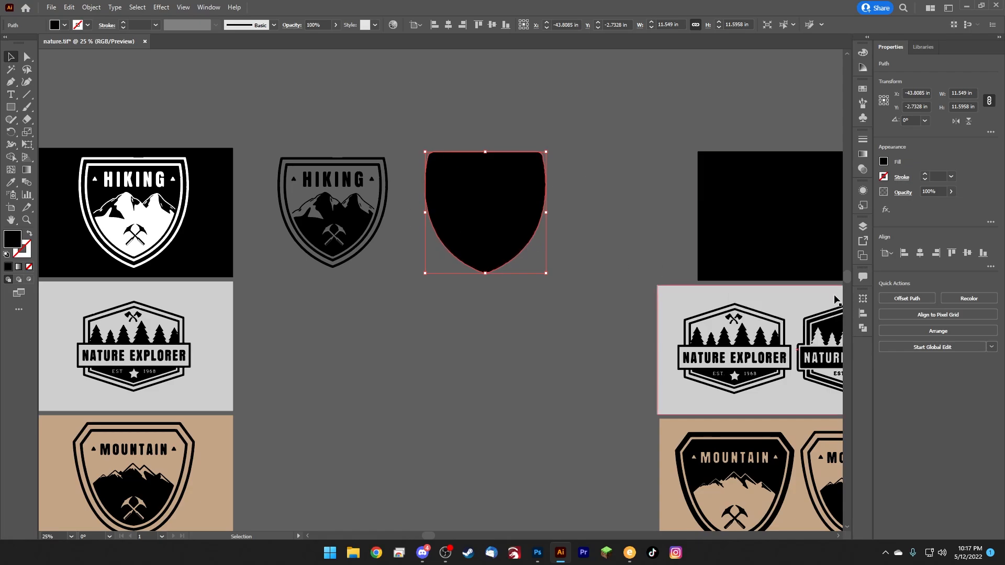
pyautogui.click(646, 239)
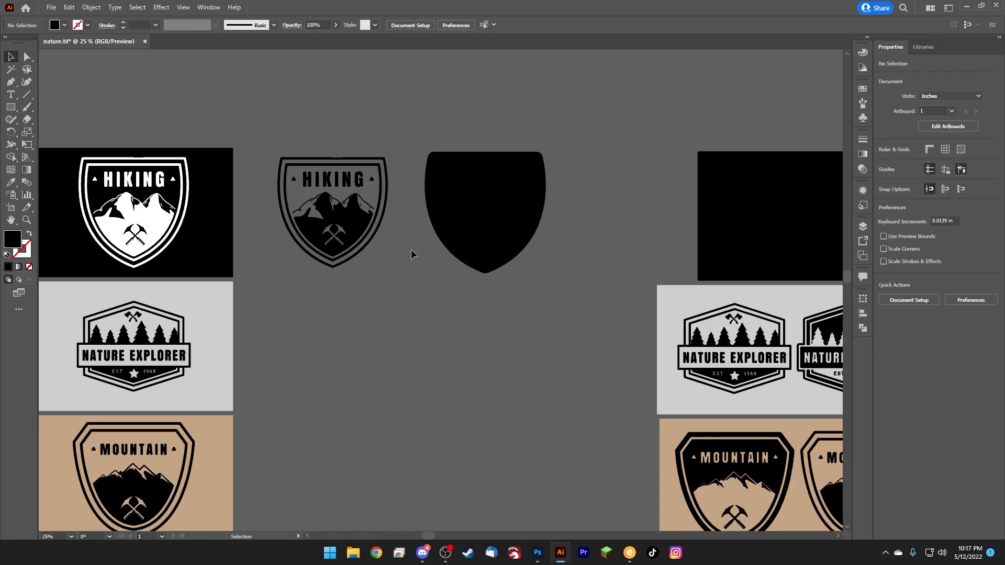
# Step: Change the fill of the remaining black HIKING badge copy to white
pyautogui.click(294, 162)
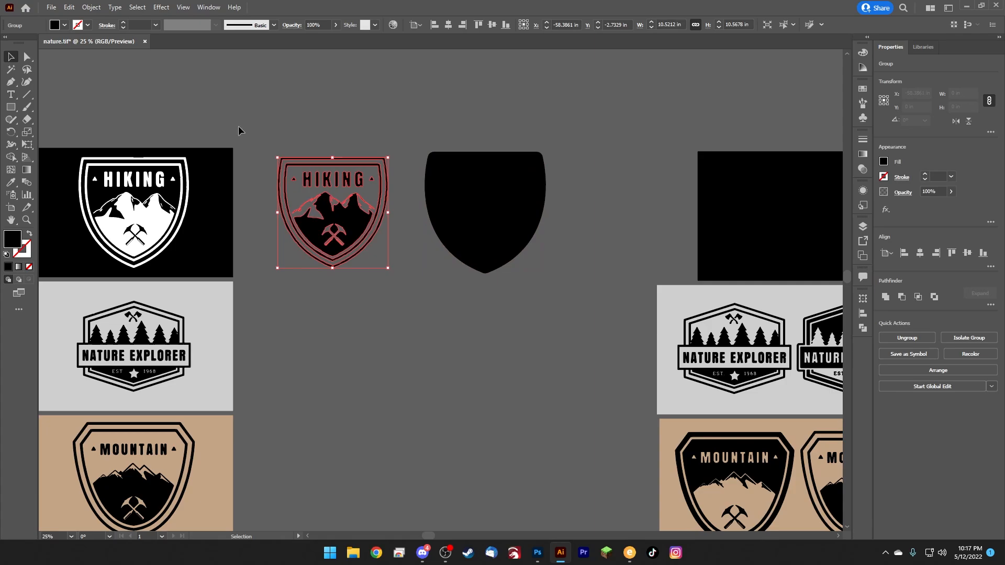
pyautogui.keyDown('shift'); pyautogui.click(65, 24); pyautogui.keyUp('shift')
pyautogui.click(19, 99)
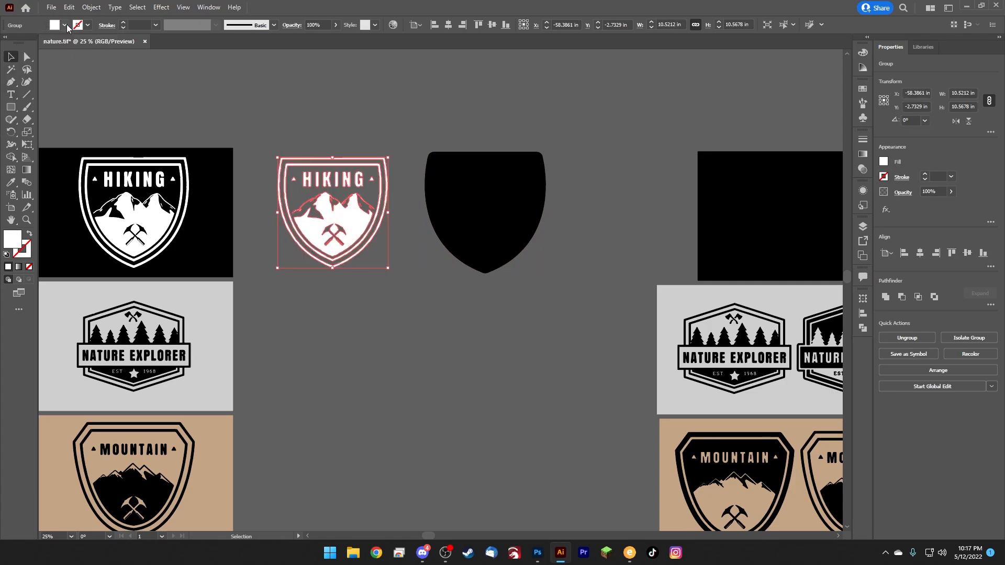
# Step: Center the white HIKING badge copy horizontally on the solid black shield
pyautogui.keyDown('shift'); pyautogui.click(472, 217); pyautogui.keyUp('shift')
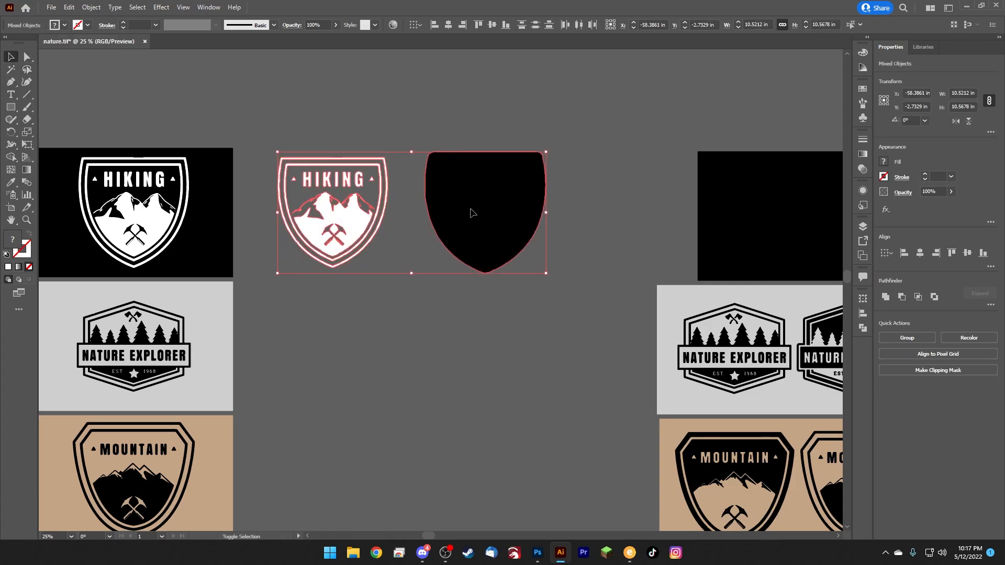
pyautogui.click(448, 25)
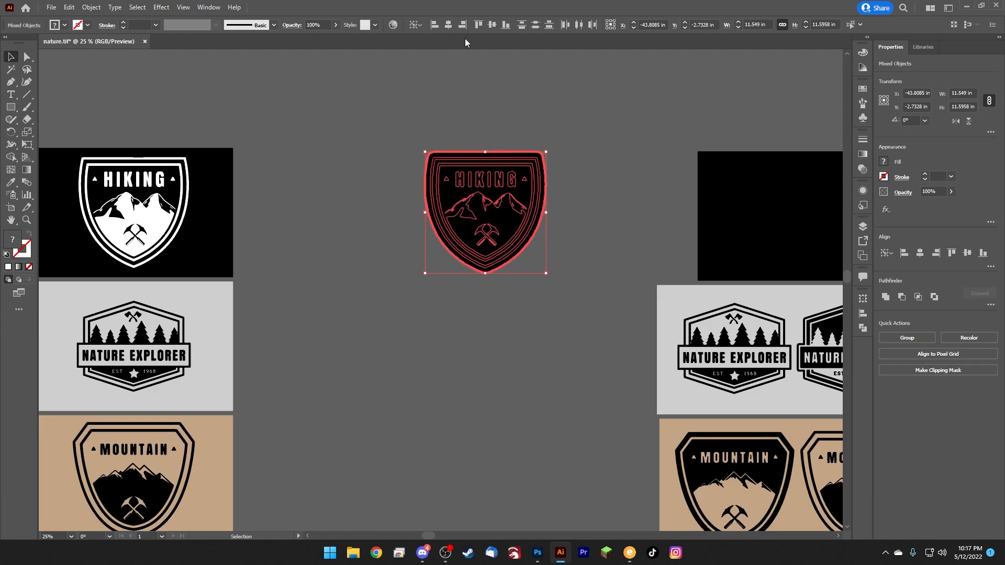
pyautogui.click(558, 197)
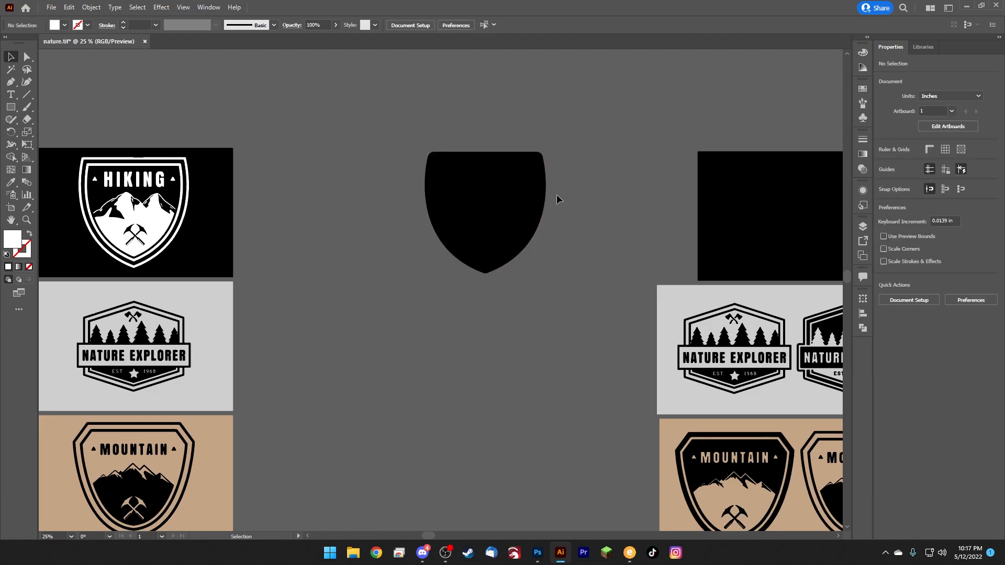
# Step: Send the solid black shield to the back, behind the white HIKING badge
pyautogui.click(455, 212)
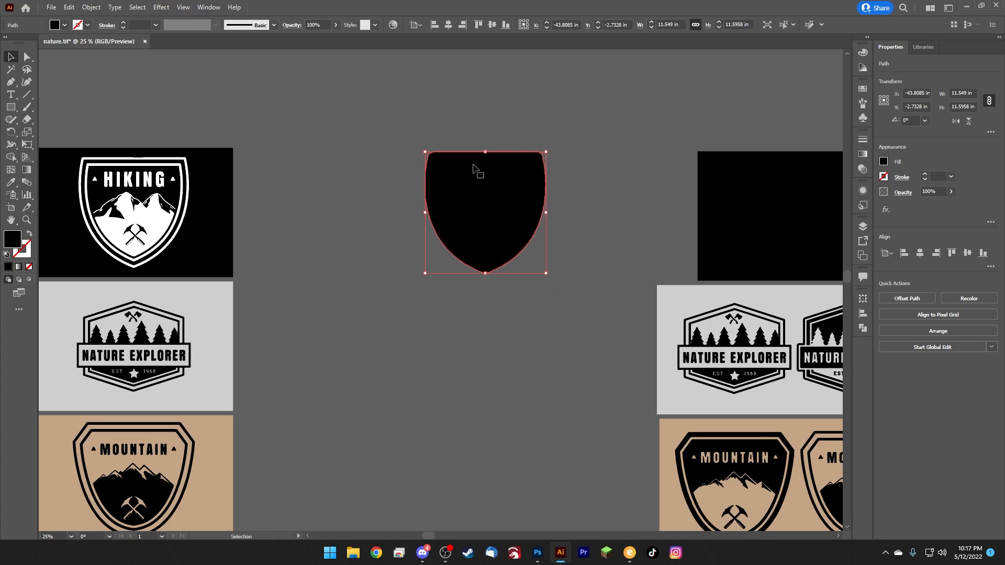
pyautogui.rightClick(481, 205)
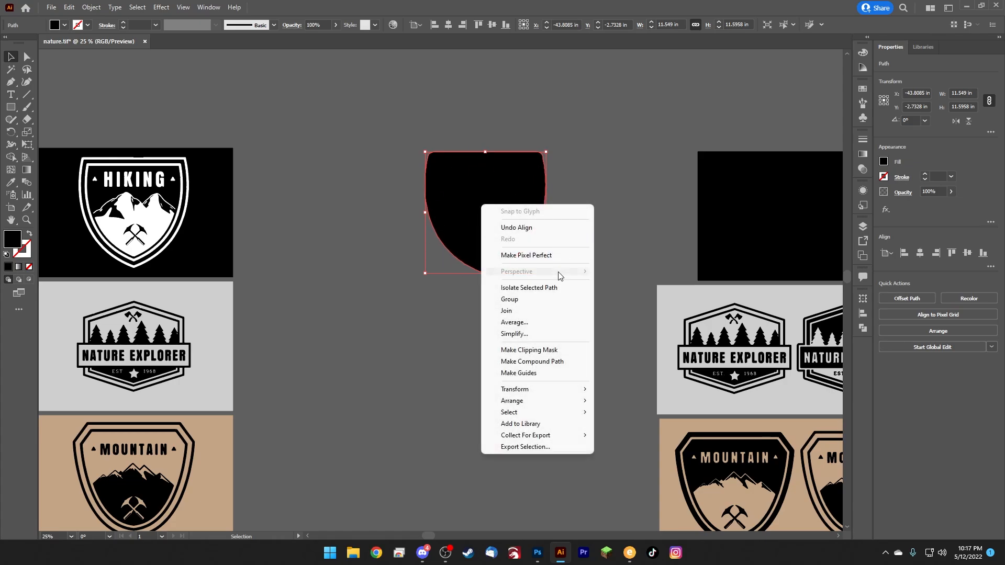
pyautogui.moveTo(542, 403)
pyautogui.click(633, 436)
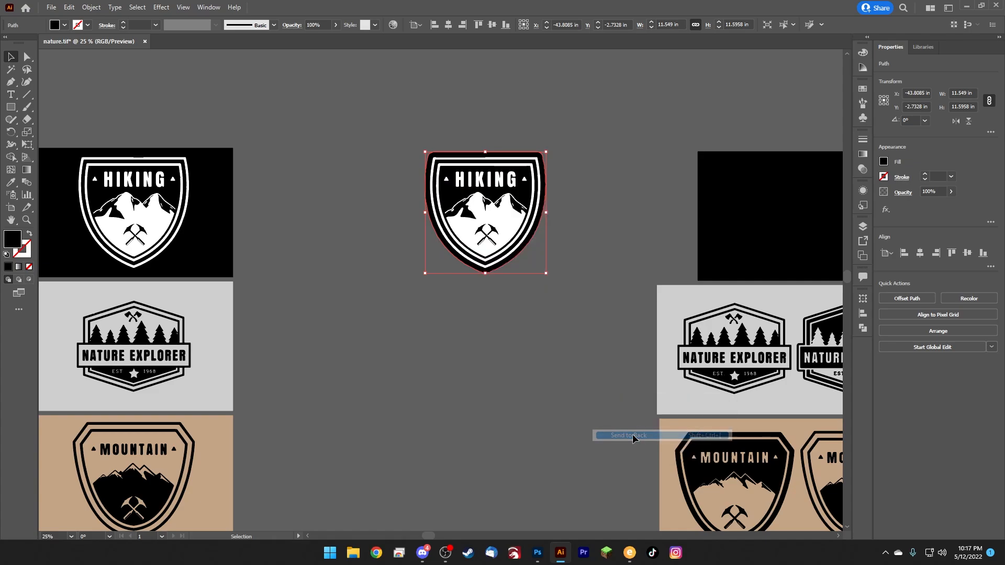
# Step: Apply Pathfinder Trim to the stacked white HIKING badge and solid black shield, and ungroup the result
pyautogui.click(573, 334)
pyautogui.moveTo(399, 127); pyautogui.dragTo(604, 206)
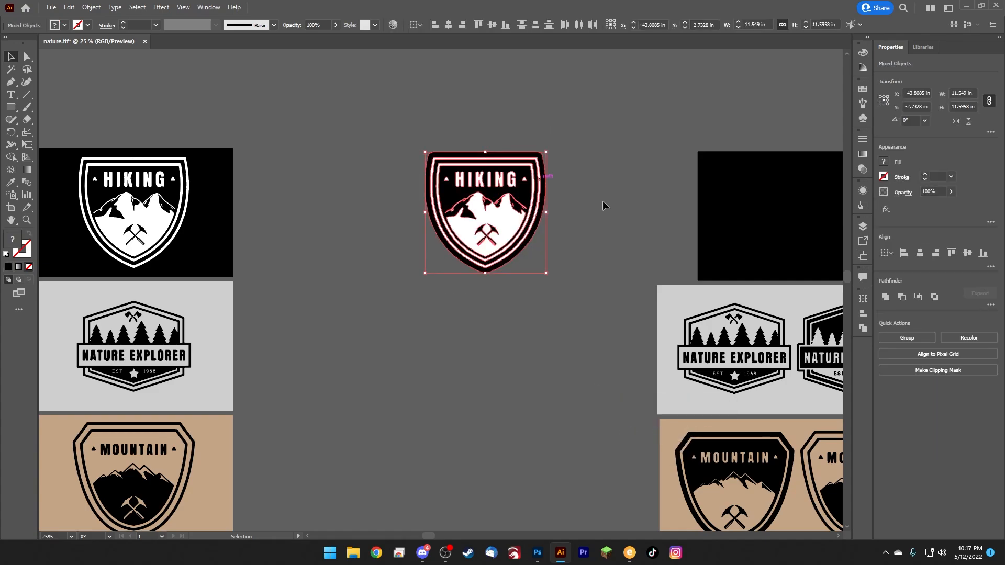
pyautogui.click(862, 328)
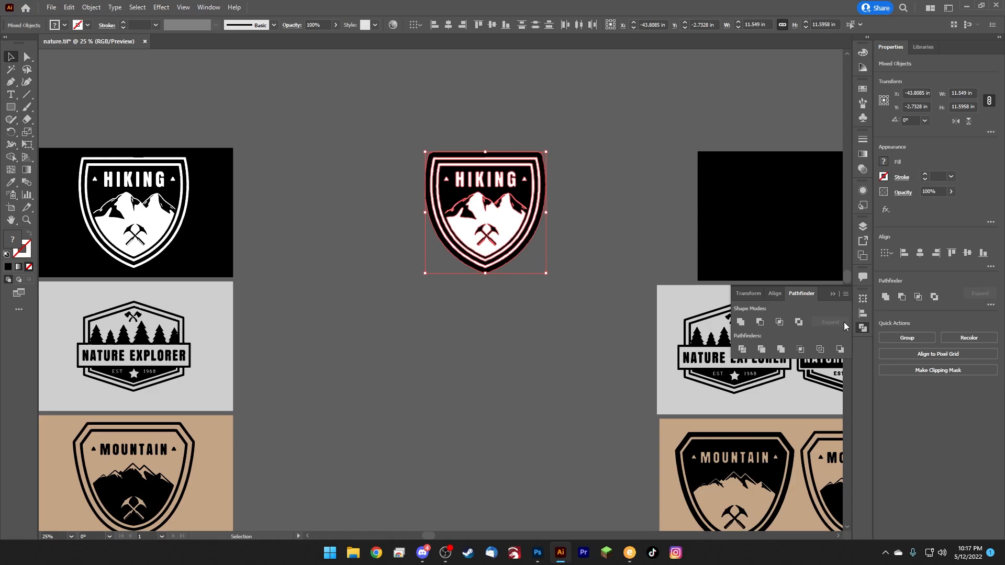
pyautogui.click(767, 354)
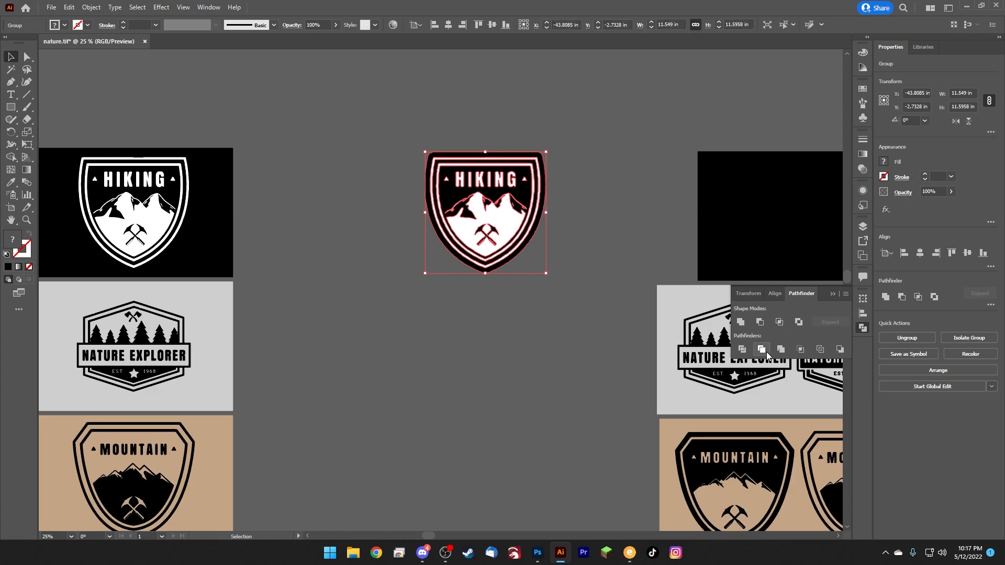
pyautogui.click(833, 294)
pyautogui.rightClick(508, 222)
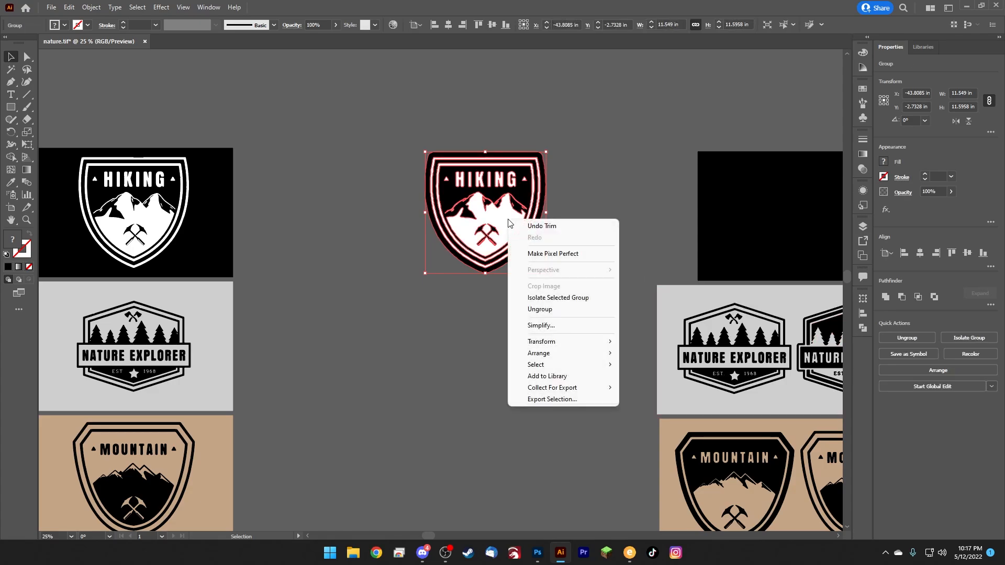
pyautogui.click(534, 310)
pyautogui.click(353, 195)
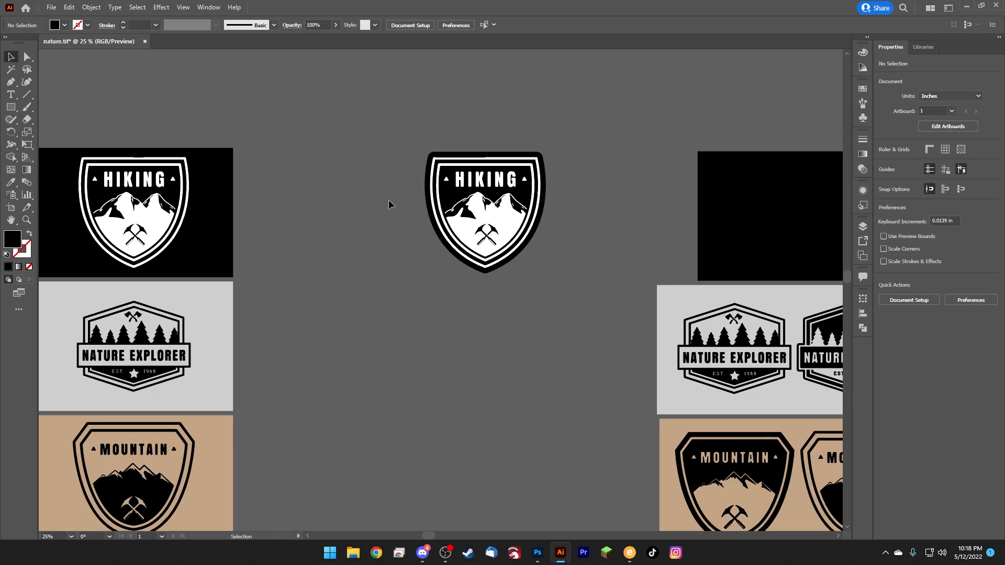
# Step: Delete all white-filled pieces of the trimmed badge by selecting the same fill color, excluding the original white HIKING badge
pyautogui.click(486, 225)
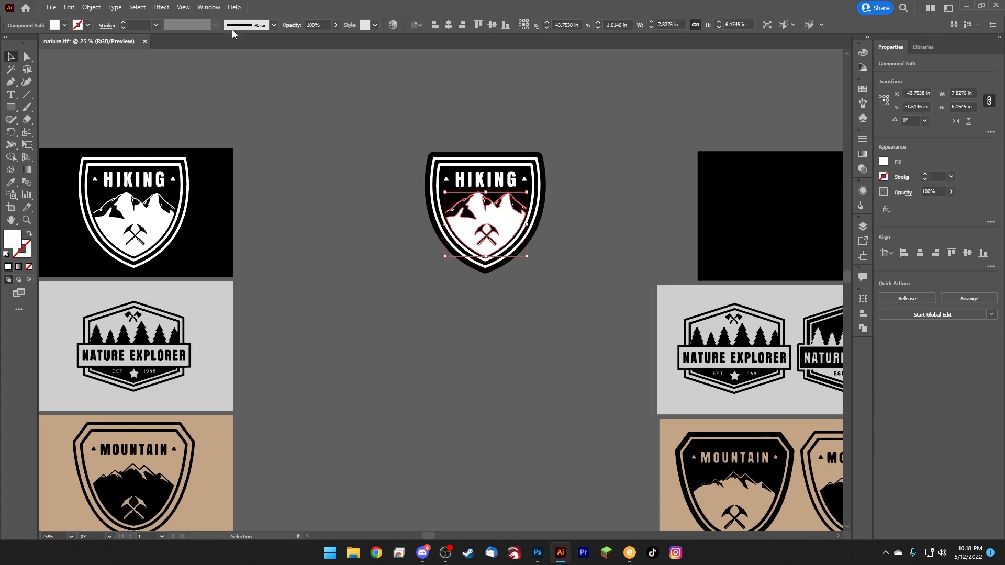
pyautogui.click(136, 6)
pyautogui.moveTo(157, 111)
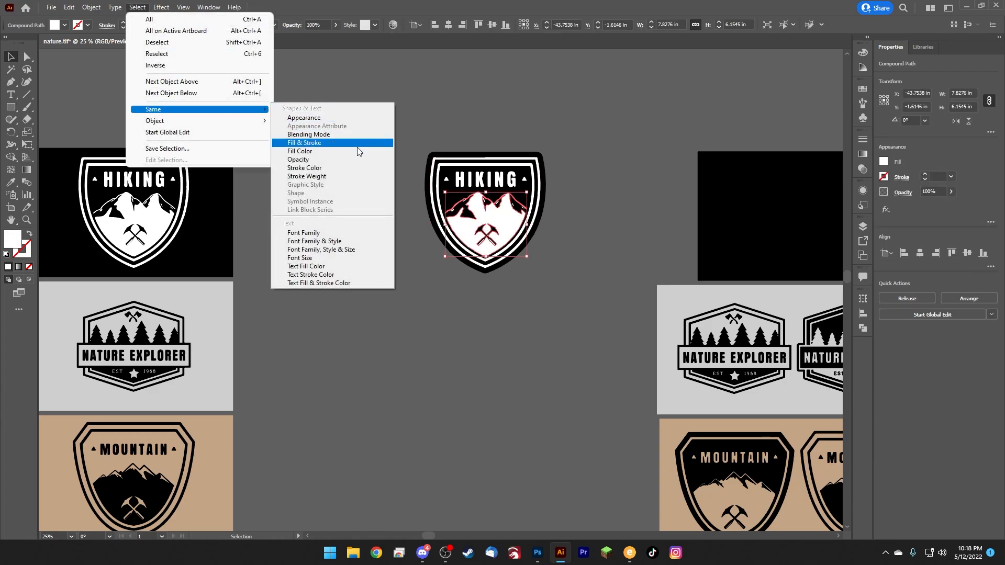
pyautogui.click(317, 150)
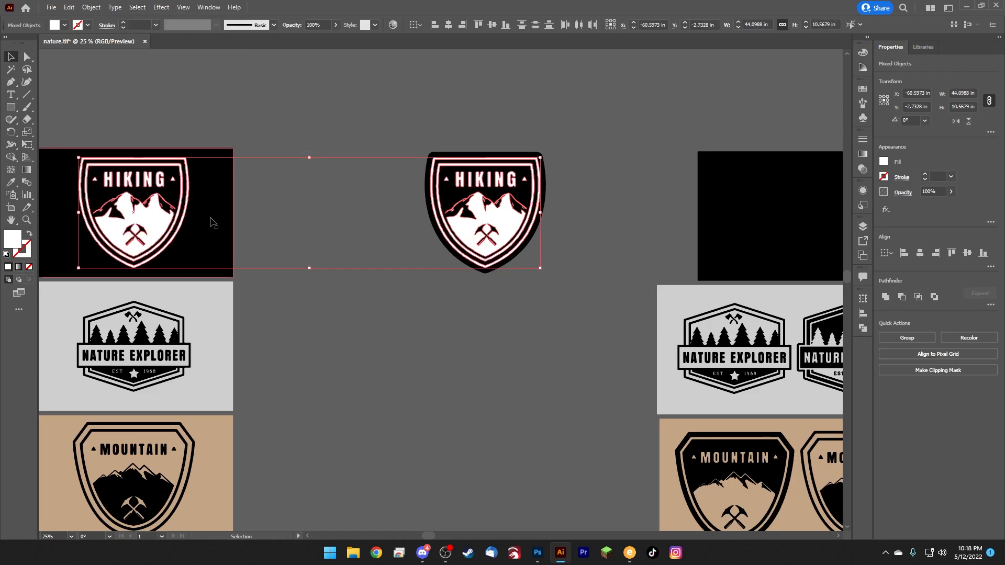
pyautogui.keyDown('shift'); pyautogui.click(147, 225); pyautogui.keyUp('shift')
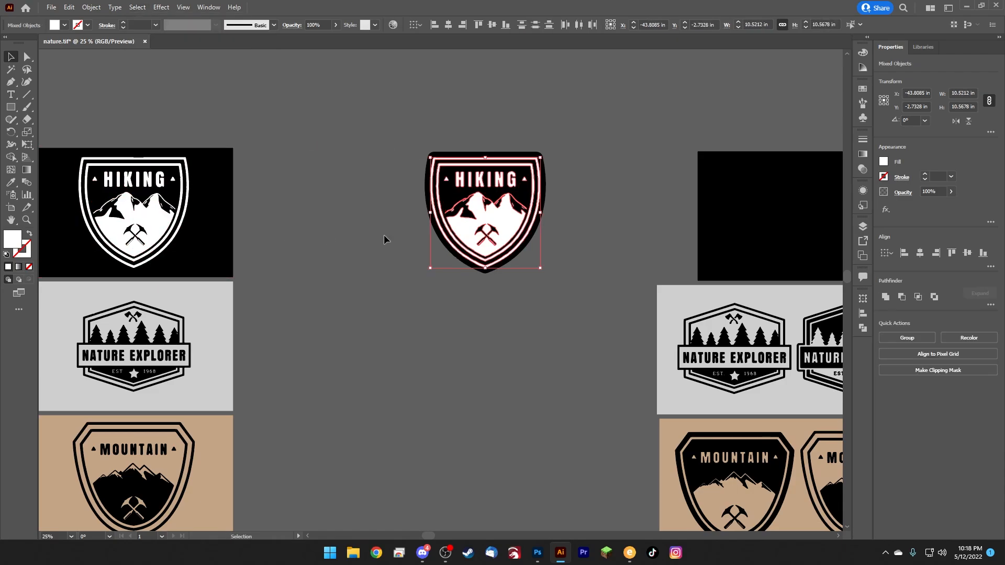
pyautogui.press('Delete')
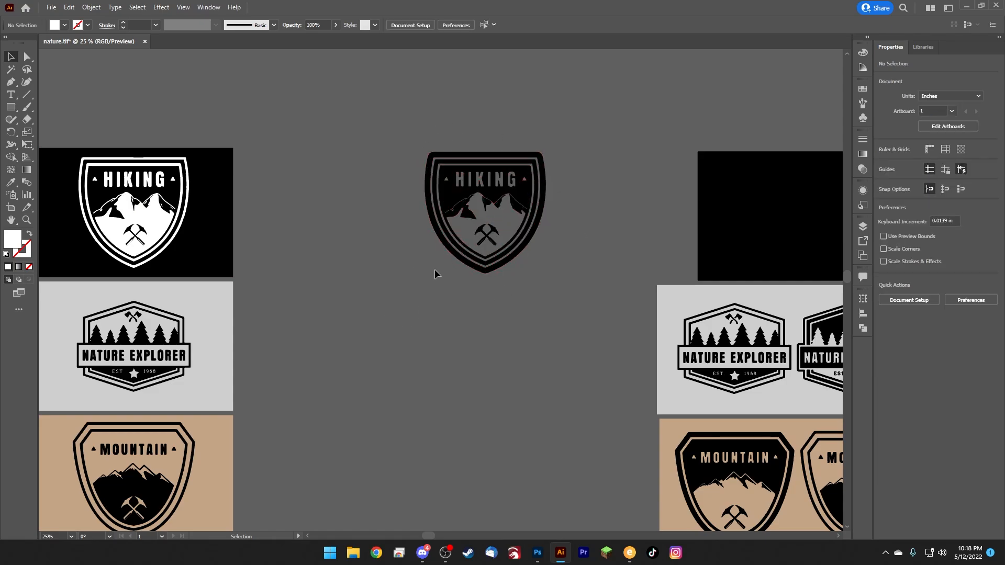
# Step: Move the cut-out black HIKING badge right beside the black panel holding the original white badge
pyautogui.click(150, 228)
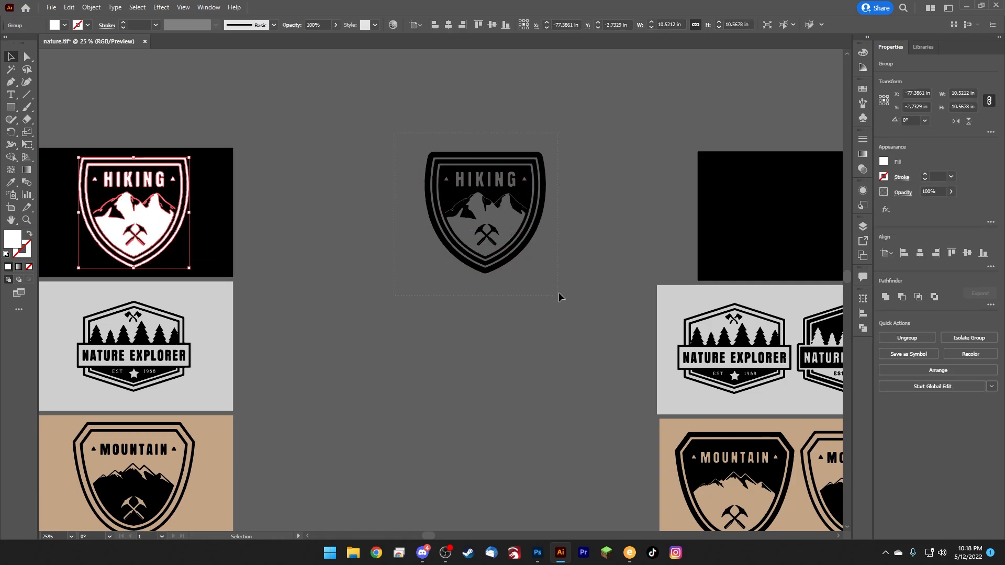
pyautogui.moveTo(559, 296); pyautogui.dragTo(328, 246)
pyautogui.click(239, 238)
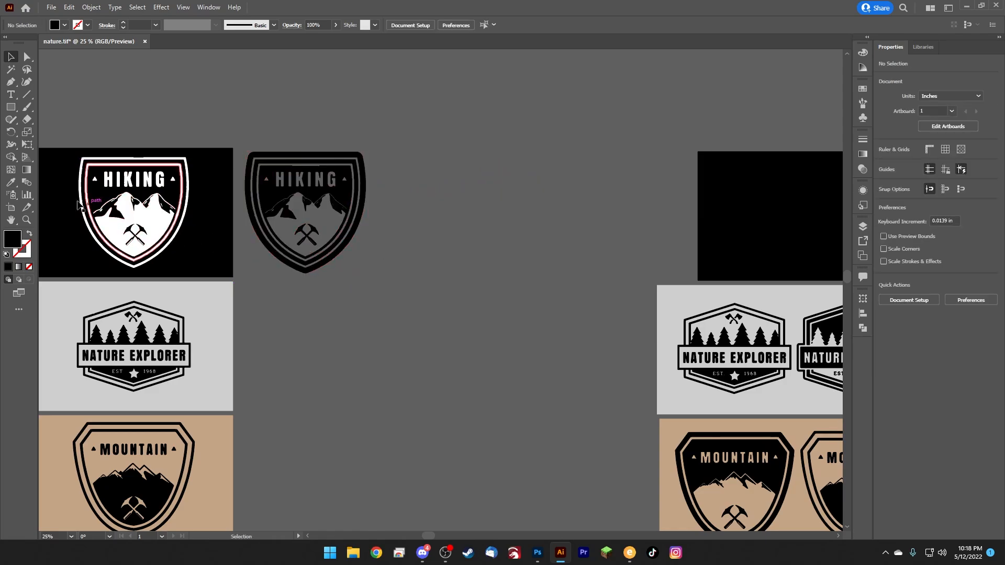
# Step: Duplicate the original white HIKING badge next to the cut-out version and fill the copy with black
pyautogui.click(145, 218)
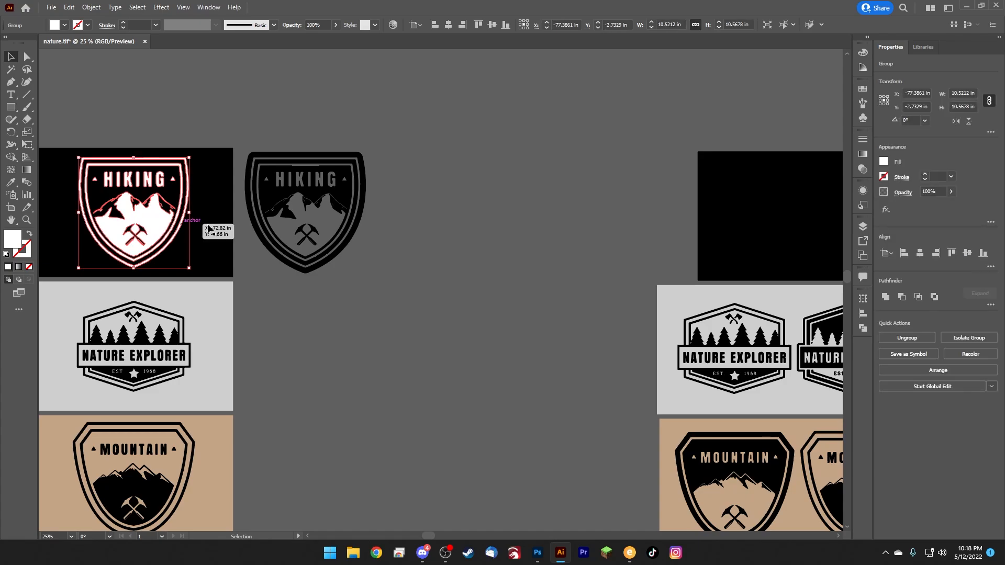
pyautogui.click(239, 223)
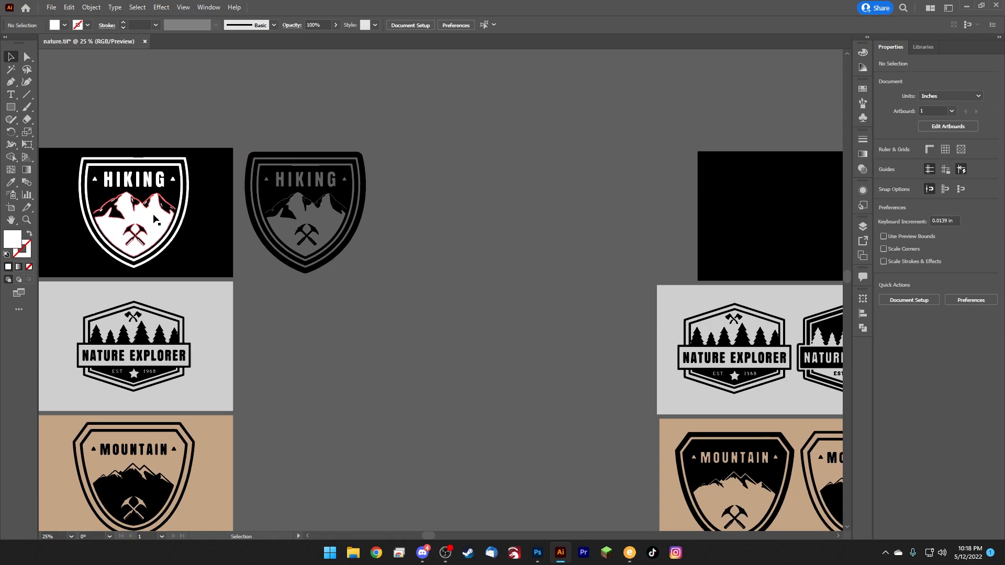
pyautogui.moveTo(154, 219); pyautogui.dragTo(462, 212)
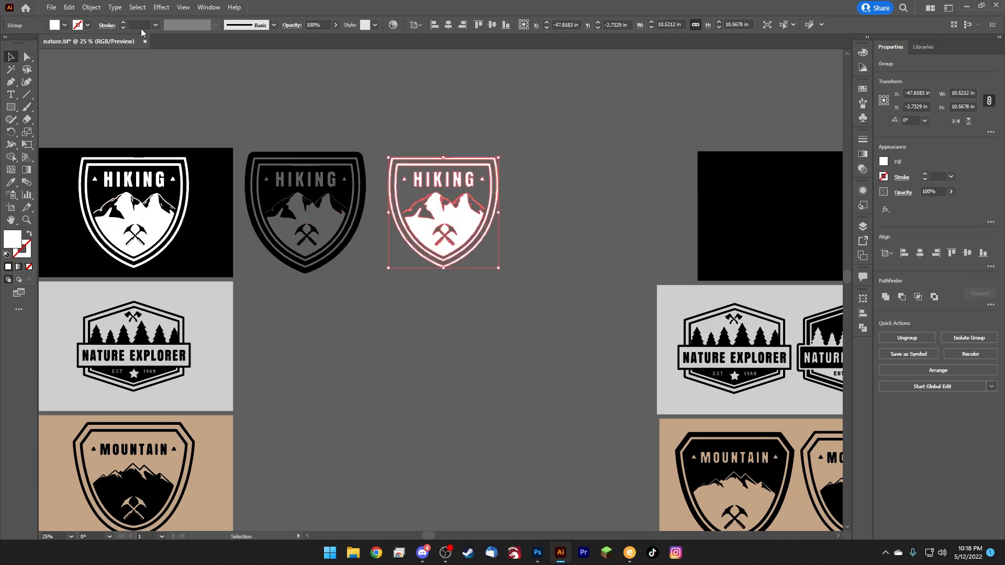
pyautogui.click(58, 25)
pyautogui.click(17, 99)
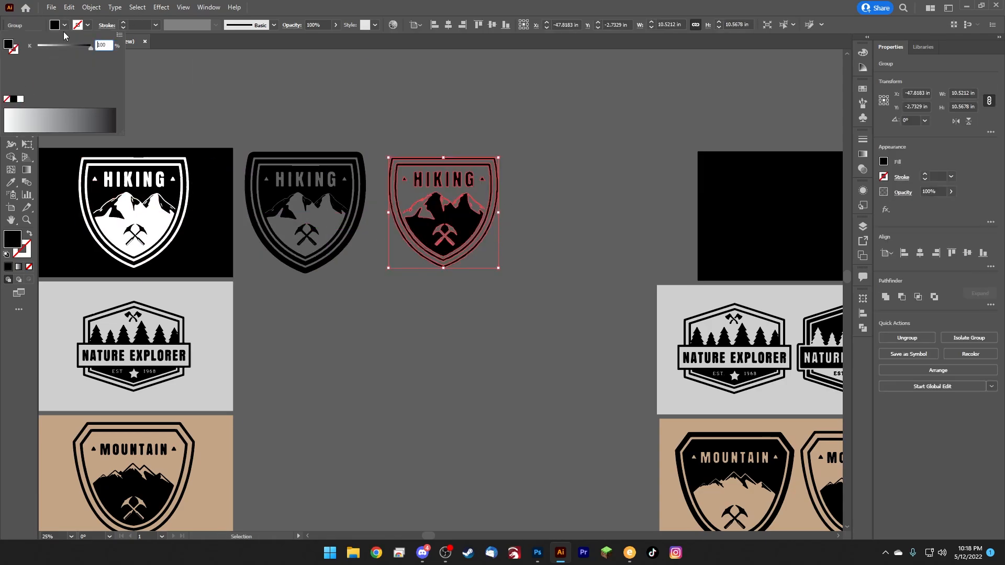
pyautogui.click(461, 275)
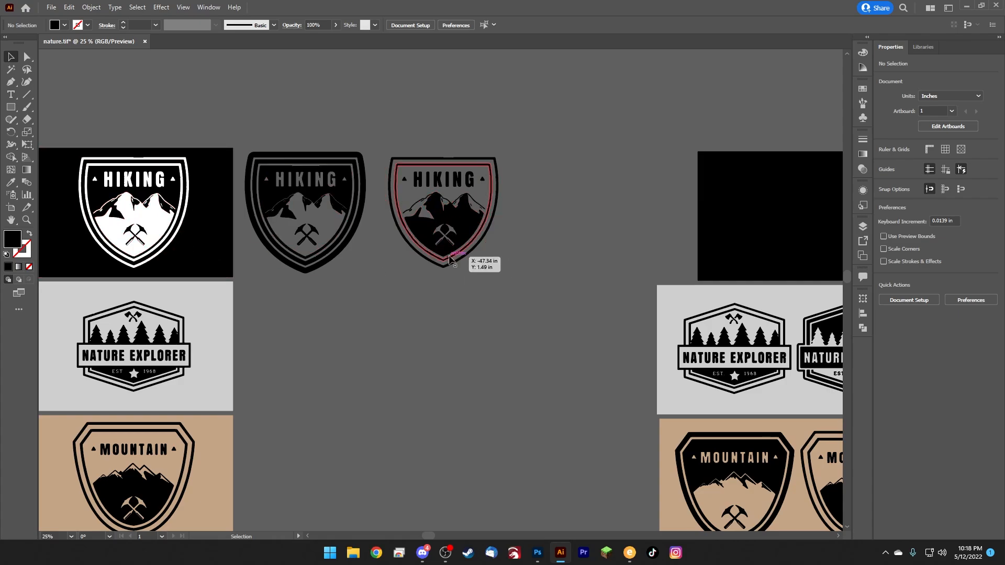
# Step: Delete the outer border of the cut-out HIKING badge and fill both black HIKING badges with white
pyautogui.click(306, 155)
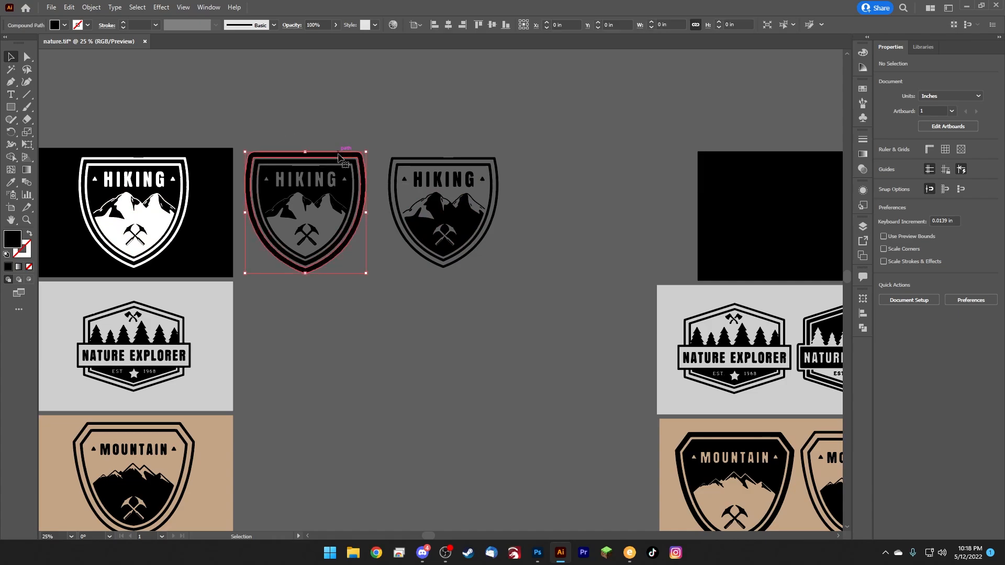
pyautogui.click(392, 354)
pyautogui.moveTo(265, 142); pyautogui.dragTo(346, 264)
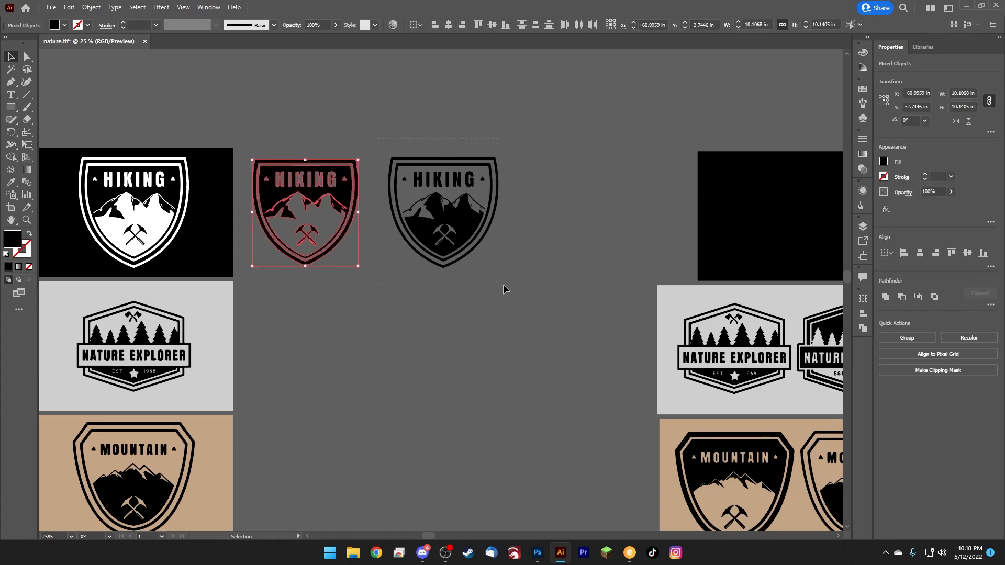
pyautogui.moveTo(503, 286); pyautogui.dragTo(498, 282)
pyautogui.moveTo(374, 292); pyautogui.dragTo(248, 132)
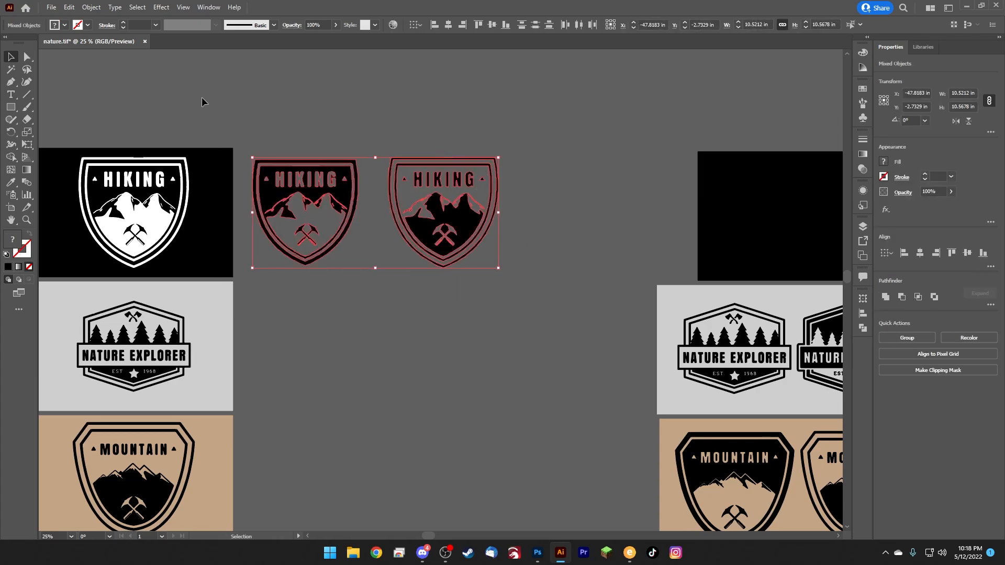
pyautogui.click(66, 26)
pyautogui.click(21, 99)
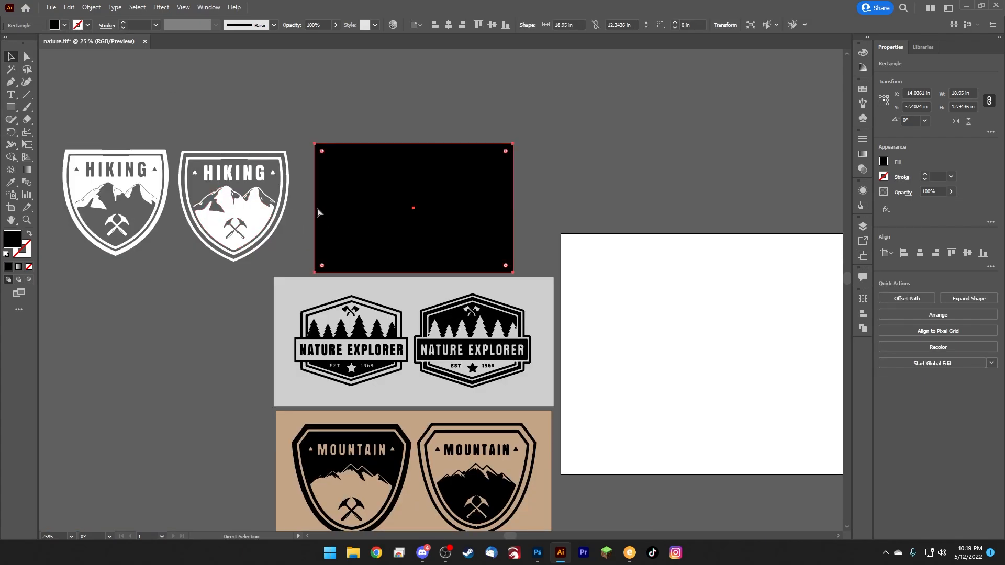
# Step: Widen the empty black rectangle to about 25.54 in above the grey panel and place both white HIKING badges on it
pyautogui.moveTo(315, 209); pyautogui.dragTo(247, 212)
pyautogui.moveTo(381, 247); pyautogui.dragTo(410, 242)
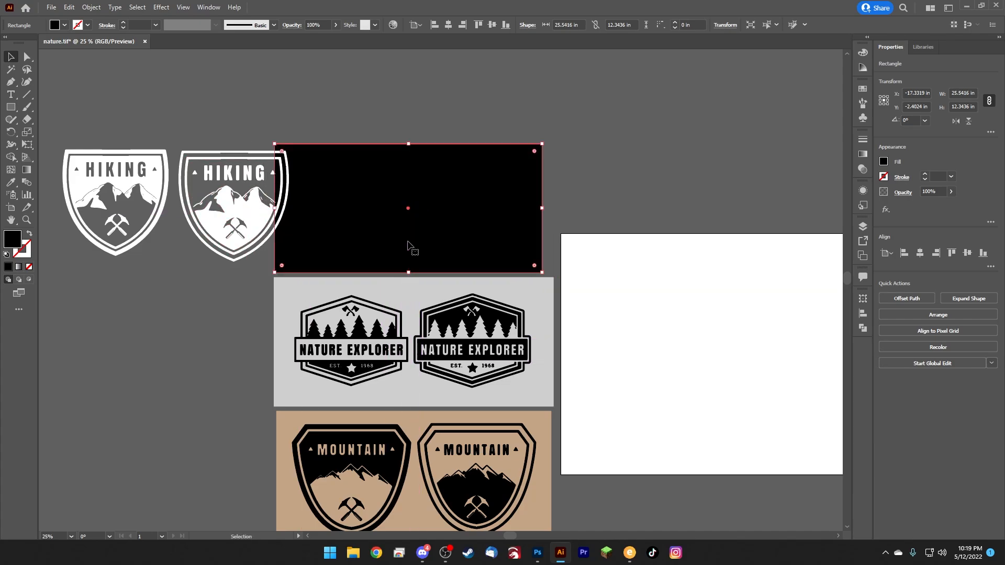
pyautogui.click(247, 223)
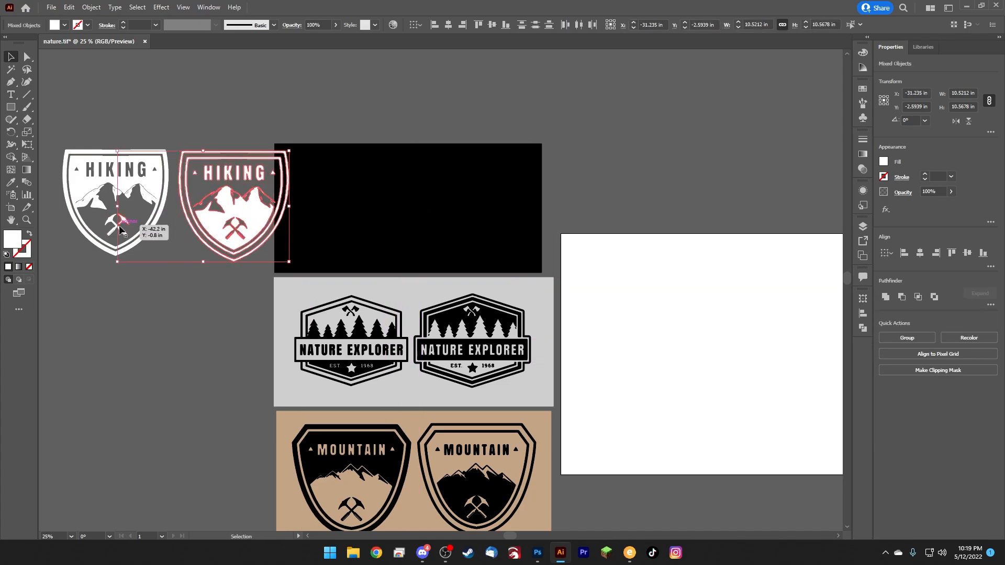
pyautogui.click(65, 220)
pyautogui.click(196, 254)
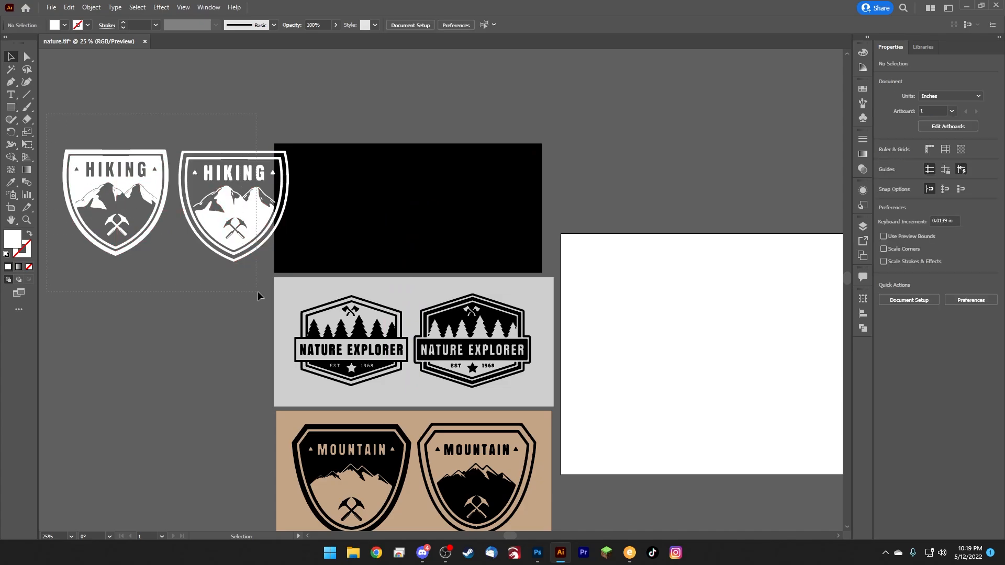
pyautogui.moveTo(257, 296); pyautogui.dragTo(259, 293)
pyautogui.moveTo(234, 223); pyautogui.dragTo(469, 227)
pyautogui.click(189, 247)
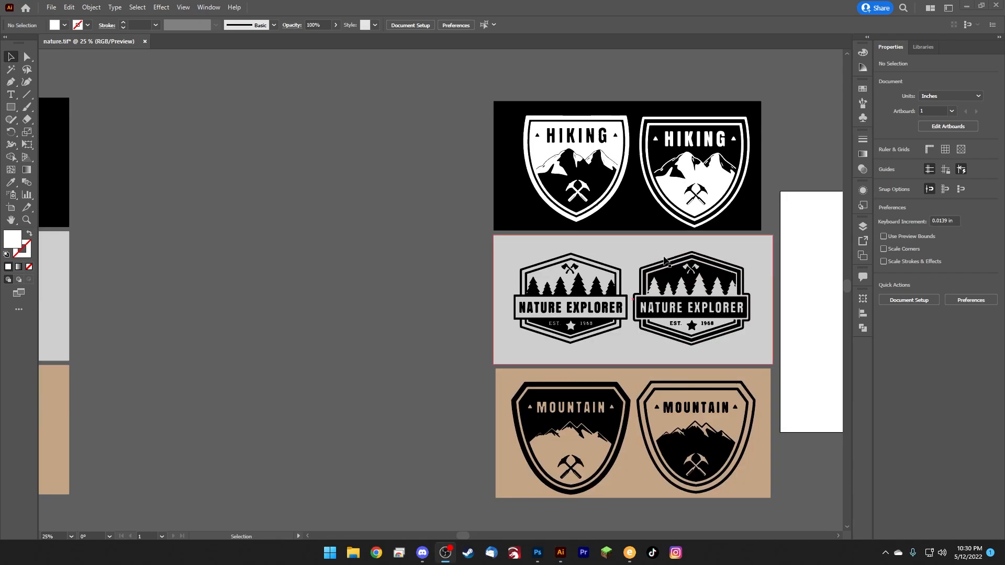
# Step: Move the double-outlined white HIKING badge onto empty canvas and delete the three colored panels with their remaining badges
pyautogui.moveTo(675, 142); pyautogui.dragTo(214, 207)
pyautogui.scroll(-1, 788, 524)
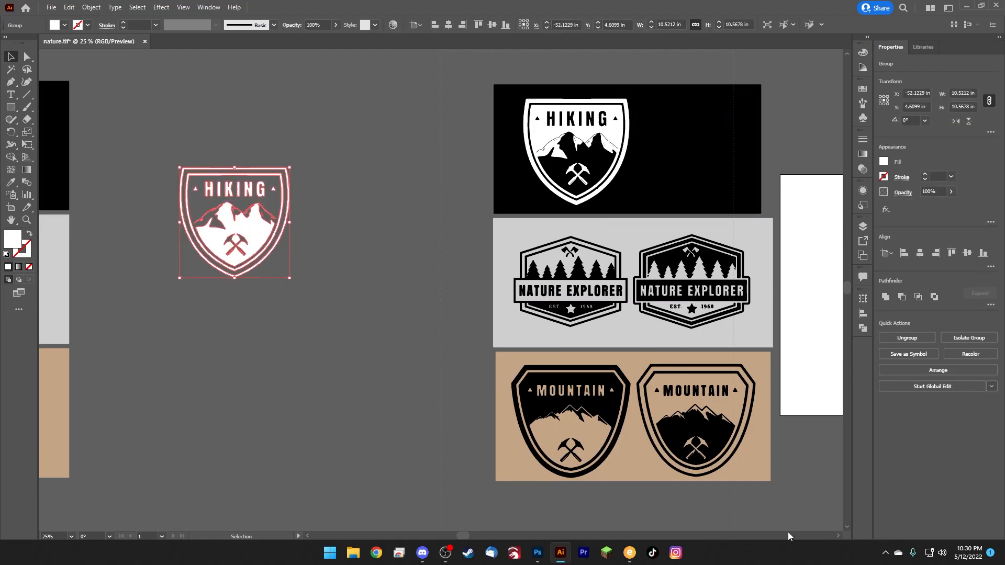
pyautogui.moveTo(822, 489); pyautogui.dragTo(769, 470)
pyautogui.press('Delete')
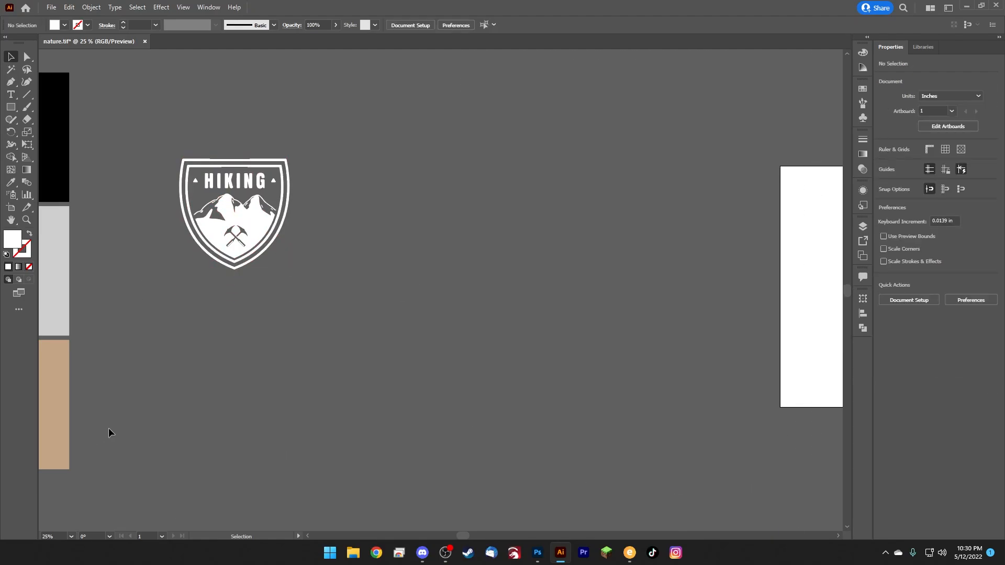
# Step: Enlarge the remaining white HIKING badge proportionally to about 19.97 by 20.06 in and fill it with black
pyautogui.click(208, 161)
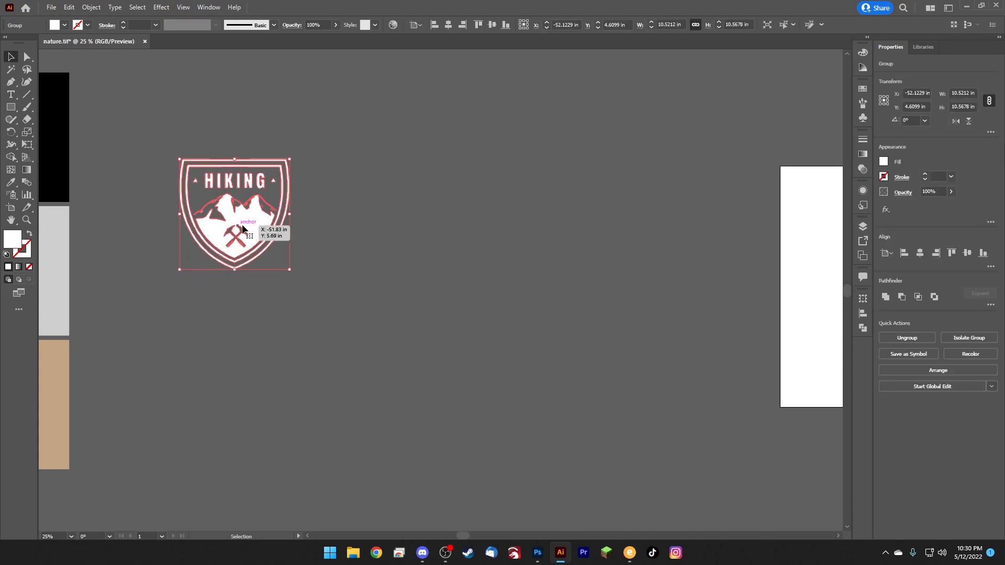
pyautogui.moveTo(289, 269); pyautogui.dragTo(389, 370)
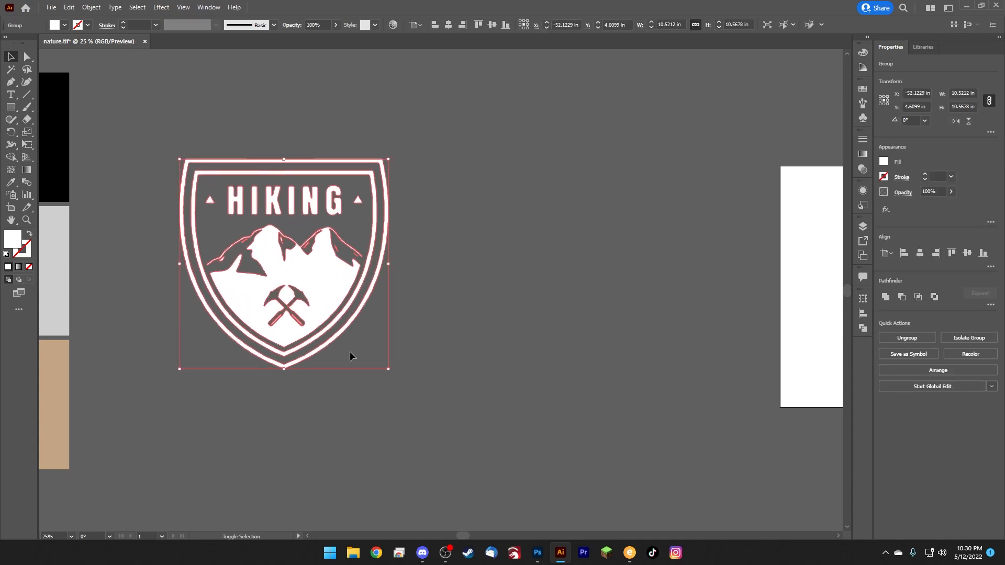
pyautogui.click(65, 26)
pyautogui.click(13, 99)
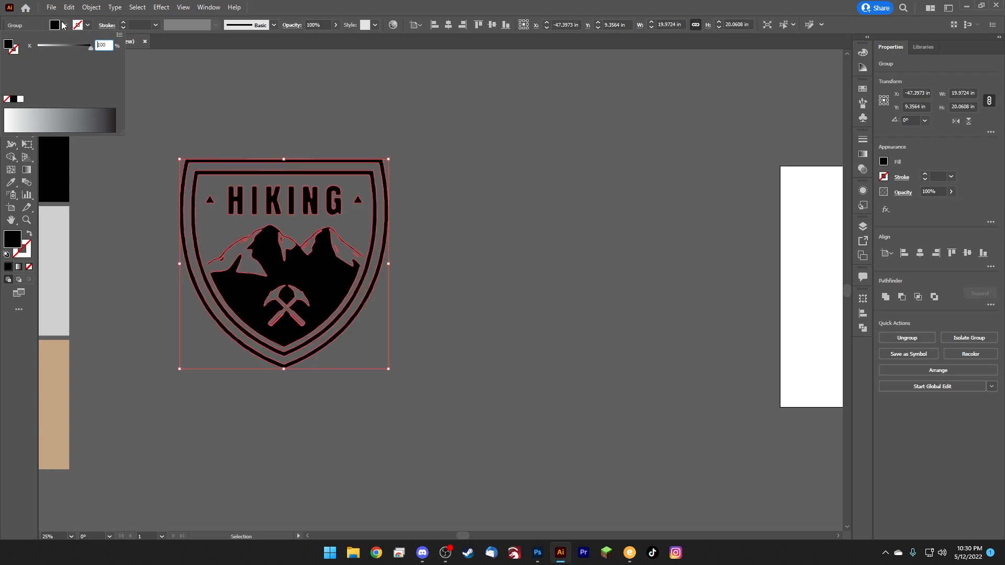
pyautogui.click(177, 175)
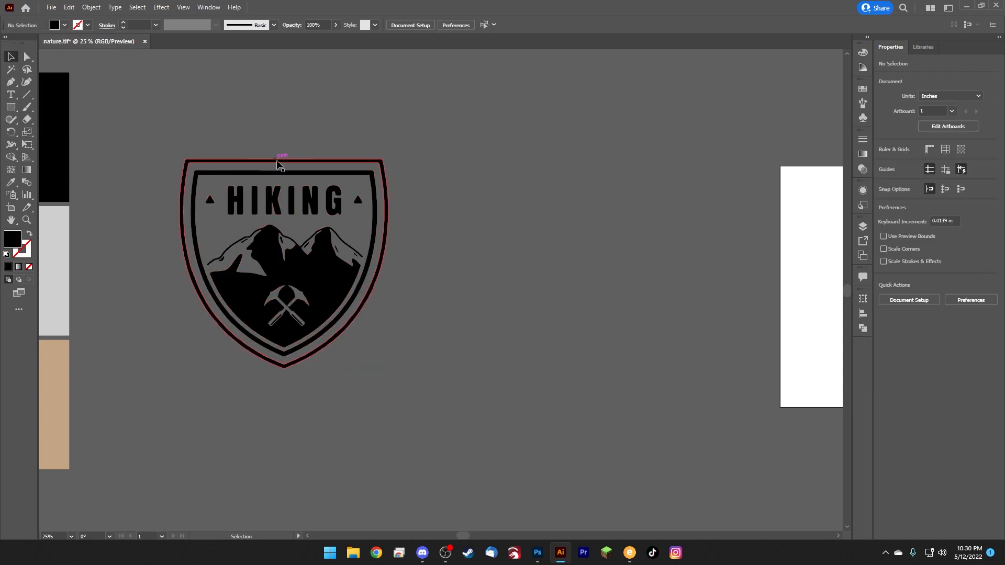
# Step: Ungroup the enlarged black HIKING badge and delete its outermost shield outline
pyautogui.click(368, 176)
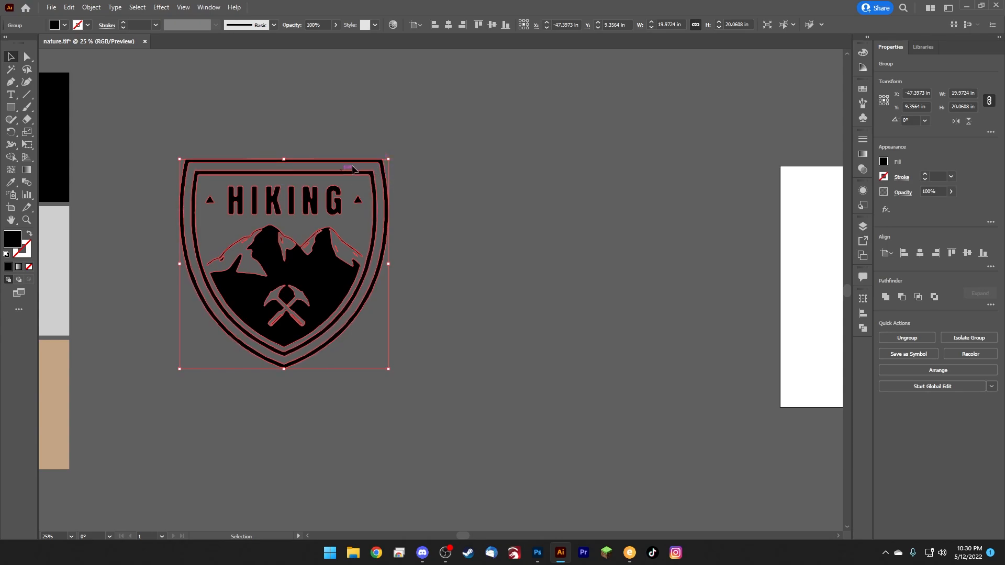
pyautogui.rightClick(272, 171)
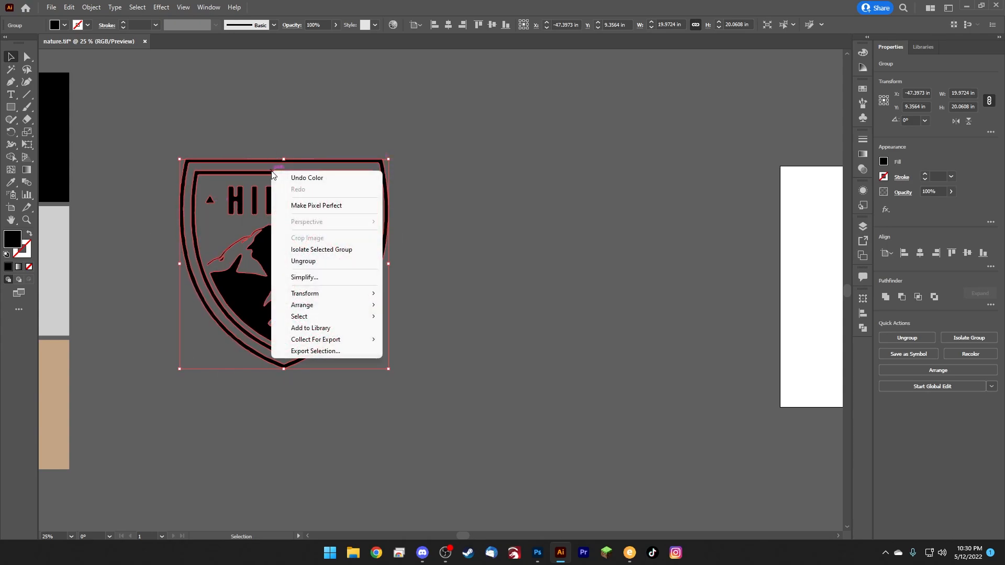
pyautogui.click(303, 260)
pyautogui.click(433, 238)
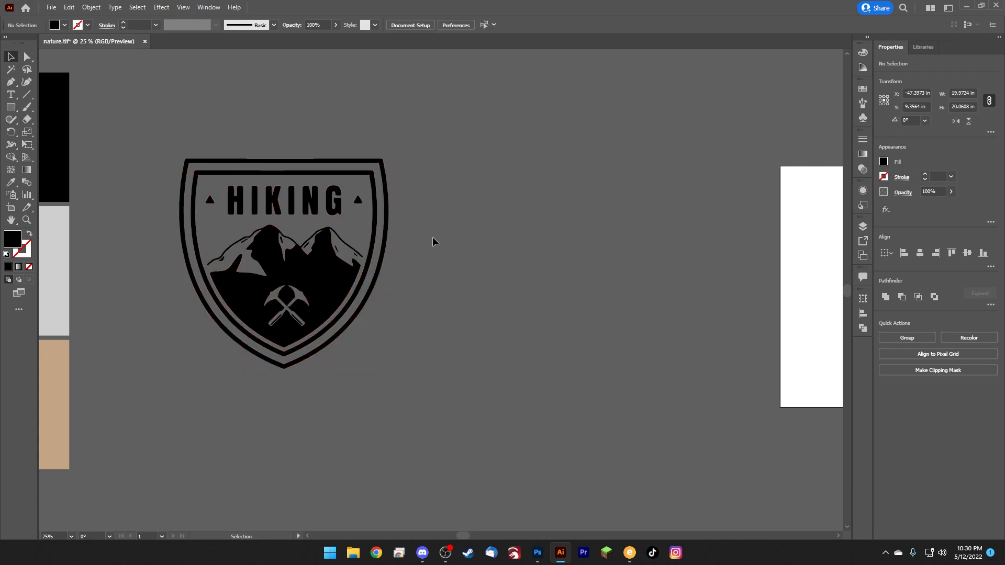
pyautogui.click(284, 160)
pyautogui.press('Delete')
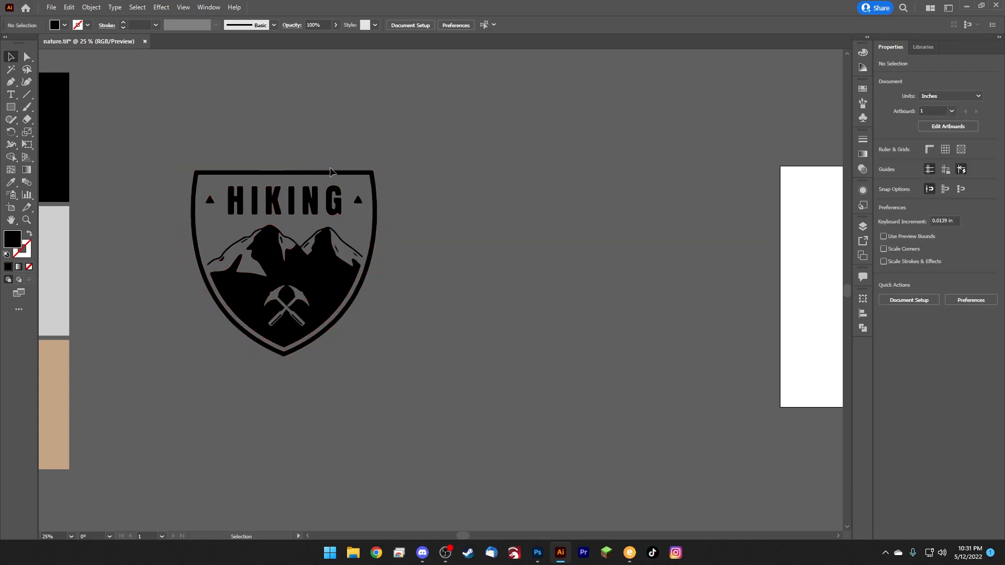
# Step: Delete the remaining shield outline of the enlarged black badge and group the HIKING lettering, triangles and mountain artwork
pyautogui.click(332, 171)
pyautogui.press('Delete')
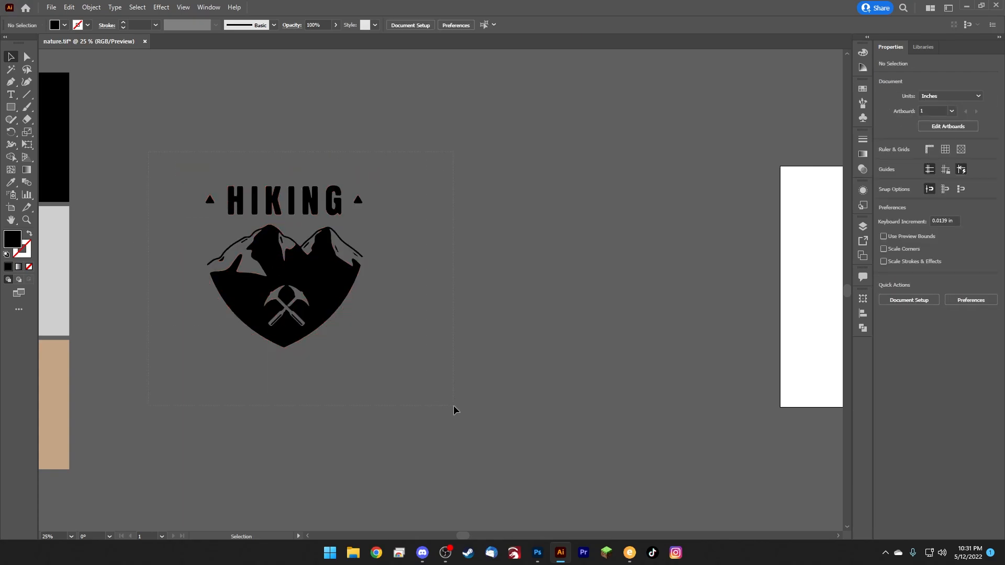
pyautogui.moveTo(454, 410); pyautogui.dragTo(317, 297)
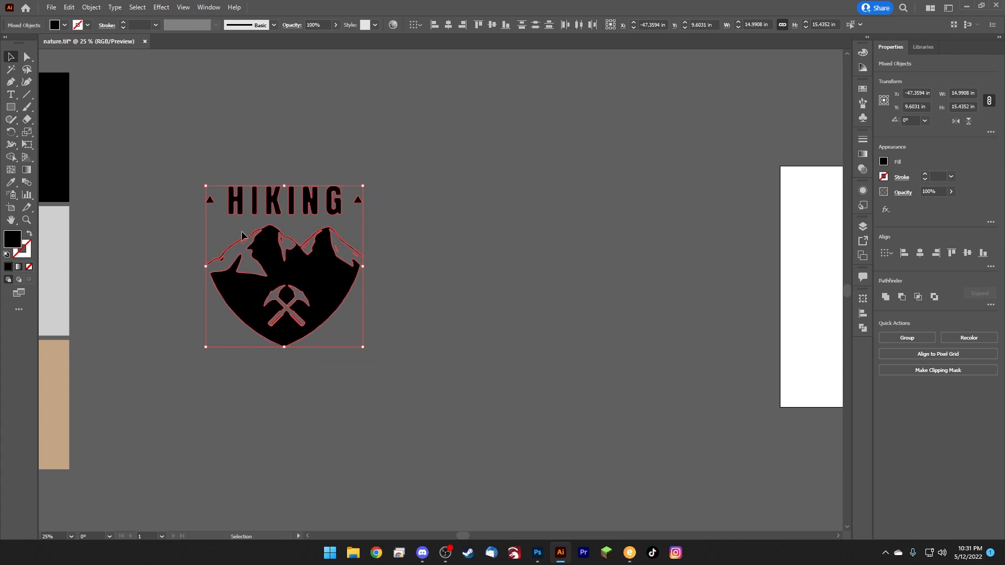
pyautogui.hotkey('ctrl', 'g')
pyautogui.click(476, 360)
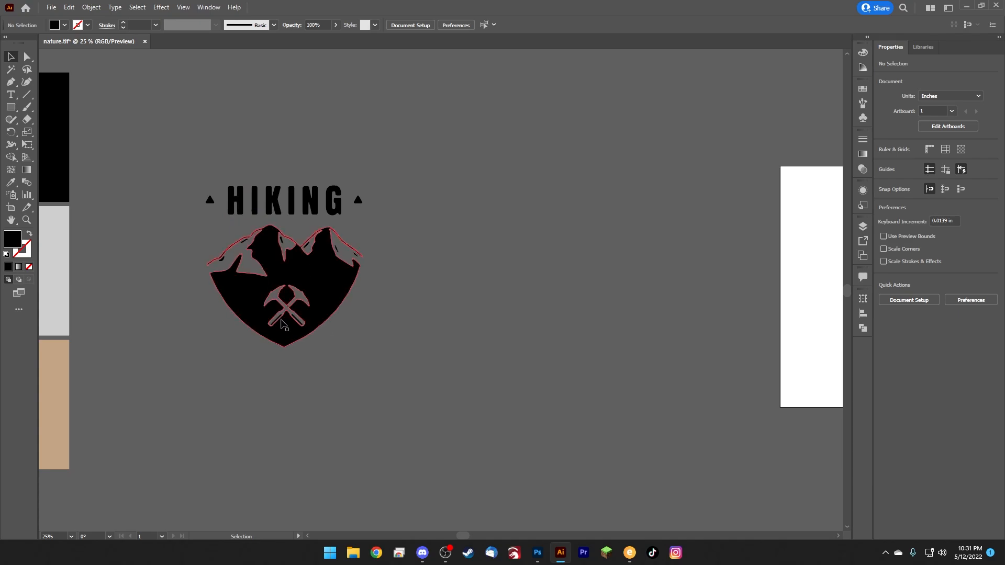
# Step: Enlarge the grouped black HIKING artwork proportionally to about 20.94 by 21.56 in
pyautogui.click(266, 204)
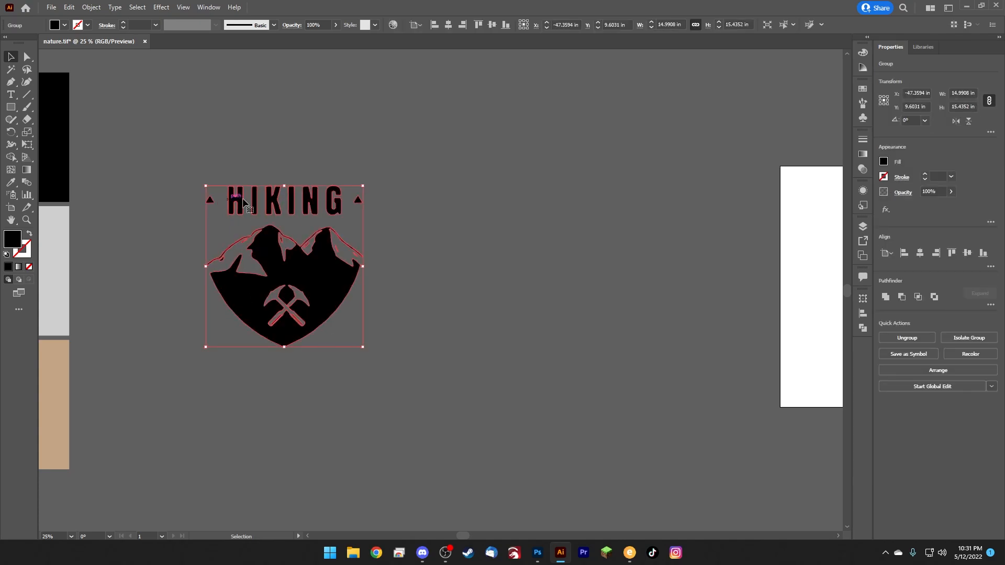
pyautogui.click(432, 223)
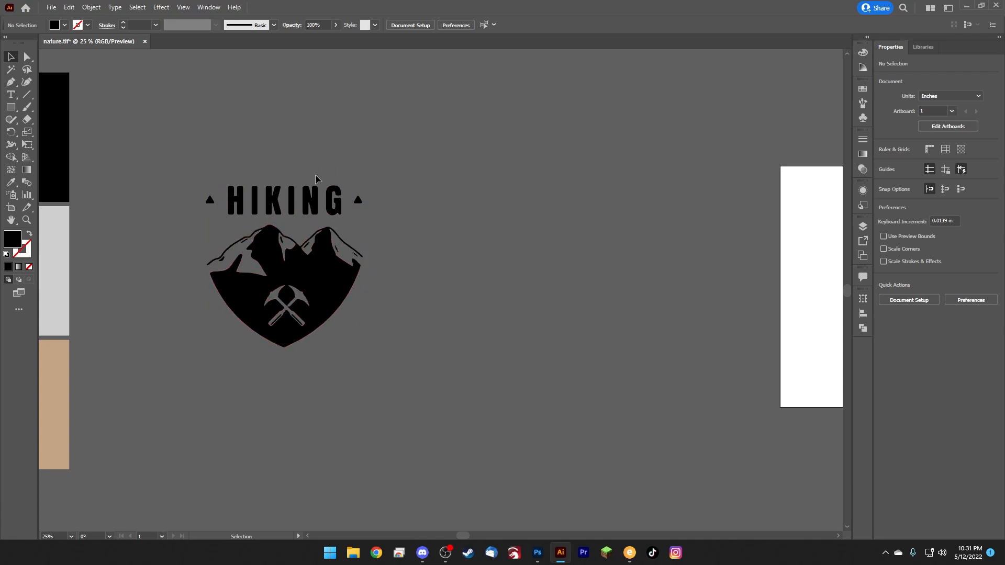
pyautogui.moveTo(168, 150); pyautogui.dragTo(431, 422)
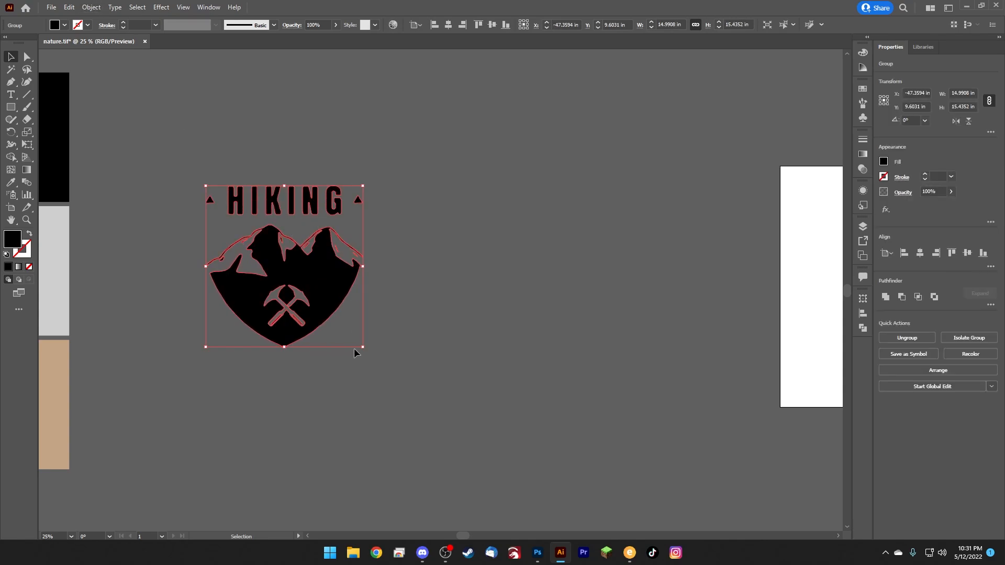
pyautogui.moveTo(354, 350); pyautogui.dragTo(426, 433)
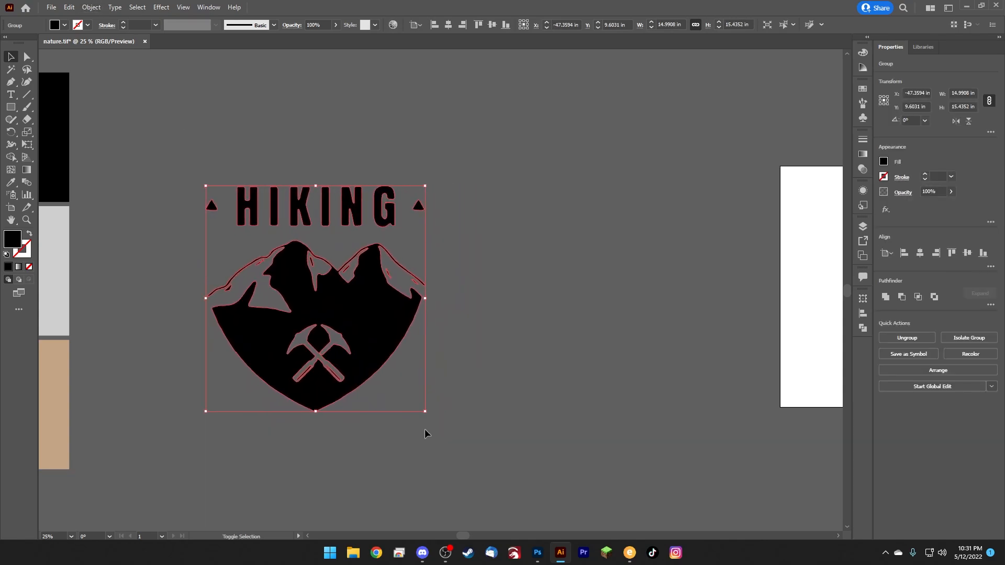
# Step: Rasterize the enlarged HIKING group in RGB at 600 ppi with a white background
pyautogui.click(90, 7)
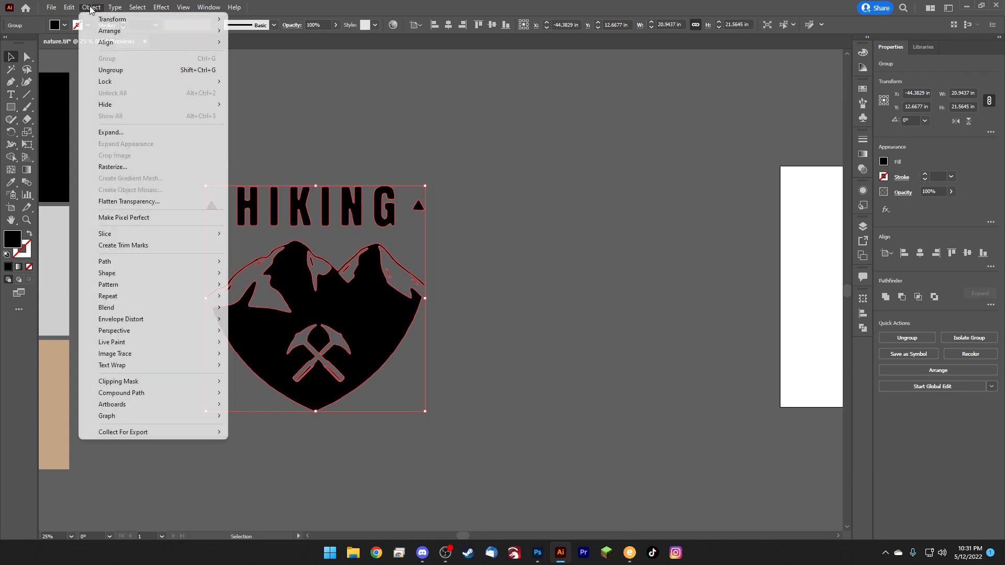
pyautogui.click(141, 170)
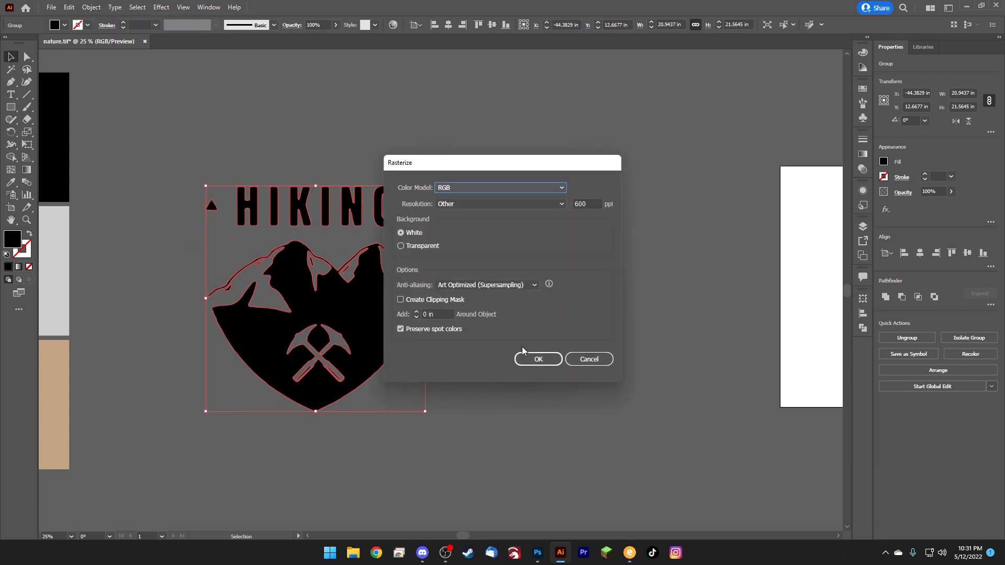
pyautogui.click(533, 358)
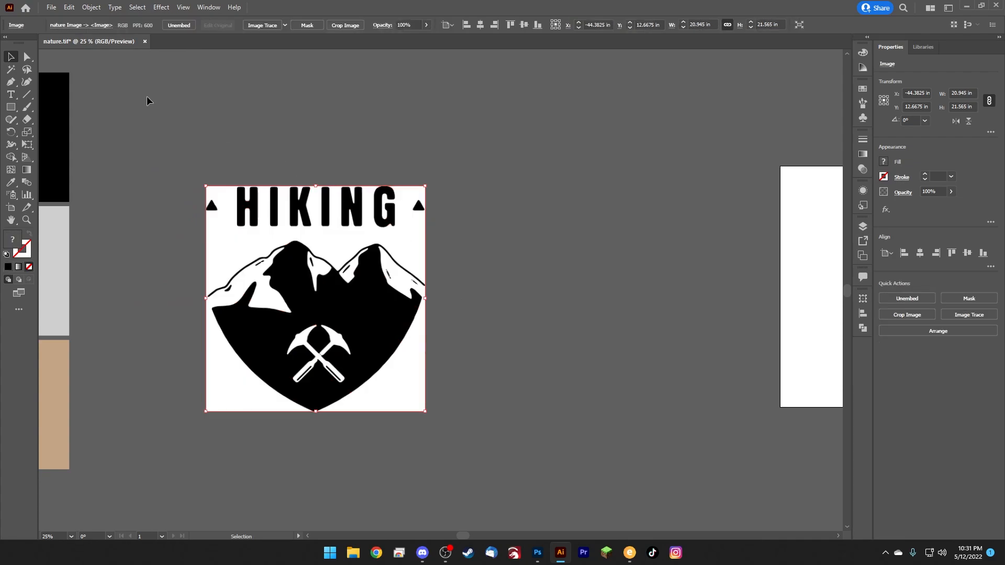
# Step: Image-trace the rasterized HIKING artwork with the default preset, expand the tracing and ungroup it
pyautogui.click(261, 26)
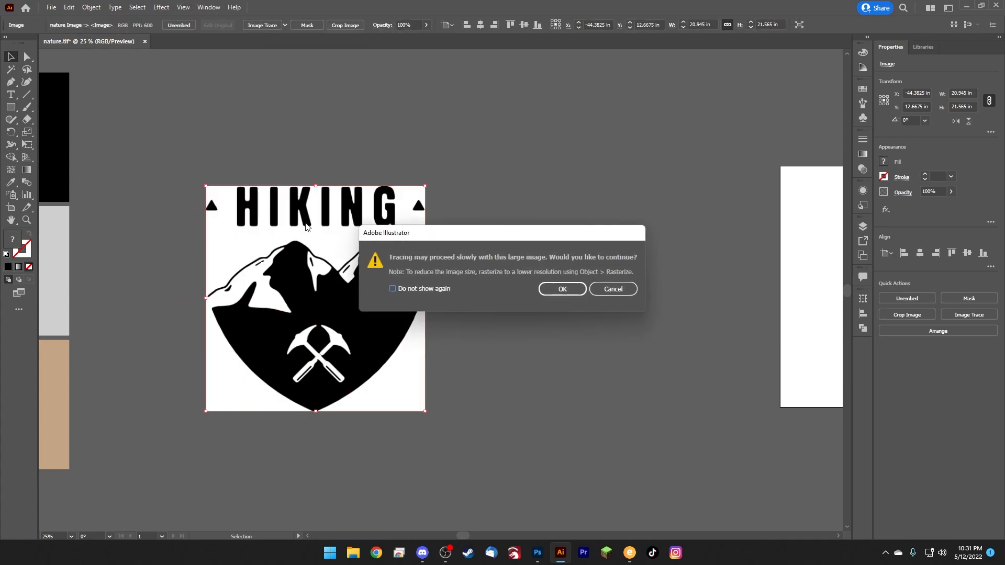
pyautogui.click(562, 288)
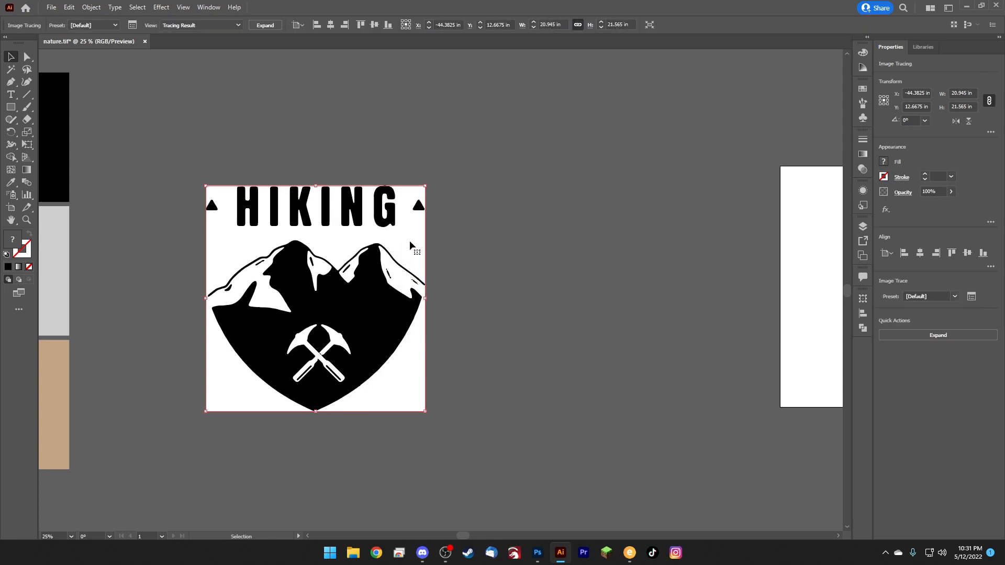
pyautogui.click(266, 26)
pyautogui.rightClick(324, 253)
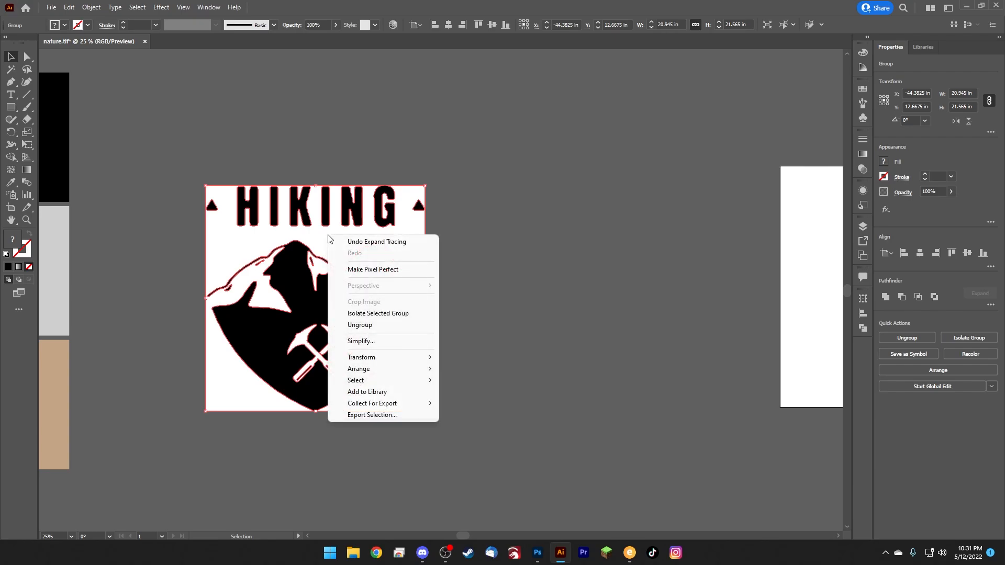
pyautogui.click(359, 327)
# Step: Try pulling the white background piece away from the traced HIKING artwork, and undo the move
pyautogui.click(536, 299)
pyautogui.moveTo(408, 243); pyautogui.dragTo(657, 226)
pyautogui.click(642, 318)
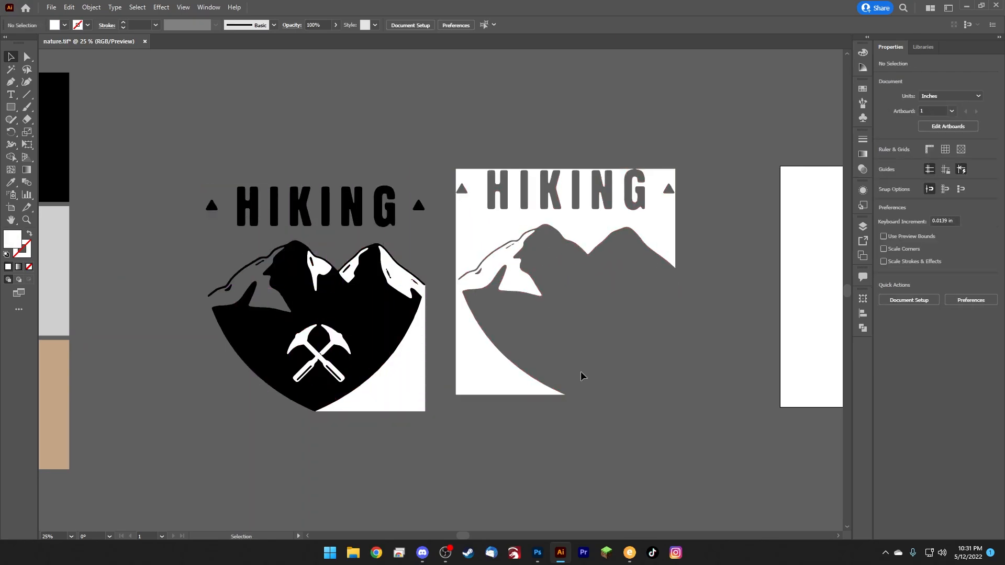
pyautogui.moveTo(474, 247); pyautogui.dragTo(193, 239)
pyautogui.hotkey('ctrl', 'z')
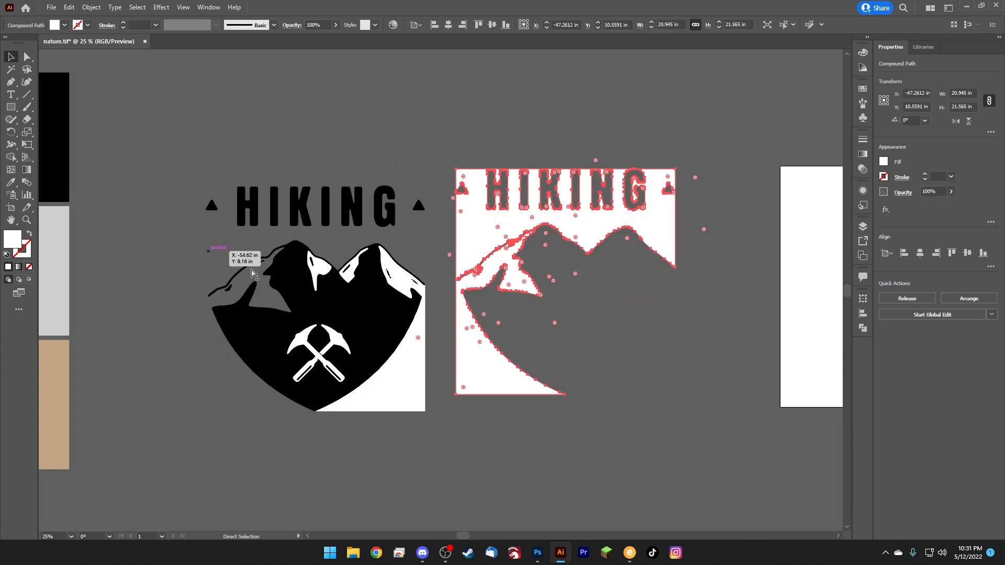
pyautogui.hotkey('ctrl', 'z')
# Step: Delete the large black mountain shape from the traced HIKING artwork
pyautogui.click(495, 364)
pyautogui.click(367, 327)
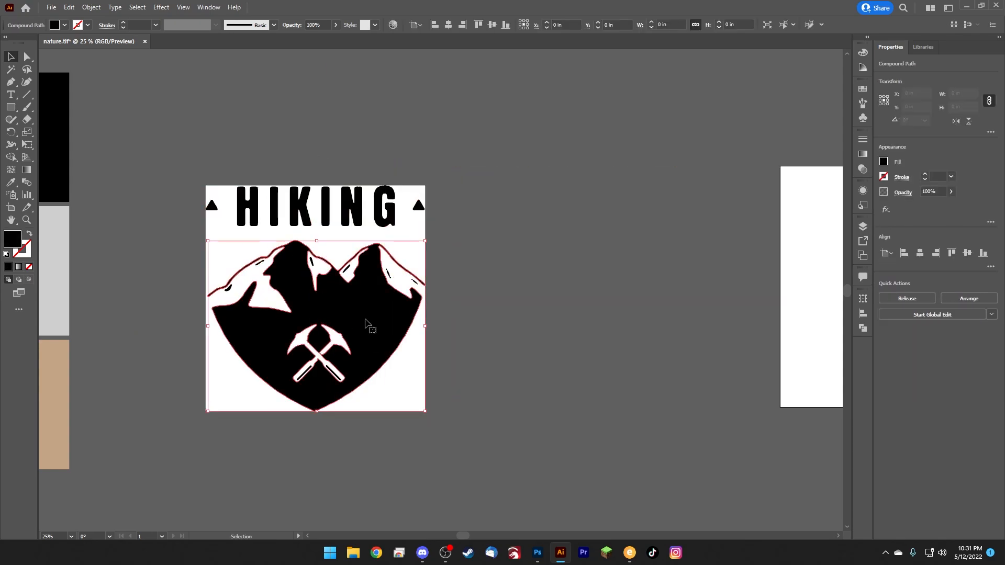
pyautogui.press('Delete')
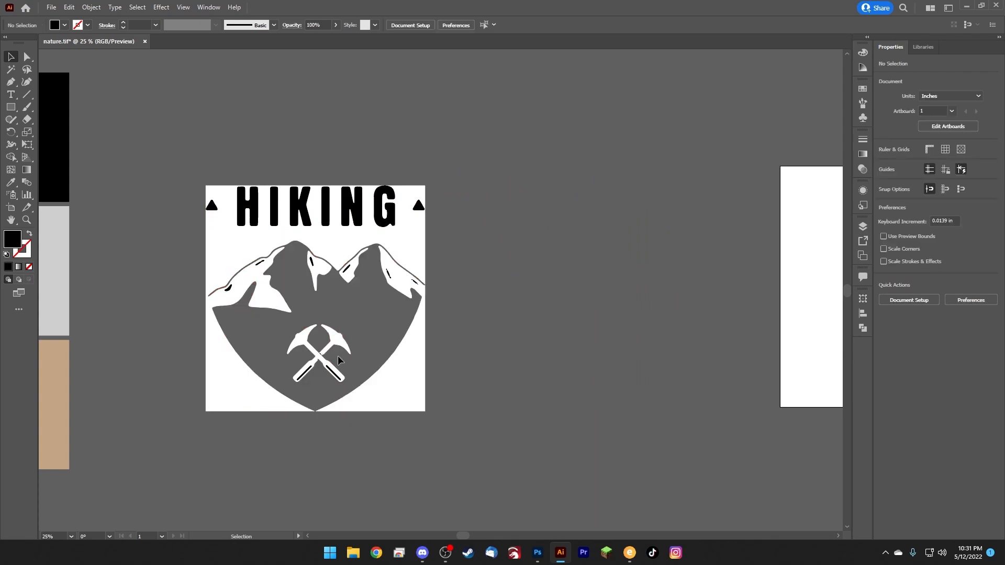
# Step: Select all objects sharing the black pieces' fill and stroke, exclude those in the three badge panels, and delete the rest
pyautogui.click(335, 376)
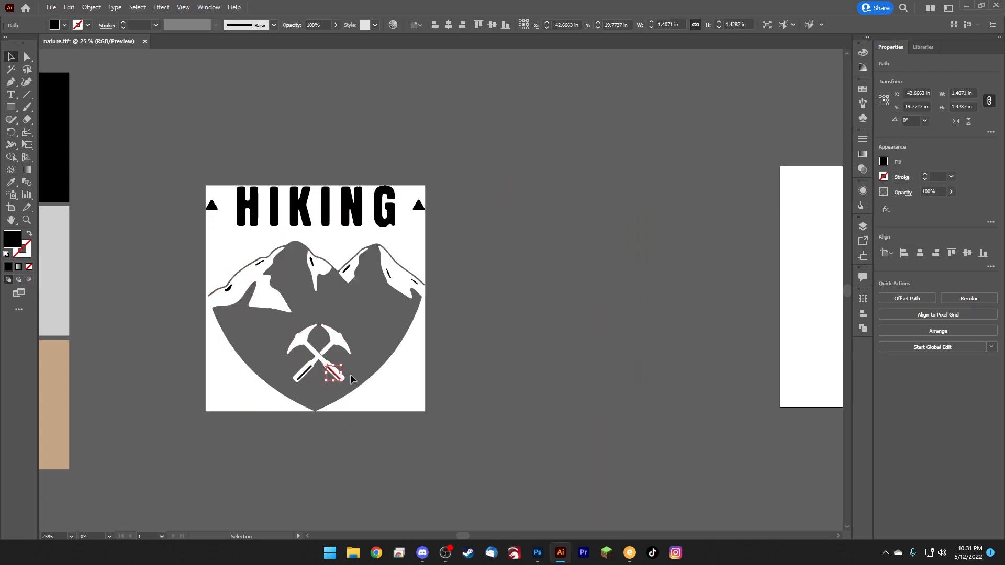
pyautogui.click(137, 7)
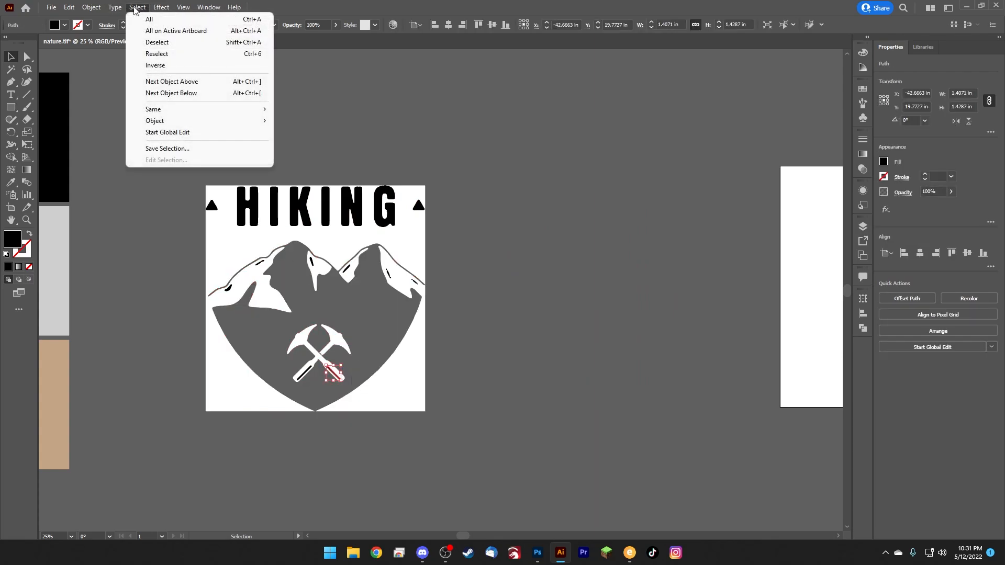
pyautogui.moveTo(241, 109)
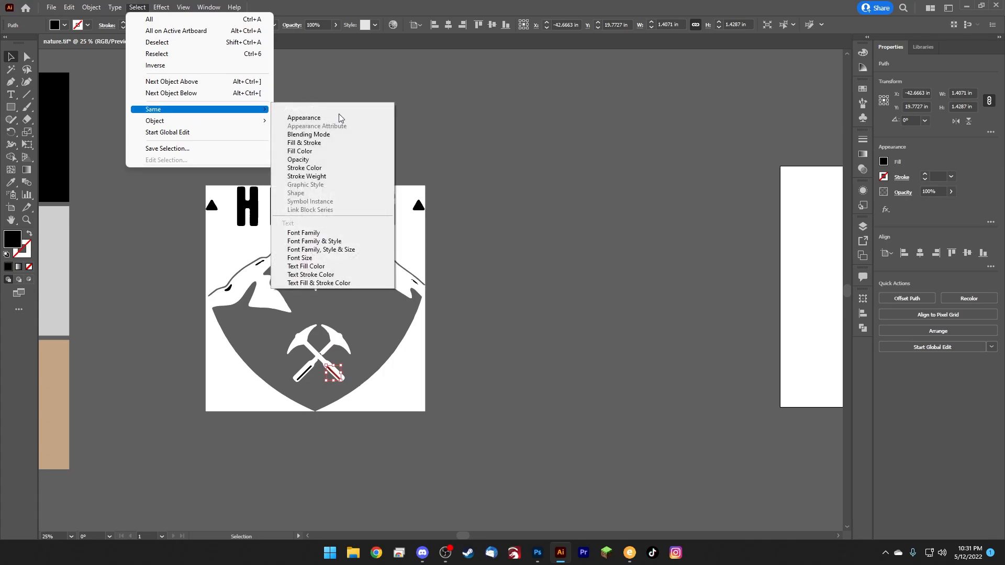
pyautogui.click(330, 143)
pyautogui.moveTo(114, 245); pyautogui.dragTo(341, 220)
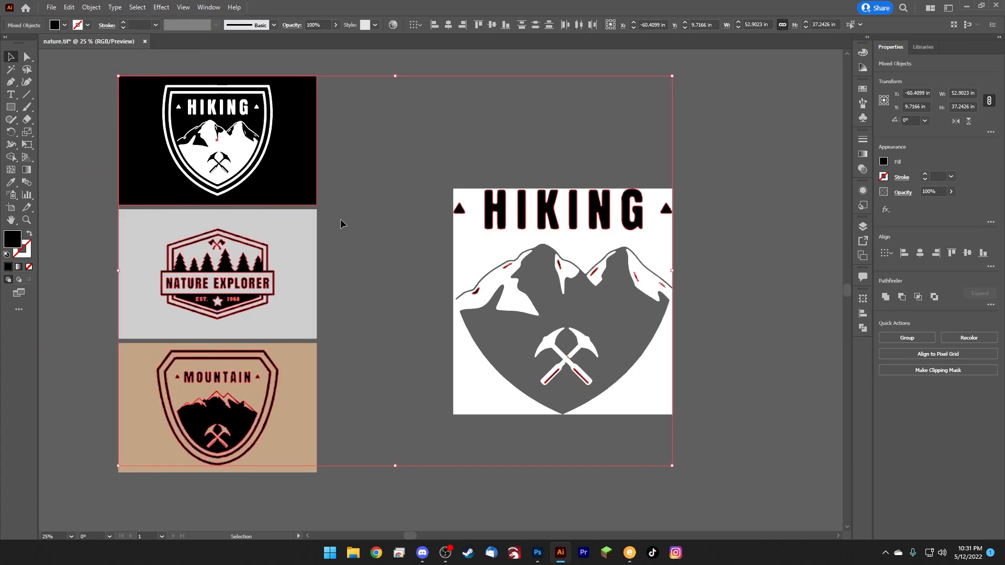
pyautogui.keyDown('shift'); pyautogui.click(307, 172); pyautogui.keyUp('shift')
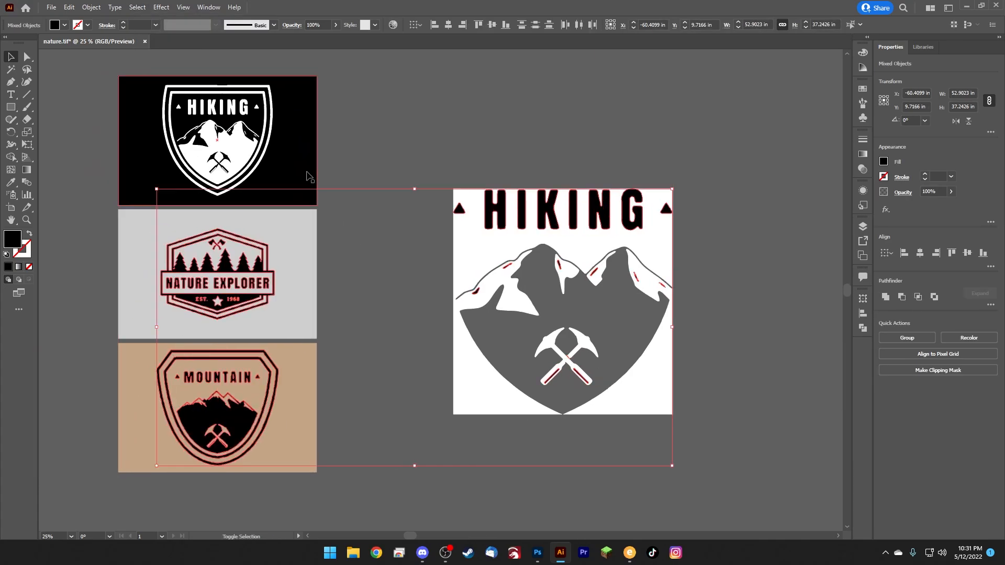
pyautogui.keyDown('shift'); pyautogui.click(215, 296); pyautogui.keyUp('shift')
pyautogui.keyDown('shift'); pyautogui.click(249, 403); pyautogui.keyUp('shift')
pyautogui.moveTo(362, 320); pyautogui.dragTo(158, 304)
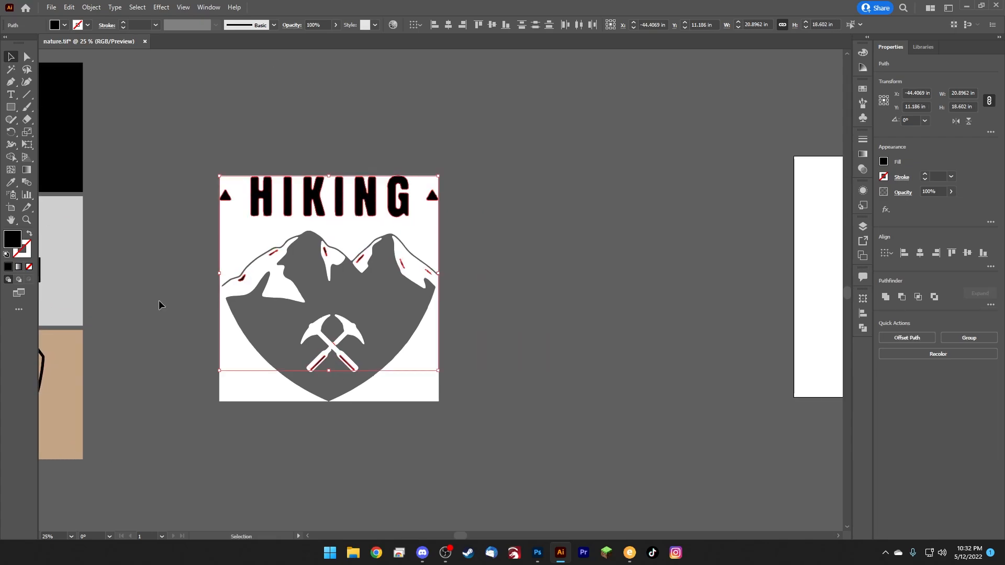
pyautogui.click(157, 299)
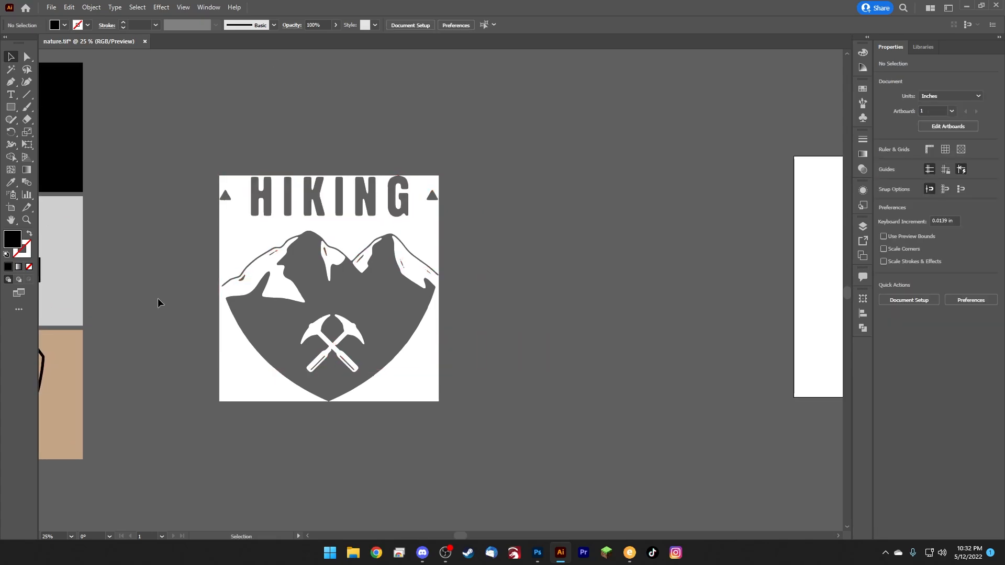
# Step: Fill the remaining white cut-out pieces of the HIKING artwork with black
pyautogui.moveTo(523, 429); pyautogui.dragTo(426, 374)
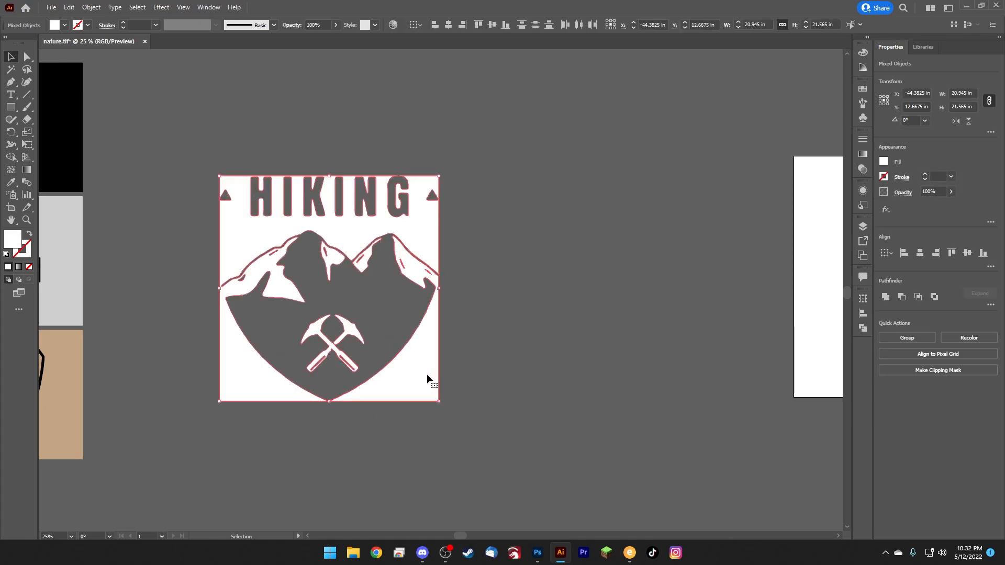
pyautogui.click(65, 25)
pyautogui.click(14, 99)
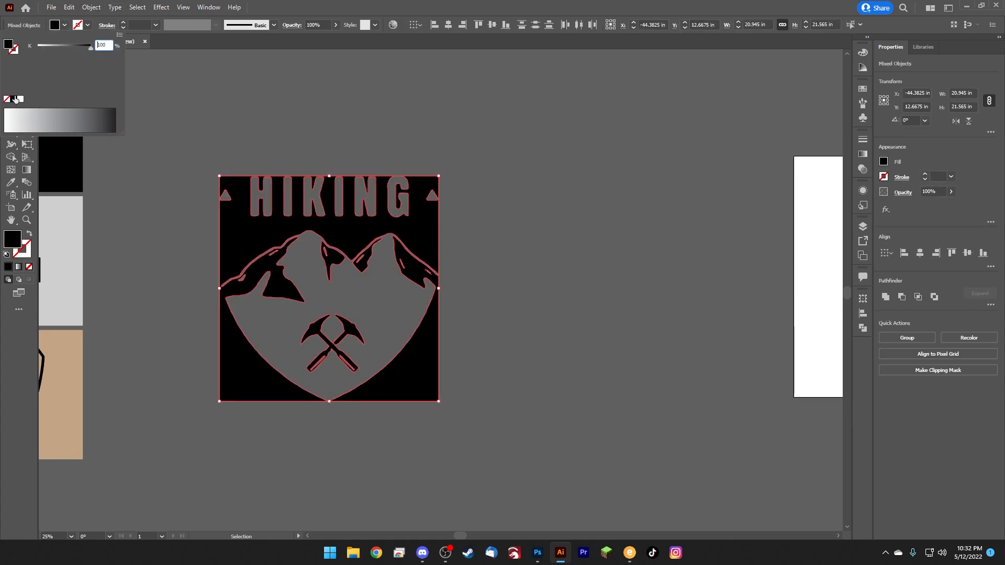
pyautogui.click(60, 25)
pyautogui.click(240, 99)
pyautogui.moveTo(560, 372); pyautogui.dragTo(608, 381)
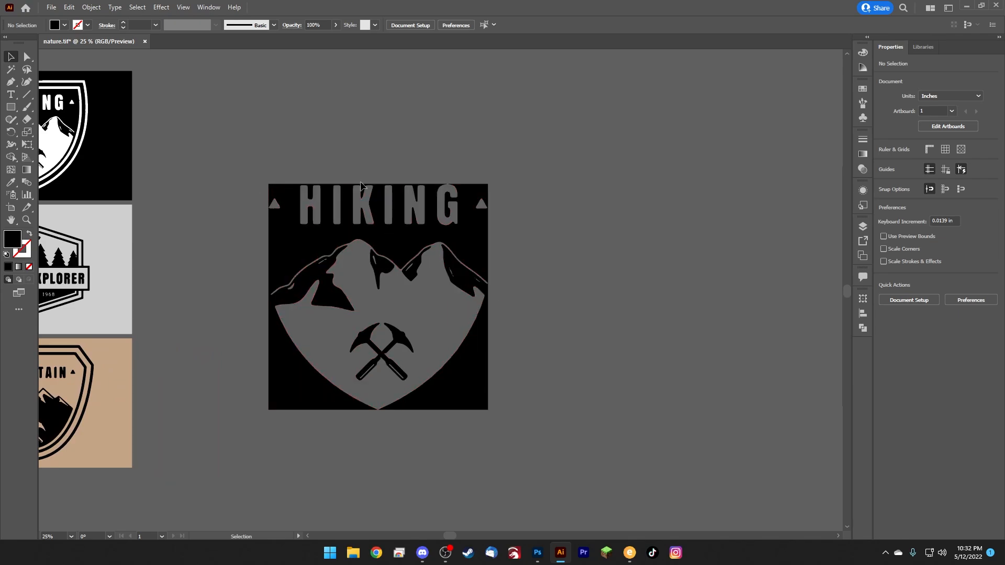
# Step: Undo the recoloring, deletions, tracing and rasterizing to return to the grouped black HIKING vector artwork
pyautogui.hotkey('ctrl', 'a')
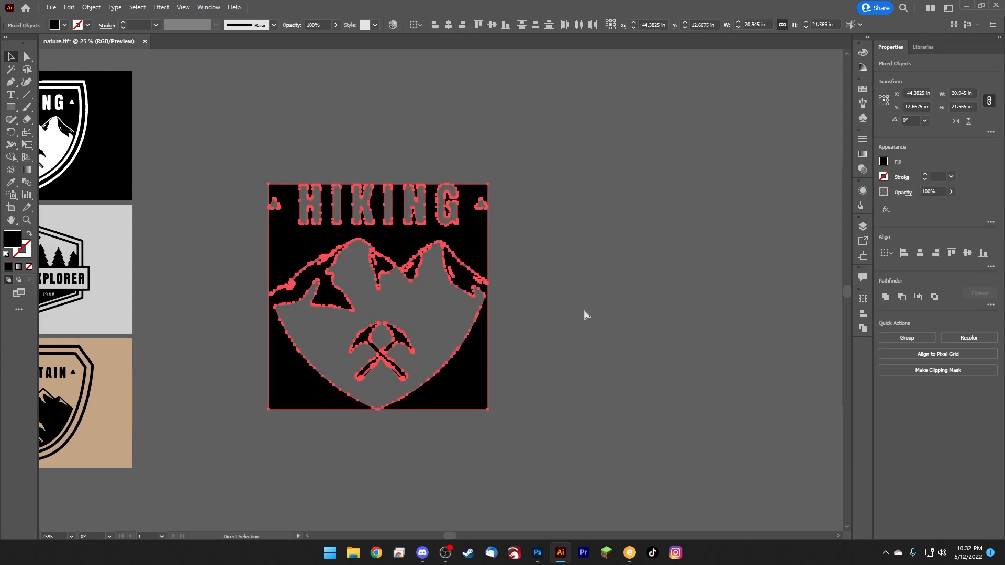
pyautogui.hotkey('ctrl', 'z')
pyautogui.hotkey('ctrl', 'z')
pyautogui.hotkey('ctrl', 'z')
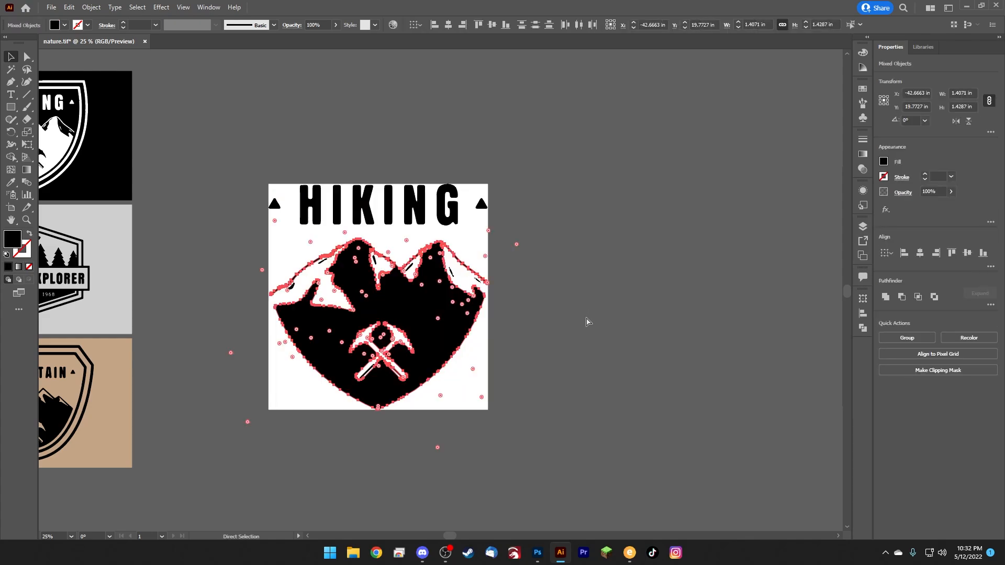
pyautogui.hotkey('ctrl', 'z')
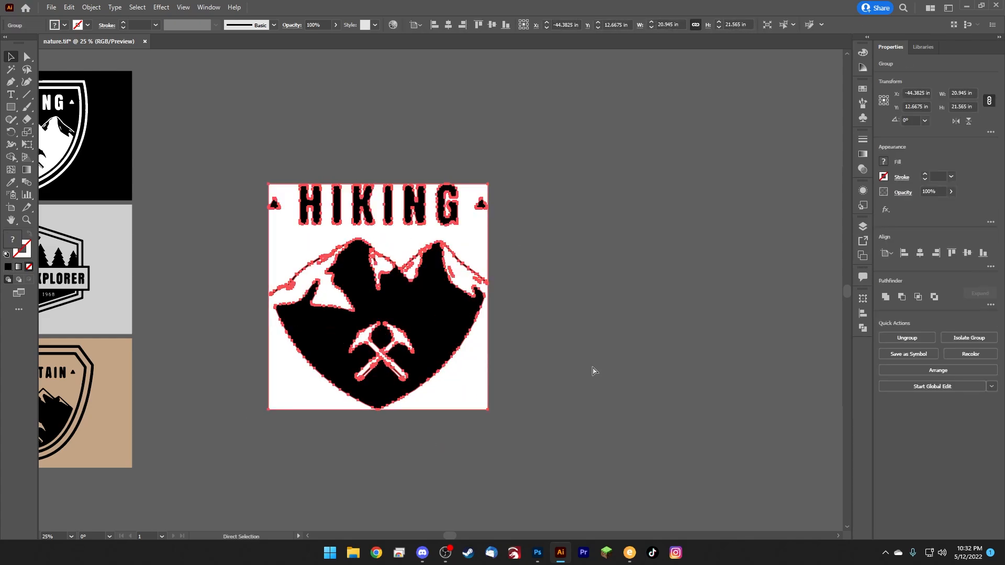
pyautogui.hotkey('ctrl', 'z')
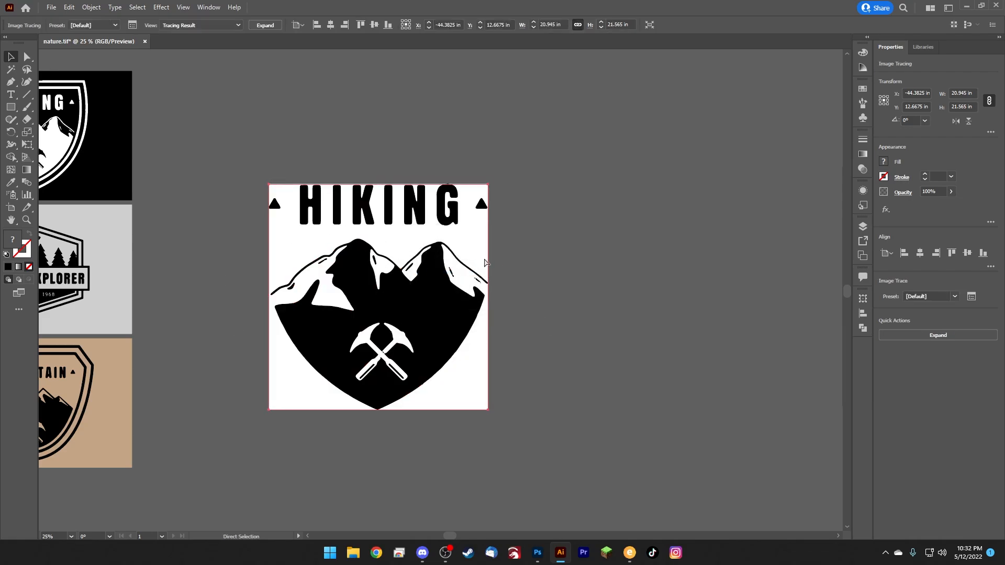
pyautogui.hotkey('ctrl', 'z')
pyautogui.hotkey('ctrl', 'z')
pyautogui.click(514, 327)
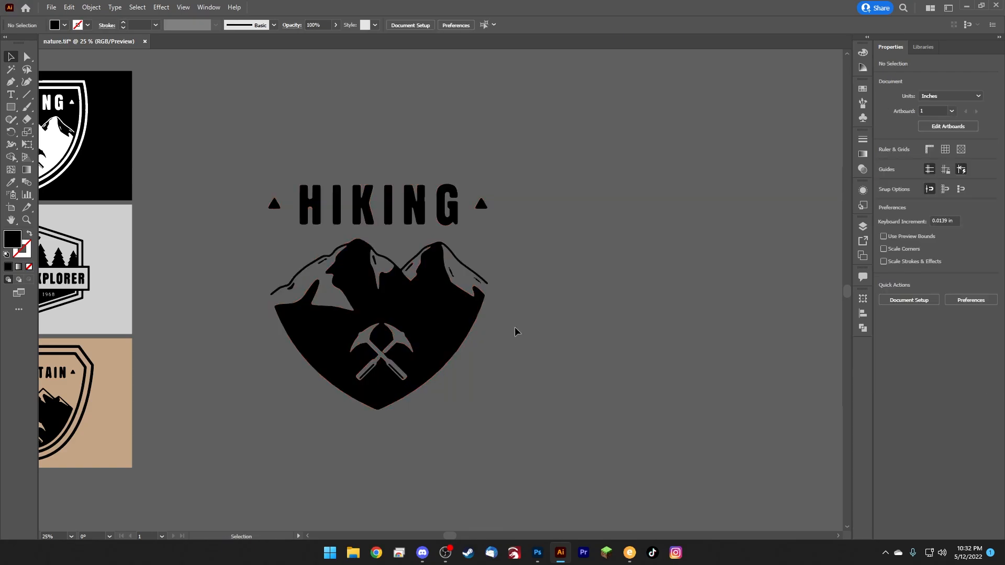
# Step: Reposition the black HIKING group and duplicate it on the empty canvas between the original and the white artboard
pyautogui.click(449, 334)
pyautogui.moveTo(410, 319); pyautogui.dragTo(365, 323)
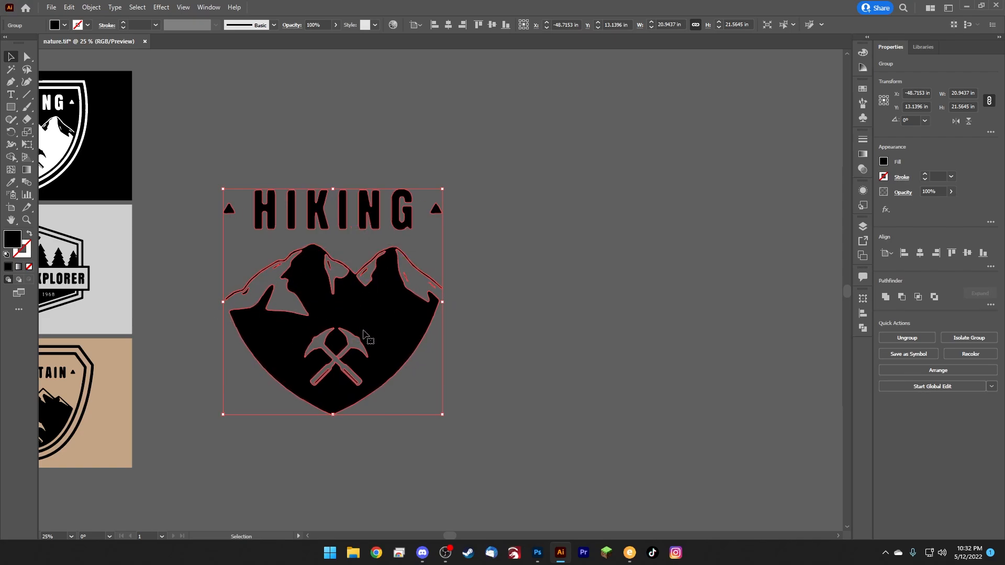
pyautogui.moveTo(334, 308); pyautogui.dragTo(439, 322)
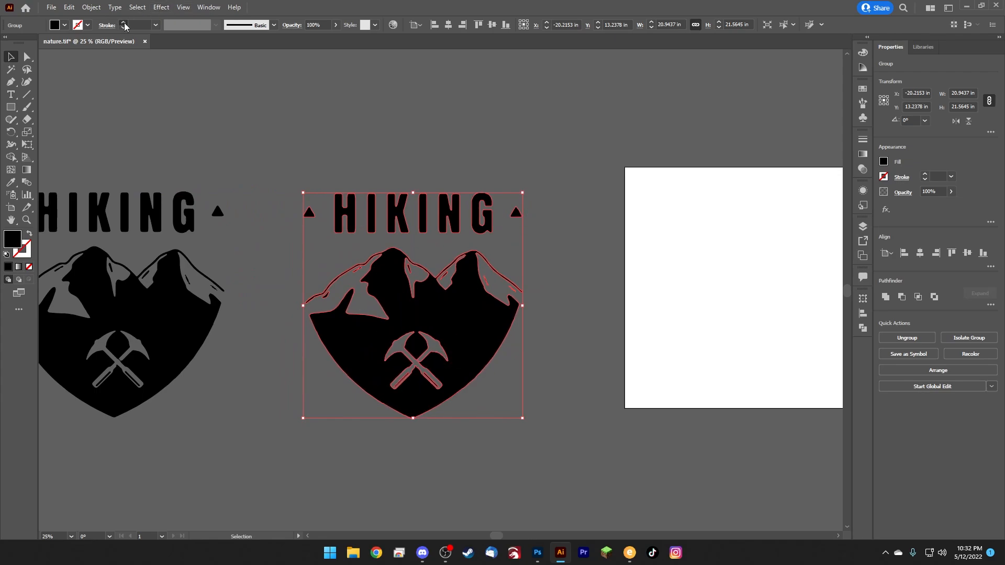
# Step: Give the duplicated HIKING group a 37 pt black stroke with round corner joins
pyautogui.moveTo(125, 25); pyautogui.dragTo(125, 24)
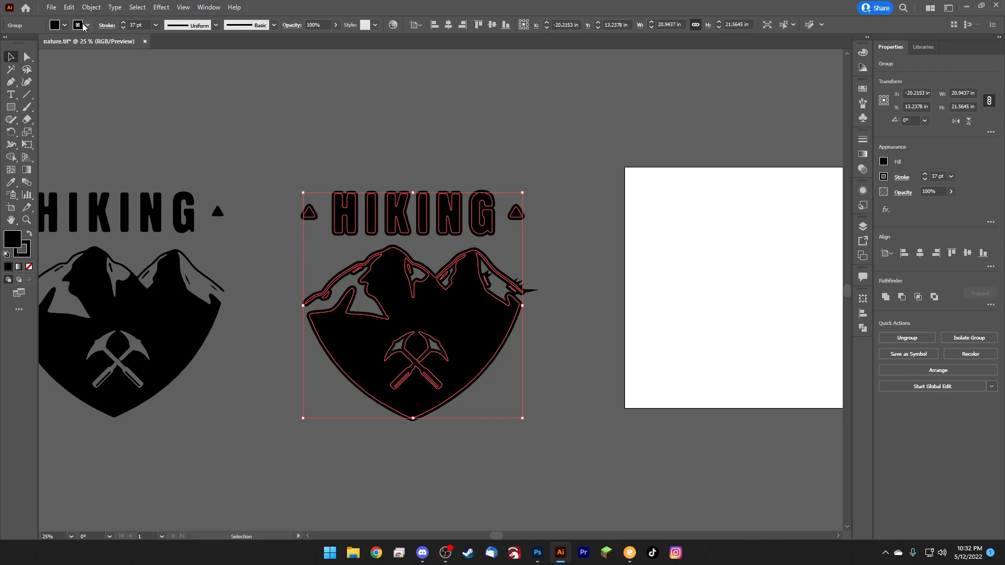
pyautogui.click(108, 25)
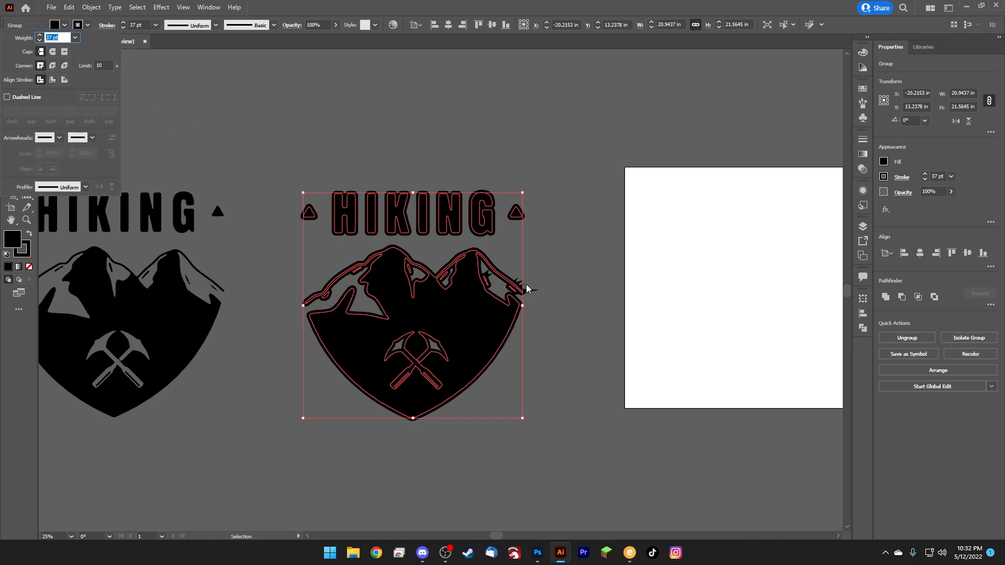
pyautogui.click(52, 66)
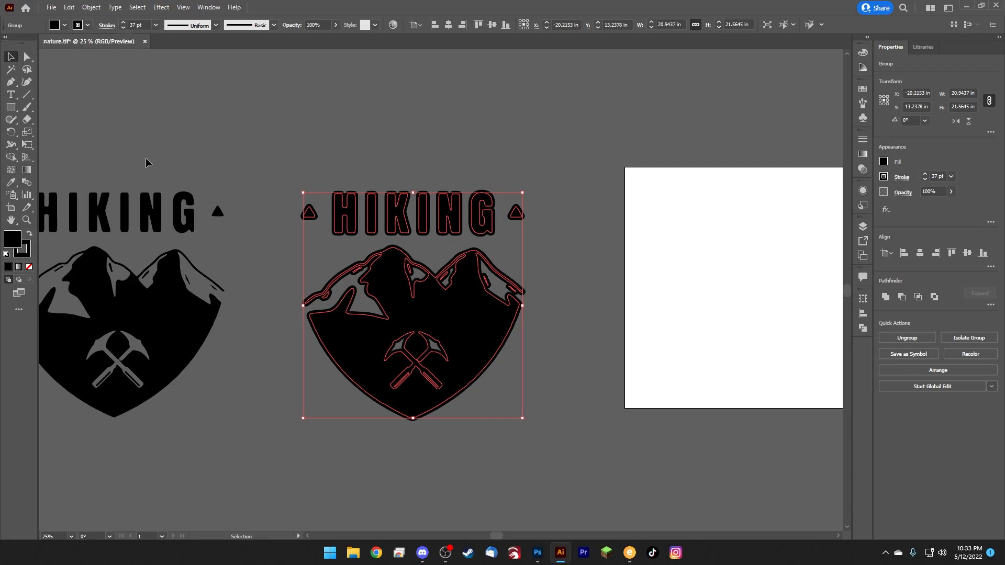
# Step: Expand the duplicate's fill and stroke into editable shapes
pyautogui.click(92, 8)
pyautogui.click(112, 129)
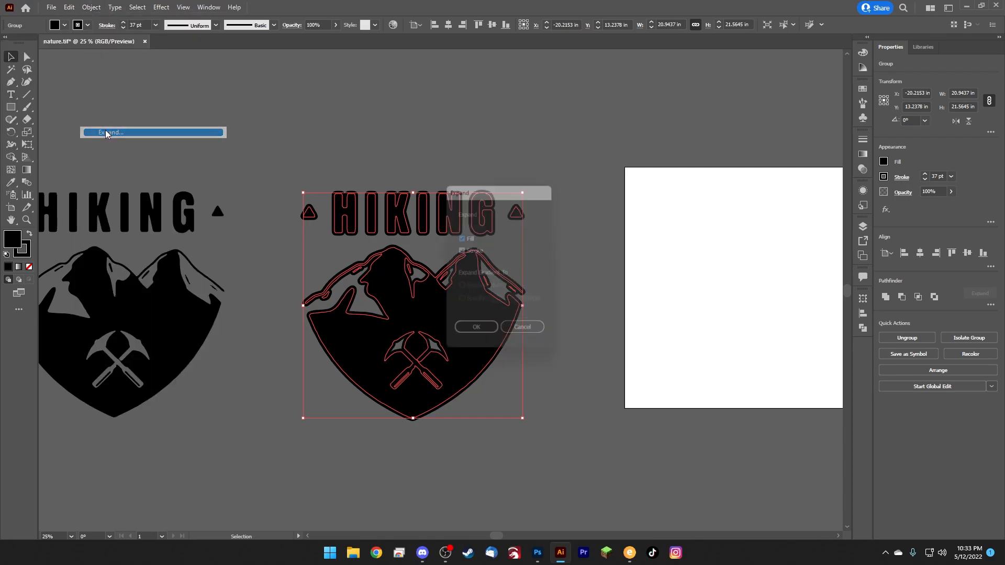
pyautogui.click(476, 335)
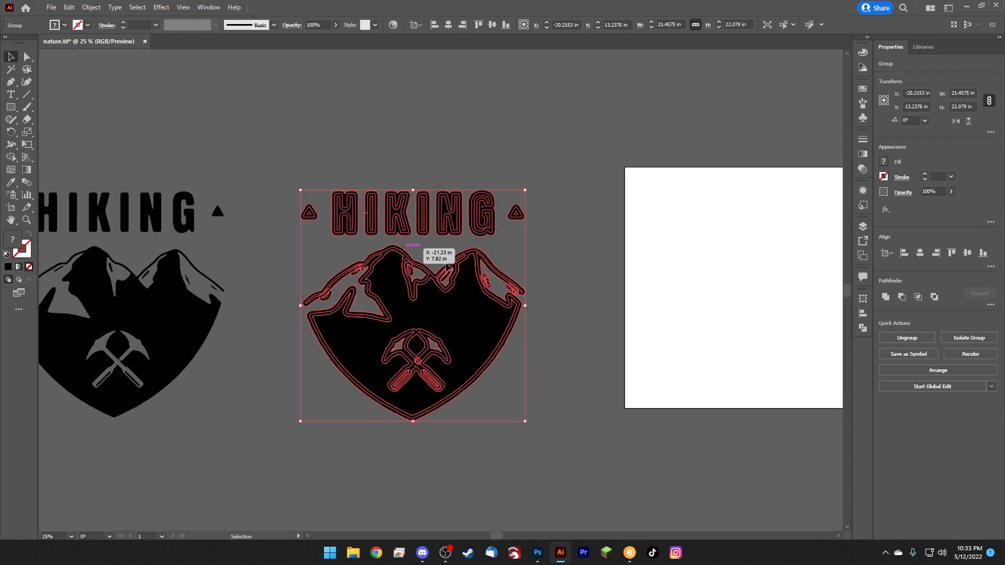
# Step: Trim and unite the expanded HIKING pieces into one solid black silhouette
pyautogui.click(863, 328)
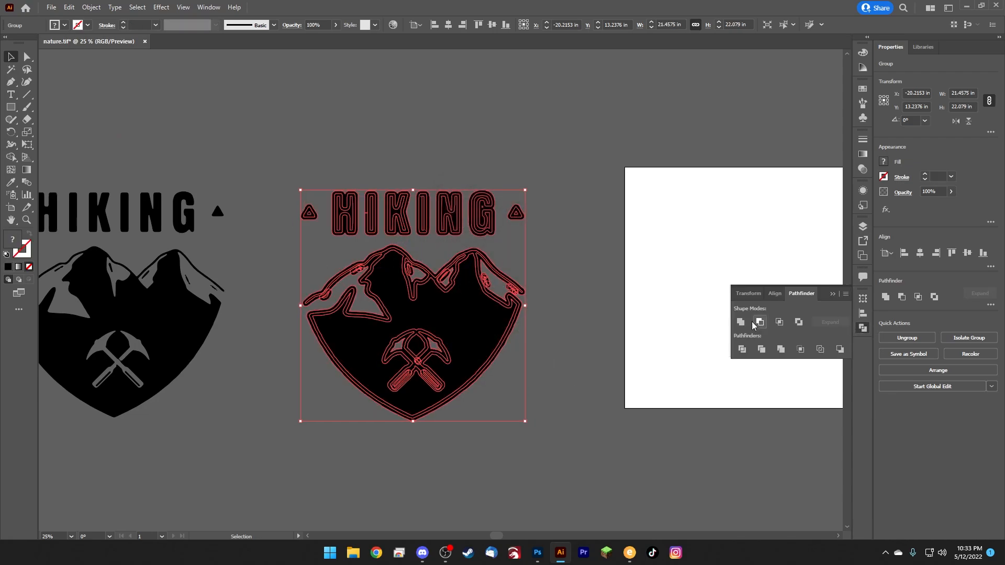
pyautogui.click(741, 322)
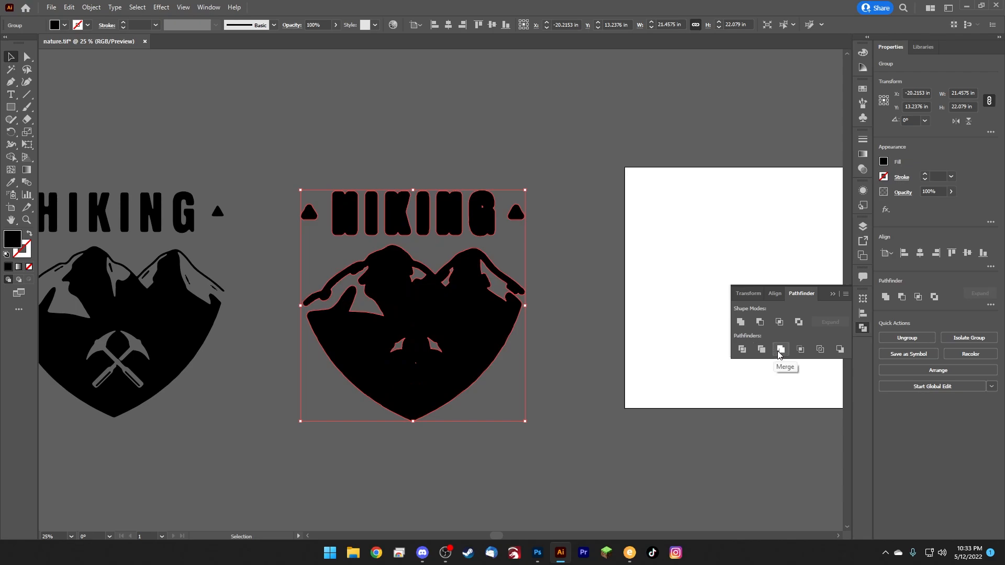
pyautogui.click(763, 351)
pyautogui.click(741, 322)
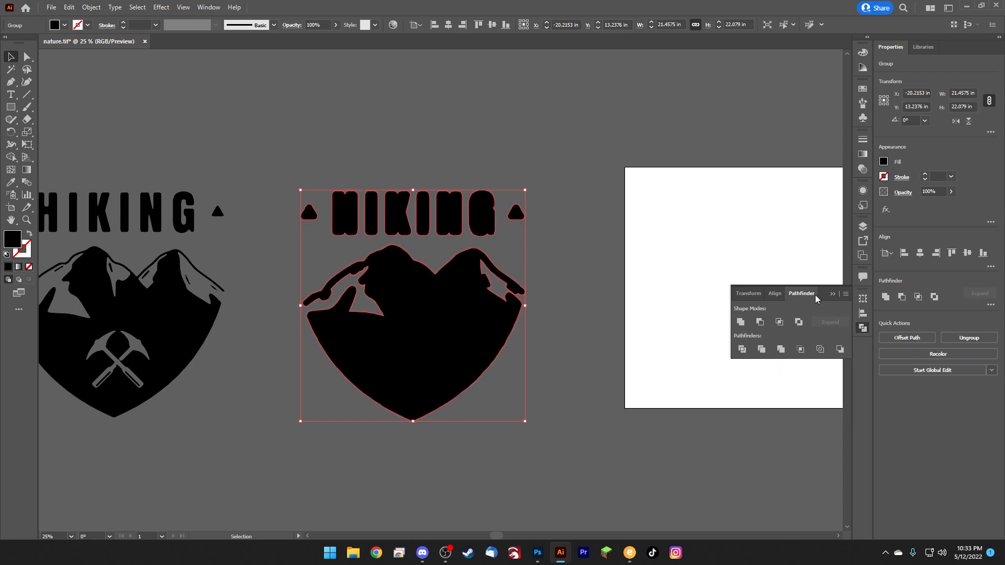
pyautogui.click(833, 294)
pyautogui.click(556, 312)
pyautogui.hscroll(-5, 377, 320)
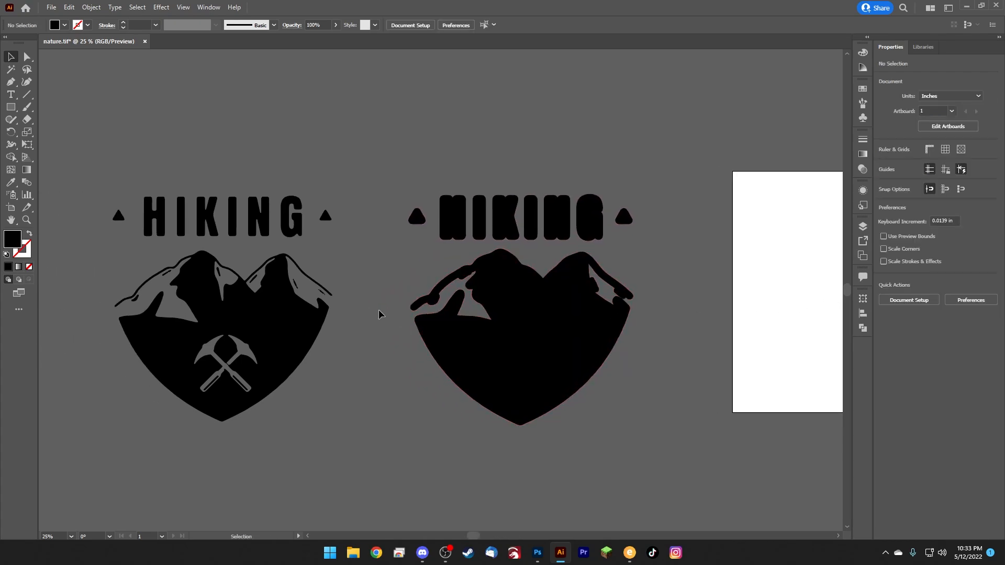
# Step: Duplicate the original black HIKING group onto the empty canvas above it as a spare copy
pyautogui.moveTo(366, 420); pyautogui.dragTo(421, 429)
pyautogui.click(377, 406)
pyautogui.click(297, 352)
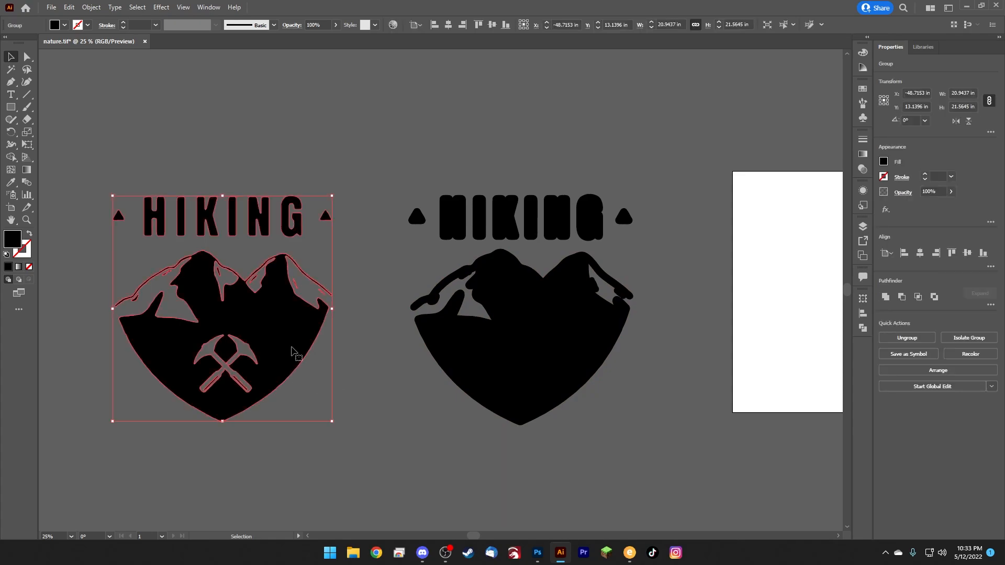
pyautogui.moveTo(296, 353); pyautogui.dragTo(297, 67)
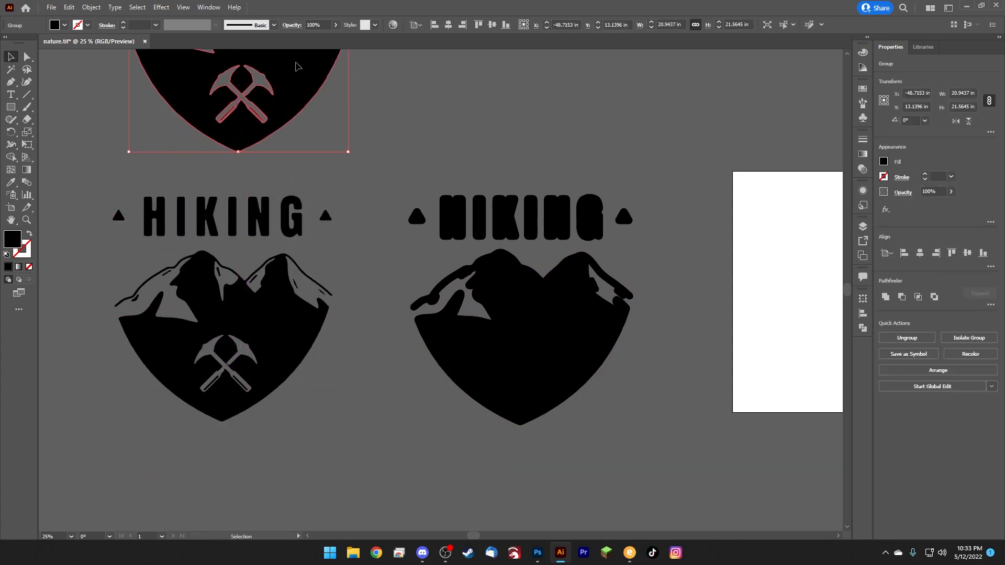
# Step: Fill the original HIKING group beside the thick silhouette with white
pyautogui.click(118, 257)
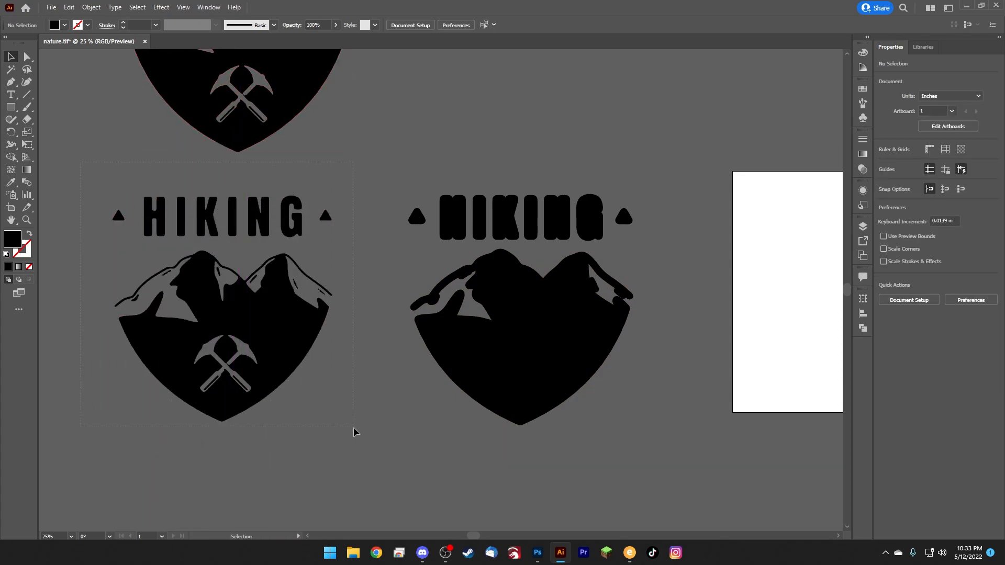
pyautogui.click(278, 335)
pyautogui.keyDown('shift'); pyautogui.click(60, 27); pyautogui.keyUp('shift')
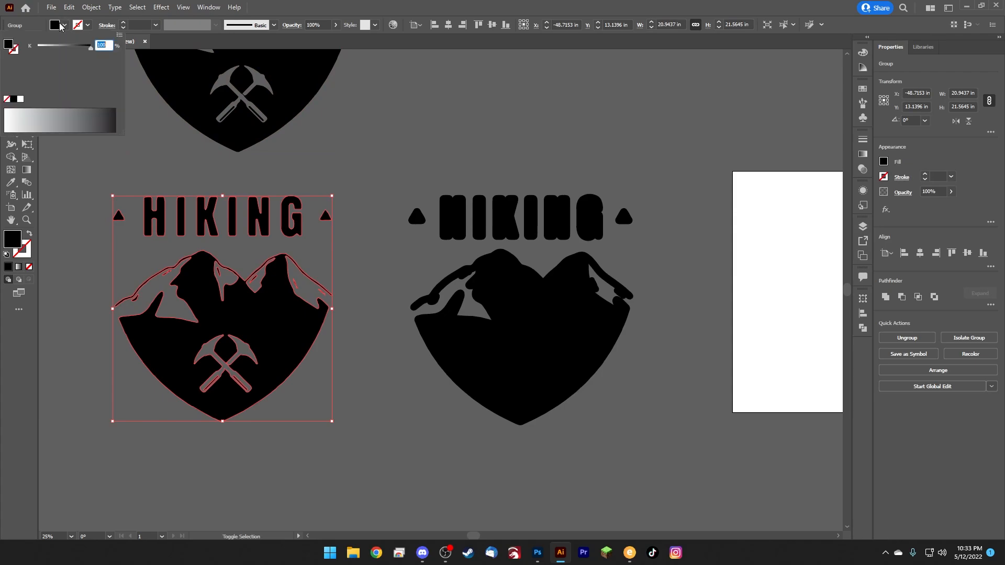
pyautogui.click(20, 99)
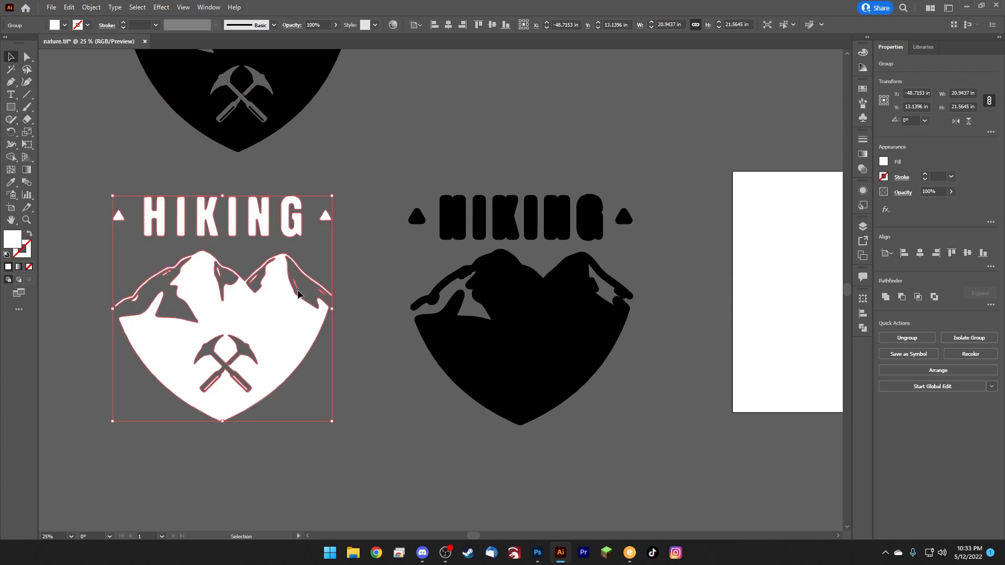
# Step: Center-align the white HIKING group and the thick black silhouette on each other
pyautogui.moveTo(372, 179)
pyautogui.mouseDown()
pyautogui.moveTo(736, 441)
pyautogui.moveTo(702, 471)
pyautogui.mouseUp()
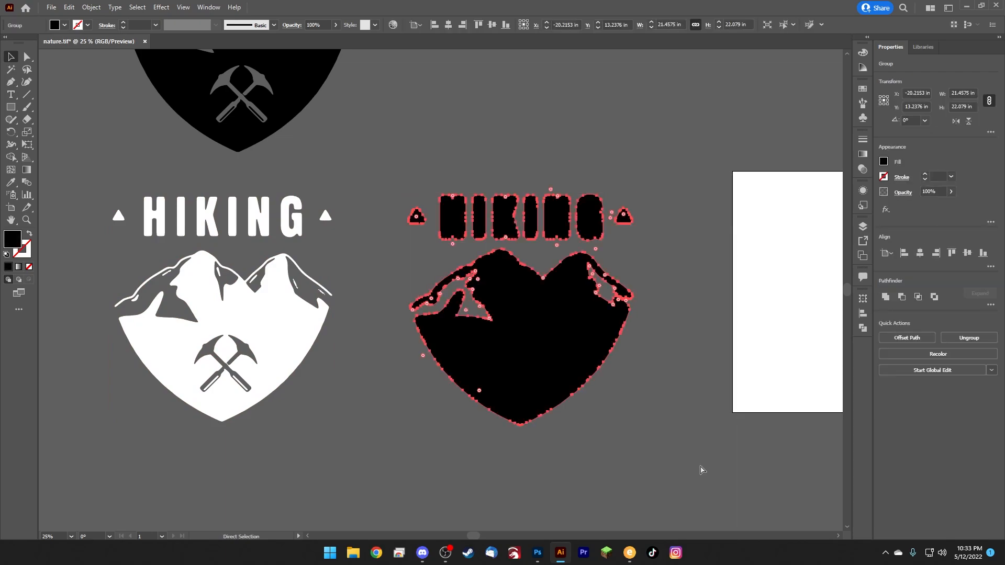
pyautogui.keyDown('shift'); pyautogui.click(297, 334); pyautogui.keyUp('shift')
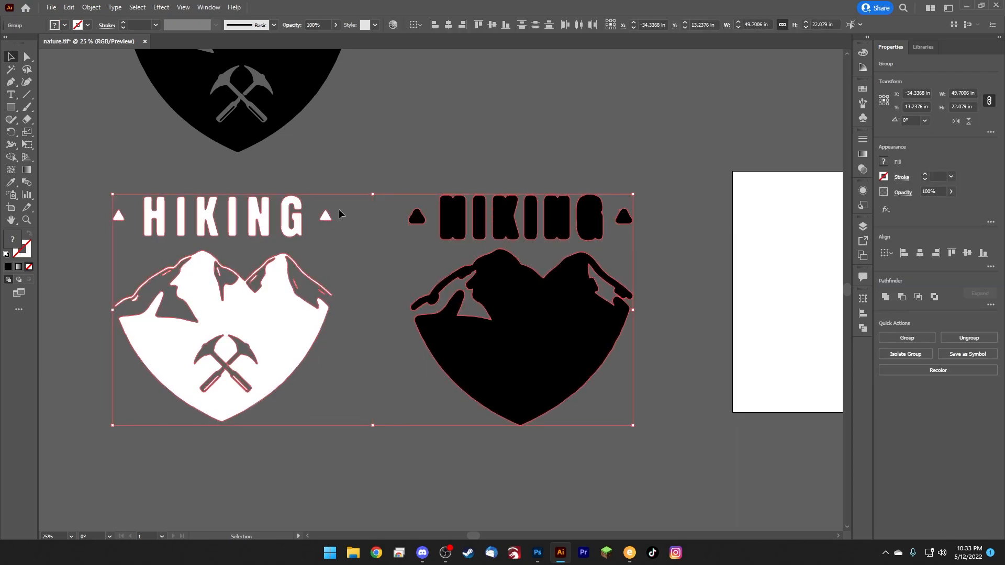
pyautogui.click(448, 25)
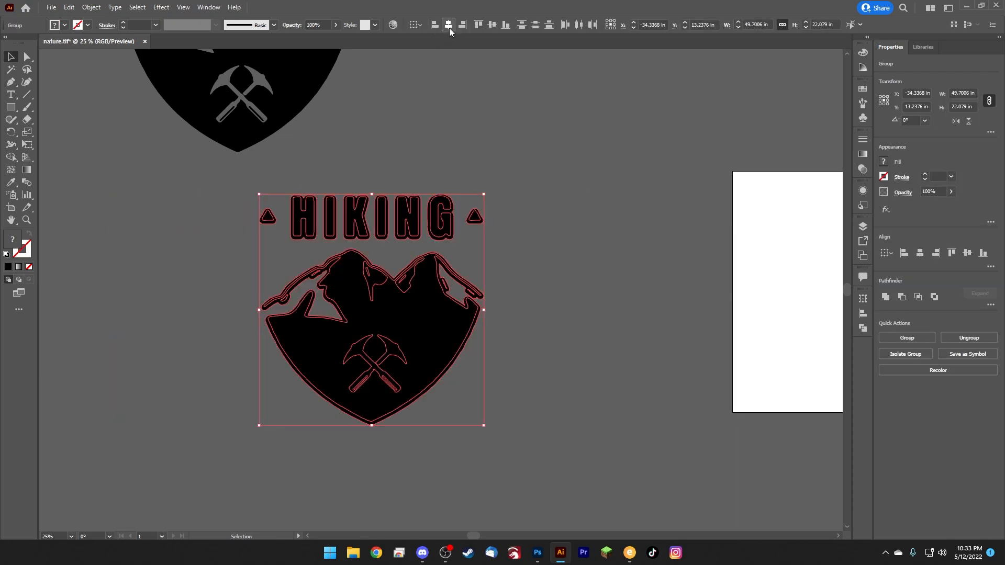
pyautogui.click(557, 238)
# Step: Send the thick black silhouette to the back, behind the white HIKING artwork
pyautogui.click(430, 325)
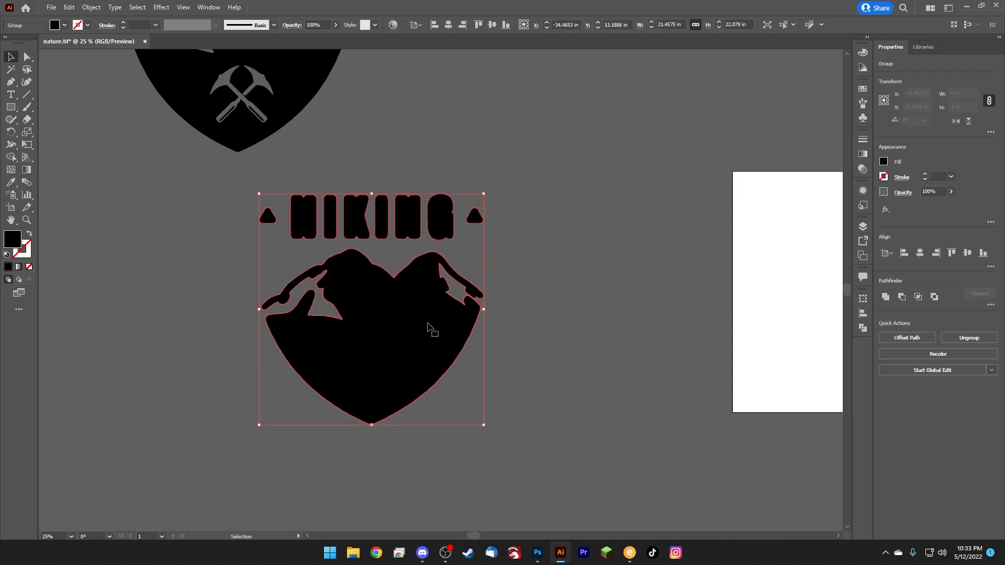
pyautogui.rightClick(429, 324)
pyautogui.moveTo(466, 458)
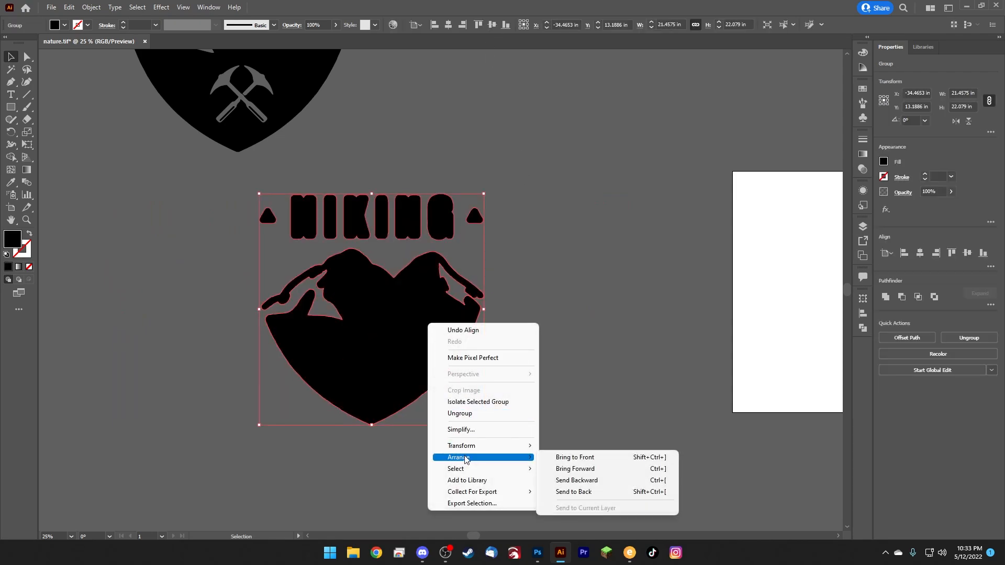
pyautogui.click(590, 494)
pyautogui.click(592, 348)
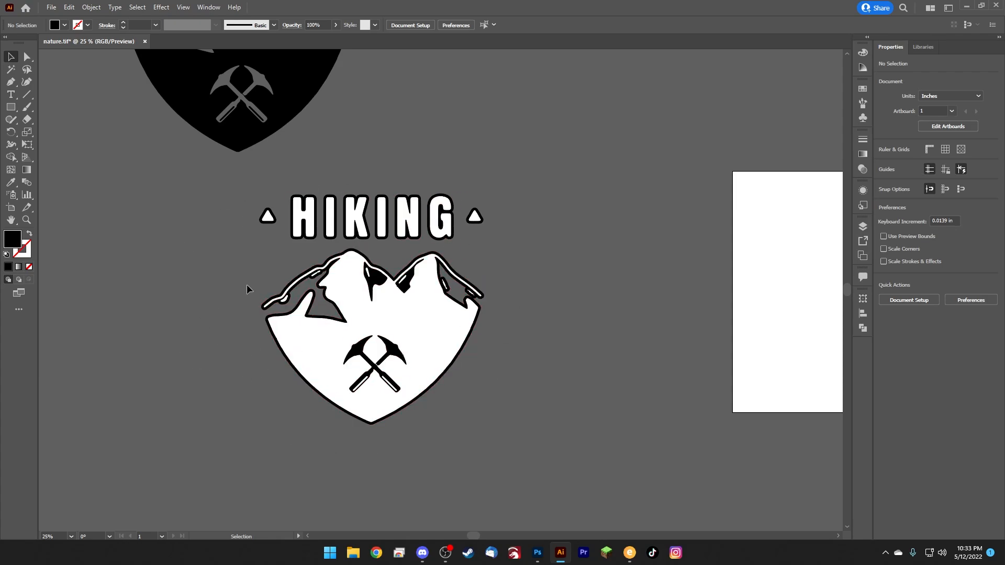
# Step: Ungroup the stacked white artwork and black silhouette
pyautogui.moveTo(273, 151); pyautogui.dragTo(226, 220)
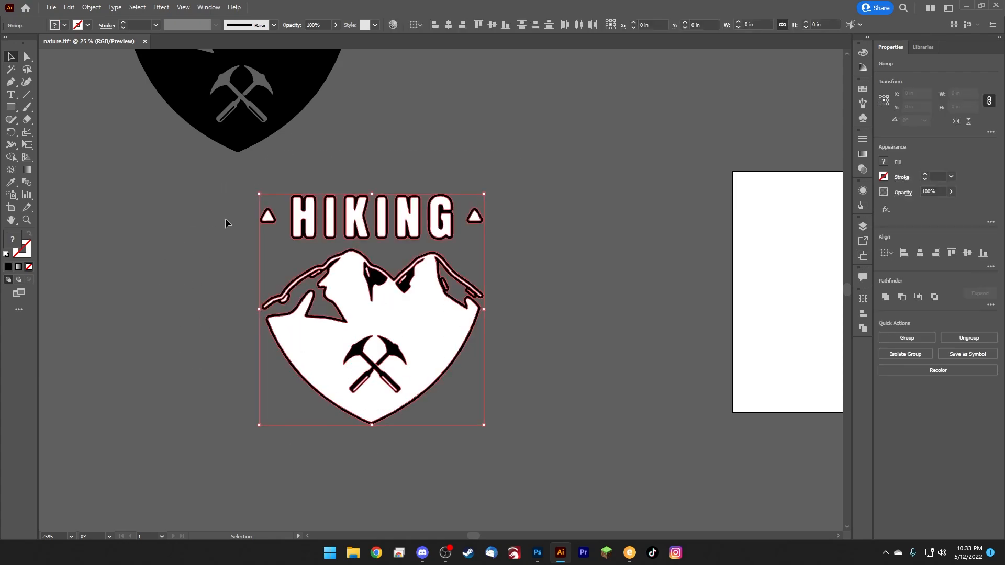
pyautogui.click(862, 329)
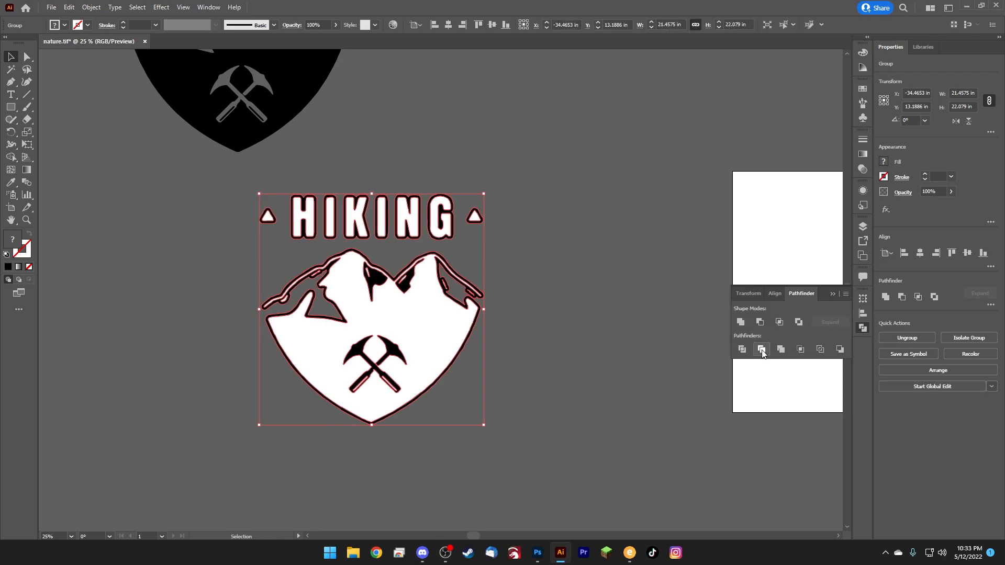
pyautogui.rightClick(464, 322)
pyautogui.click(474, 408)
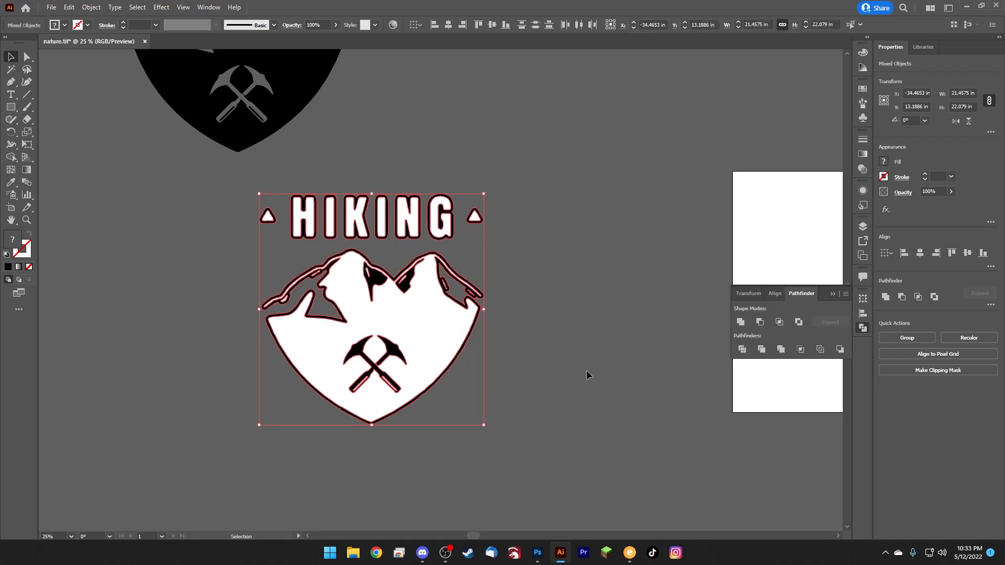
pyautogui.click(588, 375)
# Step: Select all objects matching the white pieces, exclude those in the original badge panel, and delete the rest to cut out the outline
pyautogui.click(411, 312)
pyautogui.click(137, 7)
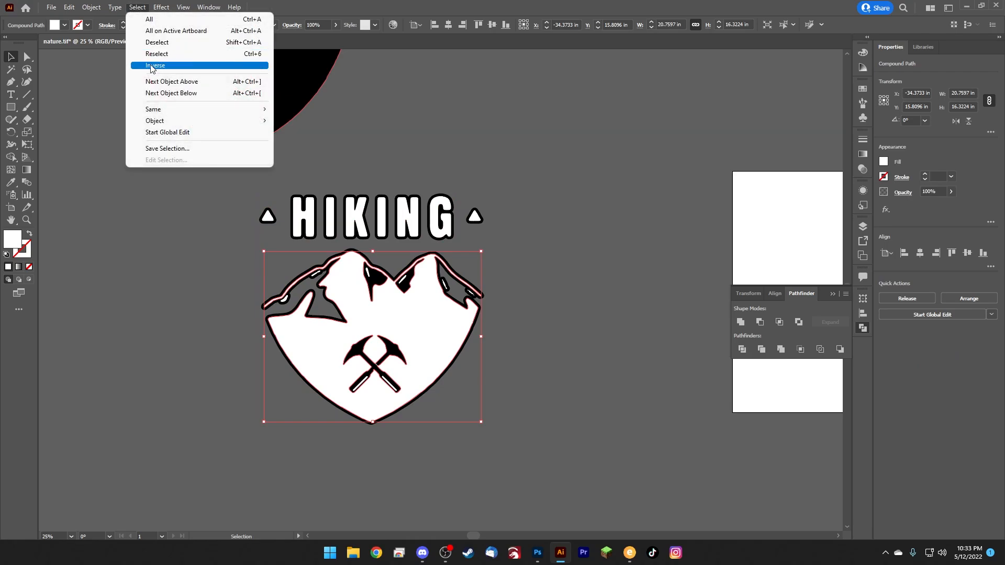
pyautogui.moveTo(154, 111)
pyautogui.click(303, 151)
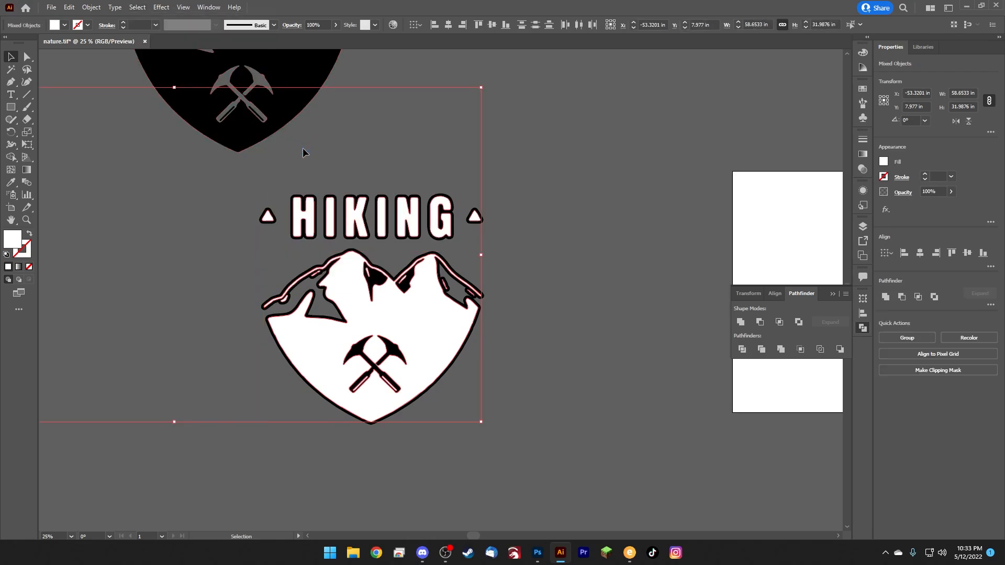
pyautogui.moveTo(108, 278); pyautogui.dragTo(543, 288)
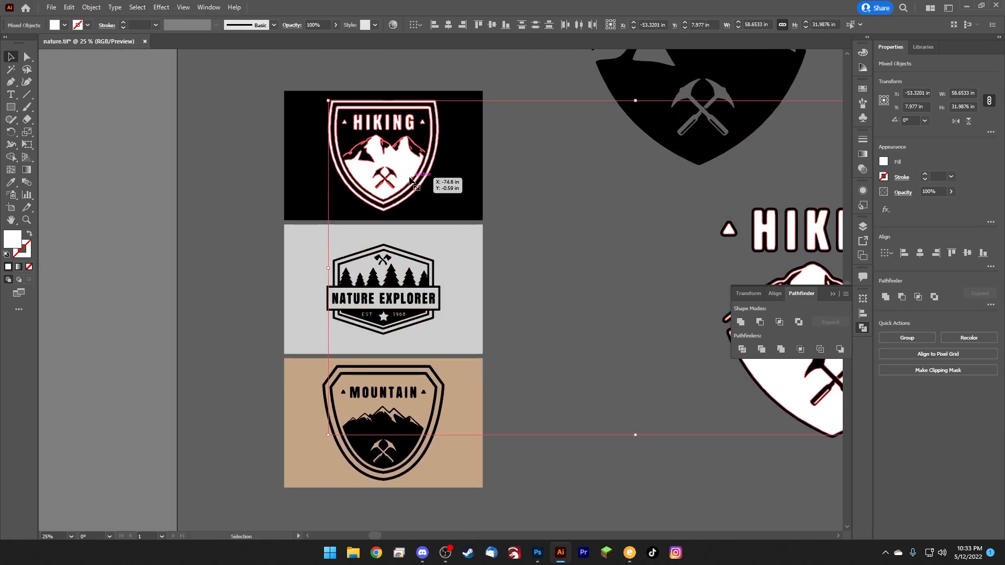
pyautogui.moveTo(617, 281); pyautogui.dragTo(234, 224)
pyautogui.click(393, 226)
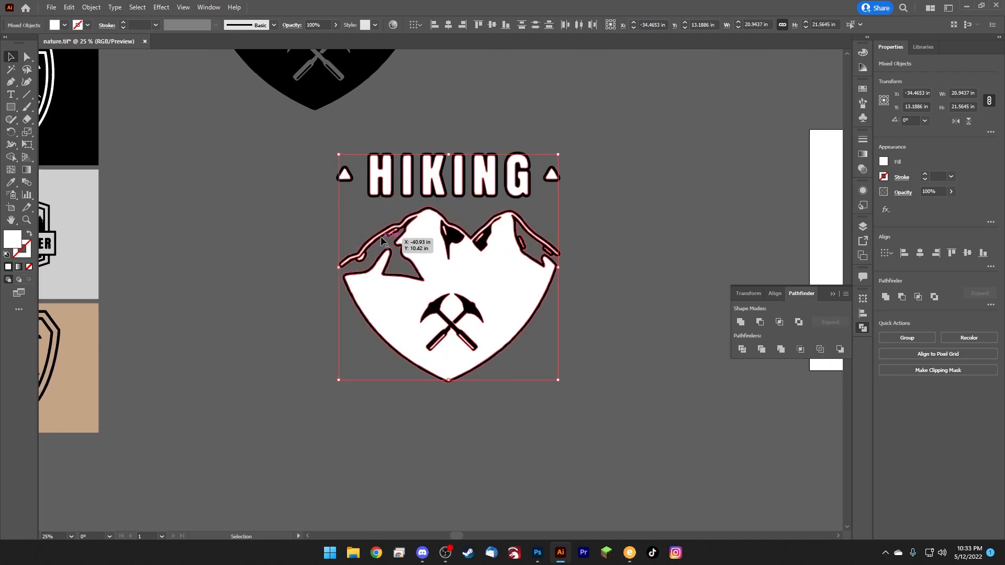
pyautogui.press('Delete')
pyautogui.scroll(3, 259, 243)
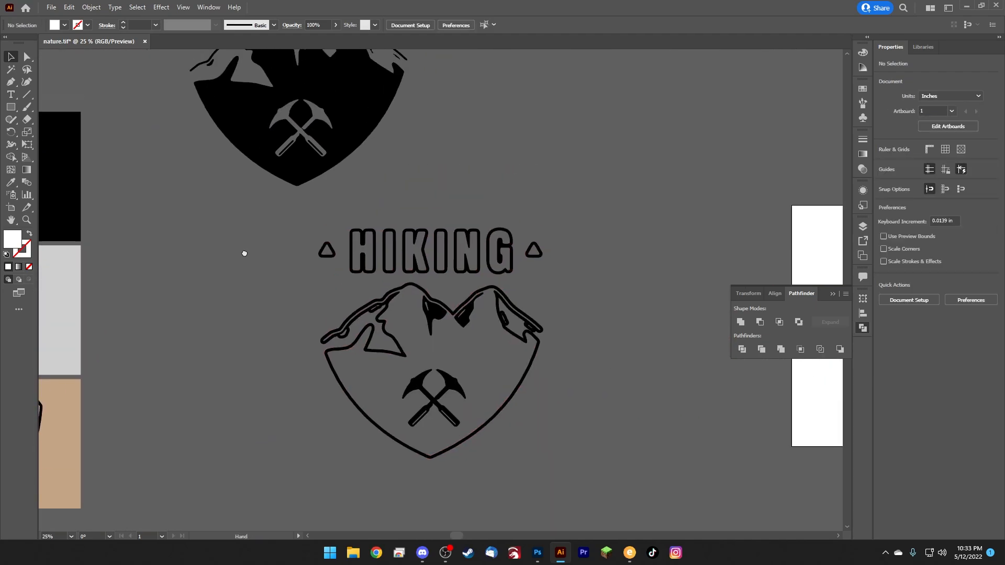
# Step: Move the outlined HIKING artwork up beside the spare black version
pyautogui.moveTo(265, 258); pyautogui.dragTo(601, 488)
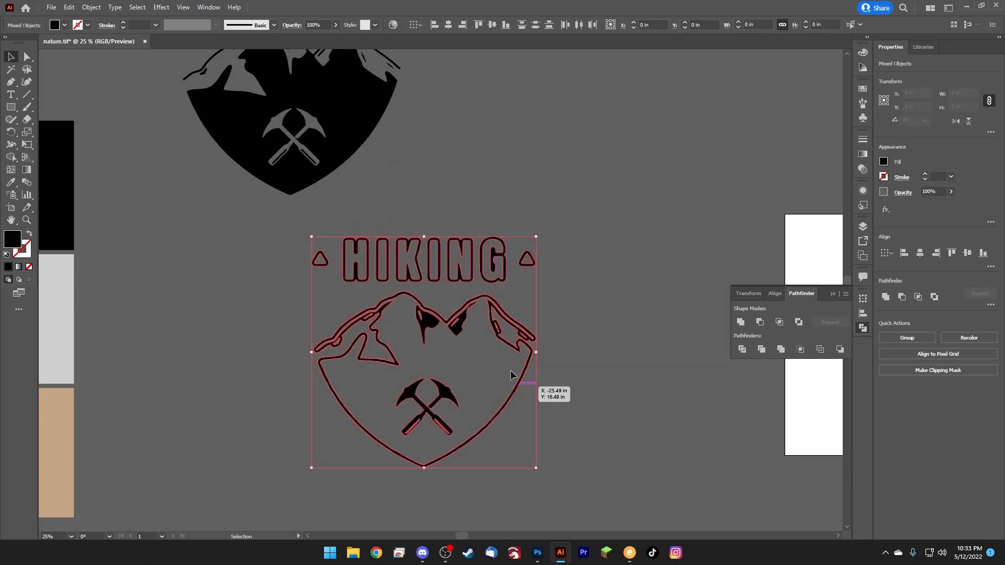
pyautogui.moveTo(463, 320); pyautogui.dragTo(505, 268)
pyautogui.click(410, 480)
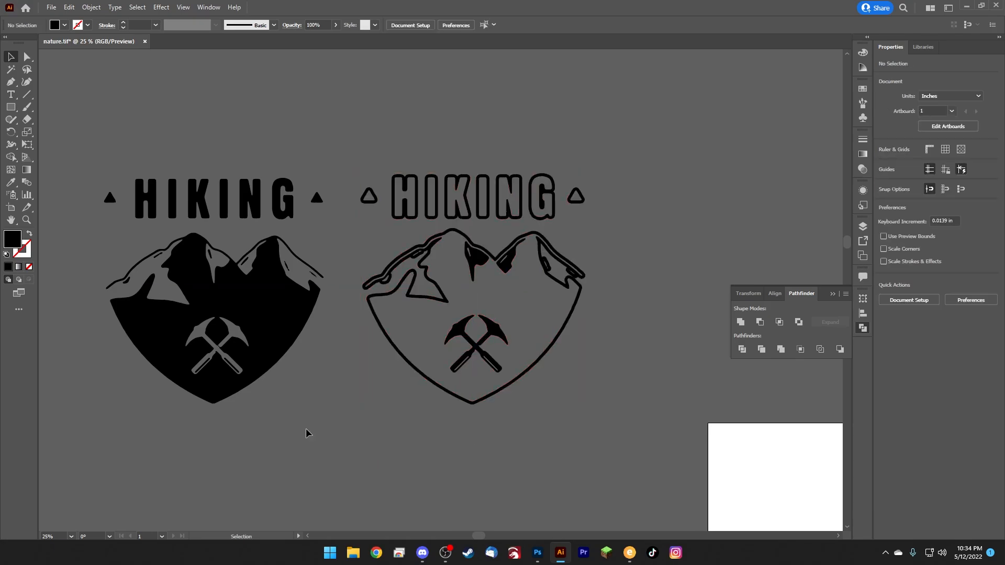
# Step: Duplicate the black HIKING group onto the empty canvas below the two versions and shift the copy away from the artboard
pyautogui.moveTo(317, 438); pyautogui.dragTo(392, 386)
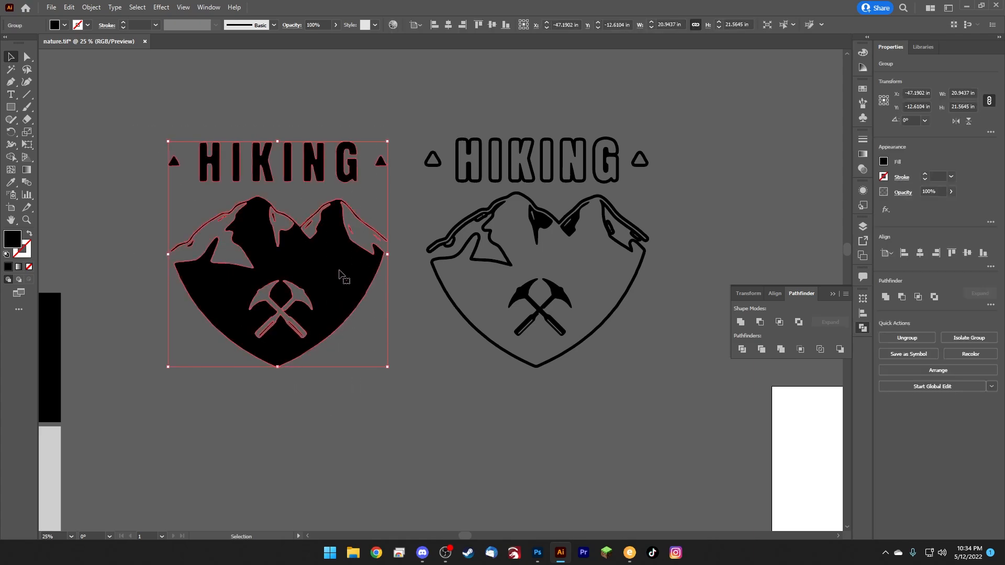
pyautogui.moveTo(341, 274); pyautogui.dragTo(431, 400)
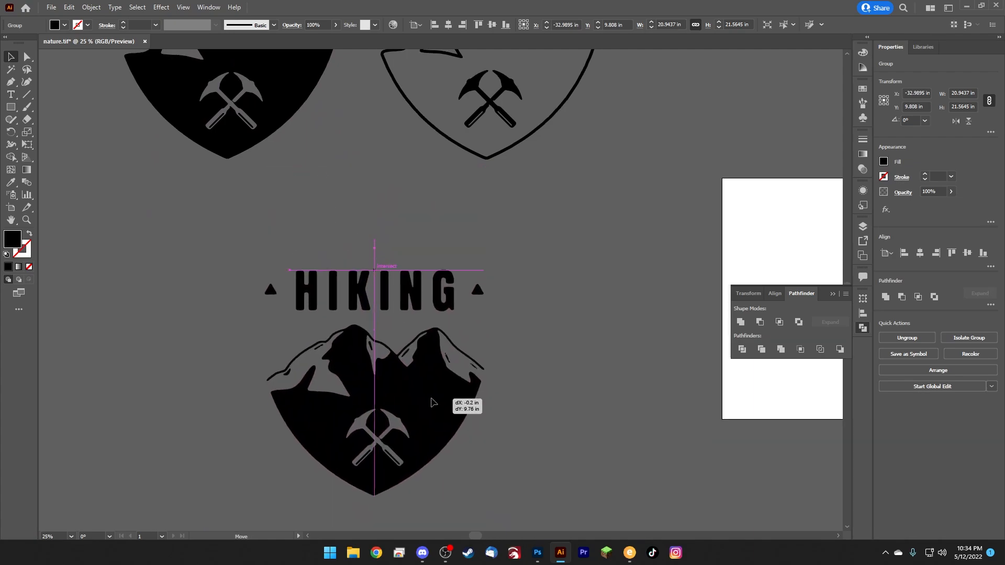
pyautogui.click(576, 423)
pyautogui.moveTo(534, 437); pyautogui.dragTo(551, 395)
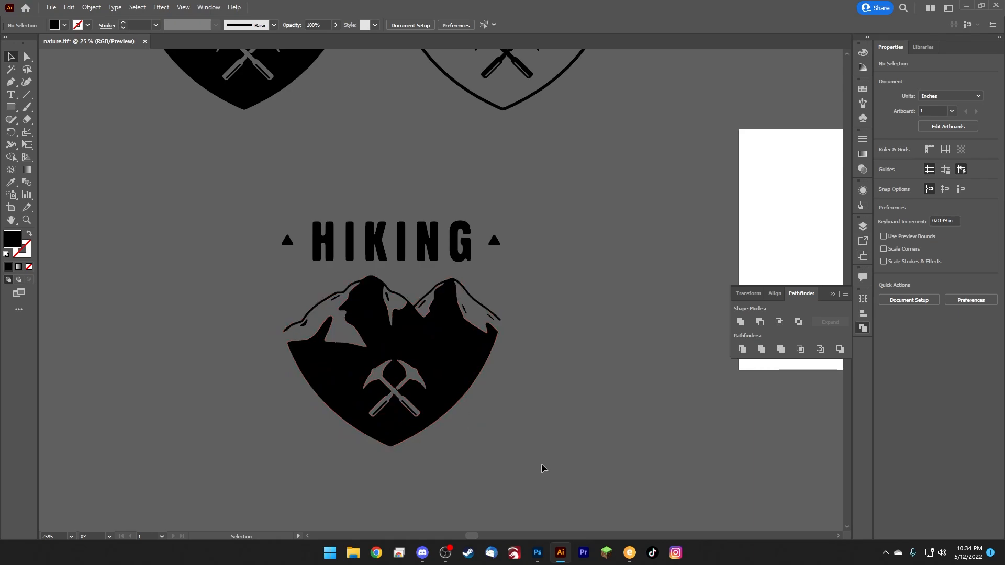
pyautogui.moveTo(449, 336); pyautogui.dragTo(272, 351)
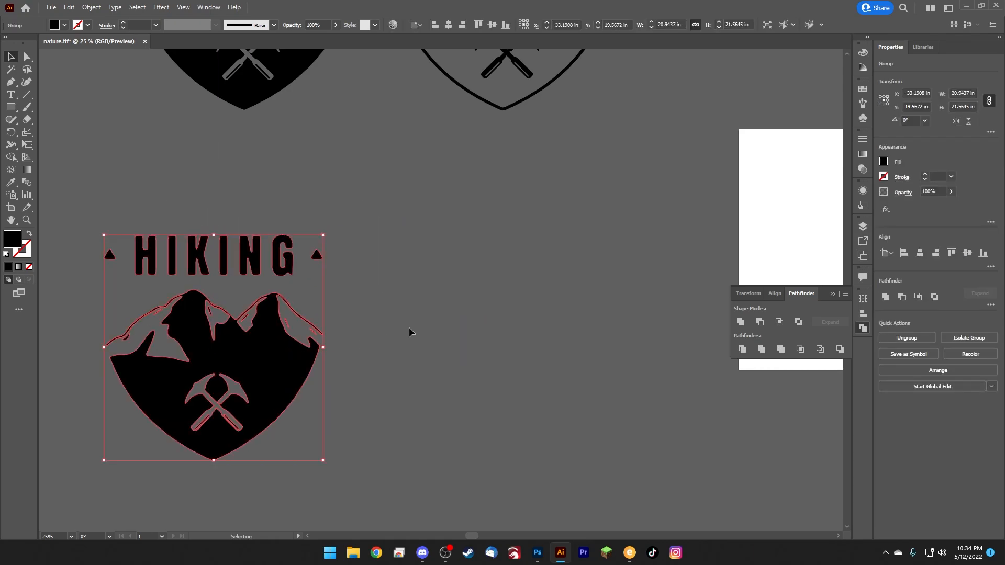
# Step: Ungroup the duplicated black HIKING artwork on the empty canvas
pyautogui.click(411, 332)
pyautogui.click(262, 335)
pyautogui.click(340, 365)
pyautogui.click(269, 386)
pyautogui.rightClick(268, 381)
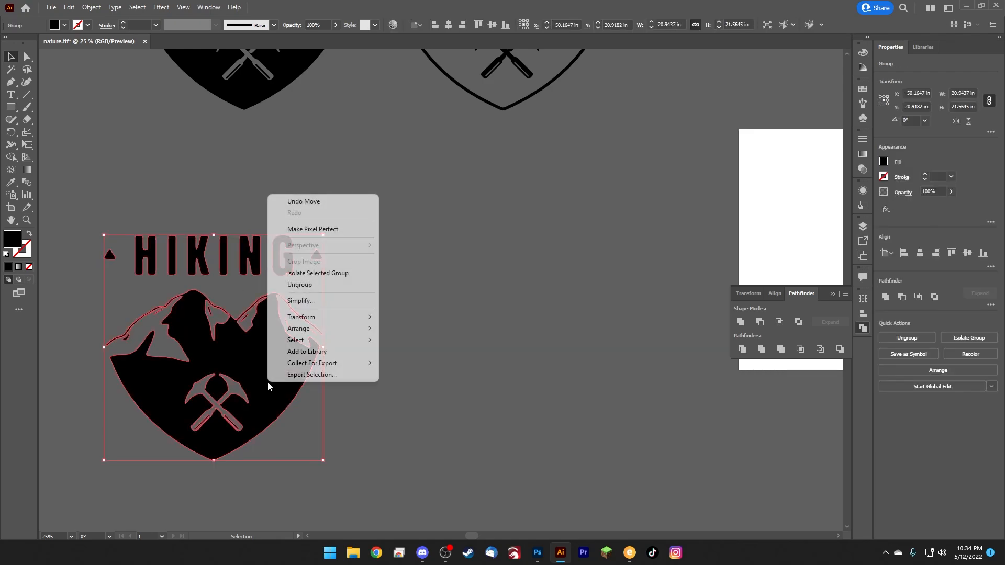
pyautogui.click(300, 301)
pyautogui.click(373, 341)
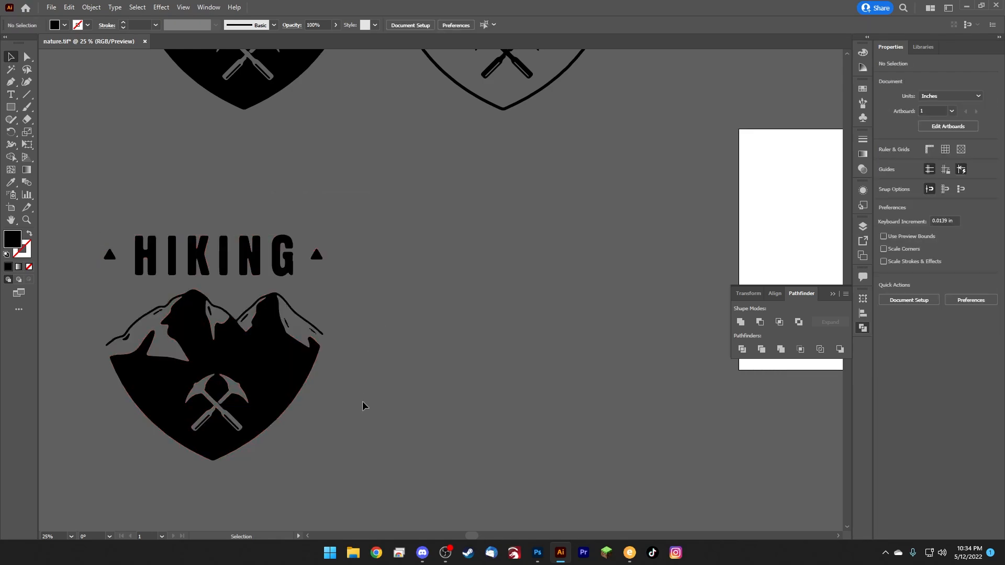
# Step: Select the mountain shield below the lettering and bridge the open left ridge end to the shield edge with a thin Blob Brush stroke
pyautogui.moveTo(415, 233); pyautogui.dragTo(344, 429)
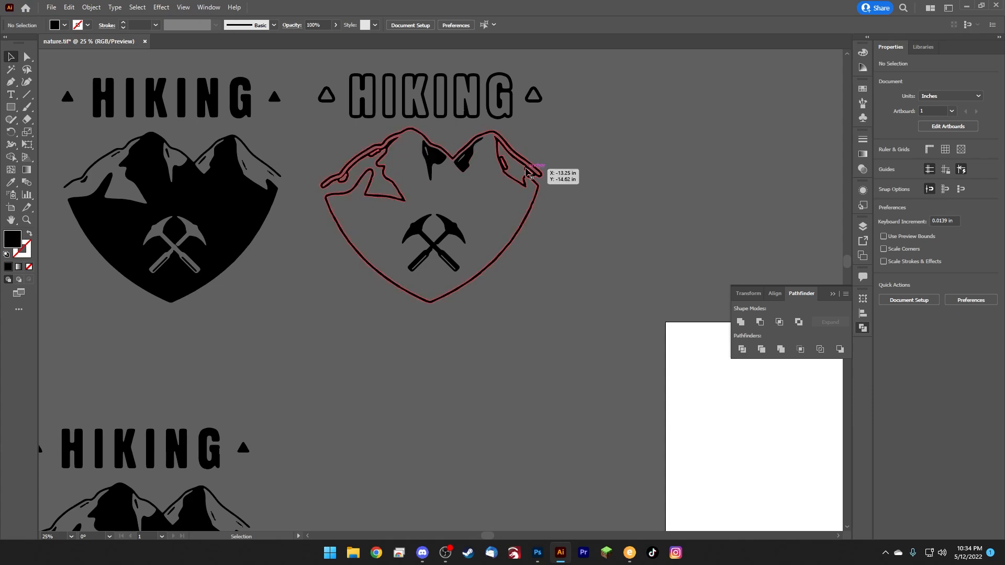
pyautogui.hscroll(-5, 265, 404)
pyautogui.scroll(-5, 265, 404)
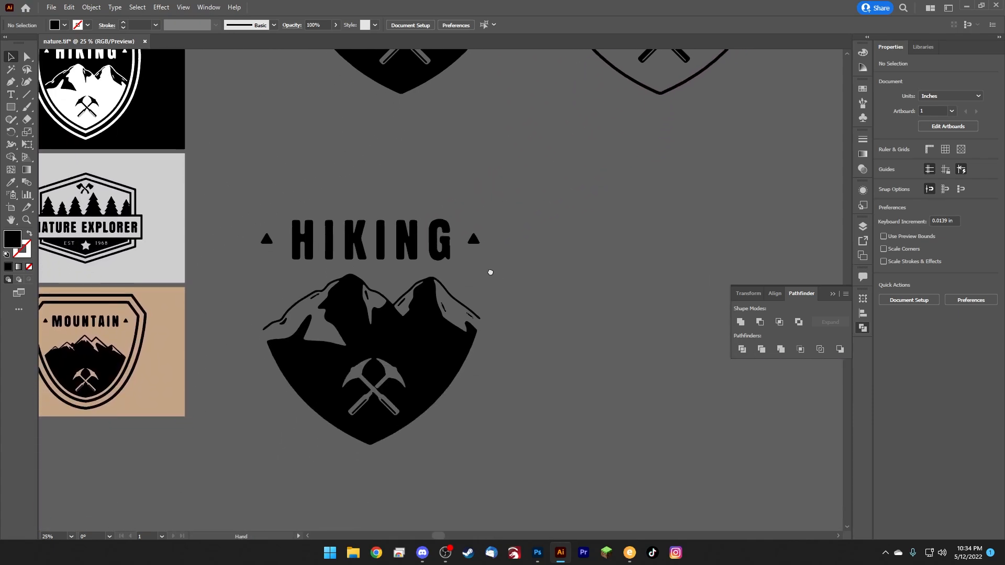
pyautogui.click(422, 356)
pyautogui.click(521, 448)
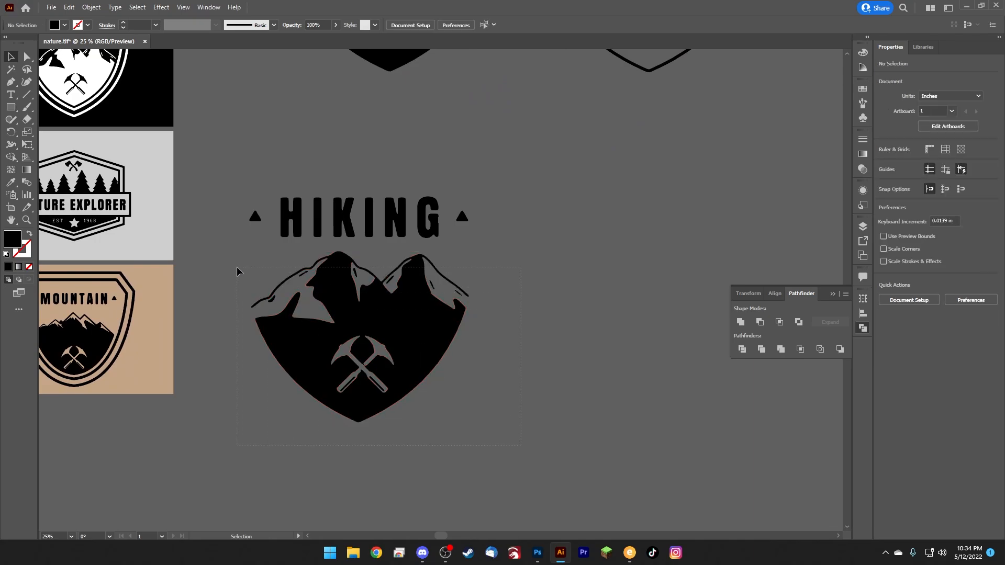
pyautogui.moveTo(237, 268); pyautogui.dragTo(224, 252)
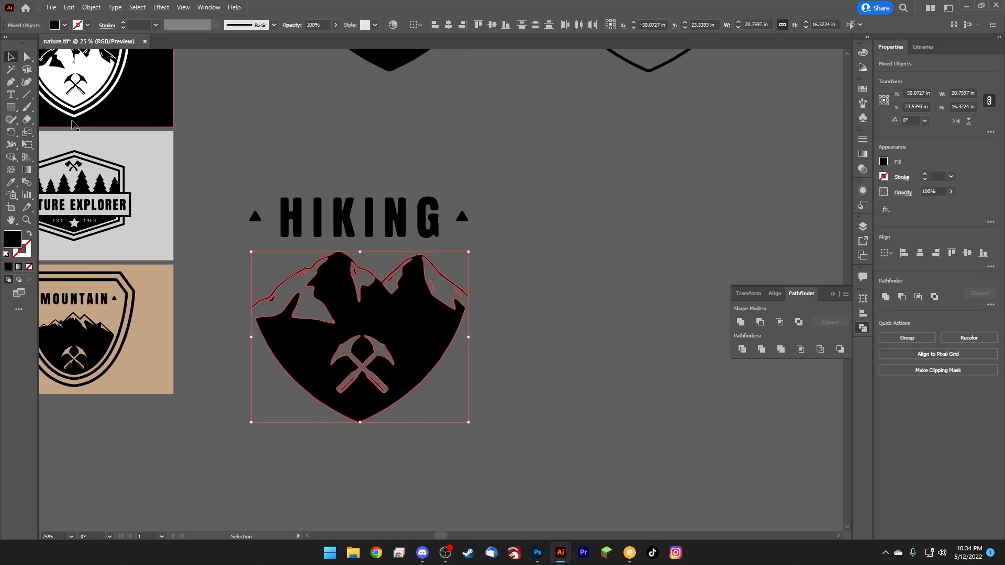
pyautogui.click(26, 107)
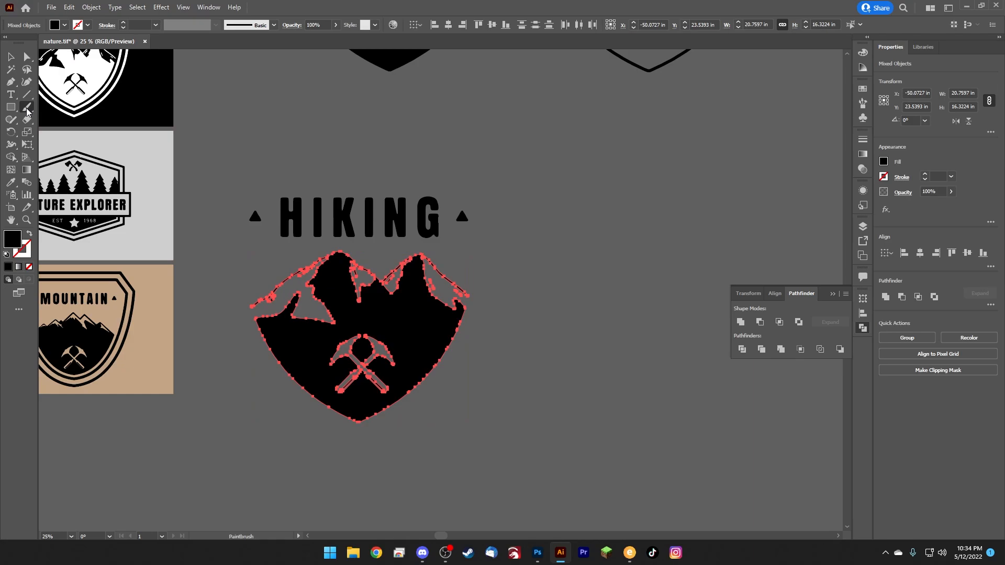
pyautogui.click(27, 108)
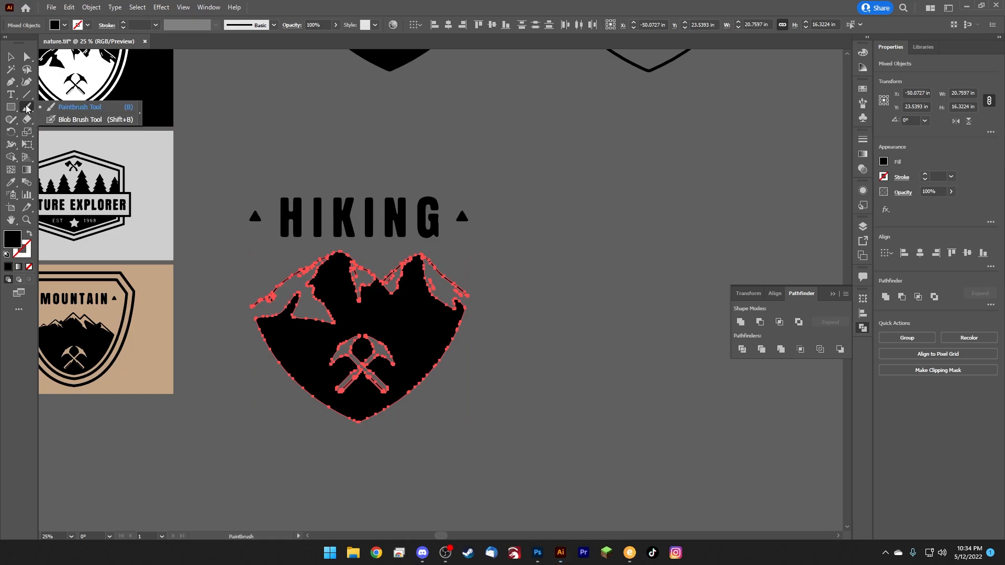
pyautogui.click(80, 120)
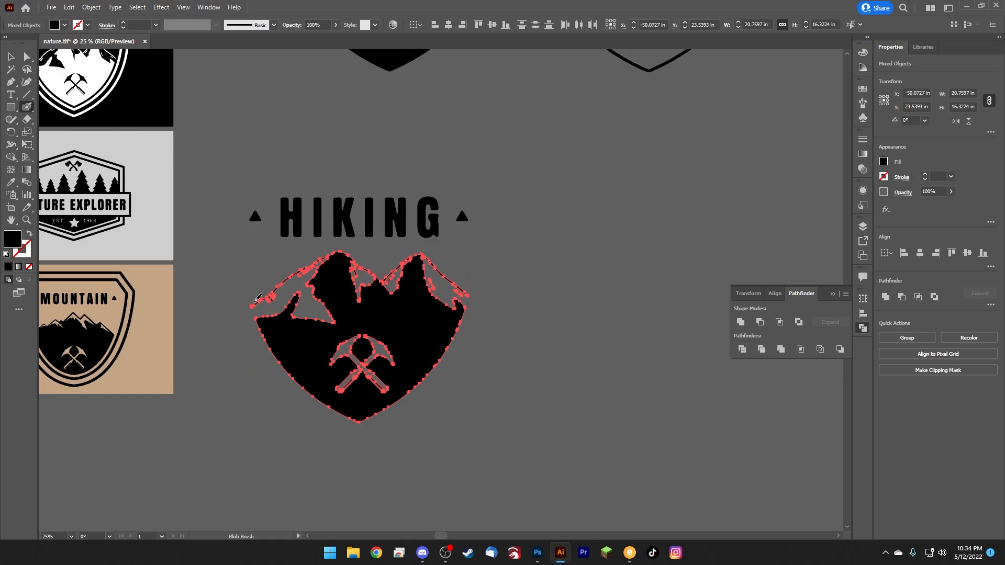
pyautogui.hotkey('ctrl', '+')
pyautogui.hotkey('ctrl', '+')
pyautogui.hotkey('ctrl', '+')
pyautogui.hotkey('ctrl', '+')
pyautogui.hotkey('ctrl', '+')
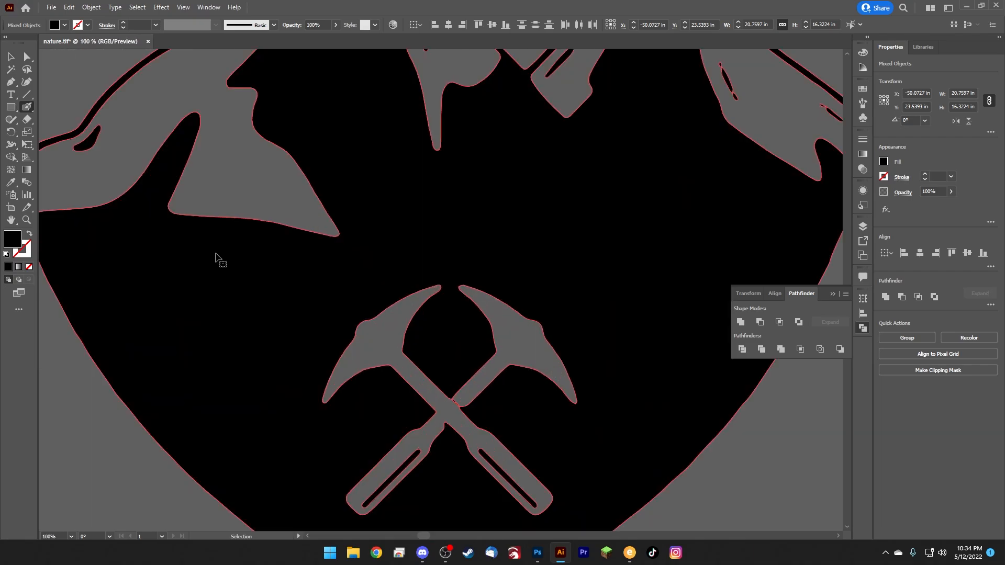
pyautogui.moveTo(59, 199); pyautogui.dragTo(454, 315)
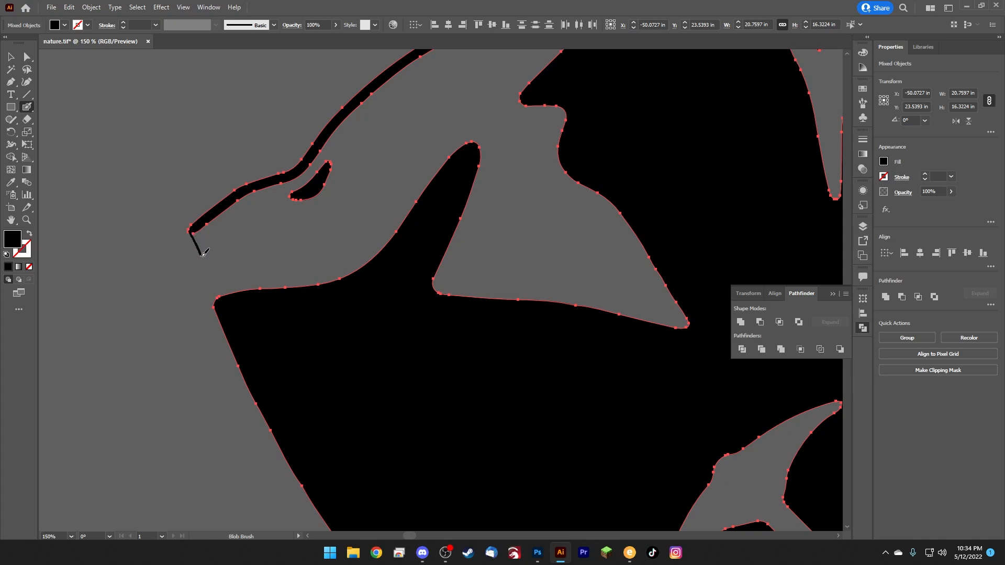
pyautogui.hotkey('ctrl', 'shift', 'a')
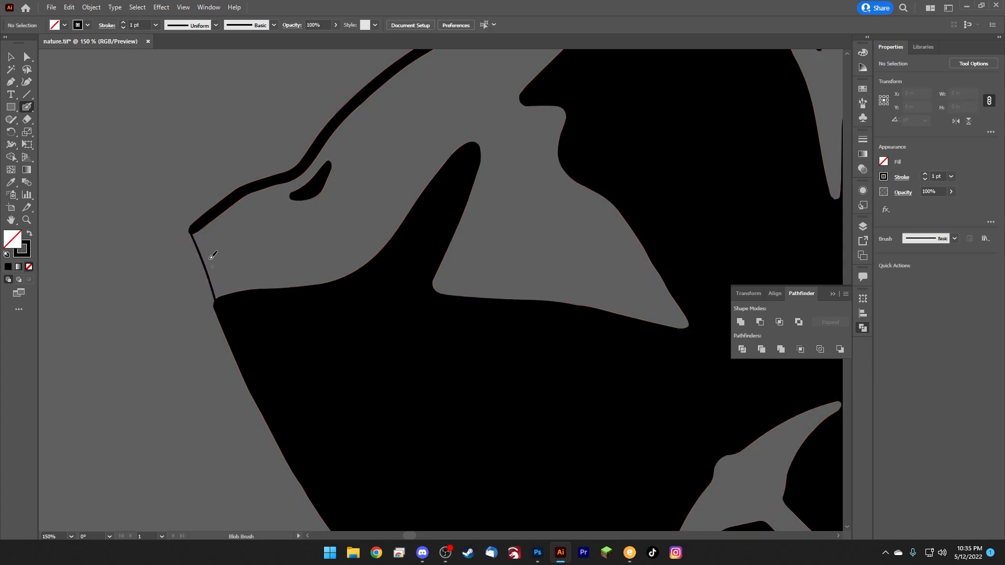
# Step: Thicken the bridge between the left ridge end and the shield edge using a larger Blob Brush on the selected compound path
pyautogui.click(12, 57)
pyautogui.click(199, 225)
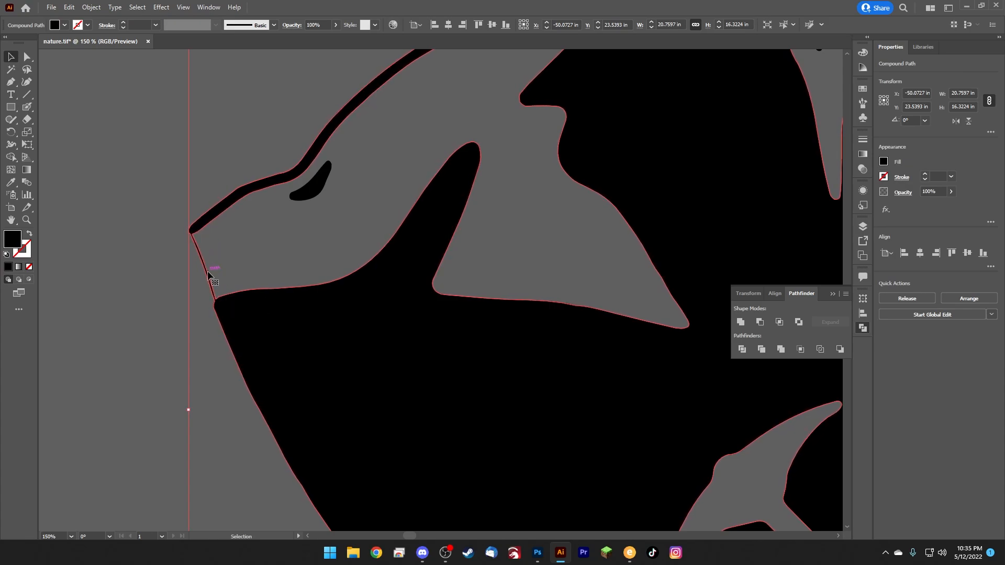
pyautogui.click(29, 108)
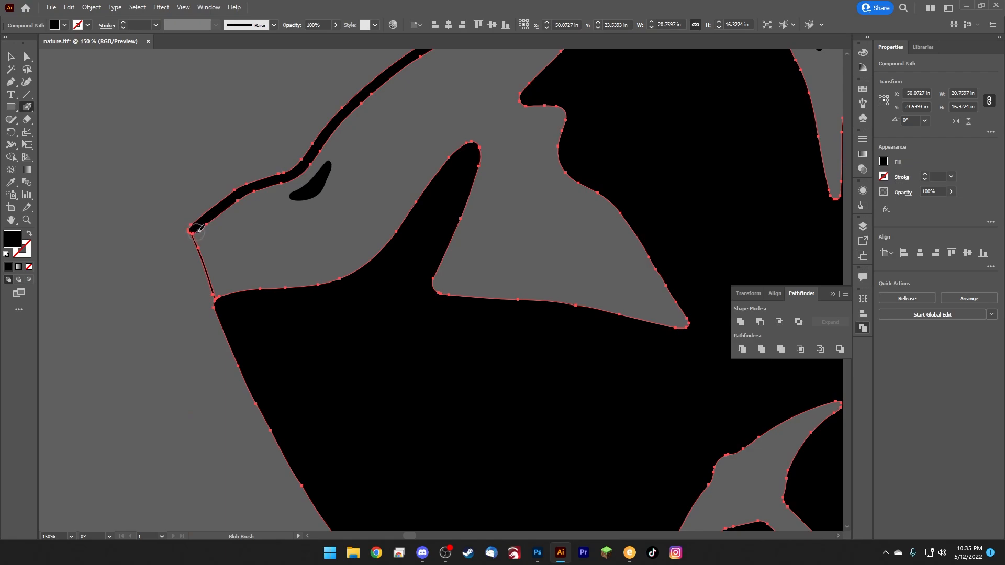
pyautogui.moveTo(198, 231); pyautogui.dragTo(233, 303)
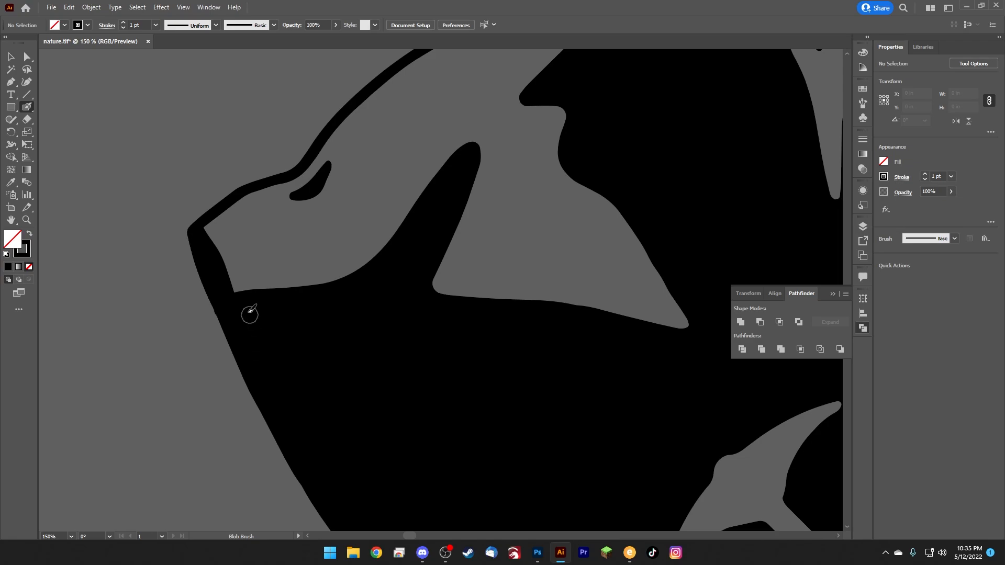
# Step: Paint solid black over the left mountain's snow areas and the crossed pickaxes with an enlarged Blob Brush
pyautogui.moveTo(245, 202)
pyautogui.mouseDown()
pyautogui.moveTo(327, 185)
pyautogui.moveTo(219, 244)
pyautogui.moveTo(220, 232)
pyautogui.moveTo(266, 203)
pyautogui.moveTo(217, 259)
pyautogui.moveTo(239, 258)
pyautogui.mouseUp()
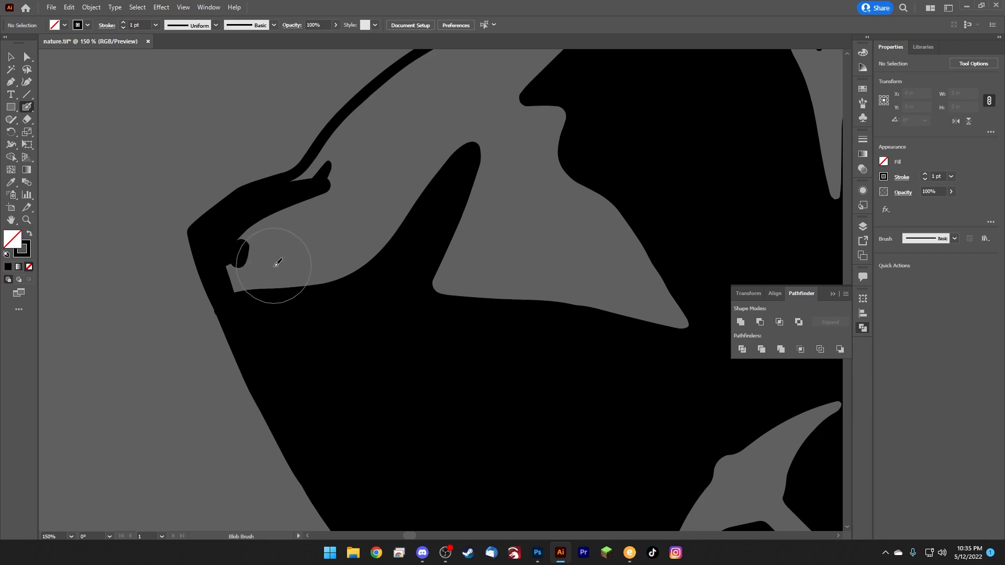
pyautogui.press('ctrl')
pyautogui.hotkey('ctrl', '-')
pyautogui.hotkey('ctrl', '-')
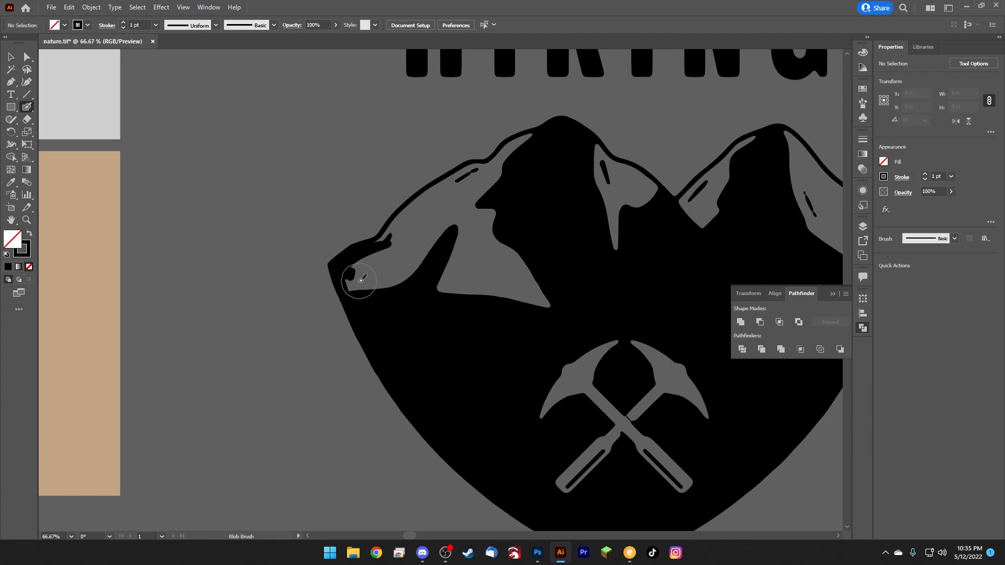
pyautogui.moveTo(359, 279)
pyautogui.mouseDown()
pyautogui.moveTo(409, 248)
pyautogui.moveTo(391, 249)
pyautogui.moveTo(428, 207)
pyautogui.moveTo(542, 148)
pyautogui.moveTo(422, 249)
pyautogui.moveTo(389, 296)
pyautogui.moveTo(505, 206)
pyautogui.moveTo(447, 287)
pyautogui.moveTo(525, 239)
pyautogui.moveTo(502, 299)
pyautogui.moveTo(495, 274)
pyautogui.mouseUp()
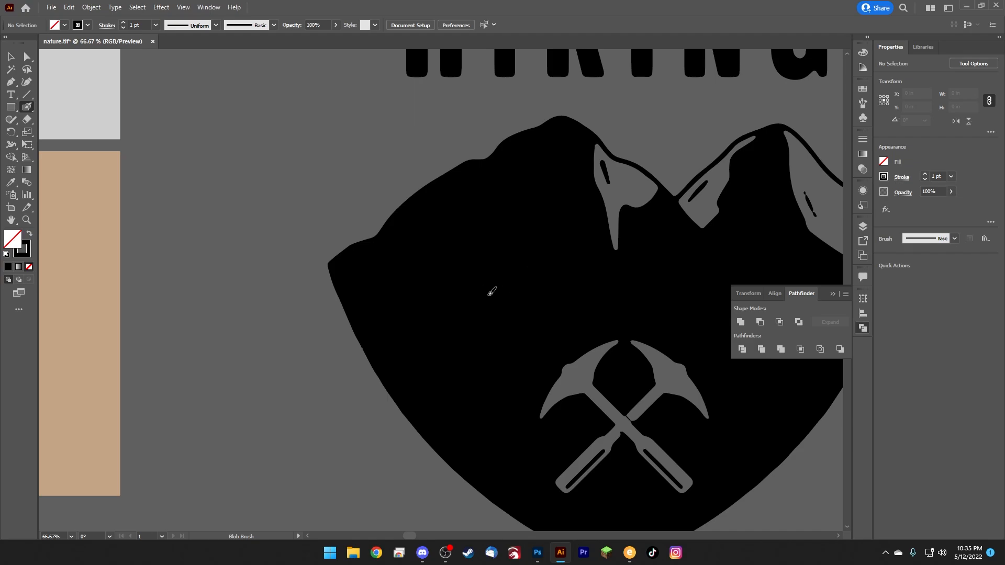
pyautogui.moveTo(550, 305); pyautogui.dragTo(285, 234)
pyautogui.moveTo(280, 343)
pyautogui.mouseDown()
pyautogui.moveTo(294, 304)
pyautogui.moveTo(337, 285)
pyautogui.moveTo(329, 288)
pyautogui.moveTo(350, 259)
pyautogui.moveTo(414, 304)
pyautogui.moveTo(350, 300)
pyautogui.moveTo(402, 299)
pyautogui.moveTo(435, 347)
pyautogui.moveTo(382, 322)
pyautogui.moveTo(366, 366)
pyautogui.moveTo(351, 345)
pyautogui.moveTo(335, 391)
pyautogui.moveTo(303, 406)
pyautogui.moveTo(413, 415)
pyautogui.mouseUp()
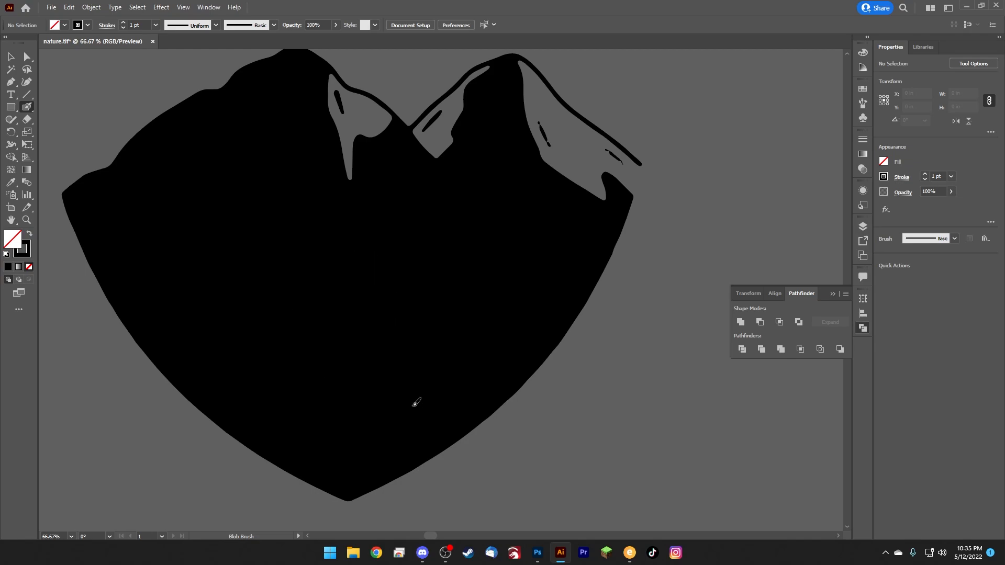
# Step: Fill the remaining snow gaps in the middle and on the right peak, closing its outer edge, and select the solid silhouette
pyautogui.moveTo(392, 169); pyautogui.dragTo(213, 246)
pyautogui.moveTo(307, 247)
pyautogui.mouseDown()
pyautogui.moveTo(334, 277)
pyautogui.moveTo(325, 269)
pyautogui.moveTo(372, 292)
pyautogui.moveTo(344, 295)
pyautogui.moveTo(335, 315)
pyautogui.mouseUp()
pyautogui.moveTo(396, 315); pyautogui.dragTo(449, 263)
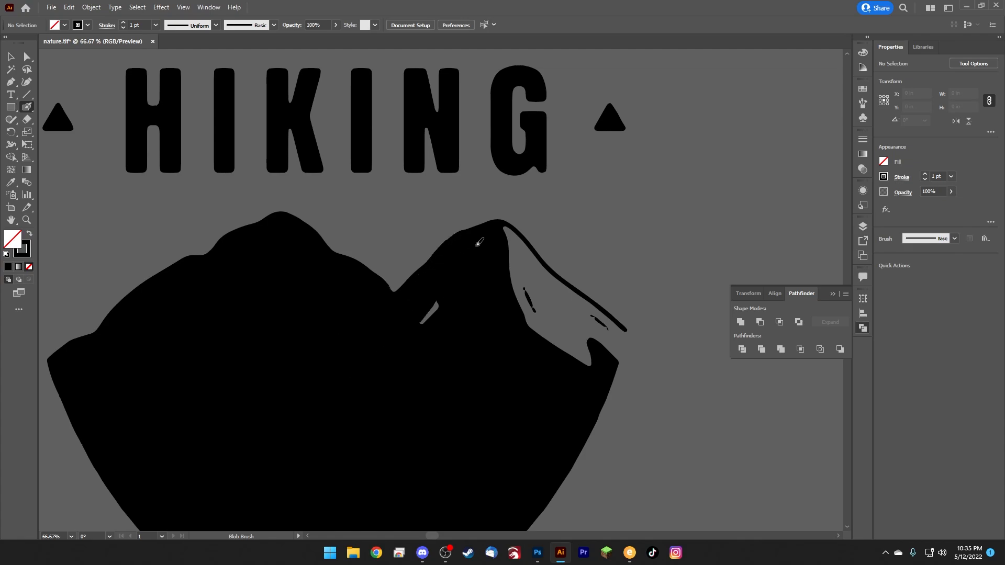
pyautogui.moveTo(436, 310)
pyautogui.mouseDown()
pyautogui.moveTo(461, 243)
pyautogui.moveTo(457, 264)
pyautogui.moveTo(474, 241)
pyautogui.moveTo(468, 246)
pyautogui.moveTo(506, 241)
pyautogui.moveTo(549, 294)
pyautogui.moveTo(611, 332)
pyautogui.mouseUp()
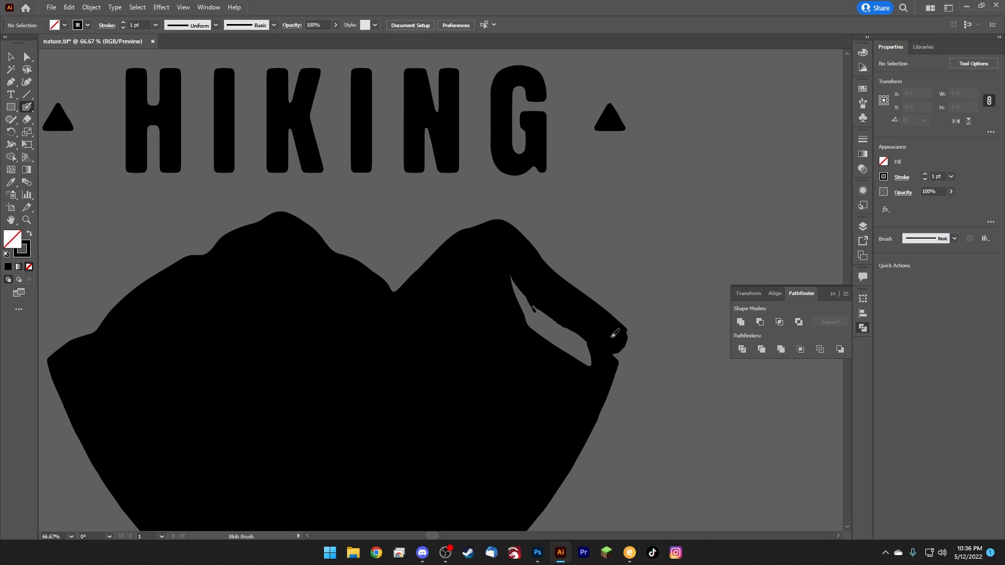
pyautogui.moveTo(597, 378)
pyautogui.mouseDown()
pyautogui.moveTo(542, 396)
pyautogui.moveTo(592, 351)
pyautogui.moveTo(595, 373)
pyautogui.moveTo(525, 305)
pyautogui.mouseUp()
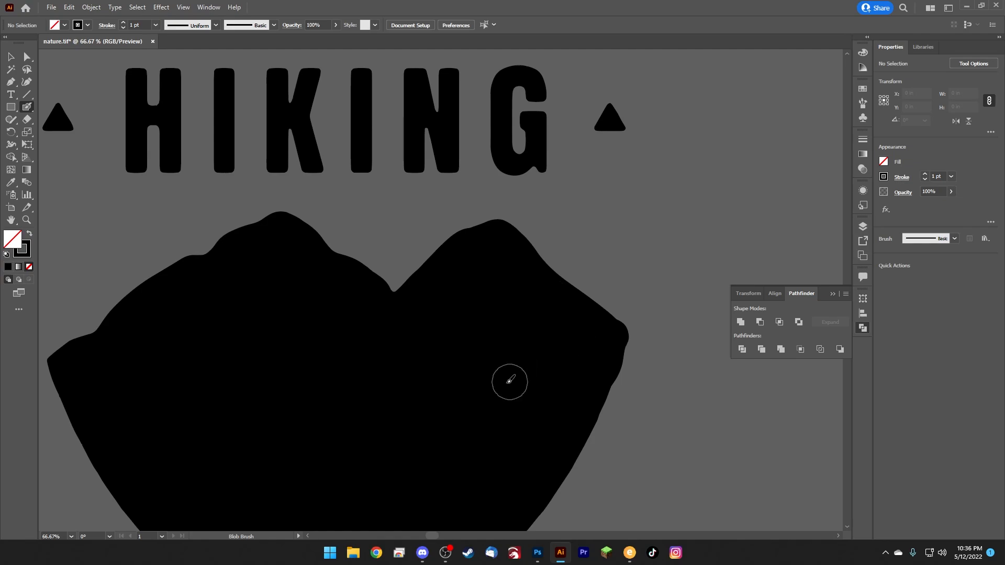
pyautogui.press('space')
pyautogui.moveTo(347, 386); pyautogui.dragTo(363, 260)
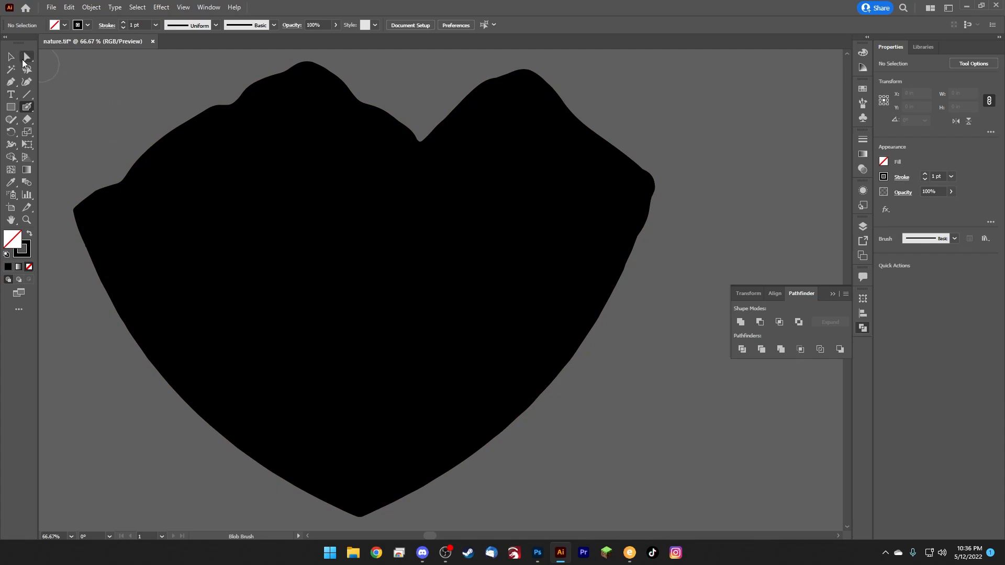
pyautogui.click(11, 57)
pyautogui.click(337, 162)
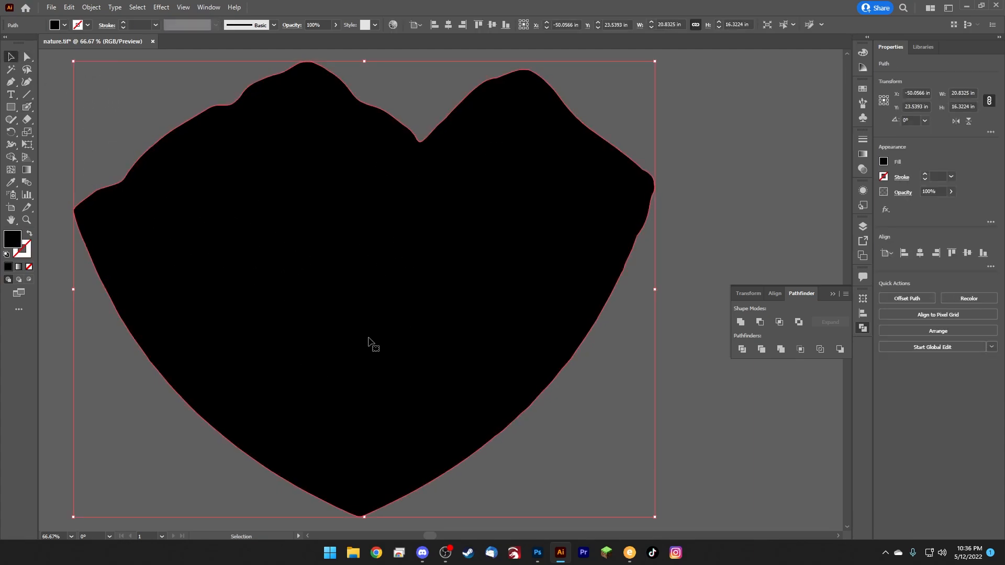
# Step: Try to cover the HIKING lettering with a solid black block painted with the Blob Brush
pyautogui.hotkey('ctrl', '-')
pyautogui.moveTo(388, 217); pyautogui.dragTo(348, 425)
pyautogui.moveTo(377, 332); pyautogui.dragTo(367, 351)
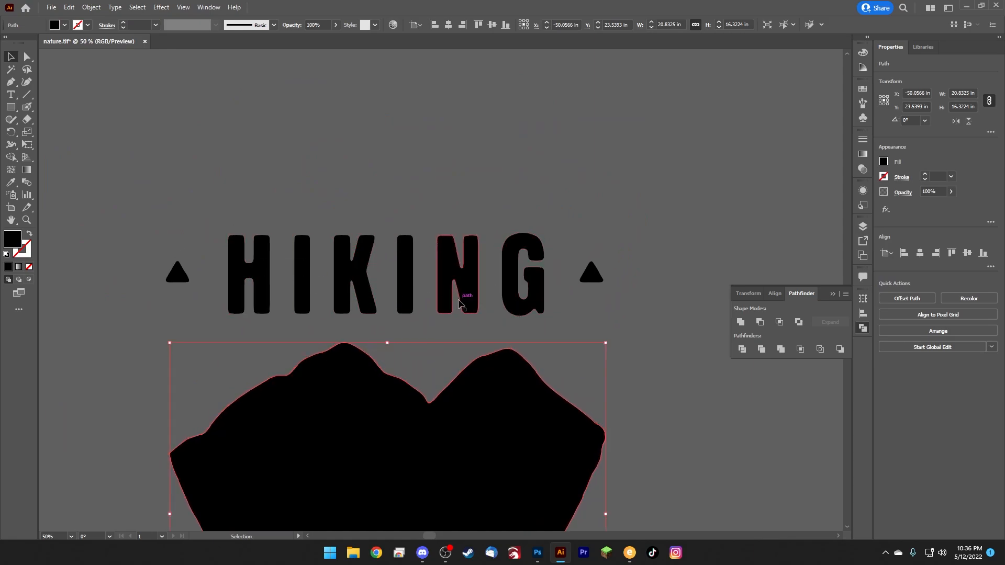
pyautogui.click(297, 195)
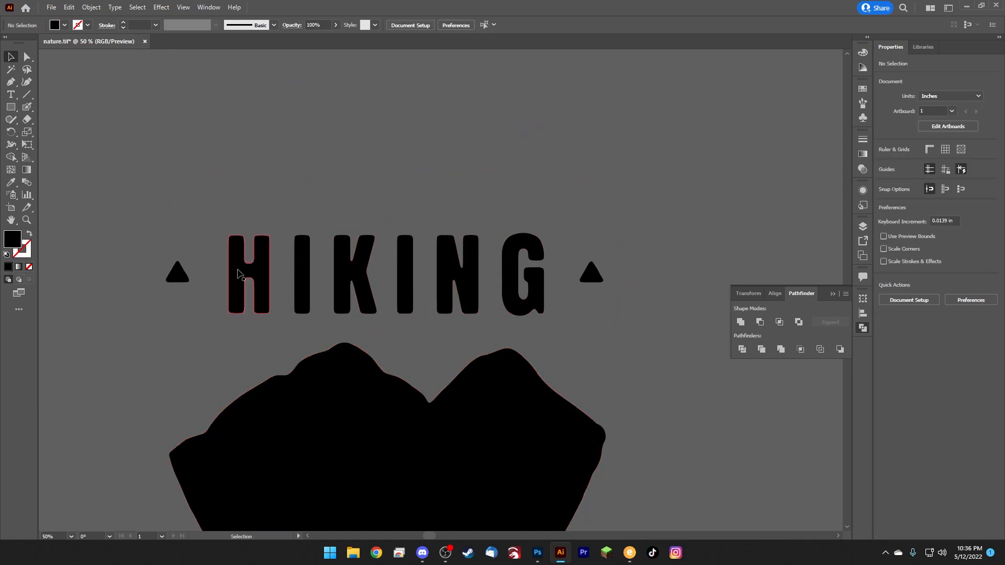
pyautogui.click(30, 109)
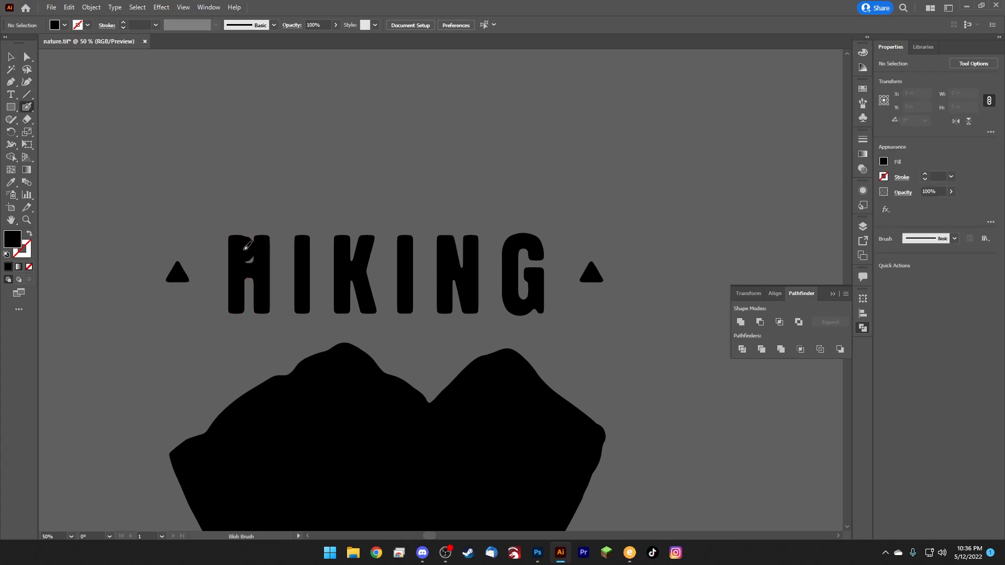
pyautogui.moveTo(246, 246)
pyautogui.mouseDown()
pyautogui.moveTo(495, 243)
pyautogui.moveTo(544, 274)
pyautogui.moveTo(527, 304)
pyautogui.moveTo(225, 296)
pyautogui.moveTo(559, 277)
pyautogui.mouseUp()
pyautogui.hotkey('shift', 'x')
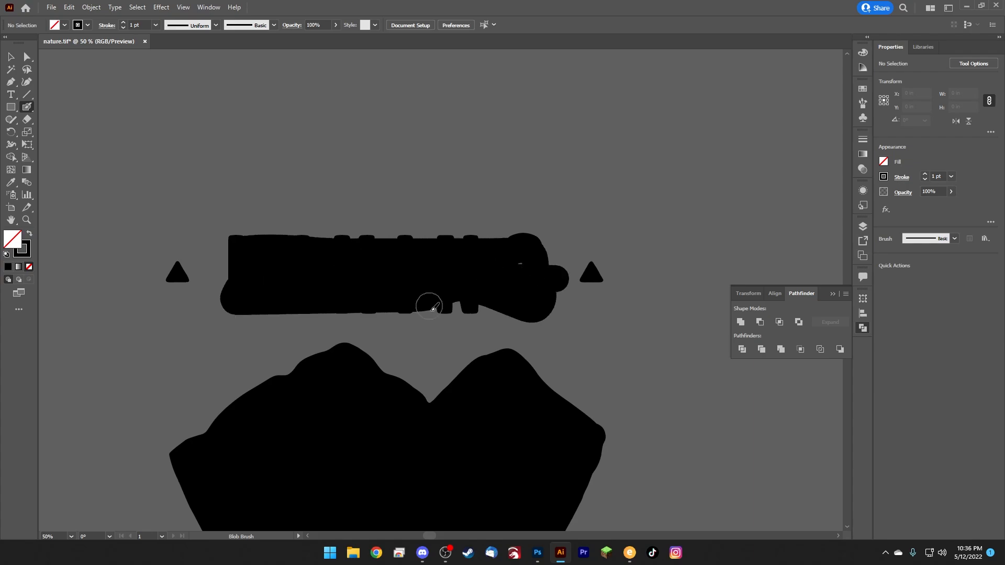
pyautogui.moveTo(283, 240); pyautogui.dragTo(470, 265)
pyautogui.hotkey('ctrl', 'z')
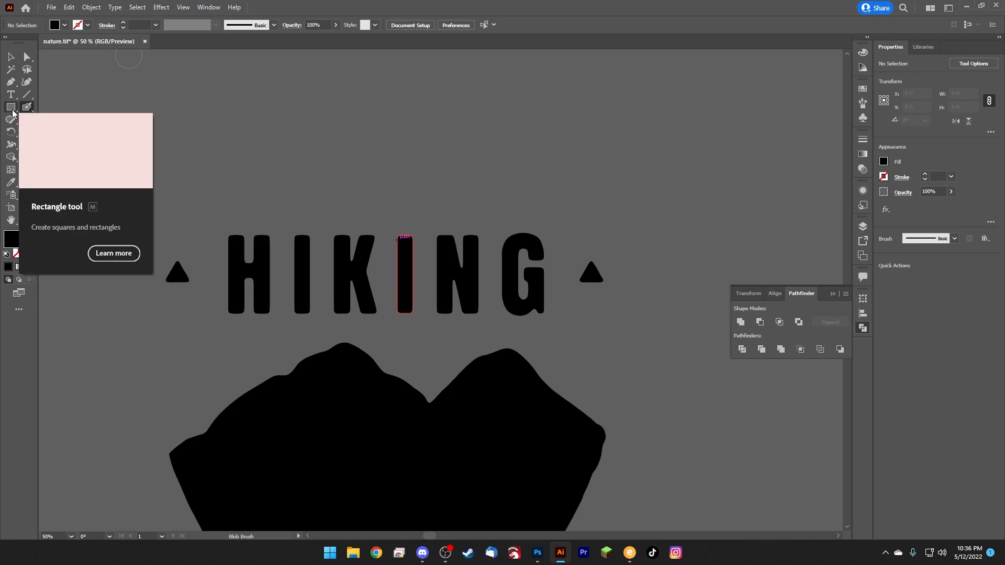
# Step: Draw a black rounded rectangle about 16.1 by 4.6 in over the HIKING lettering and move it above the letters
pyautogui.moveTo(12, 110); pyautogui.dragTo(43, 117)
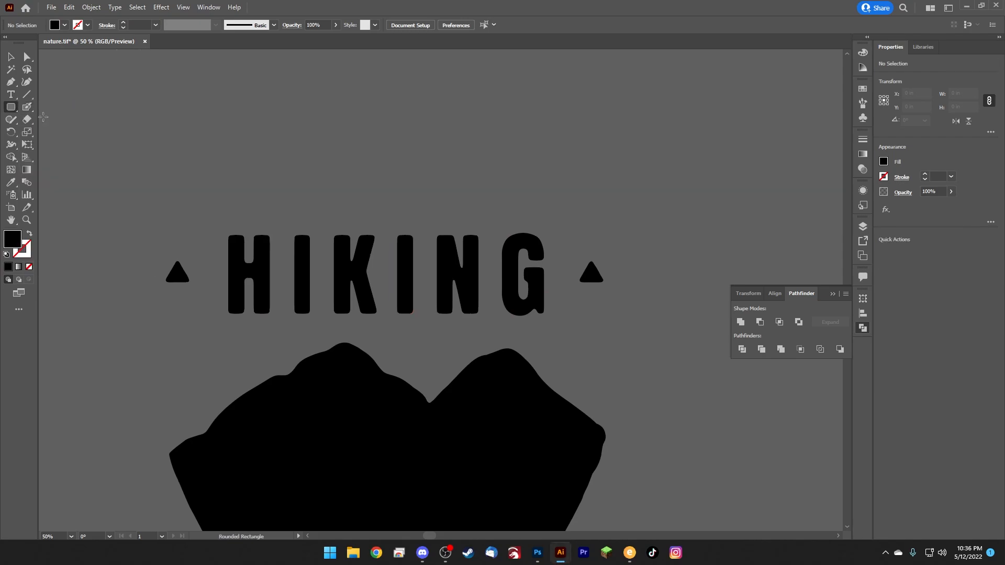
pyautogui.moveTo(219, 230)
pyautogui.mouseDown()
pyautogui.moveTo(347, 326)
pyautogui.moveTo(557, 326)
pyautogui.mouseUp()
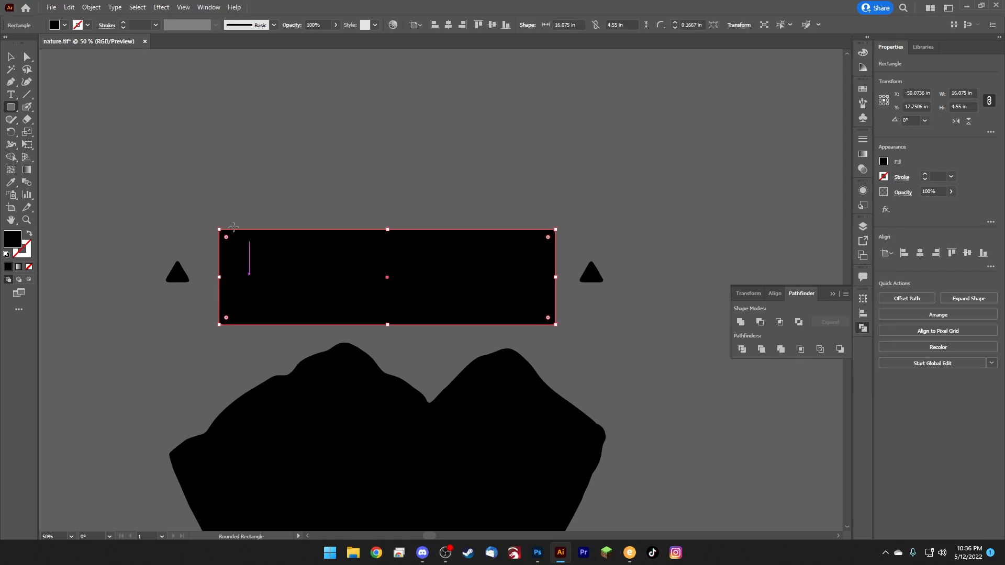
pyautogui.click(10, 56)
pyautogui.moveTo(303, 290); pyautogui.dragTo(294, 156)
# Step: Center the rounded rectangle horizontally and vertically on the HIKING lettering, using the lettering as the key object
pyautogui.moveTo(556, 331); pyautogui.dragTo(543, 320)
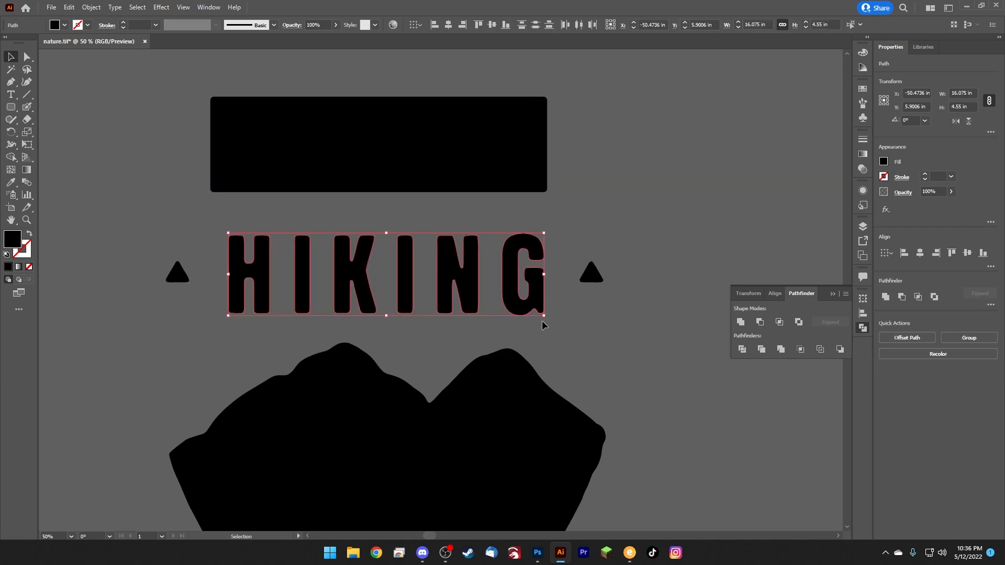
pyautogui.click(356, 180)
pyautogui.keyDown('shift'); pyautogui.click(359, 279); pyautogui.keyUp('shift')
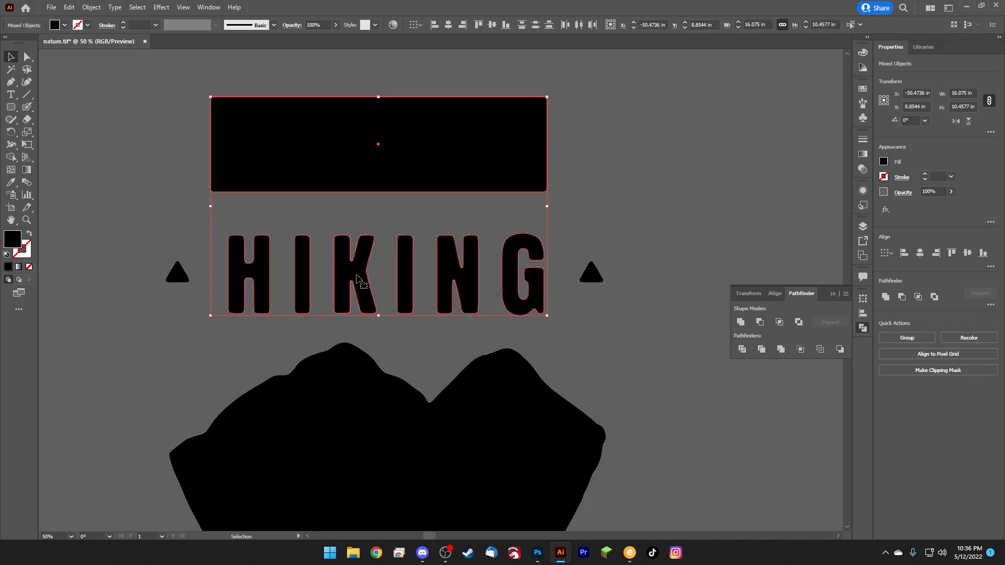
pyautogui.click(357, 278)
pyautogui.click(449, 25)
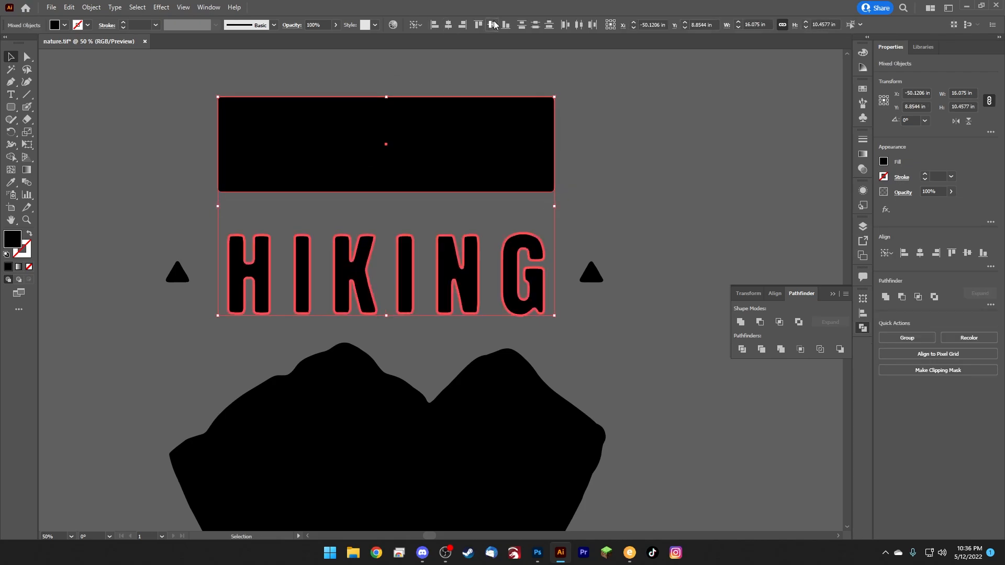
pyautogui.click(495, 24)
pyautogui.click(572, 166)
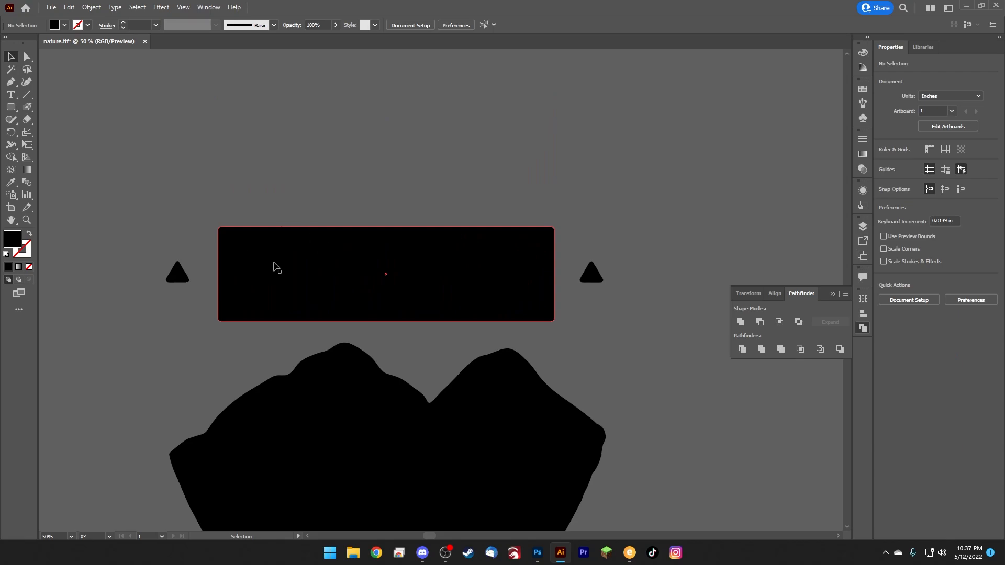
# Step: Round the corners of the black rectangle over the HIKING lettering to a radius of about 0.9 in
pyautogui.click(248, 257)
pyautogui.moveTo(226, 236)
pyautogui.mouseDown()
pyautogui.moveTo(254, 262)
pyautogui.moveTo(232, 255)
pyautogui.mouseUp()
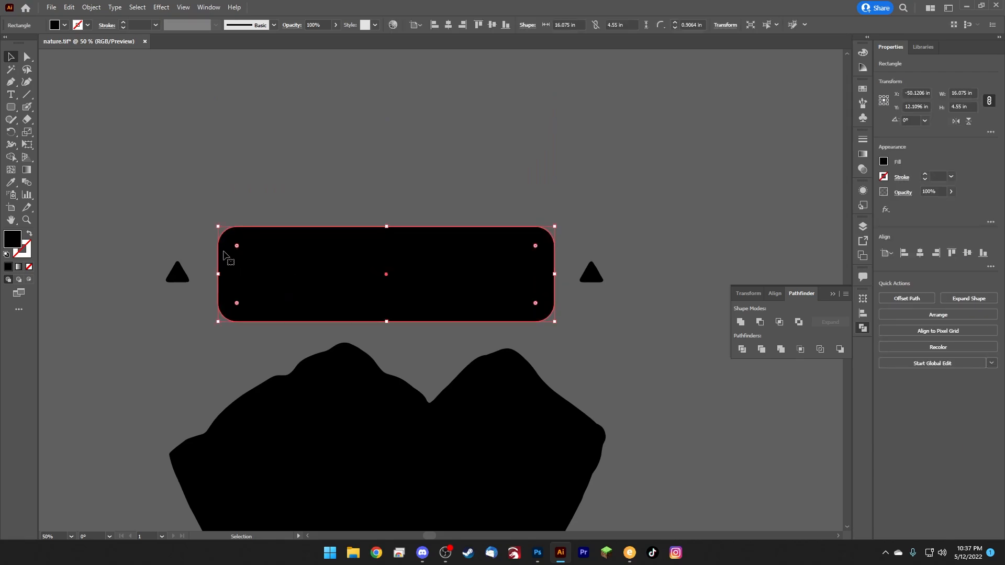
pyautogui.click(343, 180)
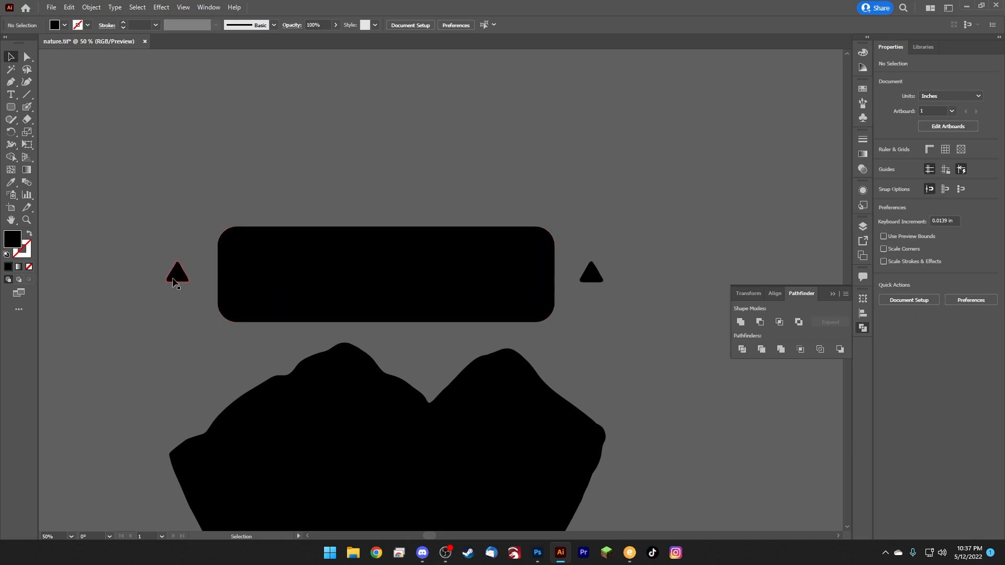
# Step: Draw a black circle about 1.95 in across and center it horizontally and vertically on the left triangle, using the triangle as key object
pyautogui.click(176, 276)
pyautogui.click(586, 278)
pyautogui.click(84, 155)
pyautogui.moveTo(10, 111); pyautogui.dragTo(52, 135)
pyautogui.moveTo(130, 152); pyautogui.dragTo(136, 194)
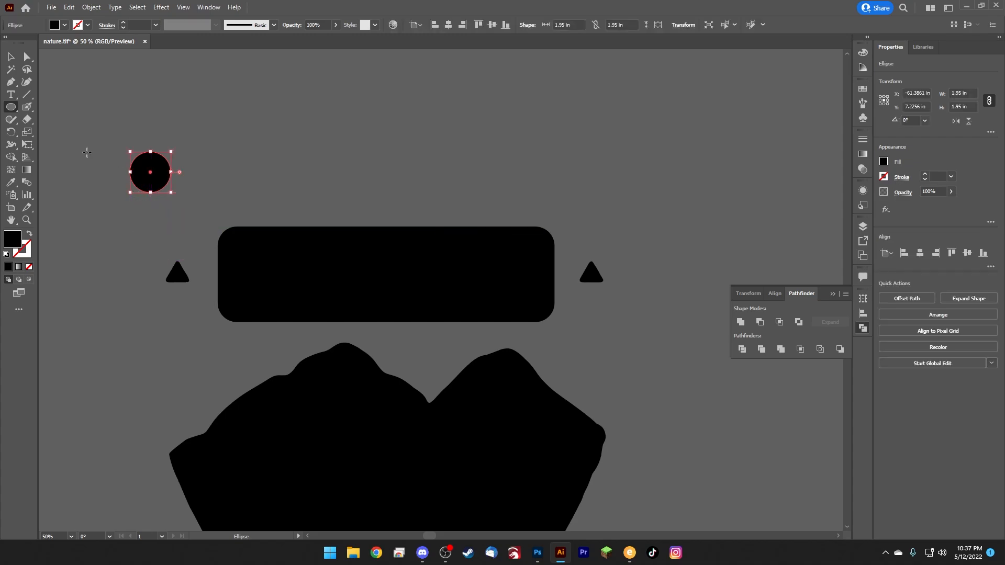
pyautogui.click(12, 59)
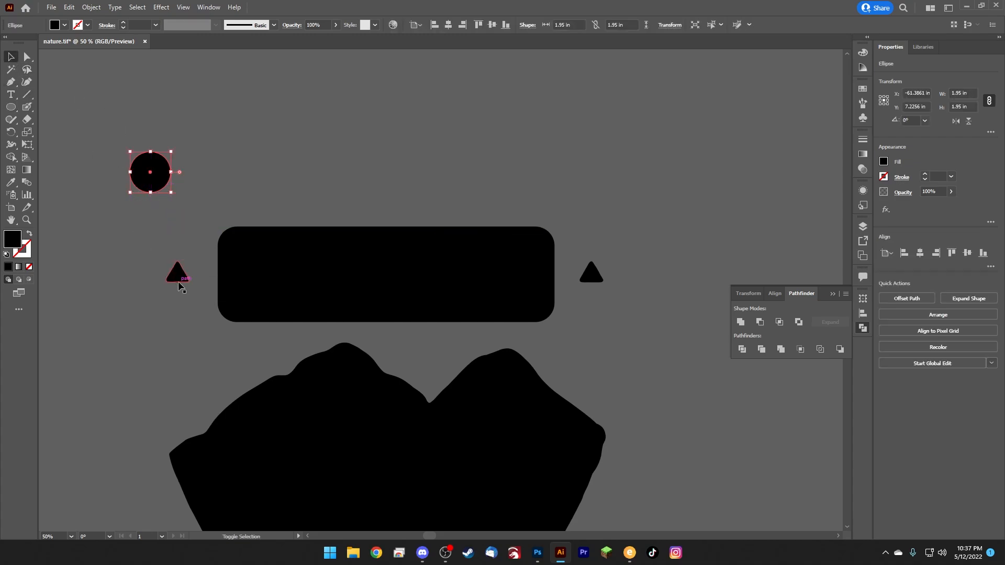
pyautogui.keyDown('shift'); pyautogui.click(178, 283); pyautogui.keyUp('shift')
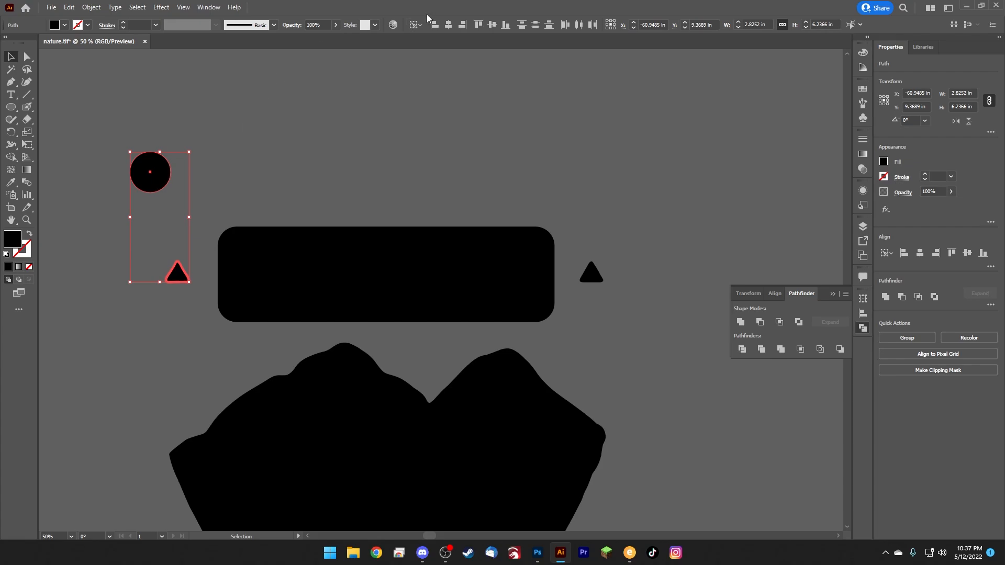
pyautogui.click(447, 28)
pyautogui.click(492, 24)
pyautogui.click(344, 161)
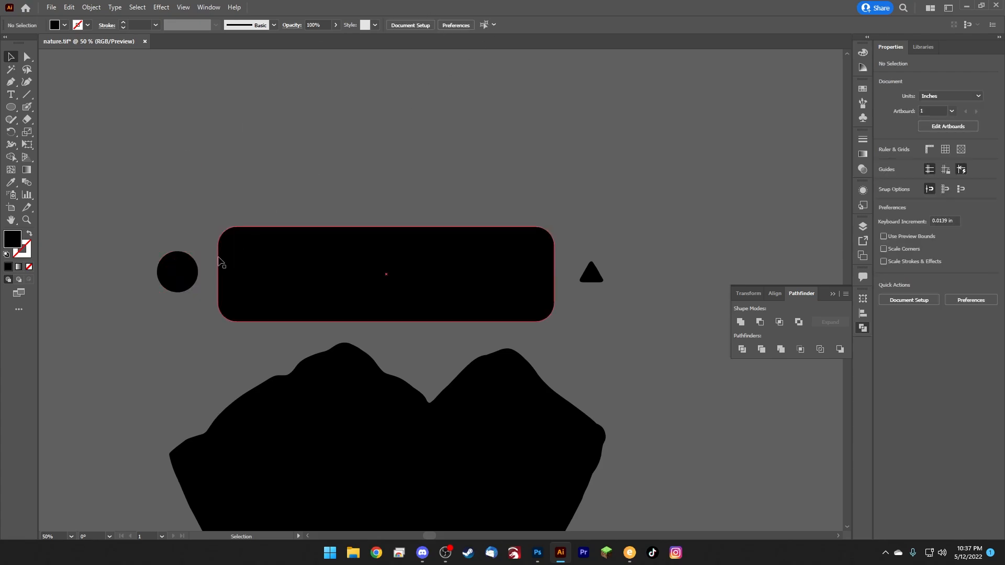
# Step: Place a copy of the circle over the right triangle, level with the first circle
pyautogui.moveTo(177, 274); pyautogui.dragTo(583, 267)
pyautogui.click(596, 400)
pyautogui.moveTo(595, 400); pyautogui.dragTo(572, 231)
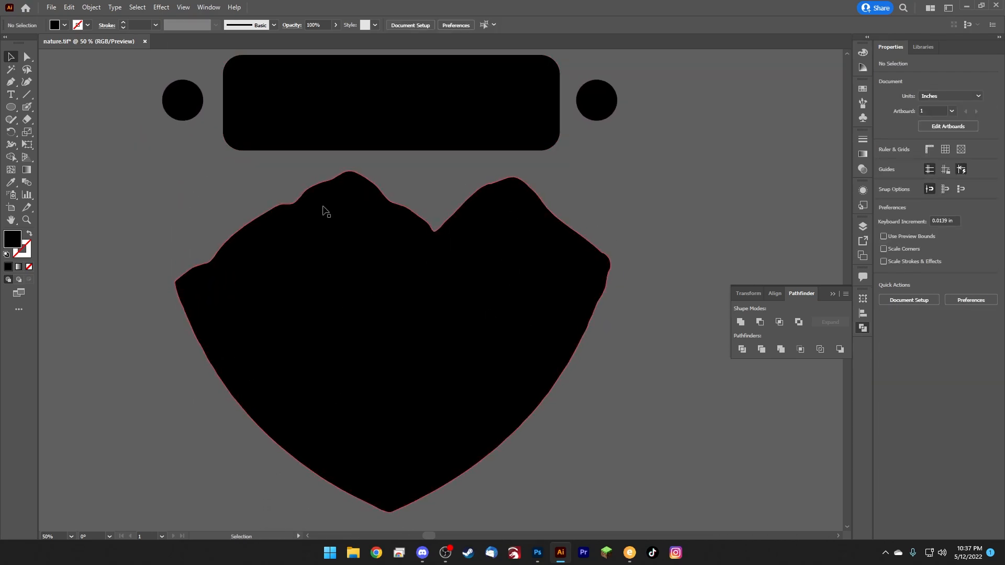
# Step: Unite the mountain silhouette, lettering block, triangles and circles so only their solid outer shapes remain
pyautogui.hotkey('ctrl', '-')
pyautogui.hotkey('ctrl', '-')
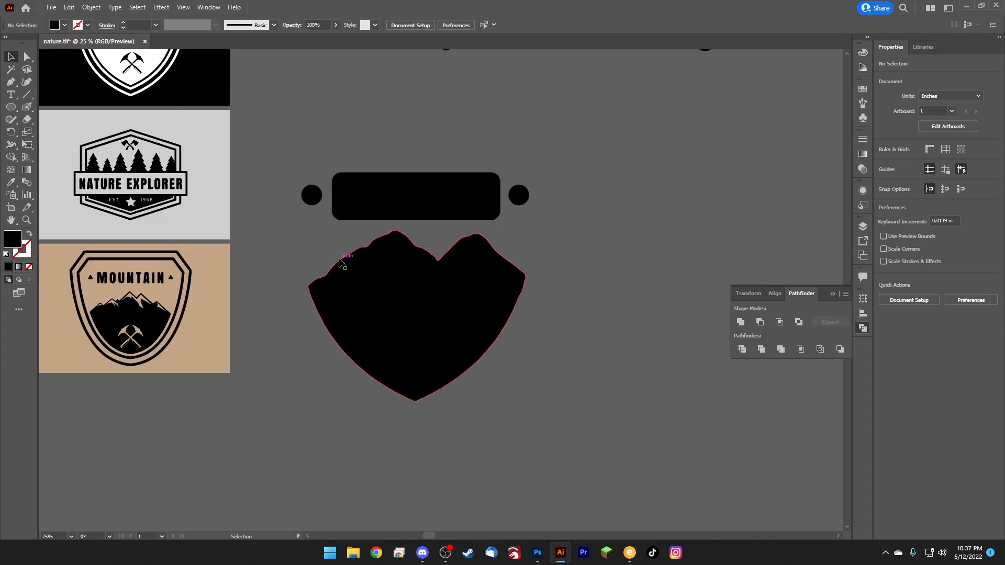
pyautogui.moveTo(587, 410); pyautogui.dragTo(586, 409)
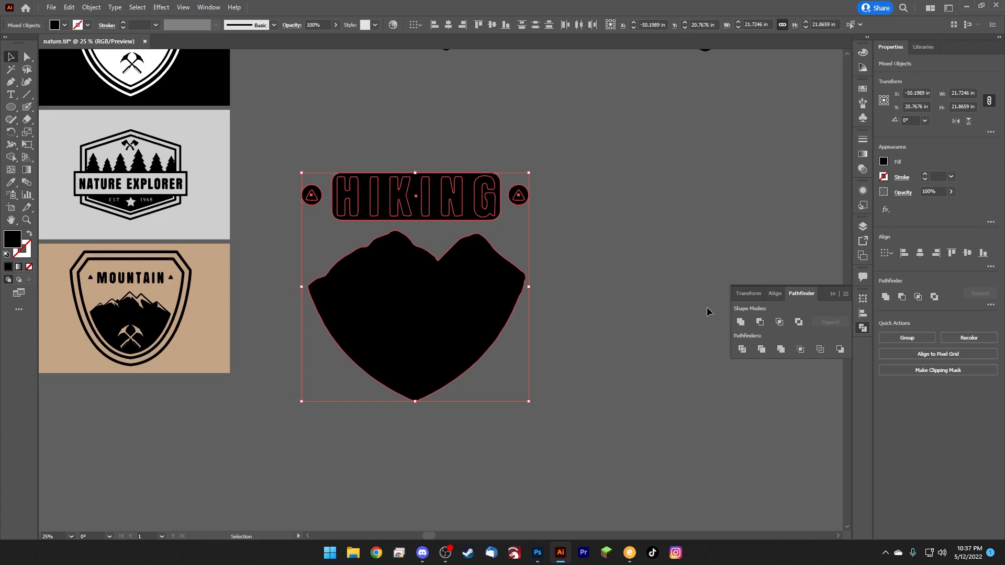
pyautogui.click(744, 322)
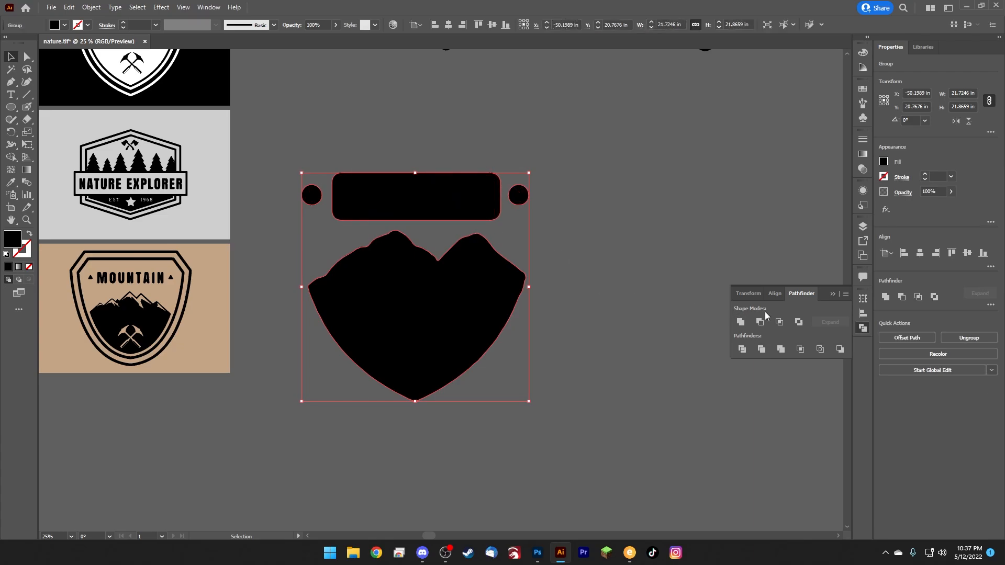
pyautogui.click(834, 295)
pyautogui.click(635, 183)
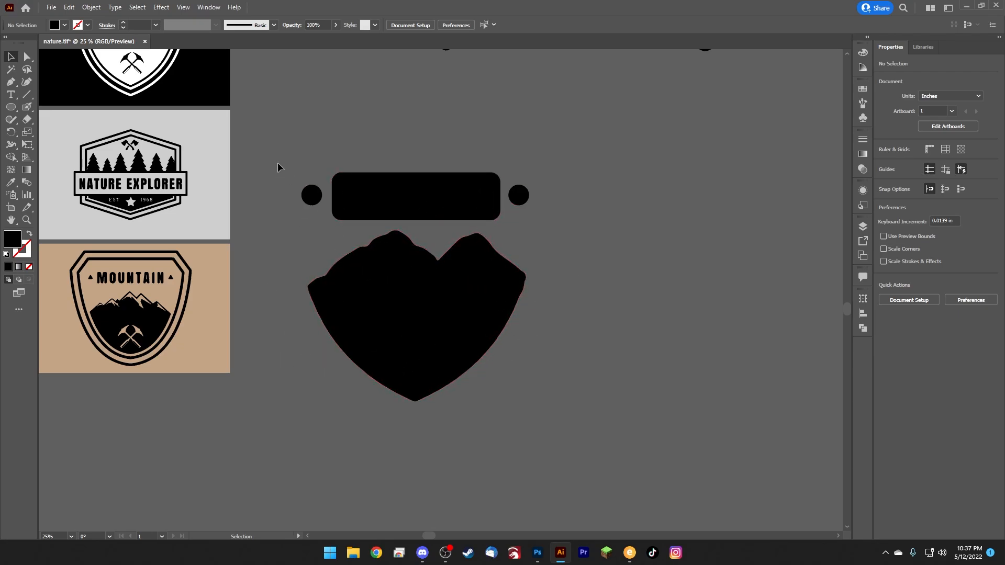
pyautogui.moveTo(631, 439); pyautogui.dragTo(632, 436)
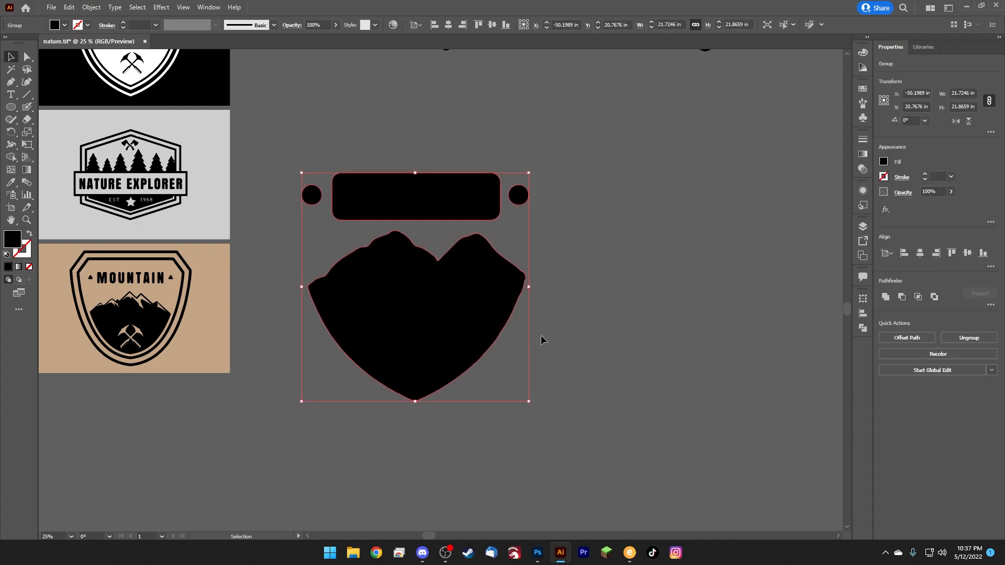
pyautogui.click(618, 303)
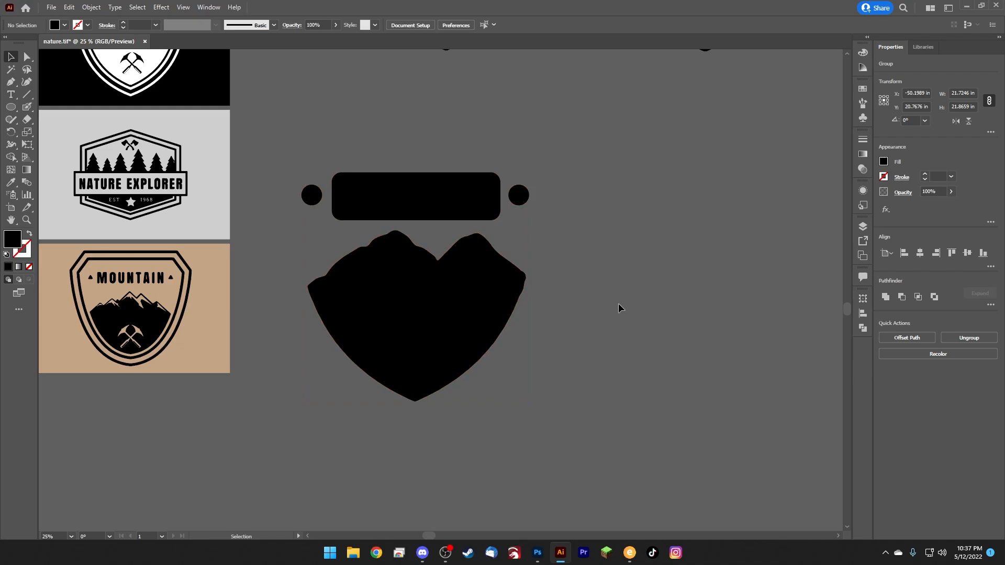
# Step: Ungroup the united silhouette into separate shapes
pyautogui.click(439, 302)
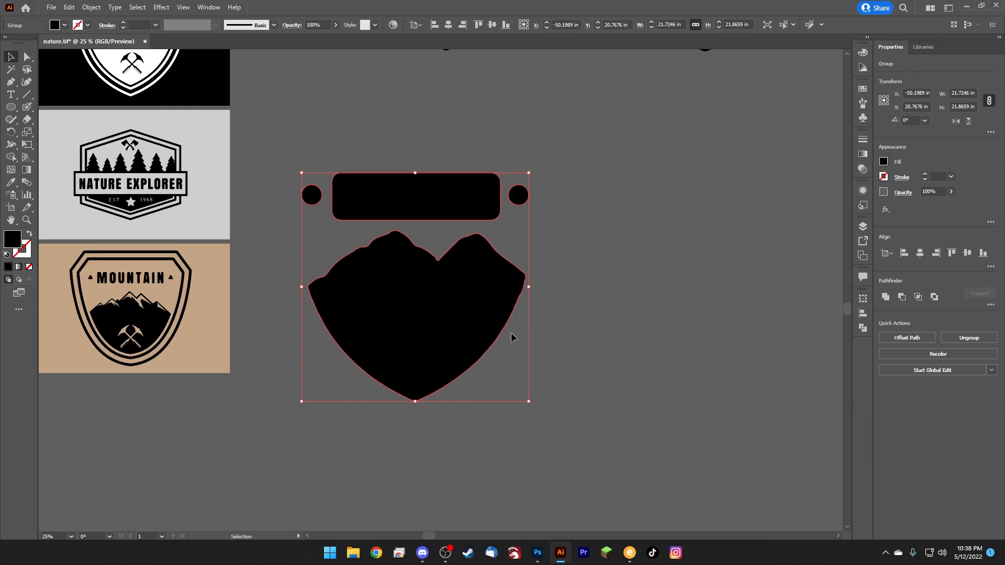
pyautogui.rightClick(416, 190)
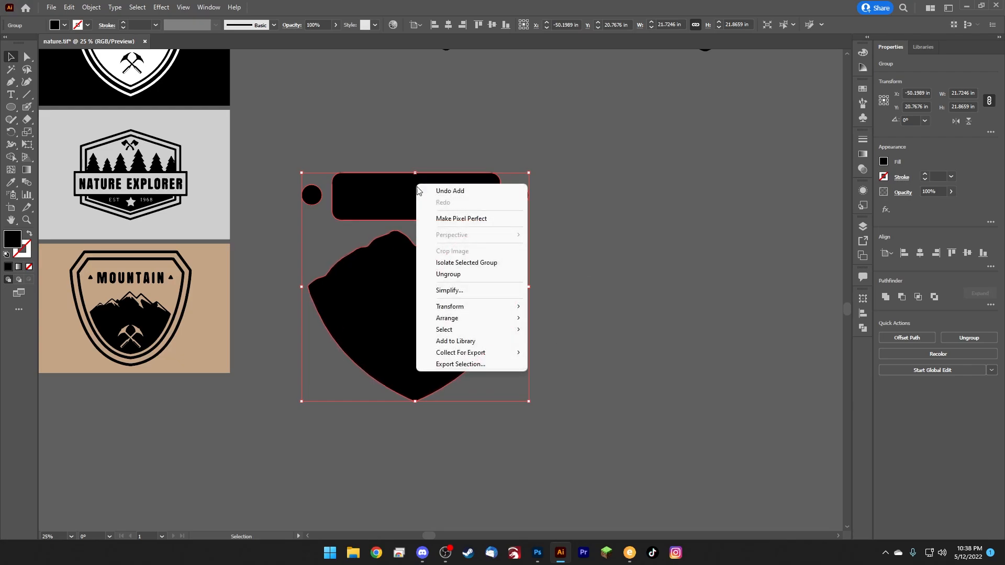
pyautogui.click(450, 271)
pyautogui.click(590, 276)
# Step: Thicken the mountain silhouette with a 52 pt black stroke
pyautogui.click(484, 275)
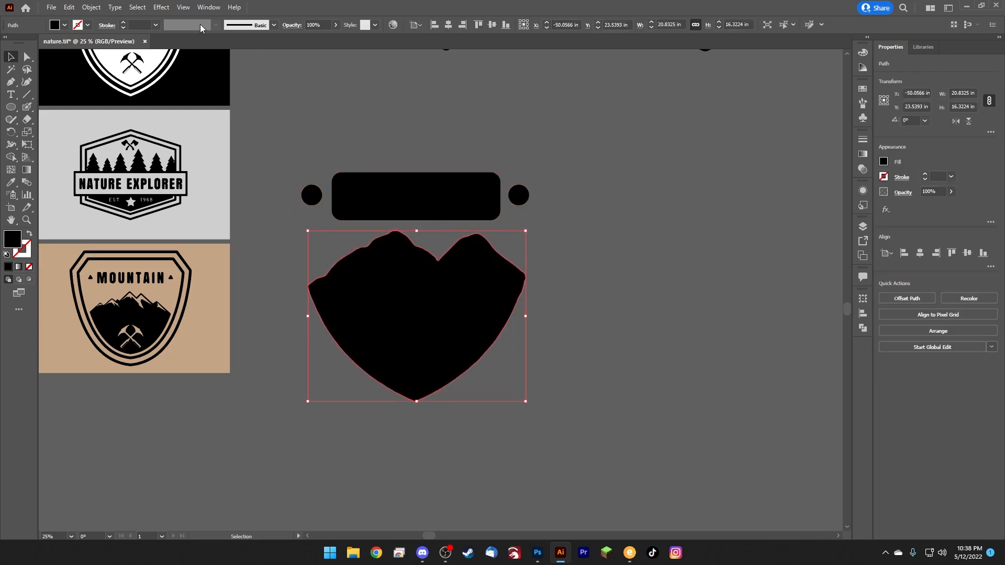
pyautogui.click(123, 26)
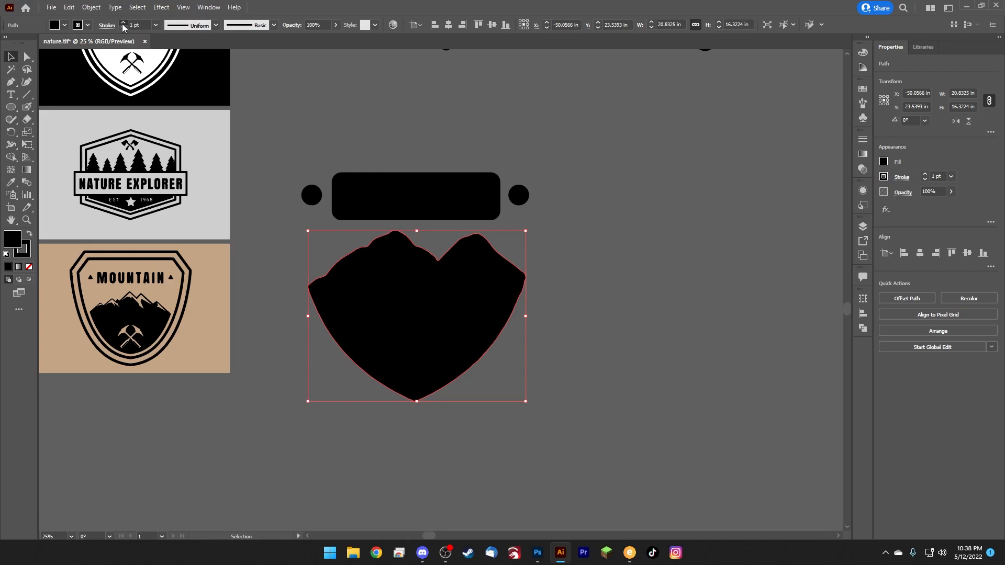
pyautogui.click(123, 26)
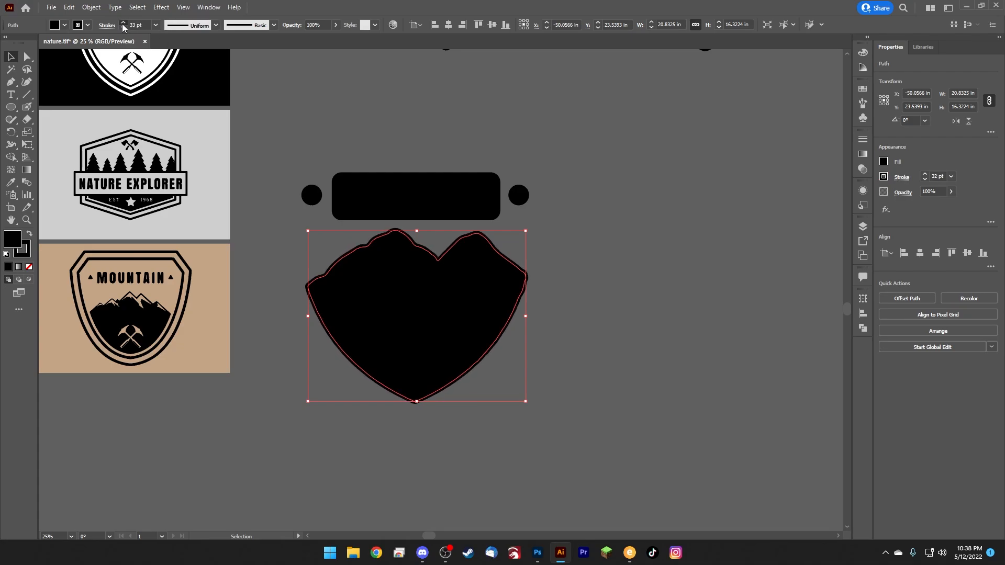
pyautogui.click(123, 26)
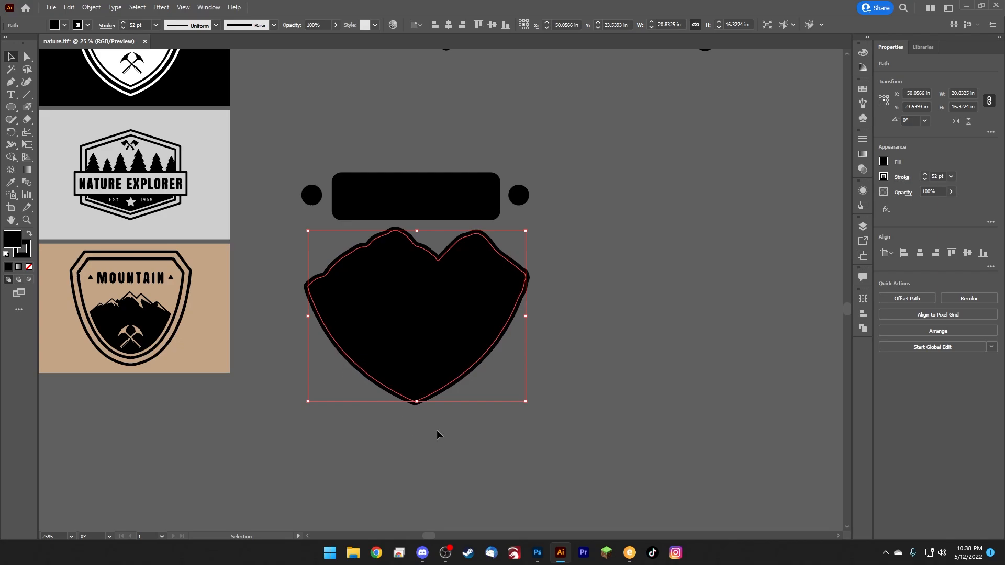
# Step: Expand the mountain silhouette's fill and stroke and unite them into one shape
pyautogui.click(91, 7)
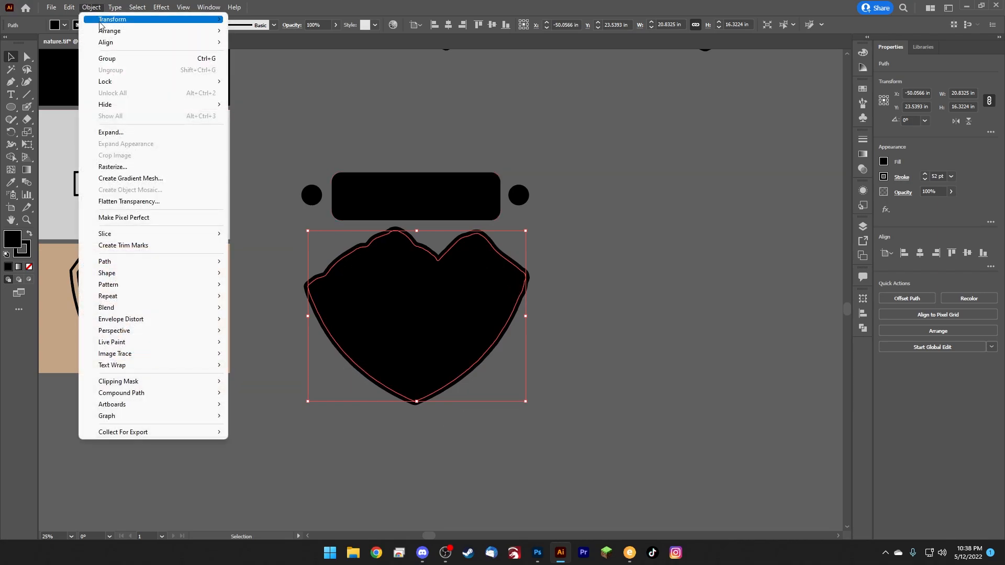
pyautogui.click(113, 132)
pyautogui.click(474, 335)
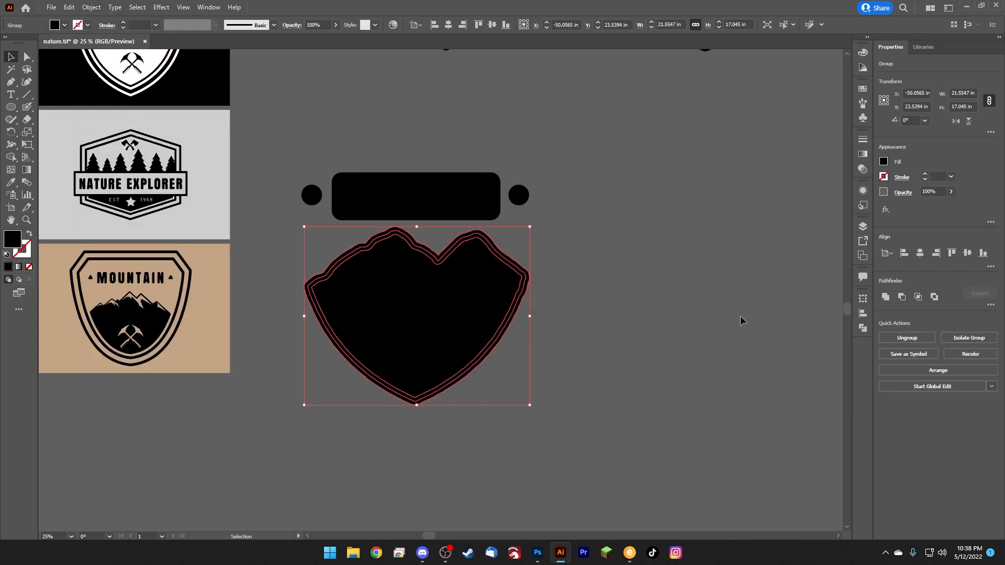
pyautogui.click(864, 330)
pyautogui.click(742, 323)
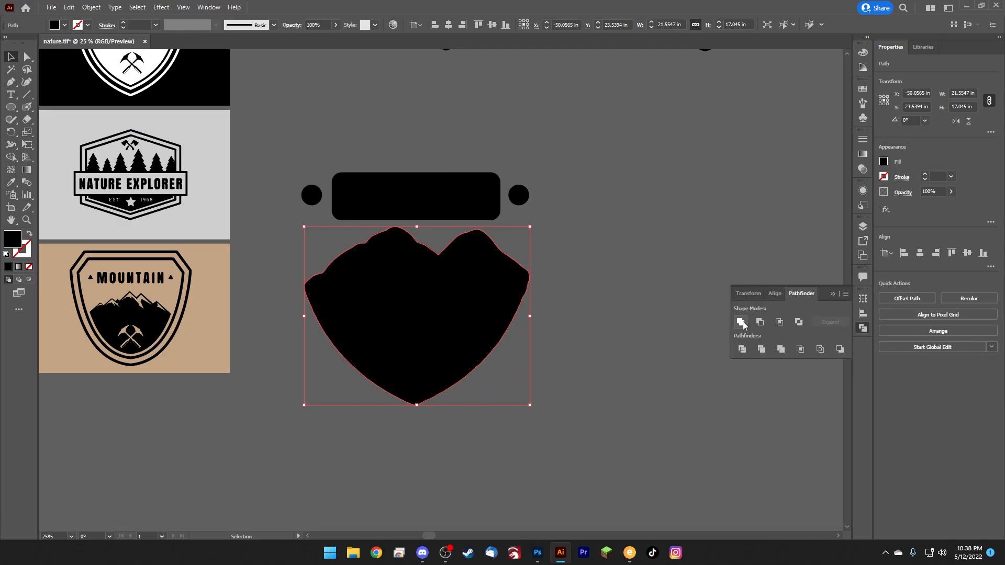
pyautogui.click(835, 295)
# Step: Group the mountain silhouette with the rounded block and both circles
pyautogui.click(638, 220)
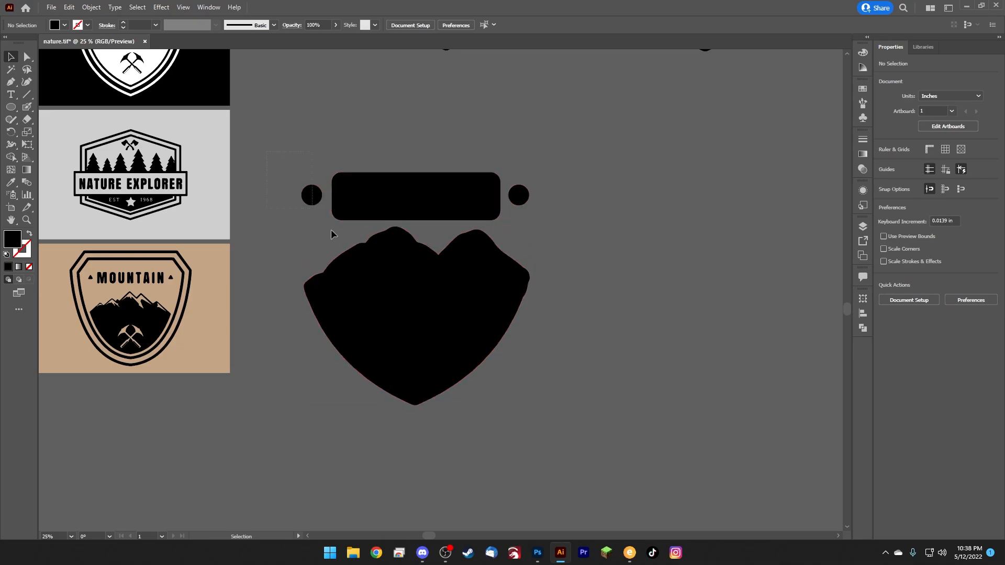
pyautogui.moveTo(613, 432); pyautogui.dragTo(614, 432)
pyautogui.hotkey('ctrl', 'g')
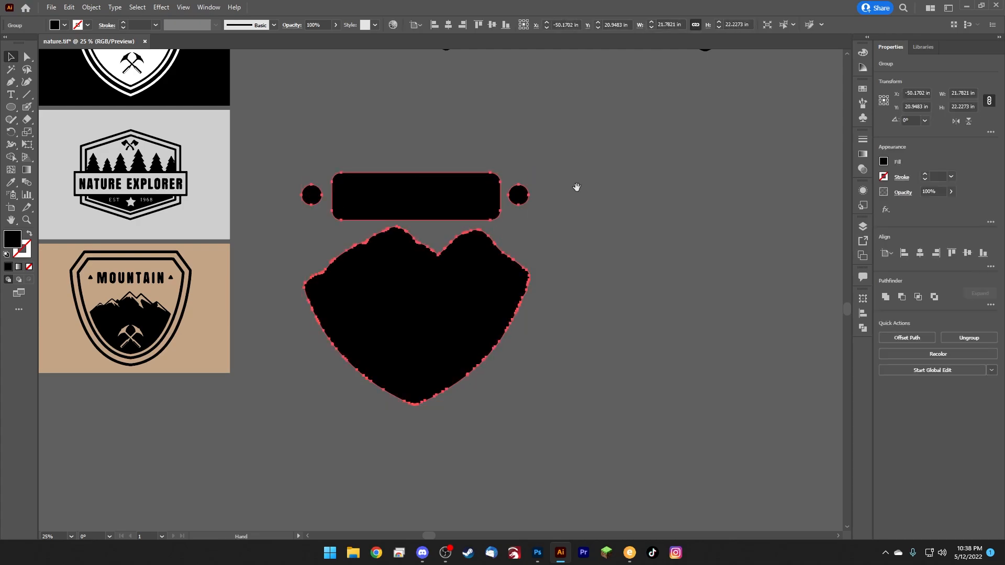
# Step: Place a copy of the solid black HIKING badge to the right of the silhouette and fill the copy white
pyautogui.moveTo(547, 164); pyautogui.dragTo(353, 289)
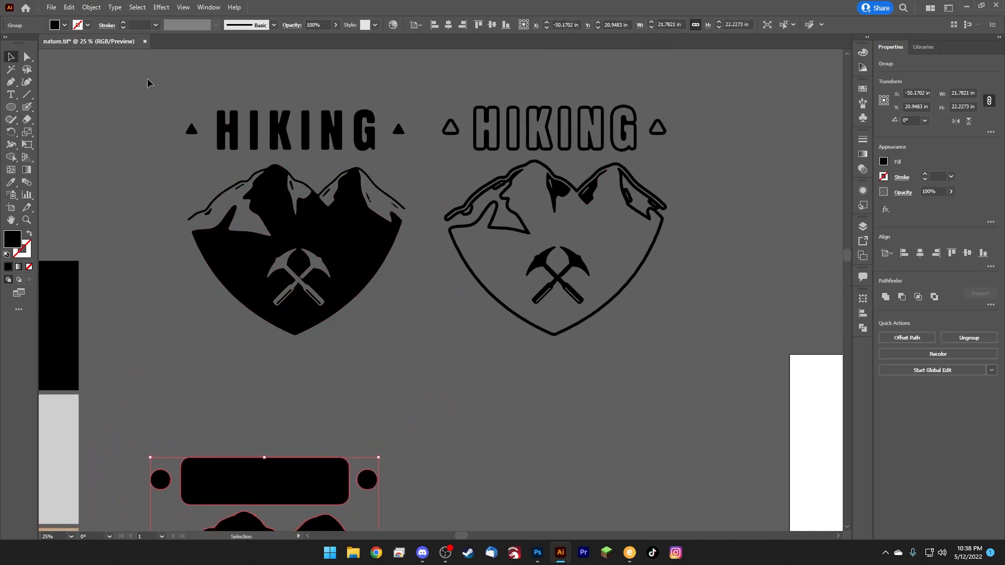
pyautogui.moveTo(432, 341); pyautogui.dragTo(432, 341)
pyautogui.keyDown('alt'); pyautogui.moveTo(350, 249); pyautogui.dragTo(555, 322); pyautogui.keyUp('alt')
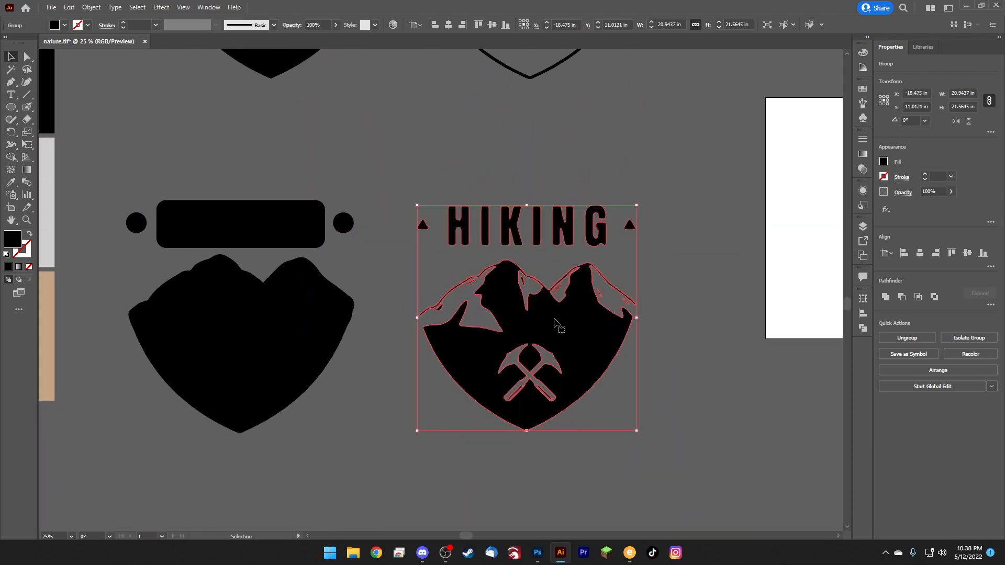
pyautogui.keyDown('shift'); pyautogui.click(64, 25); pyautogui.keyUp('shift')
pyautogui.click(21, 99)
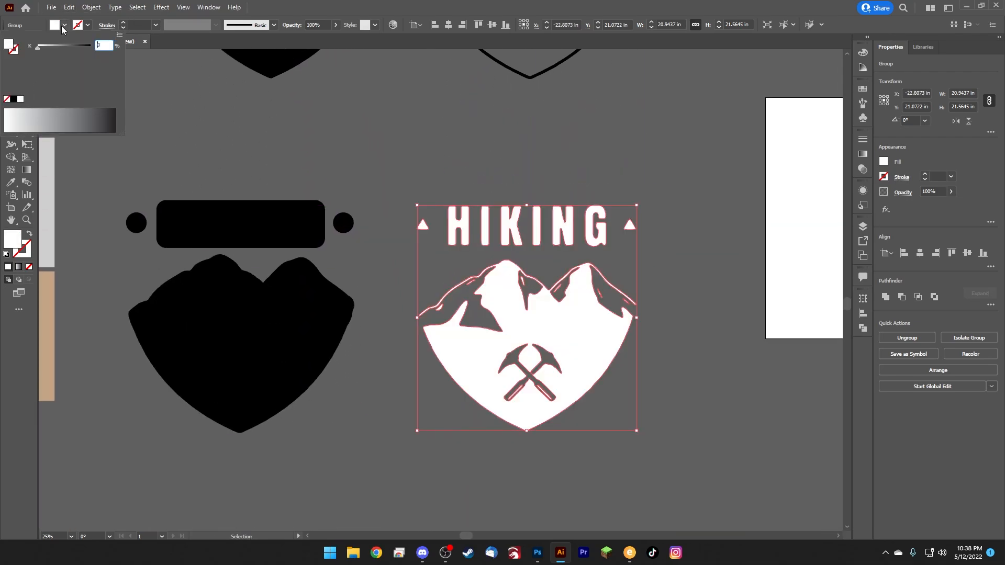
pyautogui.press('Escape')
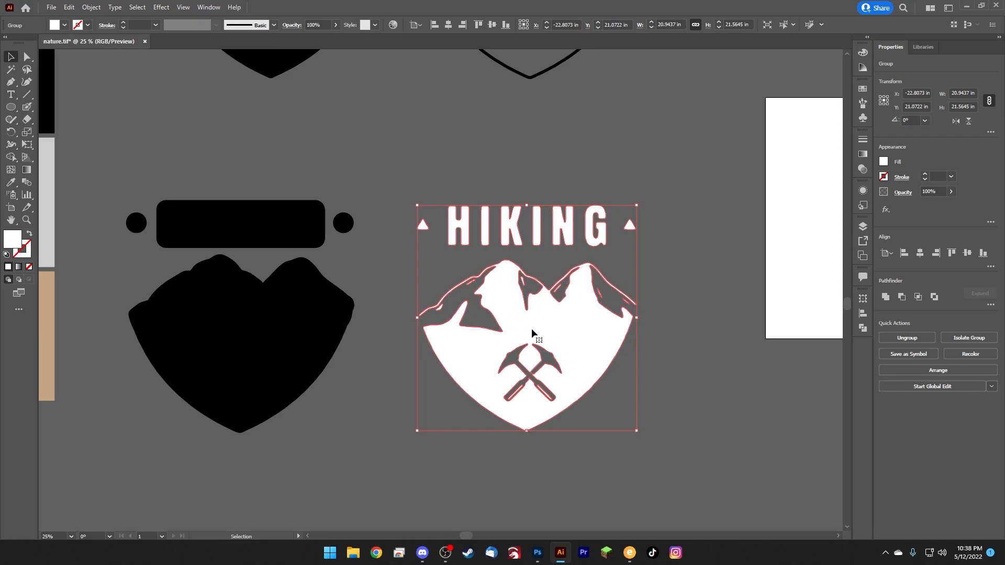
# Step: Center the white badge horizontally and vertically on the silhouette, using the silhouette as key object
pyautogui.keyDown('shift'); pyautogui.click(288, 322); pyautogui.keyUp('shift')
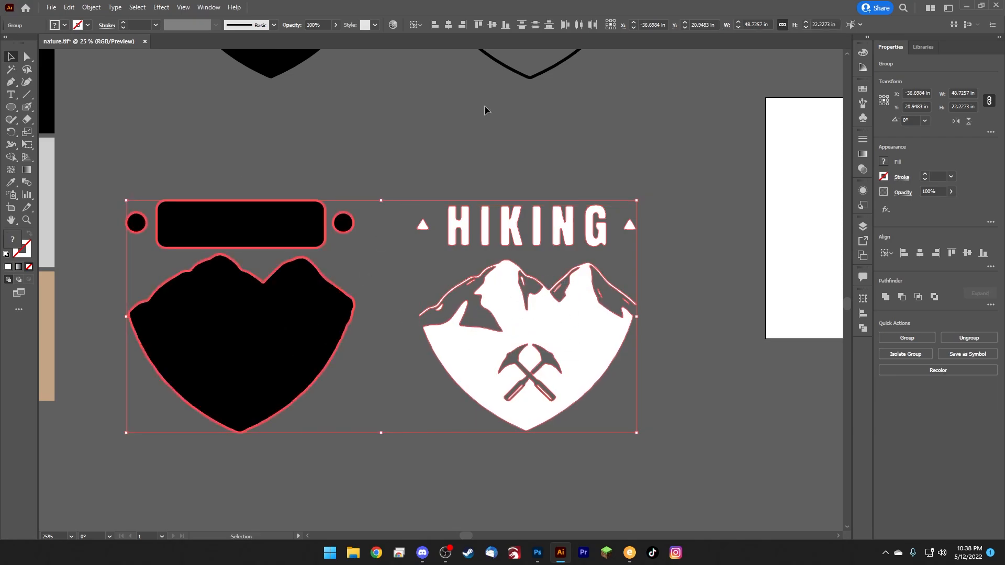
pyautogui.click(449, 25)
pyautogui.click(491, 26)
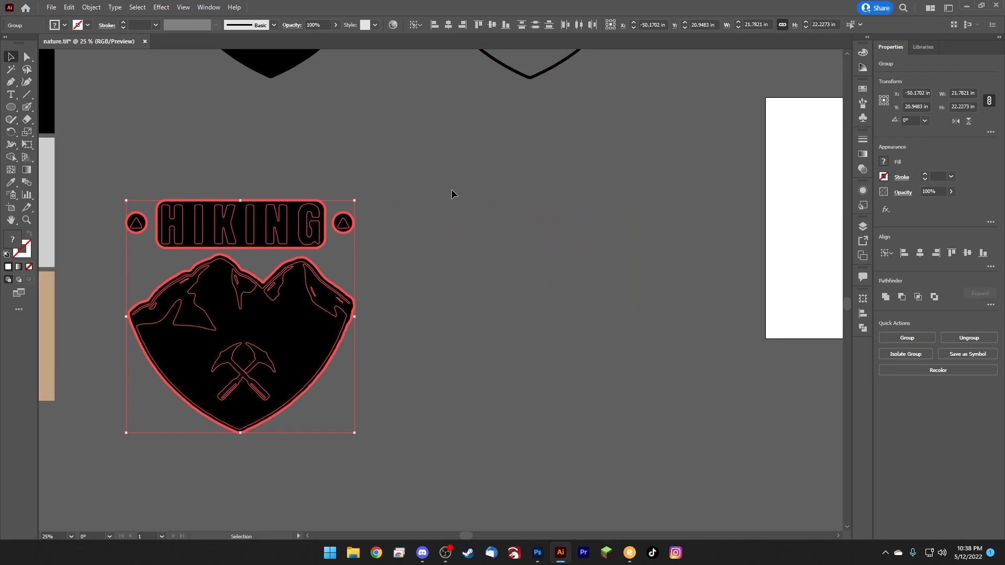
# Step: Send the black silhouette to the back, behind the white badge artwork
pyautogui.rightClick(264, 318)
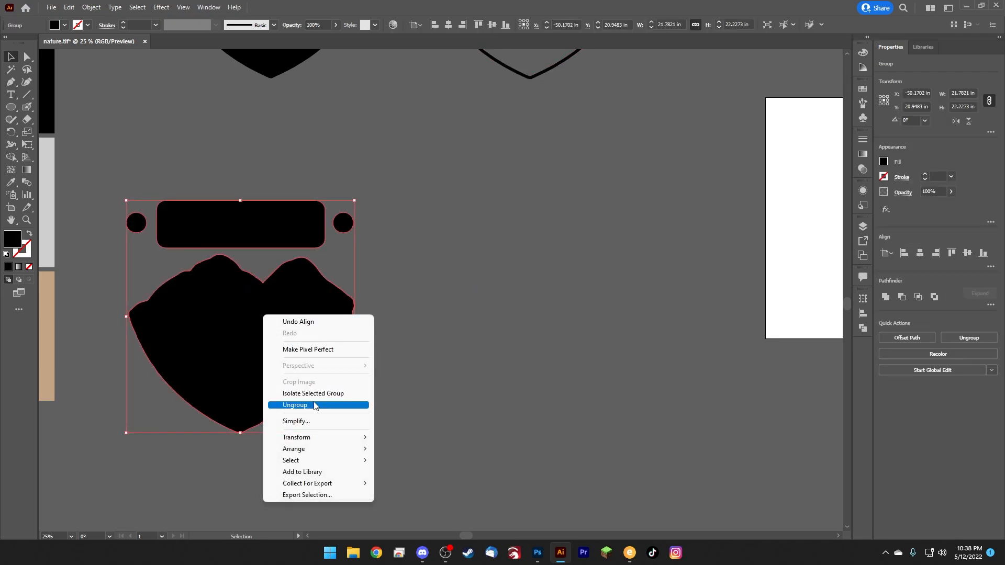
pyautogui.moveTo(308, 450)
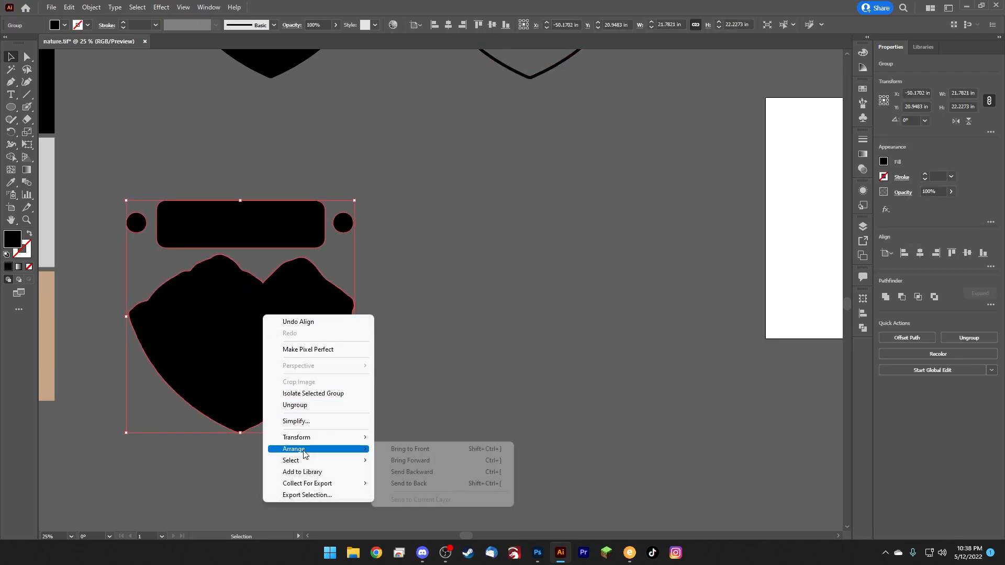
pyautogui.click(430, 483)
pyautogui.click(460, 354)
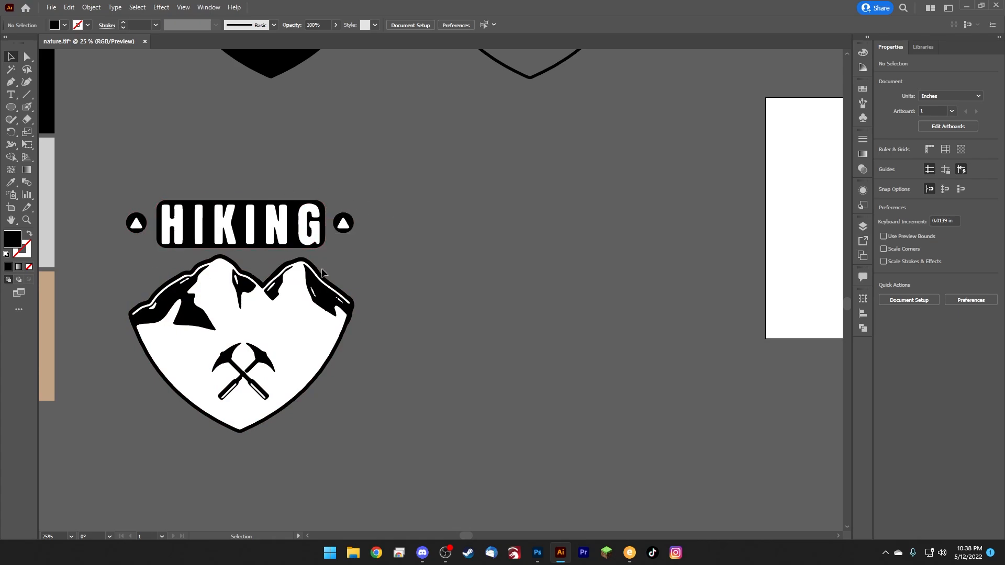
# Step: Trim the overlapping white badge and black silhouette with Pathfinder, and ungroup the resulting pieces
pyautogui.click(306, 318)
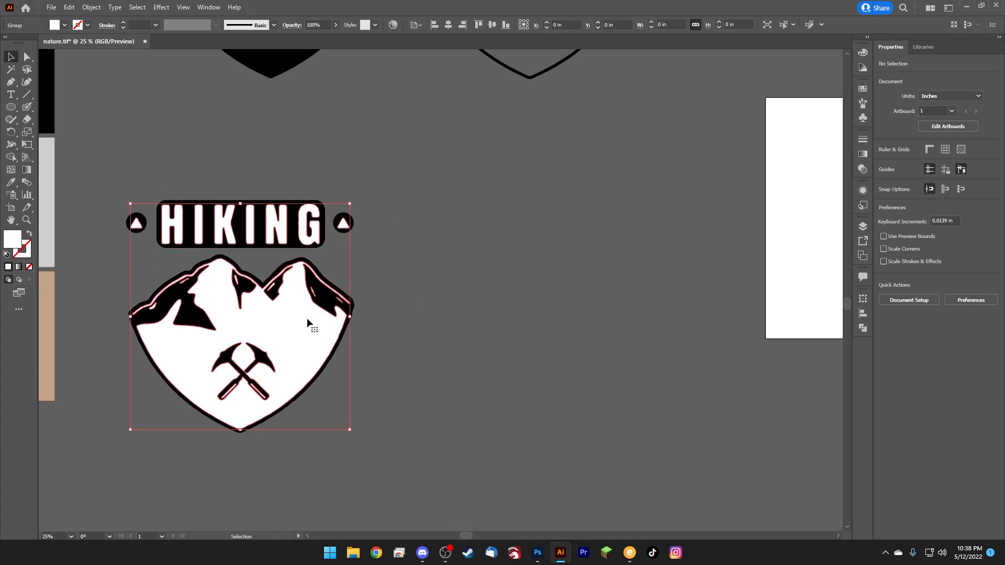
pyautogui.click(399, 451)
pyautogui.moveTo(105, 155); pyautogui.dragTo(592, 384)
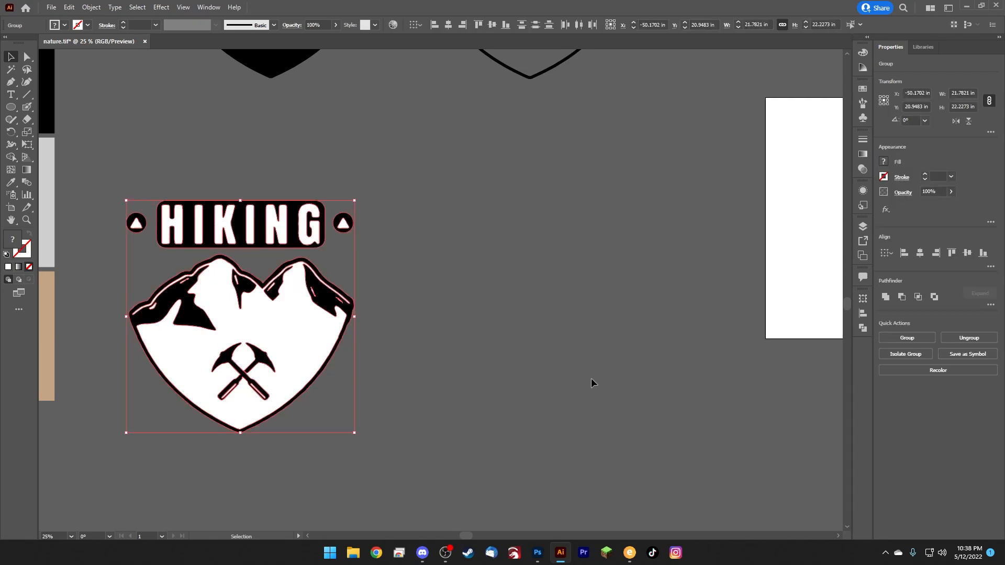
pyautogui.click(863, 329)
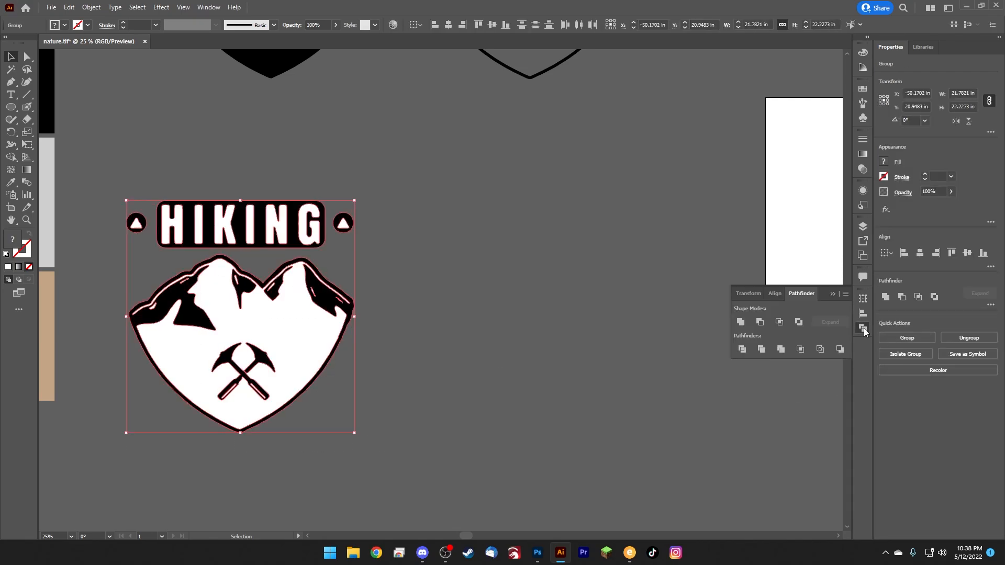
pyautogui.click(762, 349)
pyautogui.click(833, 294)
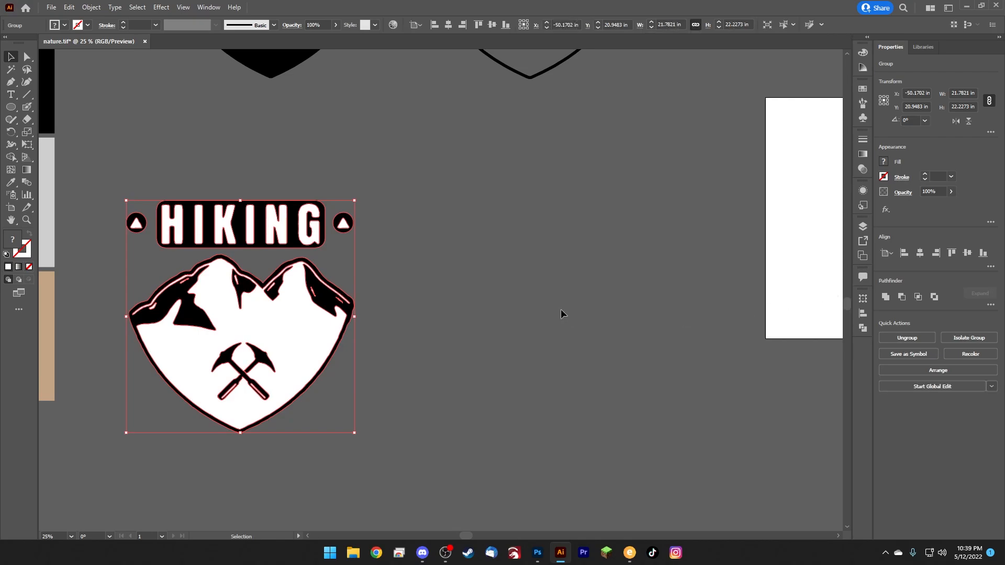
pyautogui.rightClick(271, 333)
pyautogui.click(315, 417)
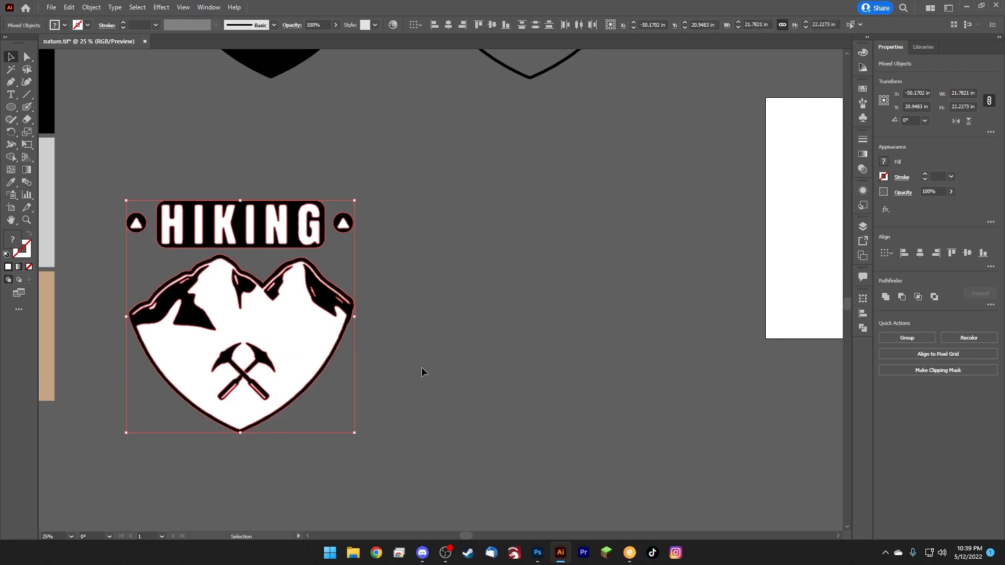
pyautogui.click(422, 372)
# Step: Select all shapes with the same white fill, exclude the reference badge artwork, and delete the white pieces of the trimmed badge
pyautogui.click(309, 333)
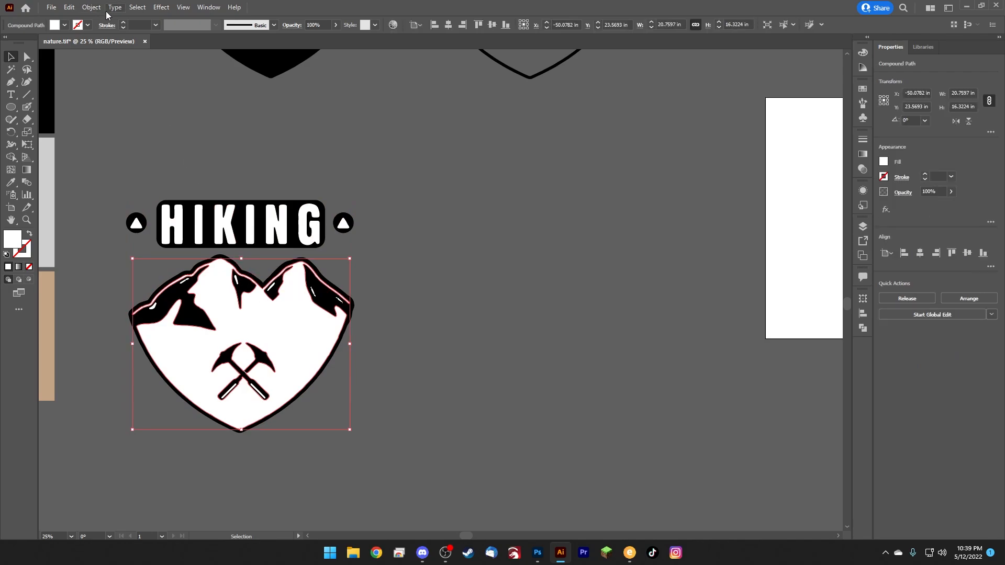
pyautogui.click(137, 8)
pyautogui.moveTo(142, 109)
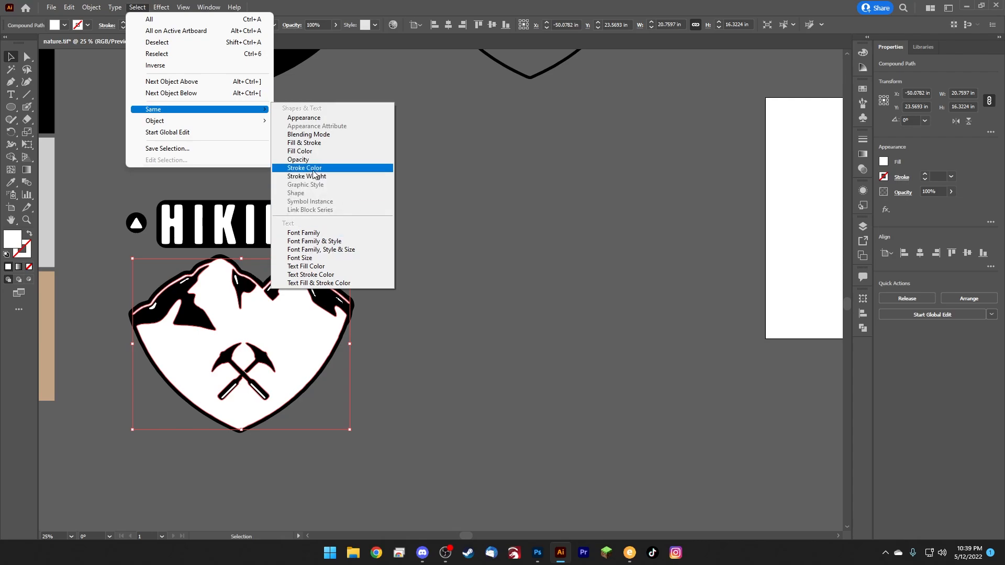
pyautogui.click(313, 151)
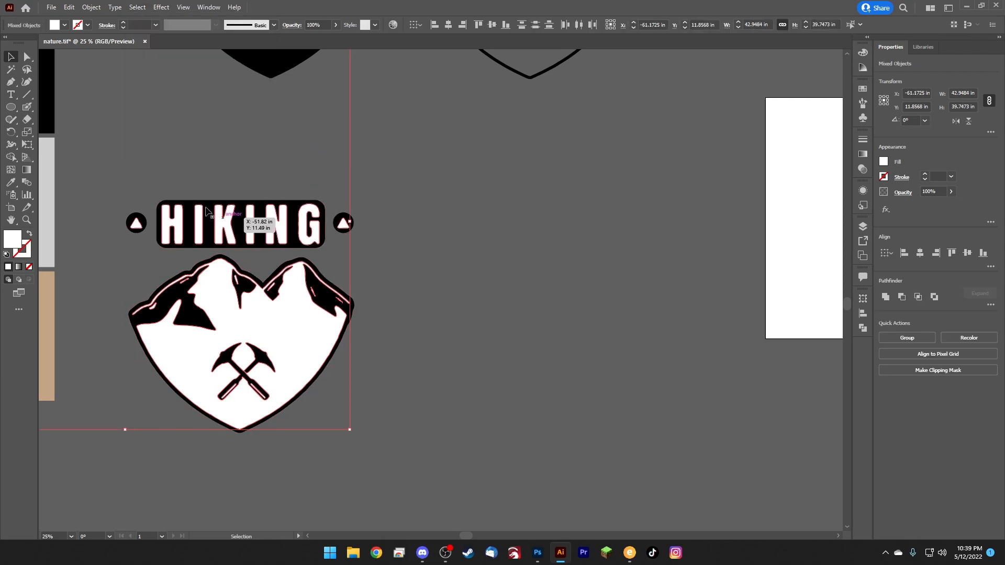
pyautogui.moveTo(262, 226); pyautogui.dragTo(433, 234)
pyautogui.keyDown('shift'); pyautogui.click(327, 187); pyautogui.keyUp('shift')
pyautogui.moveTo(720, 350); pyautogui.dragTo(511, 199)
pyautogui.press('Delete')
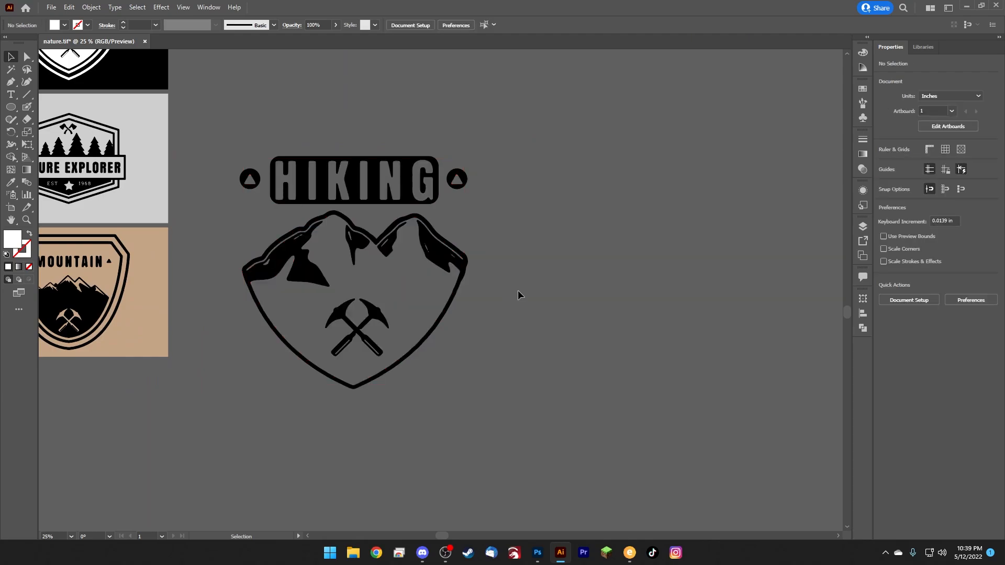
# Step: Place the knocked-out black badge in the row beside the outline version, on its right
pyautogui.hotkey('ctrl', 'a')
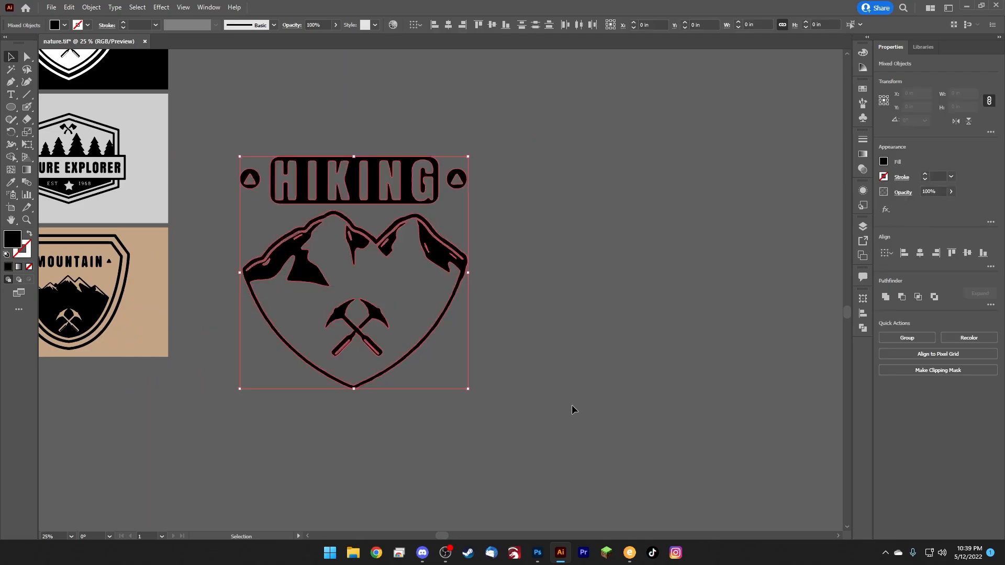
pyautogui.moveTo(385, 237); pyautogui.dragTo(433, 196)
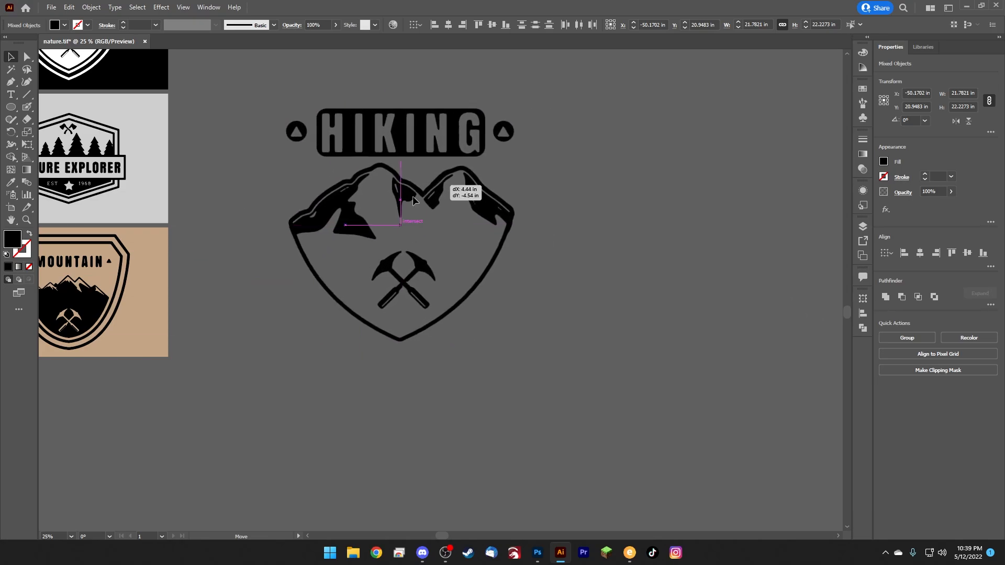
pyautogui.moveTo(629, 131); pyautogui.dragTo(429, 331)
pyautogui.scroll(3, 388, 251)
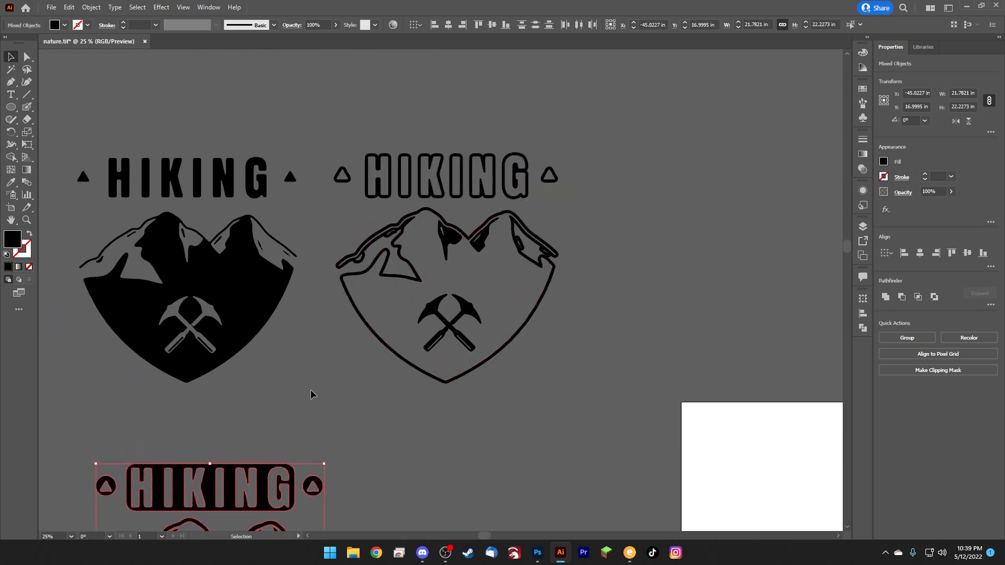
pyautogui.moveTo(280, 464); pyautogui.dragTo(766, 149)
pyautogui.moveTo(667, 326); pyautogui.dragTo(524, 351)
pyautogui.click(438, 400)
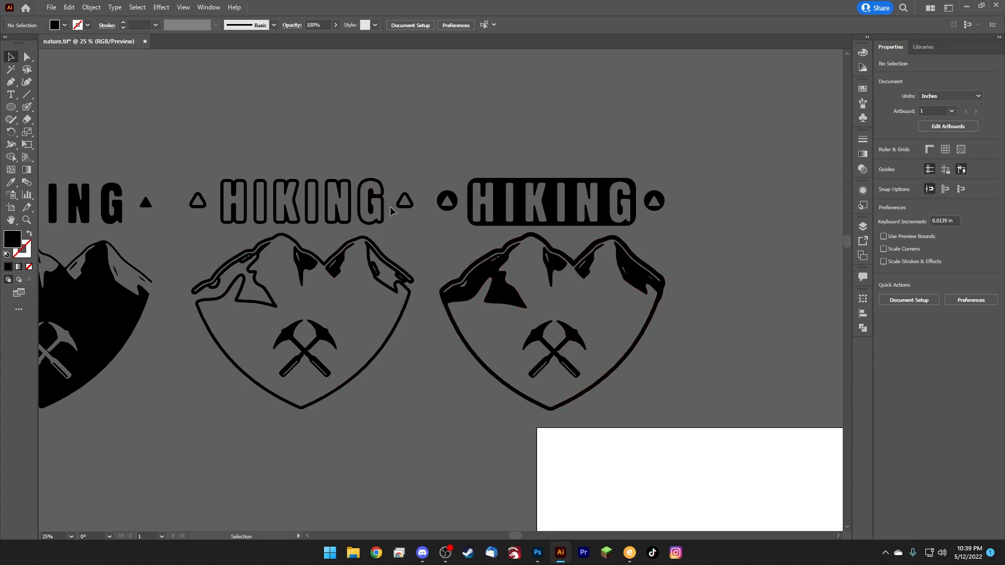
# Step: Move the solid HIKING block and circles off their mountain, and place the outlined HIKING lettering with triangles above that mountain
pyautogui.moveTo(655, 213); pyautogui.dragTo(370, 136)
pyautogui.moveTo(176, 170); pyautogui.dragTo(349, 221)
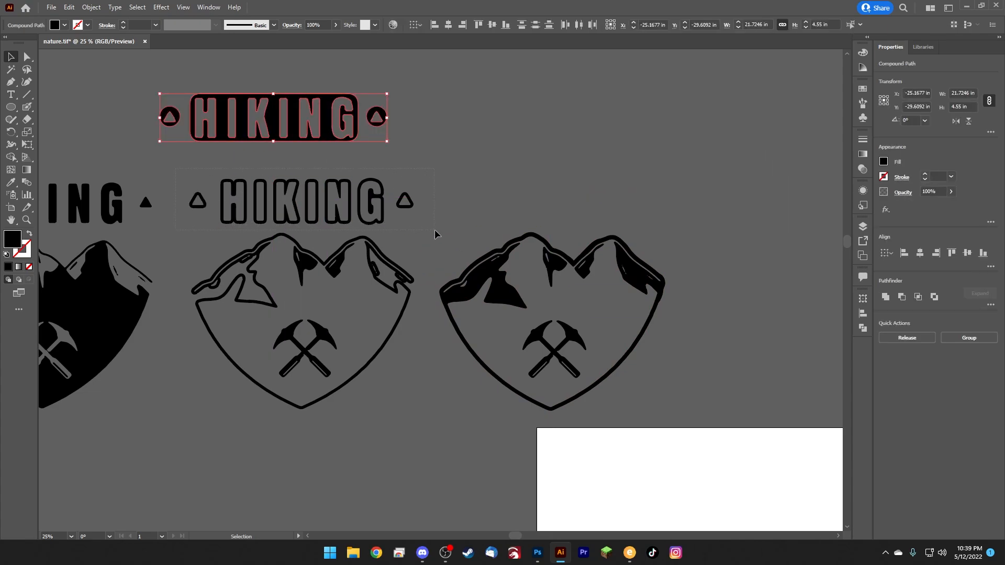
pyautogui.moveTo(434, 235); pyautogui.dragTo(435, 235)
pyautogui.moveTo(348, 202); pyautogui.dragTo(593, 193)
pyautogui.click(723, 360)
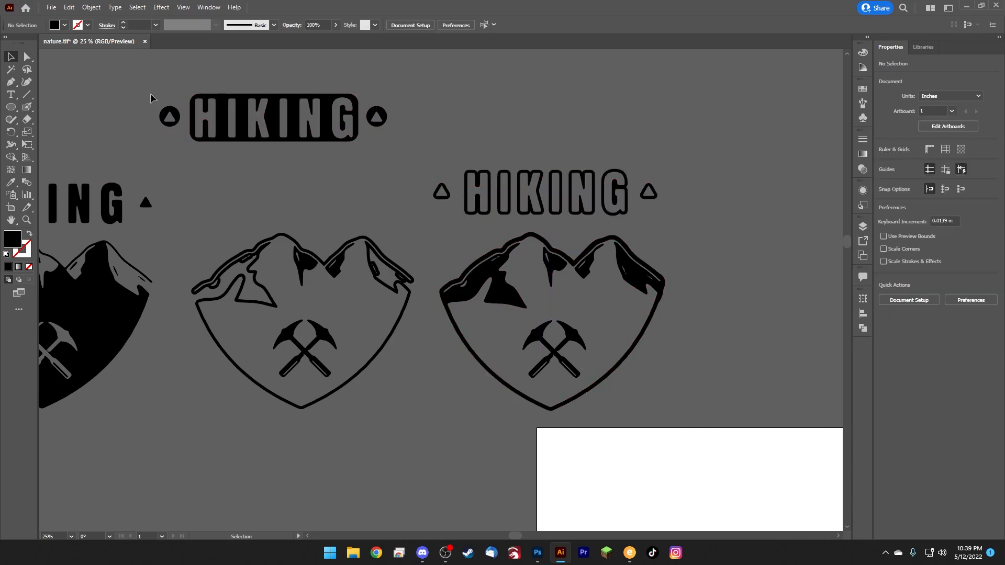
# Step: Place the solid HIKING block with its two circles above the outlined mountain in the middle
pyautogui.click(328, 127)
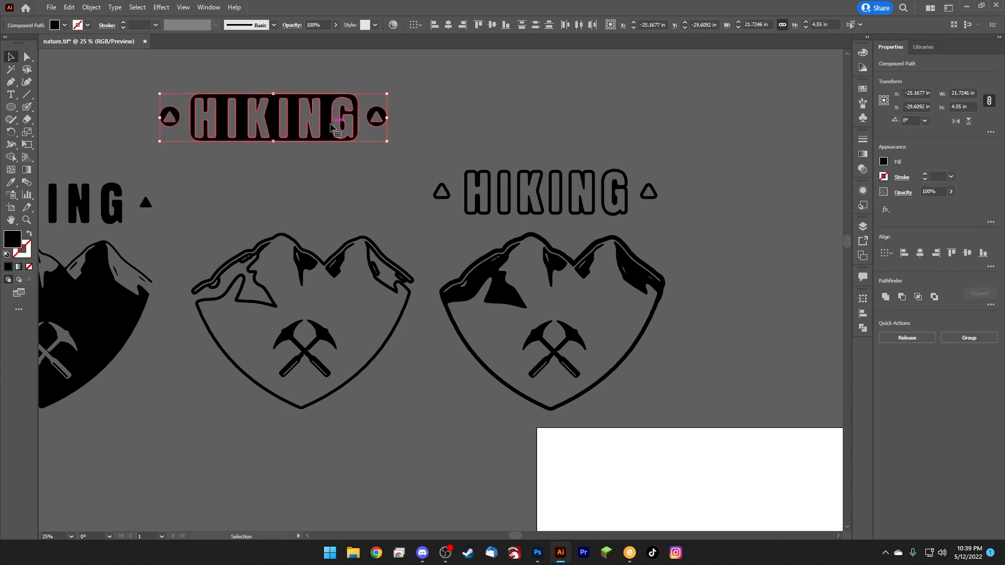
pyautogui.moveTo(328, 127); pyautogui.dragTo(352, 204)
pyautogui.click(355, 438)
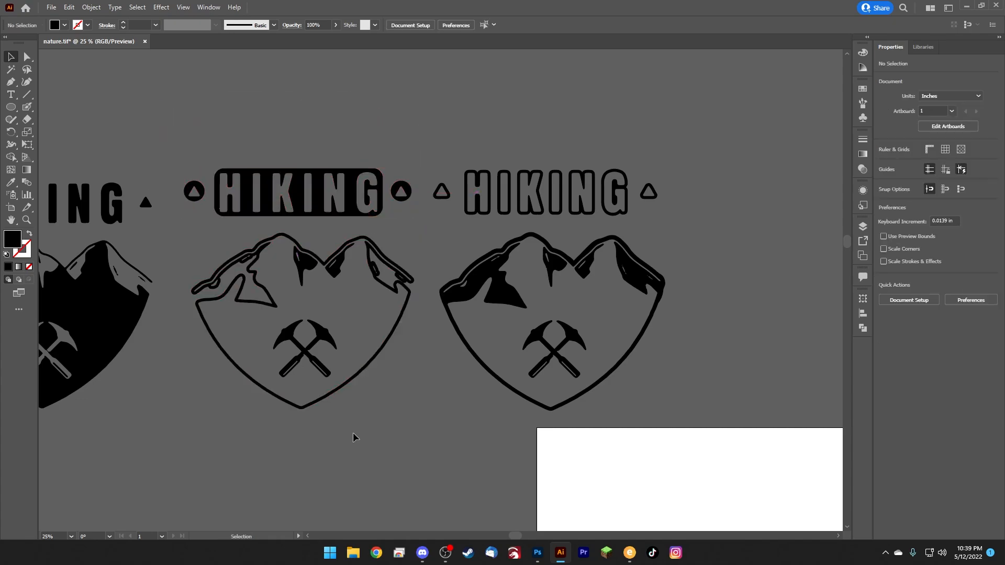
# Step: Enlarge the reference HIKING badge's black background rectangle to about 84.4 by 38.5 in and place it below the three badges
pyautogui.moveTo(232, 454); pyautogui.dragTo(378, 418)
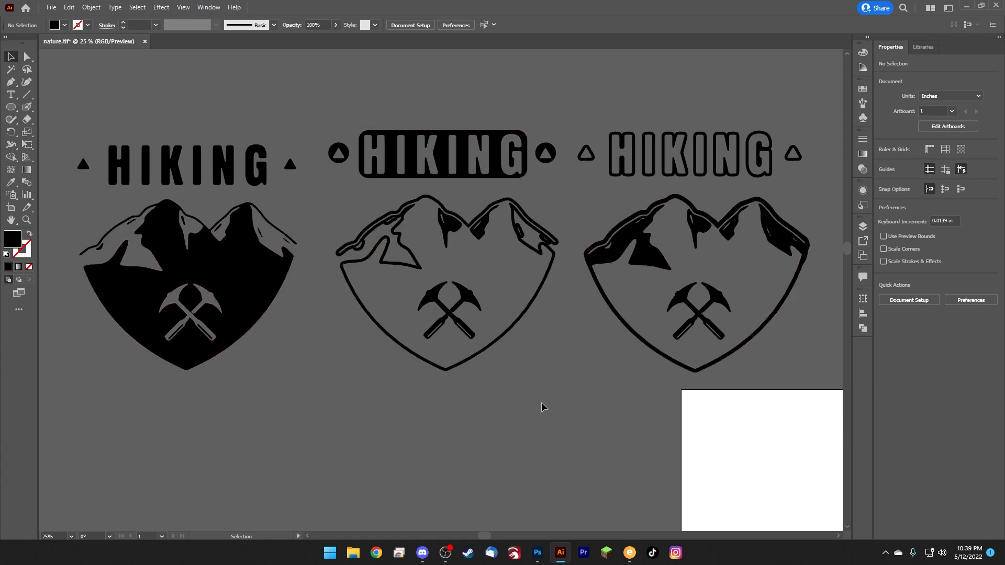
pyautogui.hotkey('ctrl', '-')
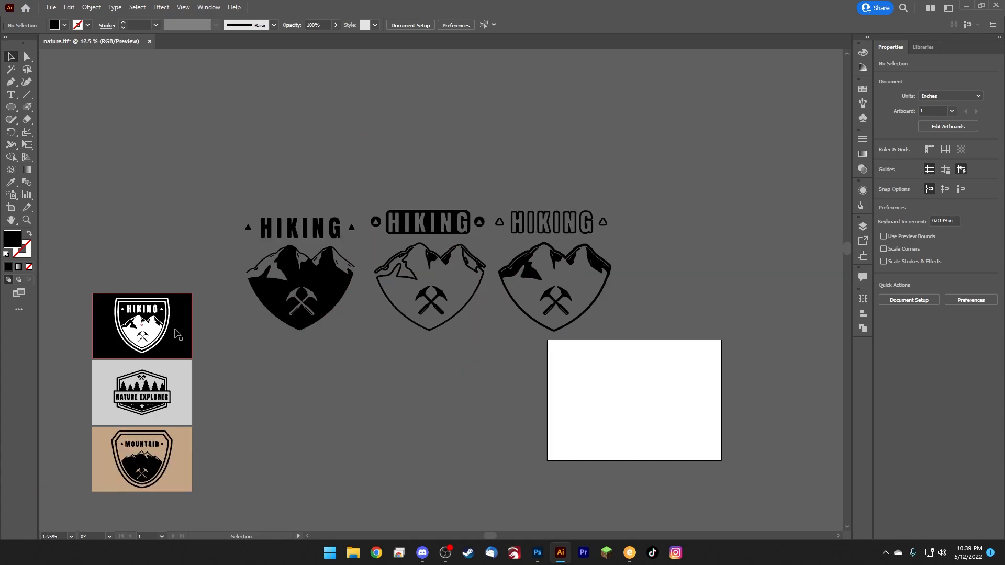
pyautogui.click(177, 335)
pyautogui.moveTo(193, 293); pyautogui.dragTo(536, 157)
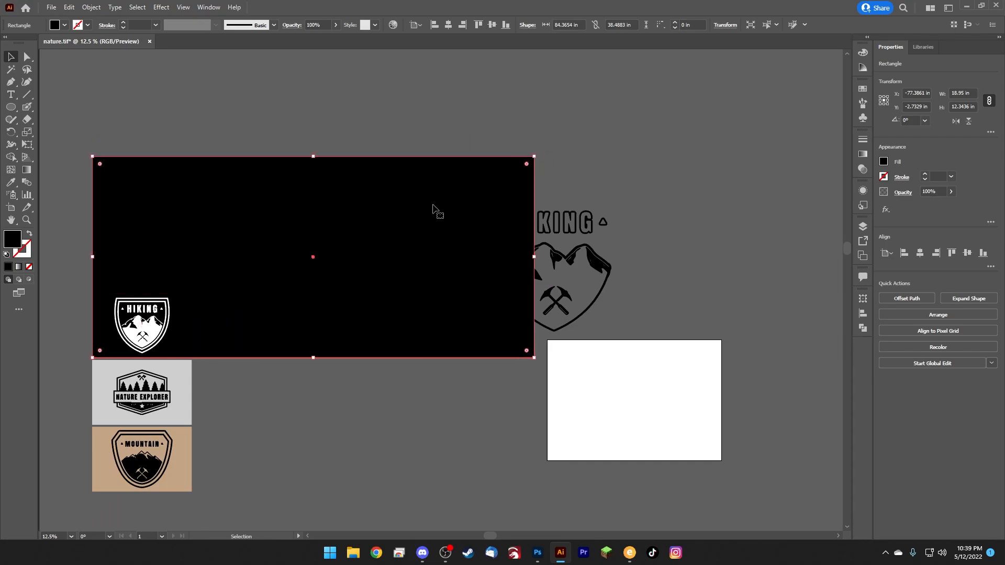
pyautogui.moveTo(438, 211); pyautogui.dragTo(542, 346)
pyautogui.hotkey('ctrl', 'z')
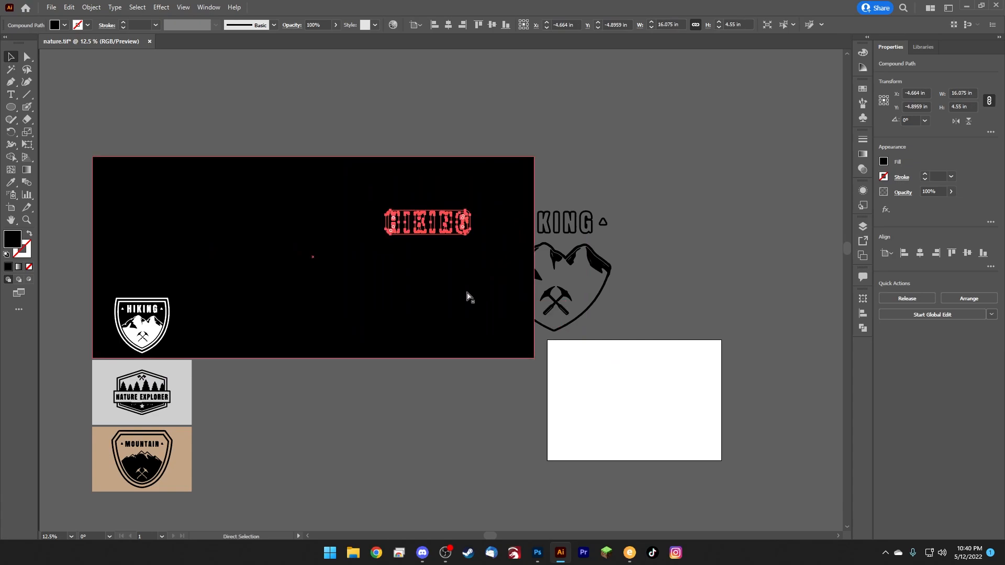
pyautogui.click(340, 292)
pyautogui.click(379, 343)
pyautogui.moveTo(369, 340); pyautogui.dragTo(446, 370)
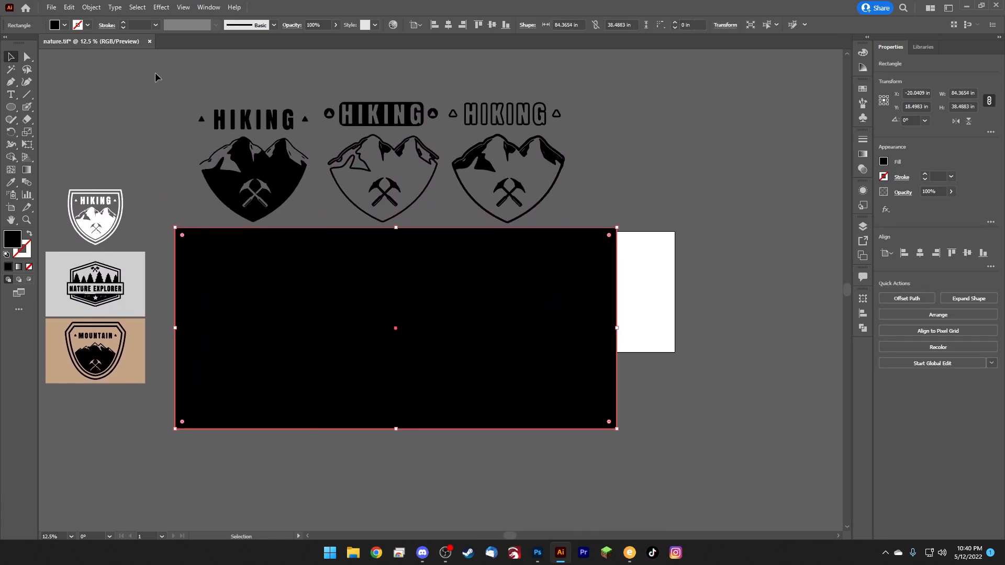
# Step: Fill all three HIKING badges white and place them on the large black rectangle
pyautogui.moveTo(159, 78); pyautogui.dragTo(606, 226)
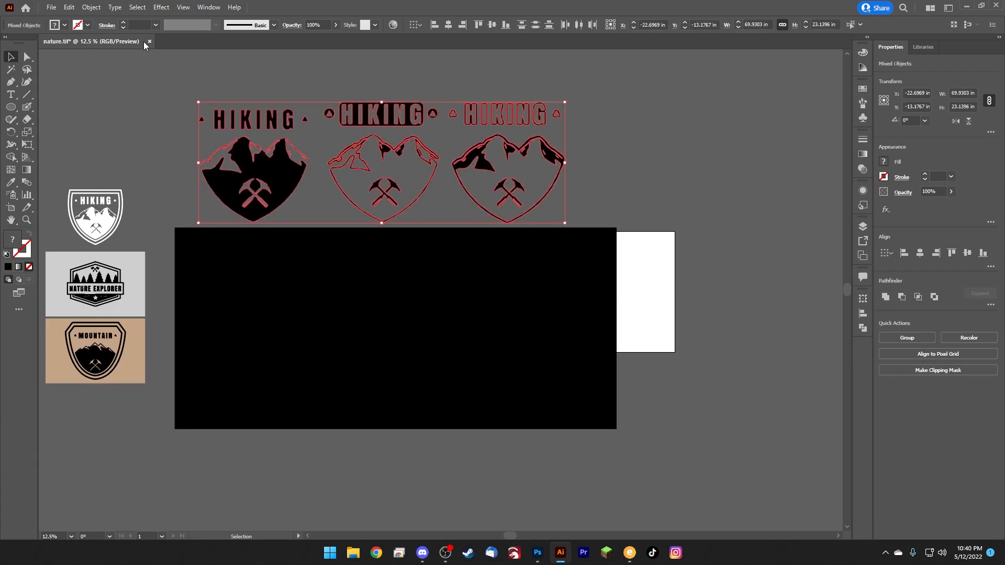
pyautogui.keyDown('shift'); pyautogui.click(64, 25); pyautogui.keyUp('shift')
pyautogui.click(21, 100)
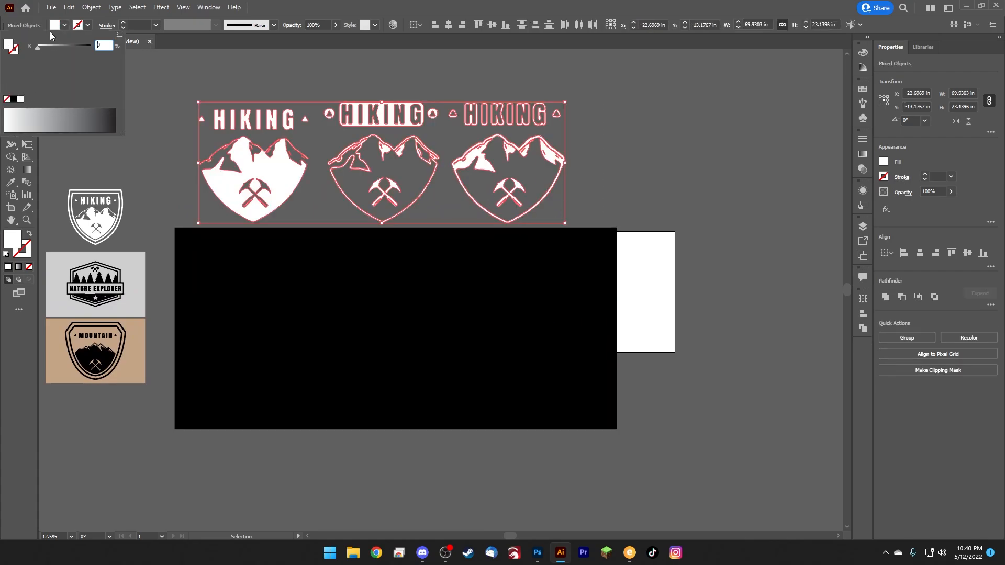
pyautogui.moveTo(270, 166); pyautogui.dragTo(281, 330)
pyautogui.click(394, 482)
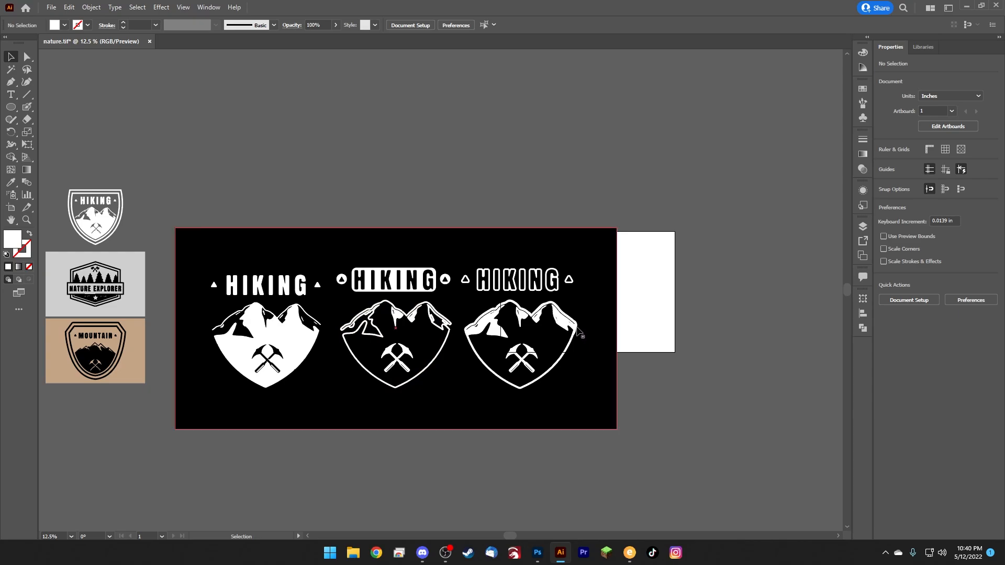
pyautogui.click(578, 331)
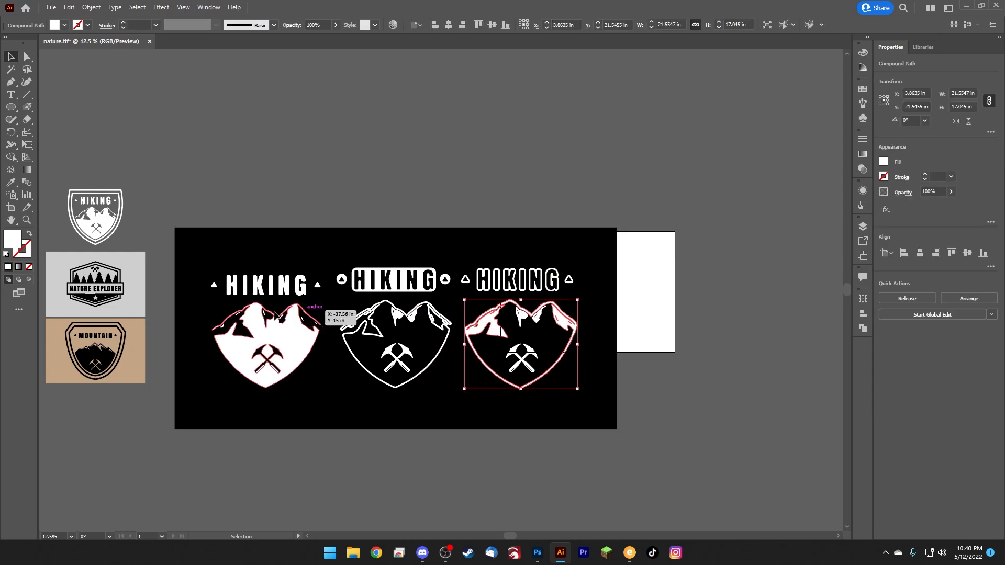
pyautogui.click(275, 315)
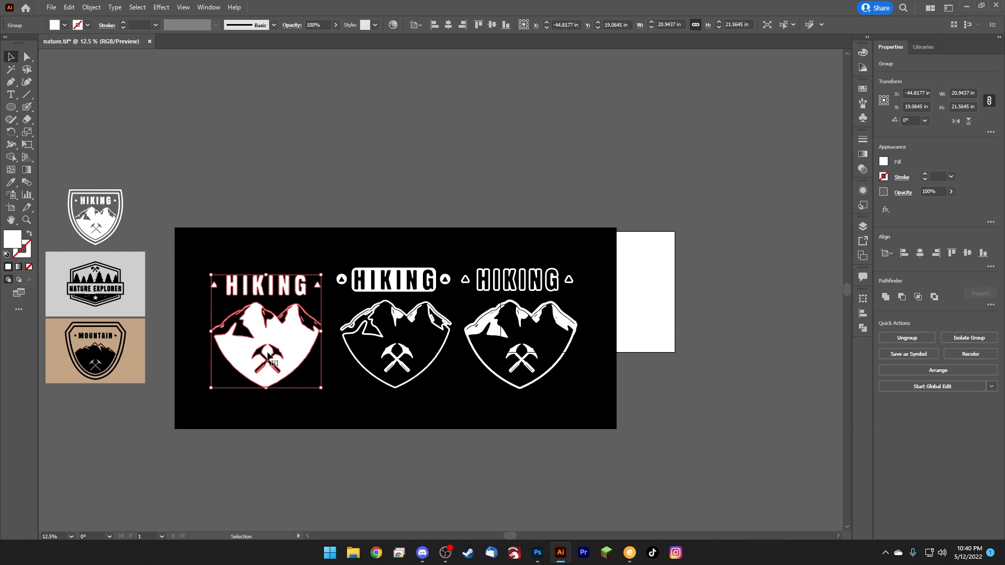